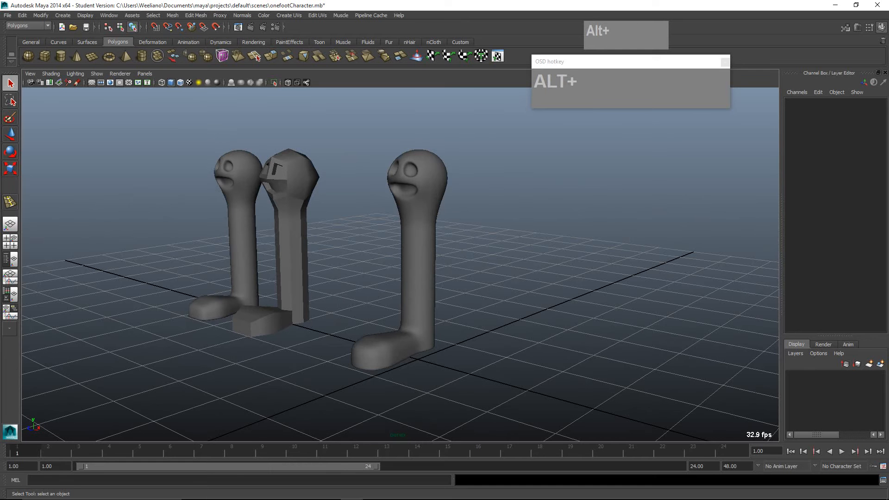
- Lower the smooth character standing at the grid's centre along Y to 2.655
click(418, 260)
key(w)
drag(419, 118, 418, 131)
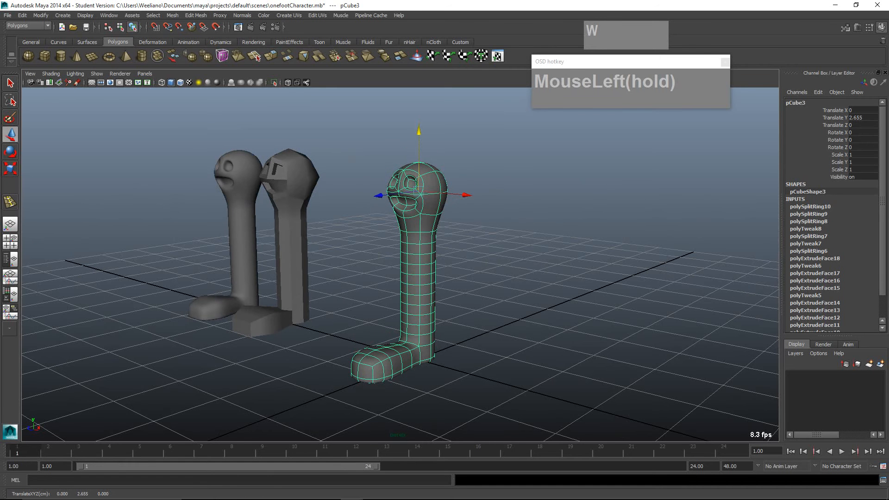
- Delete the two spare characters standing beside the one at the grid's centre
alt+drag(419, 204, 447, 213)
drag(338, 223, 194, 268)
key(Delete)
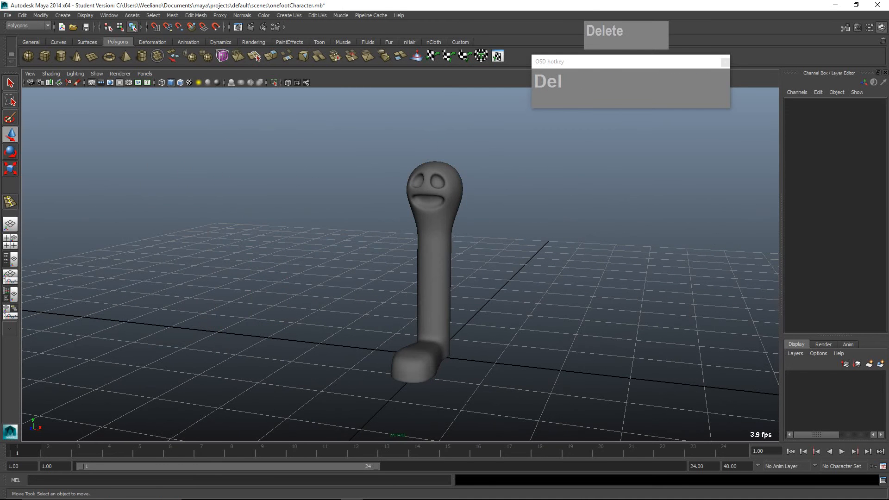
- Select the remaining character mesh and rename it Chracter
click(434, 190)
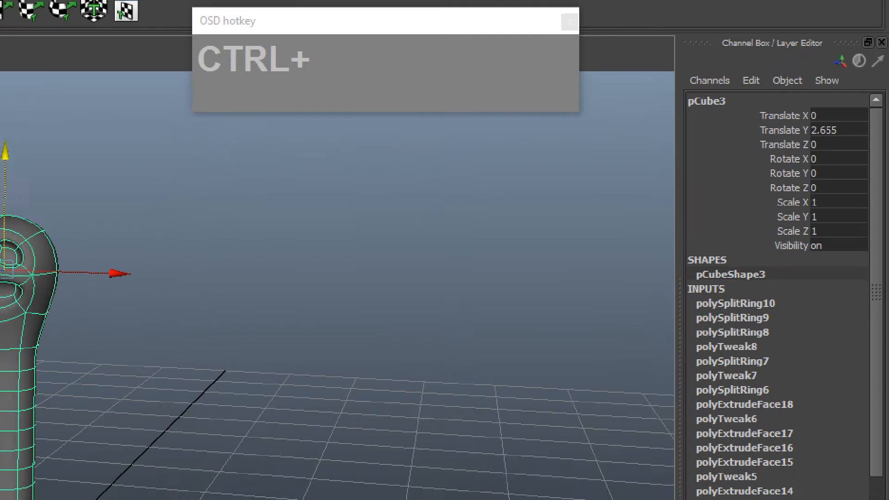
key(ctrl+1)
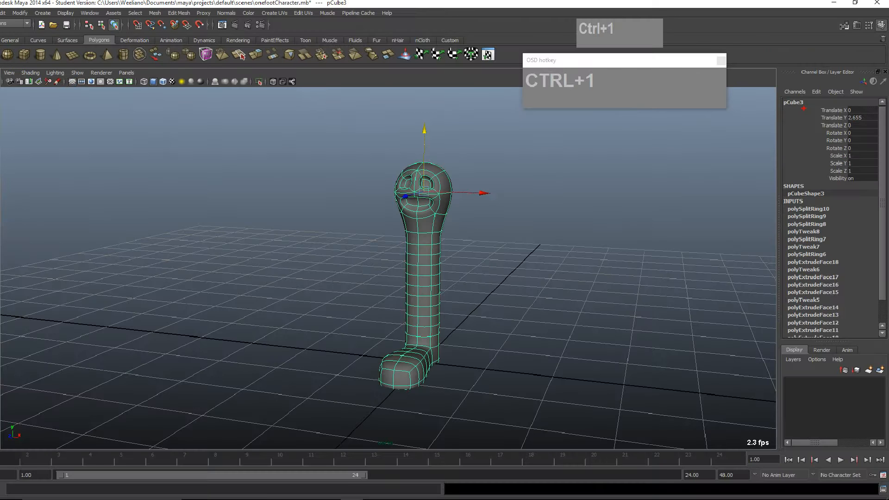
key(Escape)
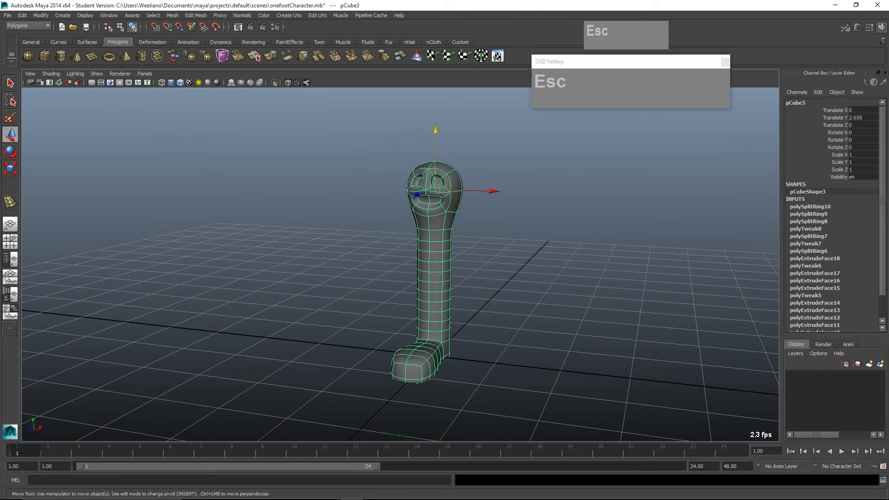
click(795, 102)
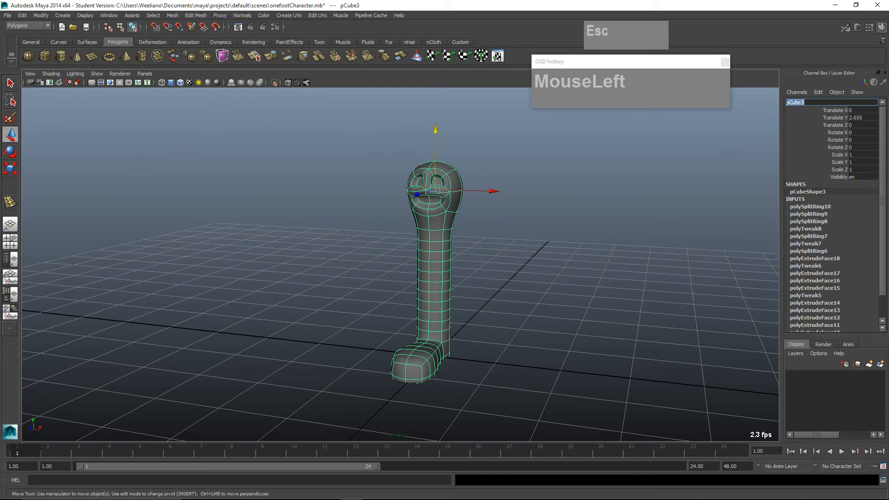
text(Cga)
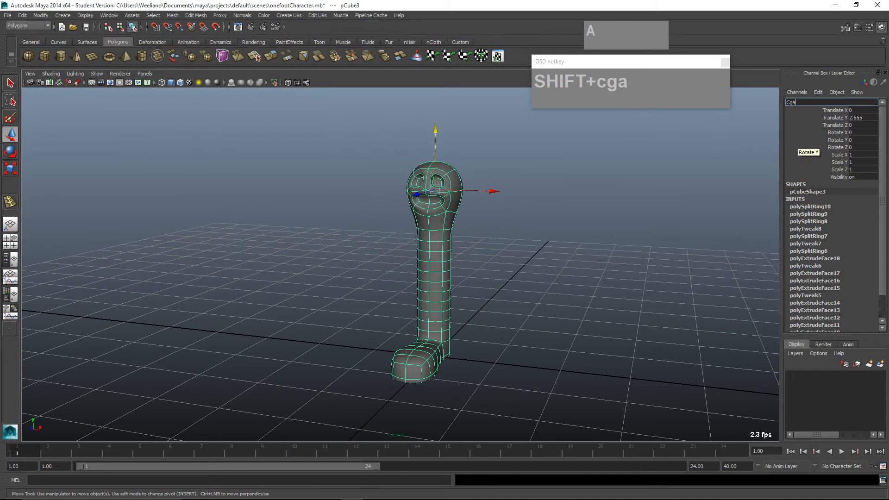
key(BackSpace)
text(hra)
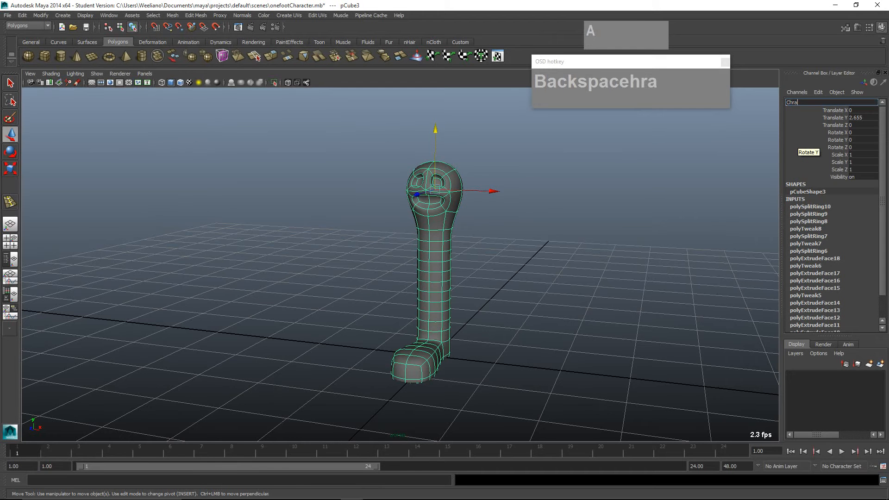
text(cter)
key(Return)
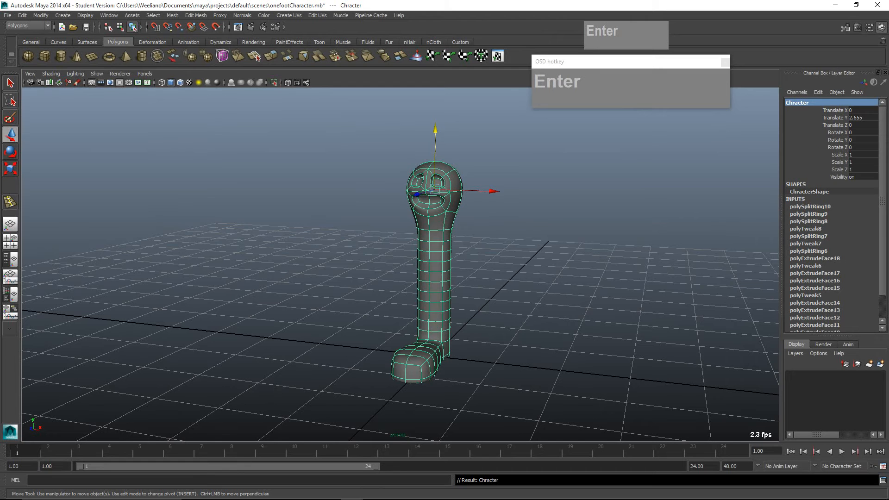
- Show the Custom shelf and delete the selected character's construction history
drag(882, 200, 883, 223)
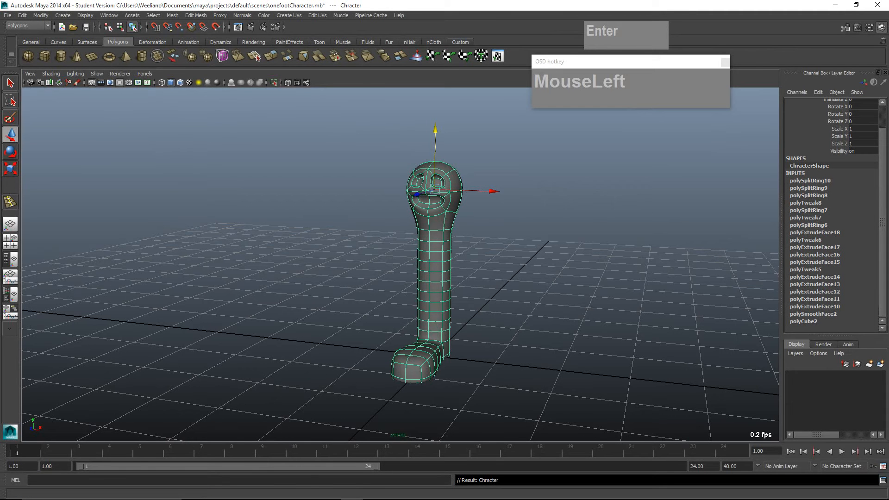
click(460, 43)
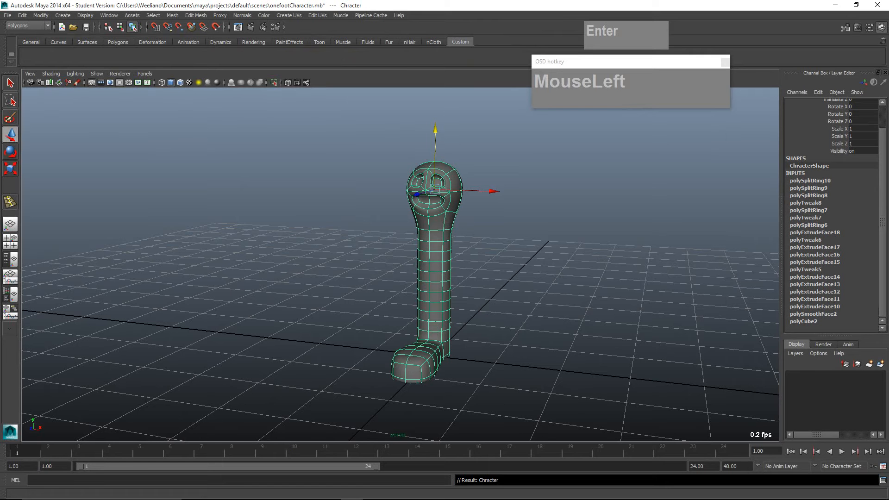
click(22, 15)
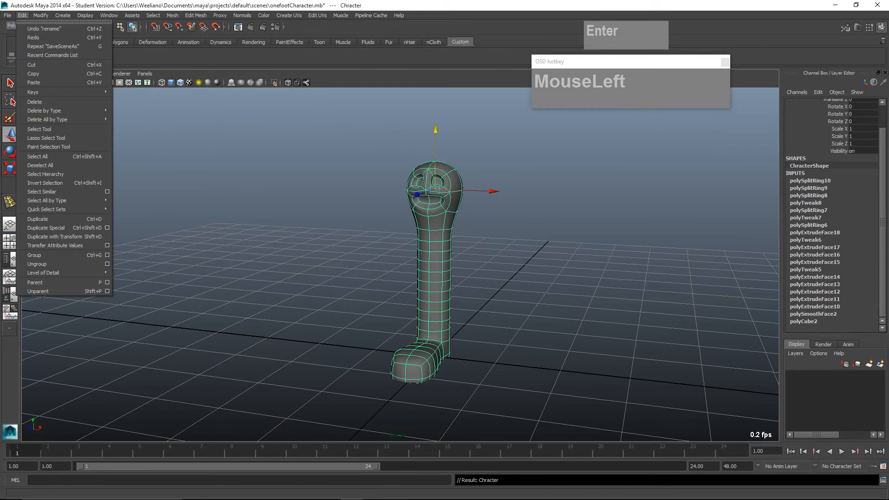
mouse_move(44, 110)
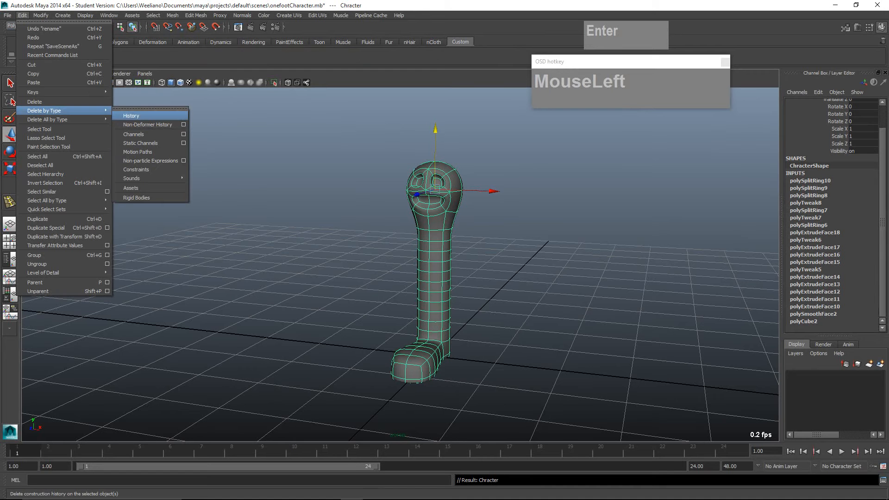
click(134, 115)
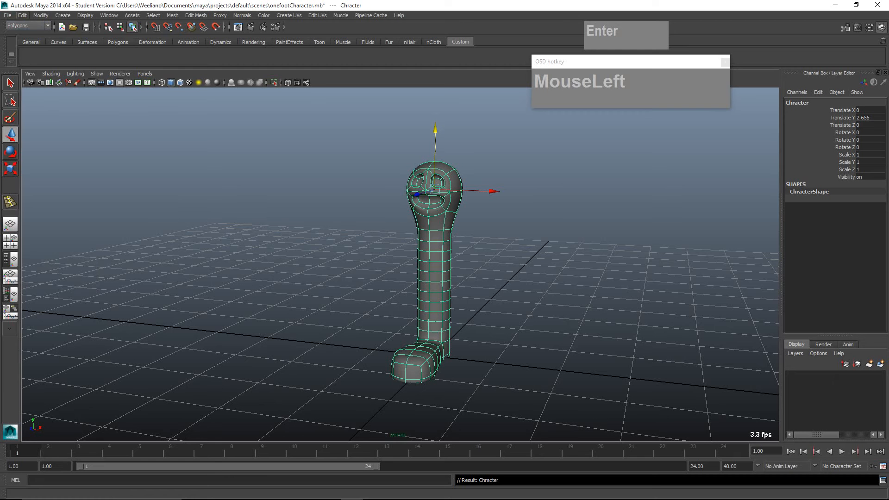
- Add a shortcut for the delete History command to the Custom shelf and close the detached Edit commands window
click(23, 15)
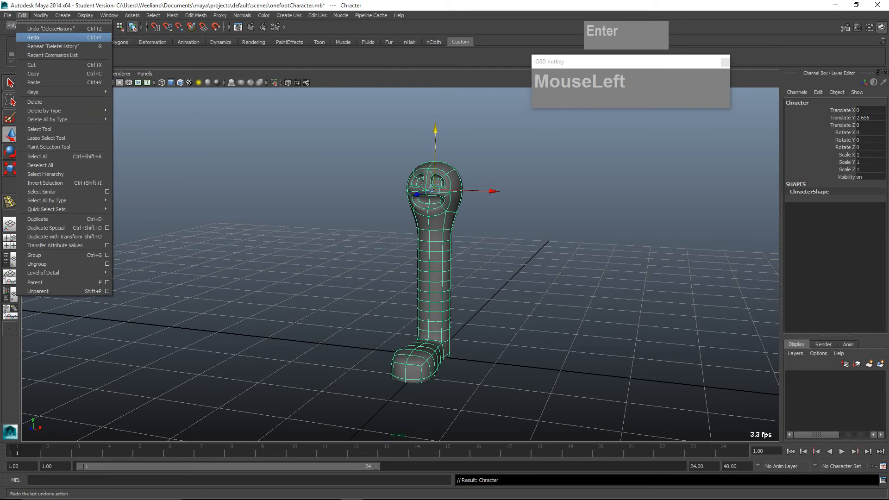
click(63, 21)
drag(60, 11, 237, 93)
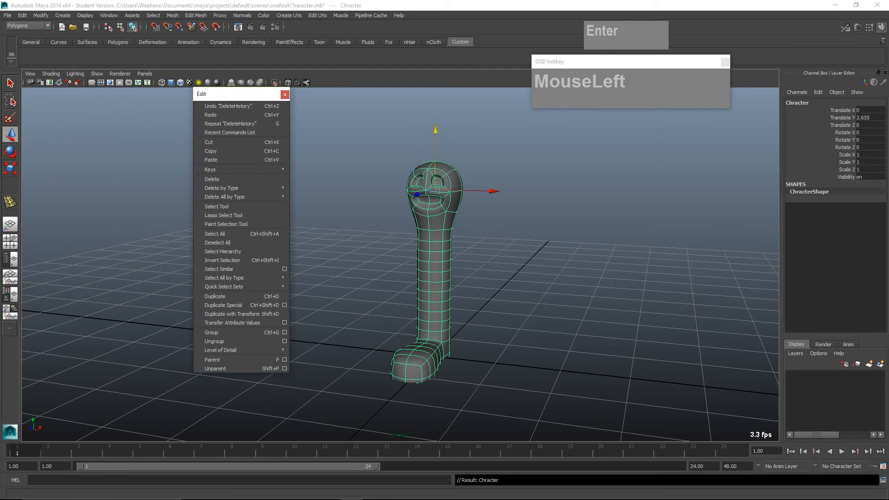
mouse_move(223, 187)
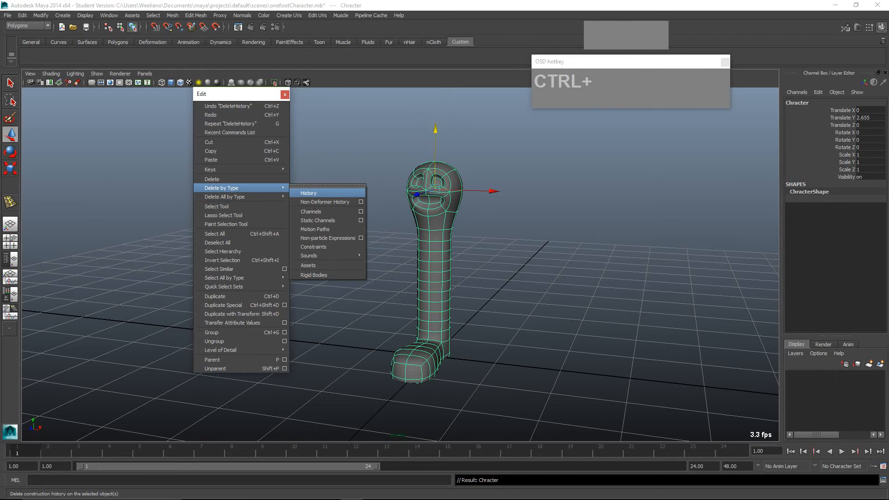
ctrl+shift+click(309, 193)
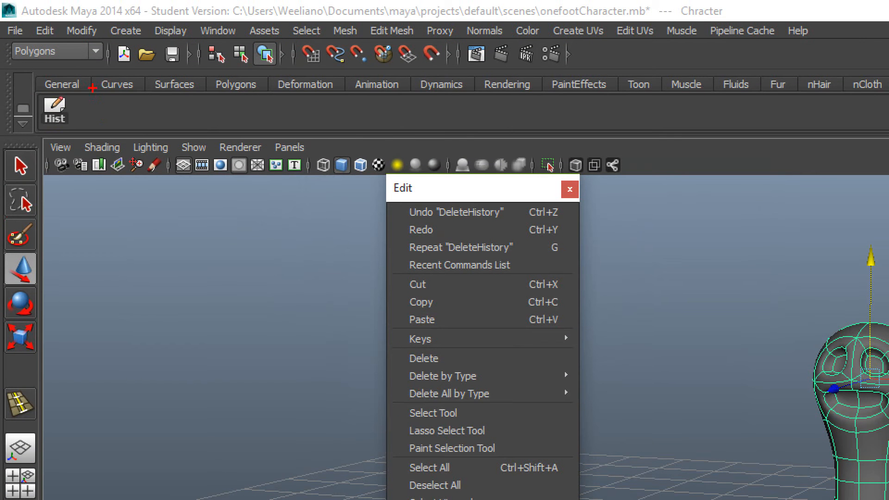
mouse_move(93, 87)
mouse_down()
mouse_move(18, 118)
mouse_move(88, 84)
mouse_up()
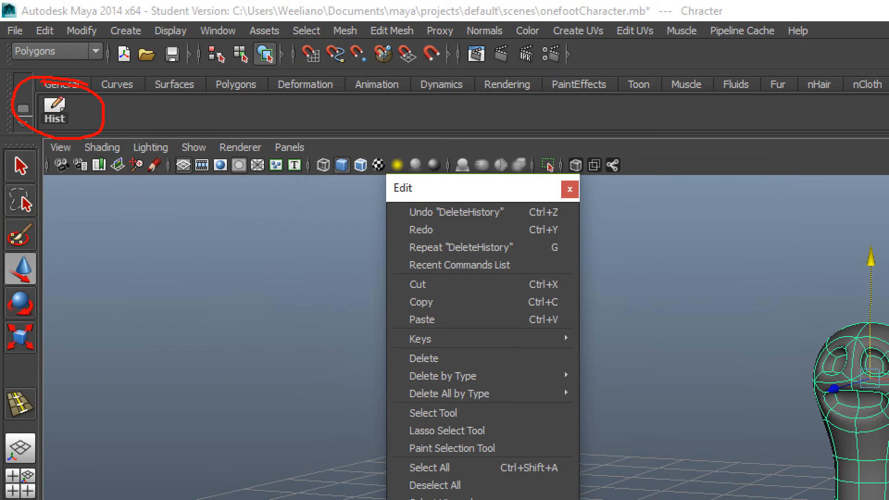
key(Escape)
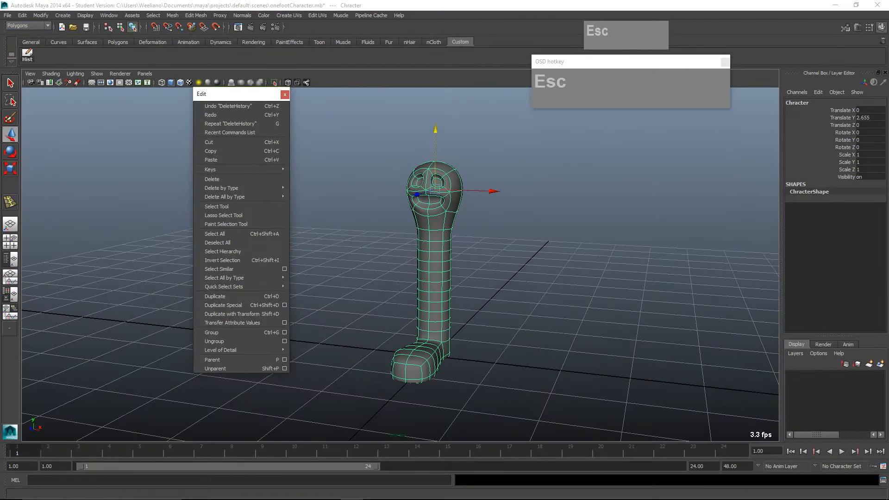
click(284, 94)
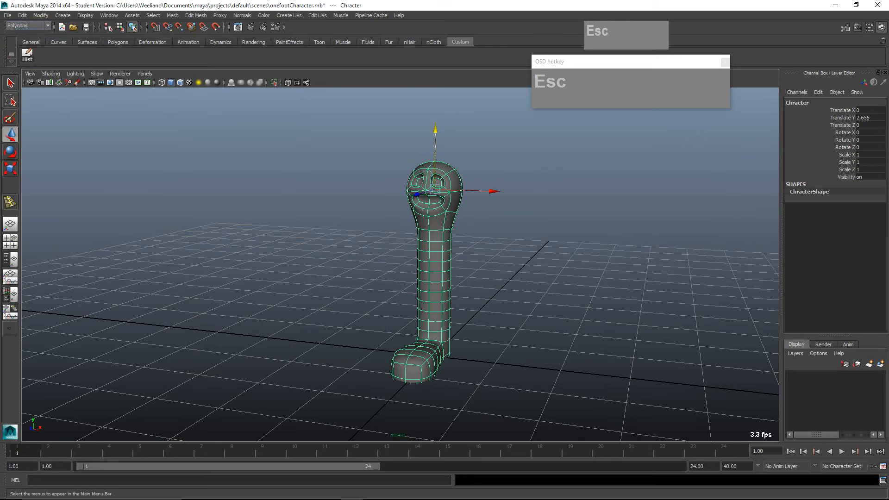
- Detach the Modify commands into their own window and add a Center Pivot shortcut to the Custom shelf
click(41, 16)
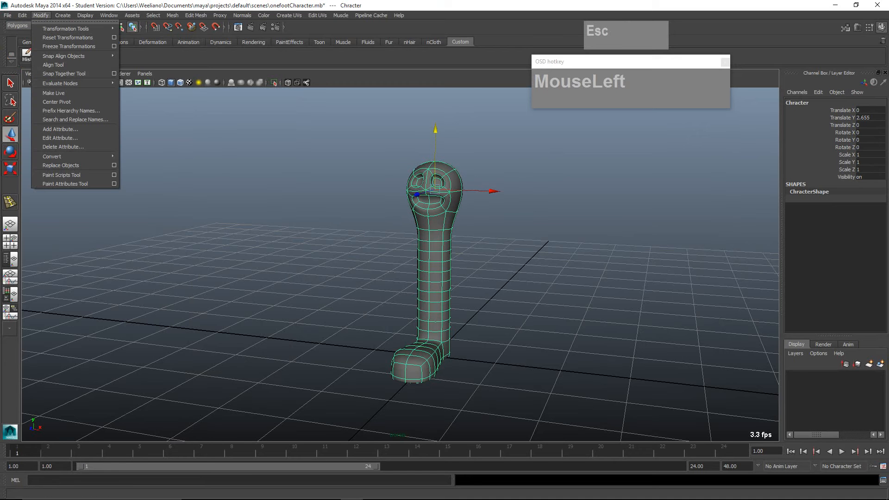
click(52, 21)
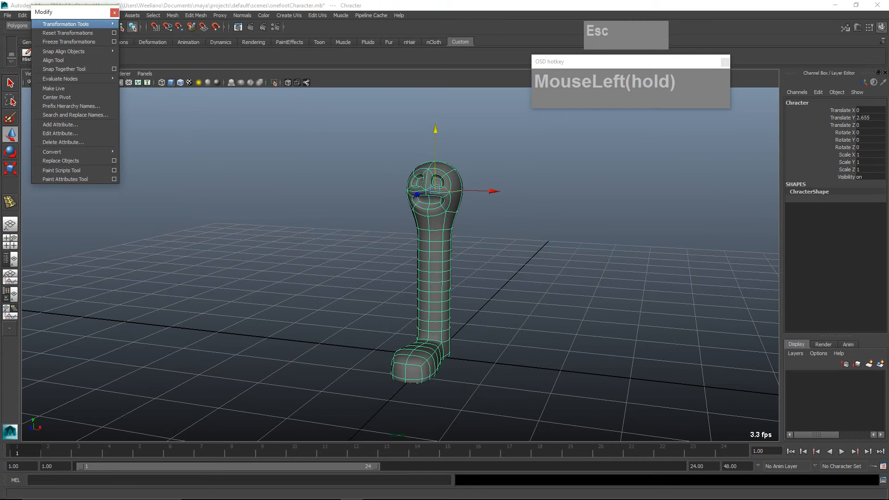
click(65, 24)
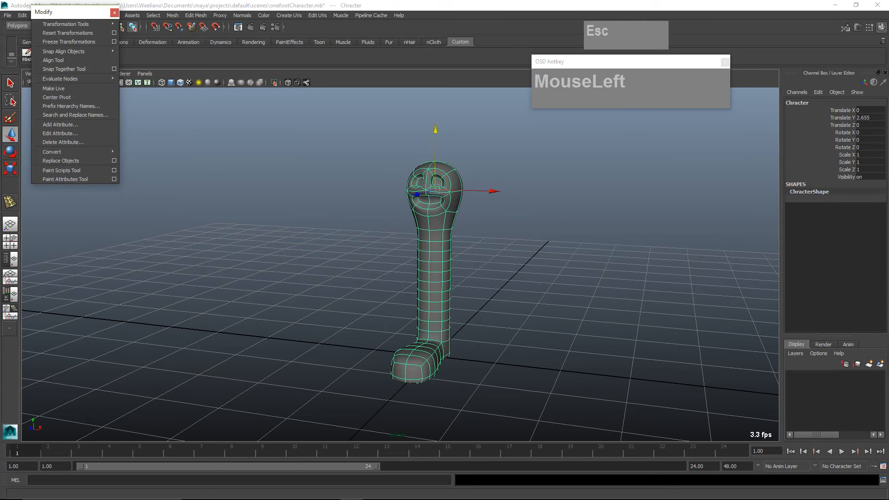
drag(60, 12, 234, 108)
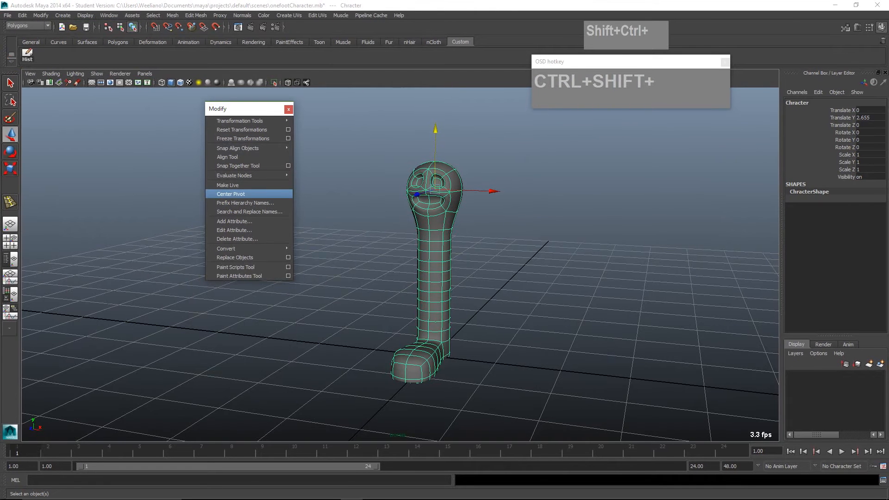
ctrl+shift+click(230, 194)
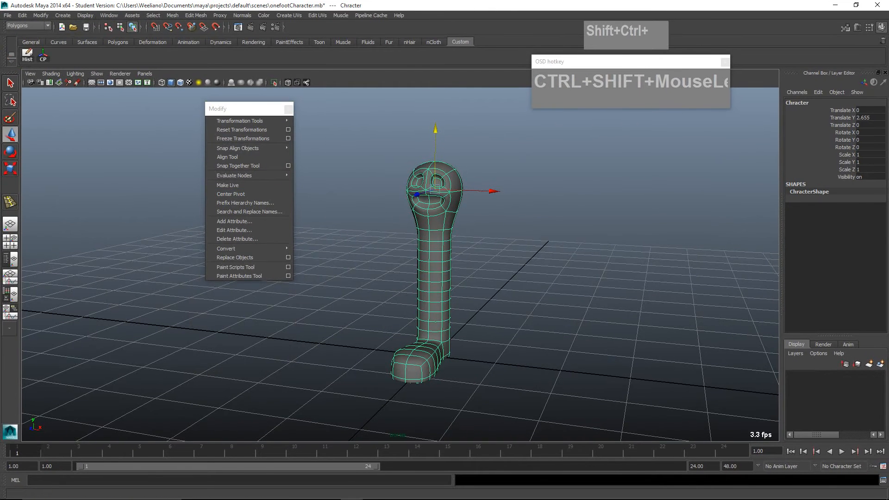
- Add a Freeze Transformations shortcut to the Custom shelf and close the detached Modify commands window
mouse_move(235, 176)
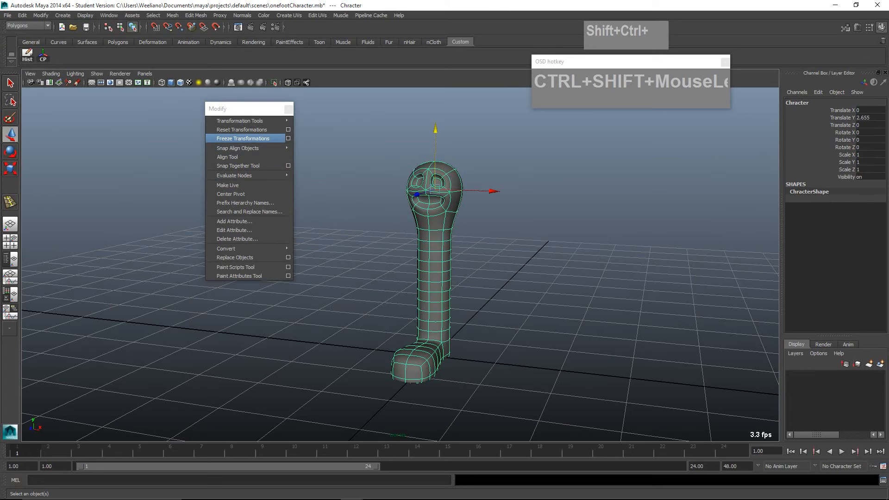
ctrl+shift+click(242, 138)
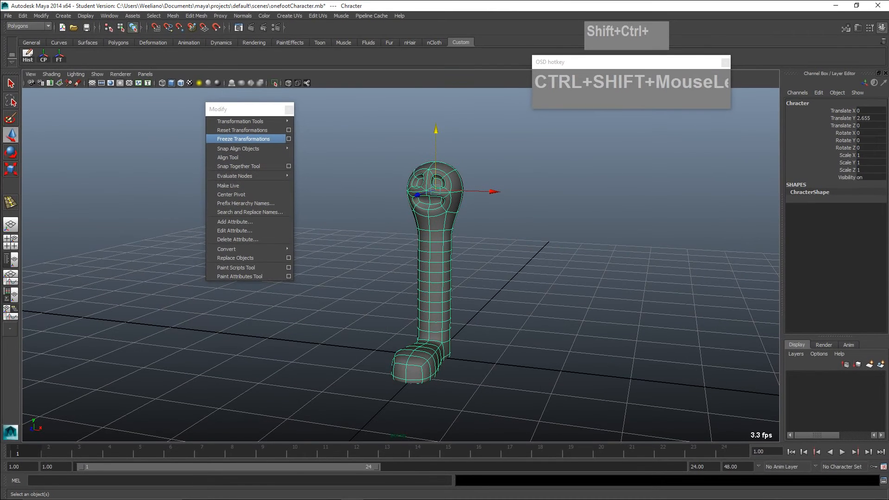
mouse_move(241, 121)
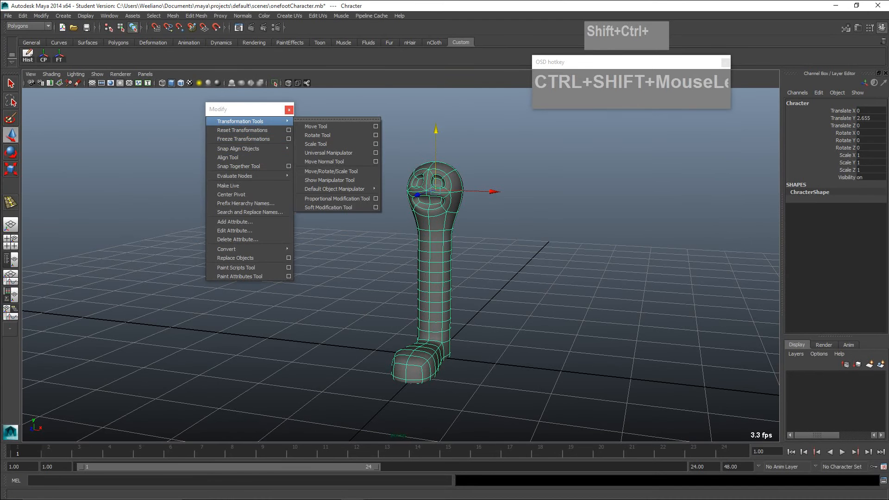
click(289, 109)
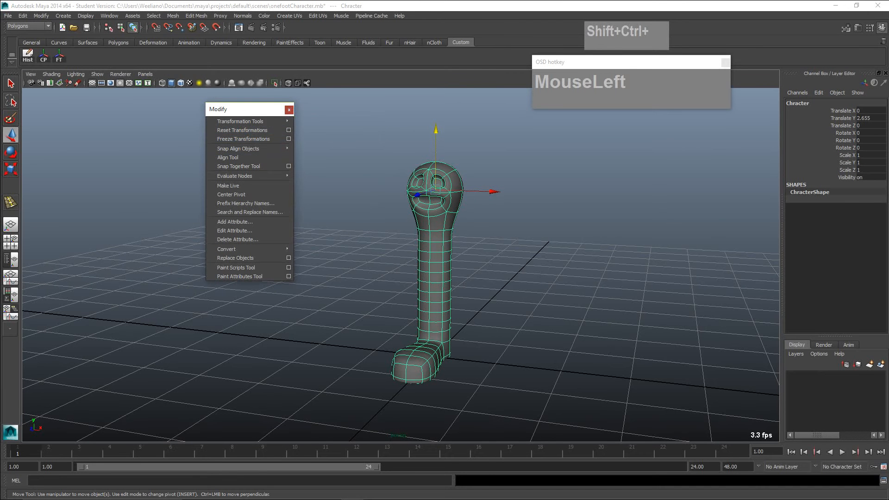
click(289, 109)
- Freeze the character's transformations and switch the workspace to the four-view layout
scroll(416, 259, down, 2)
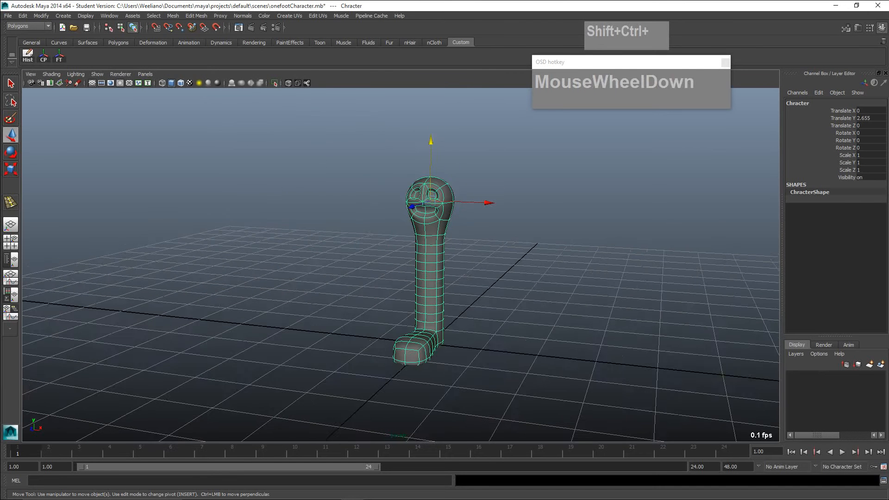
alt+drag(417, 259, 377, 285)
alt+middle_drag(377, 284, 383, 251)
alt+right_drag(384, 251, 412, 254)
mouse_move(412, 253)
alt+mouse_down()
mouse_move(402, 260)
mouse_move(448, 248)
mouse_move(408, 251)
alt+mouse_up()
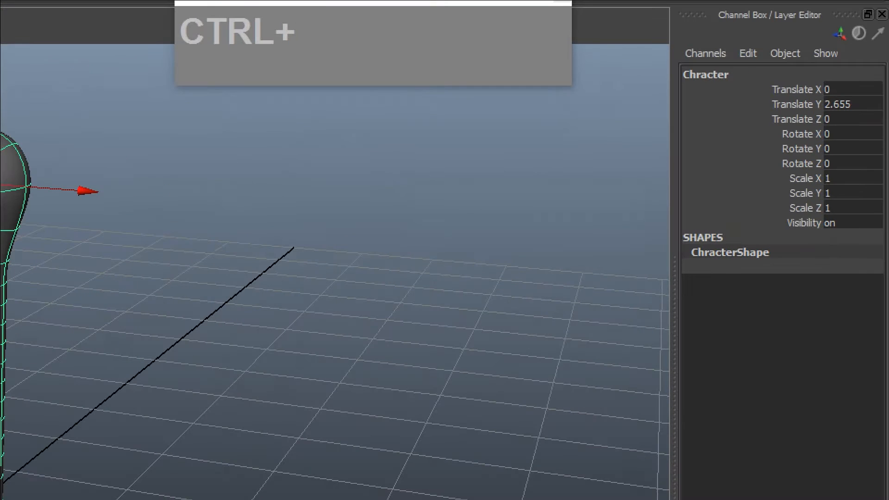
key(ctrl+1)
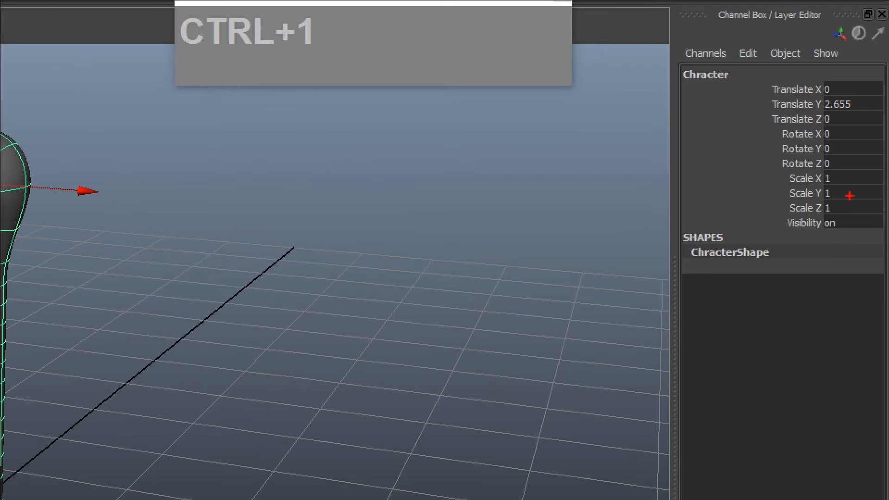
key(Escape)
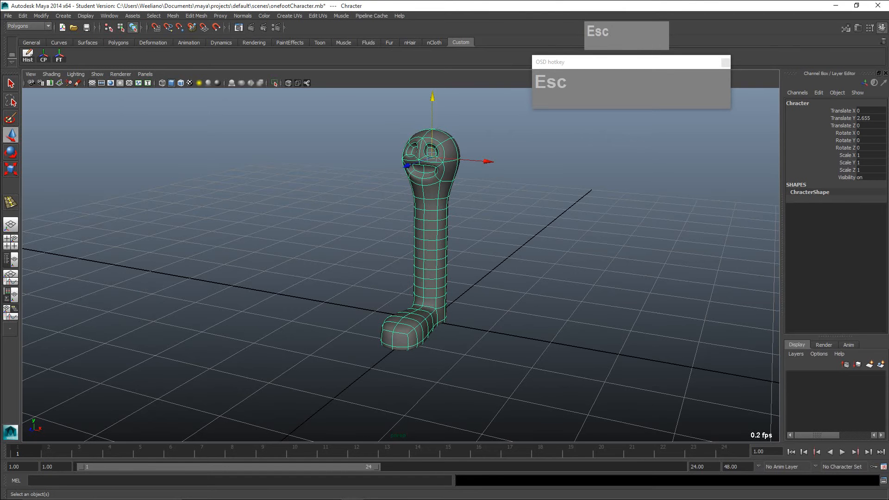
click(59, 56)
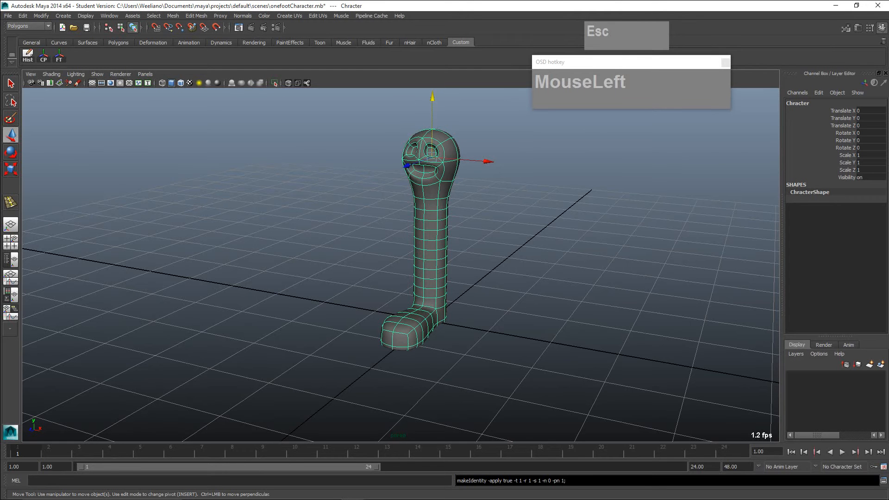
key(space)
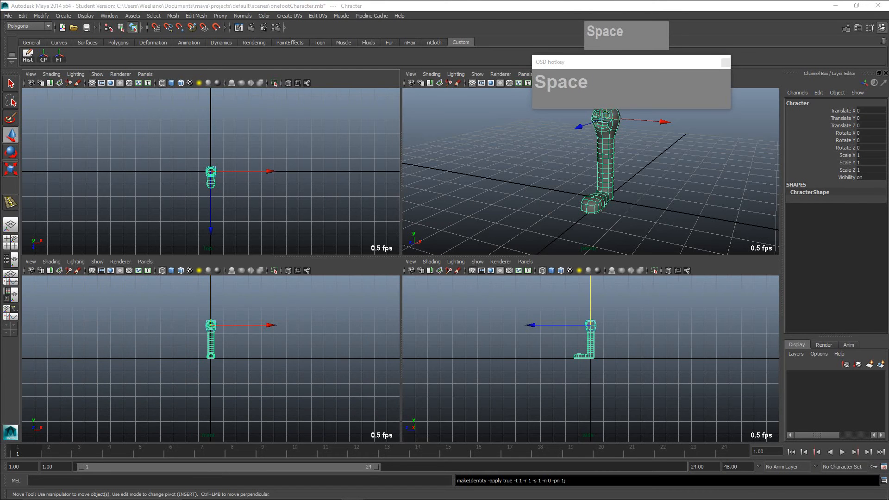
- Frame the character larger and centred in the side, front and top views
drag(631, 62, 636, 34)
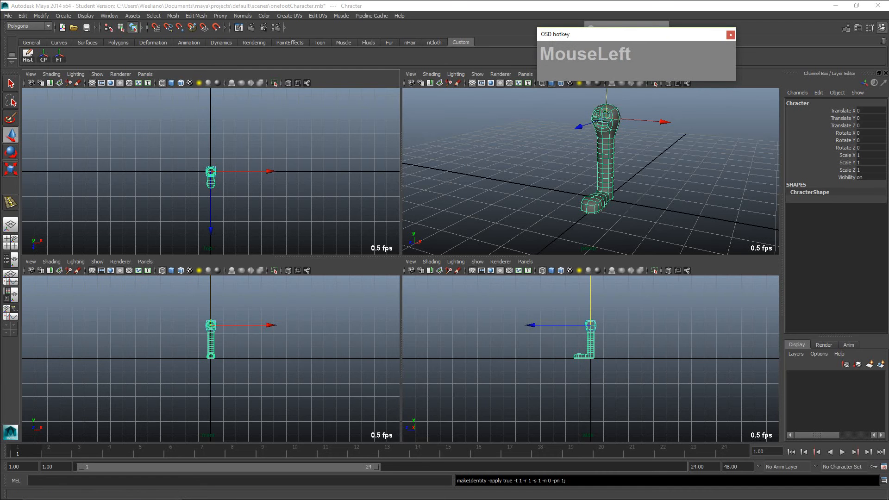
scroll(590, 343, up, 4)
scroll(590, 343, down, 2)
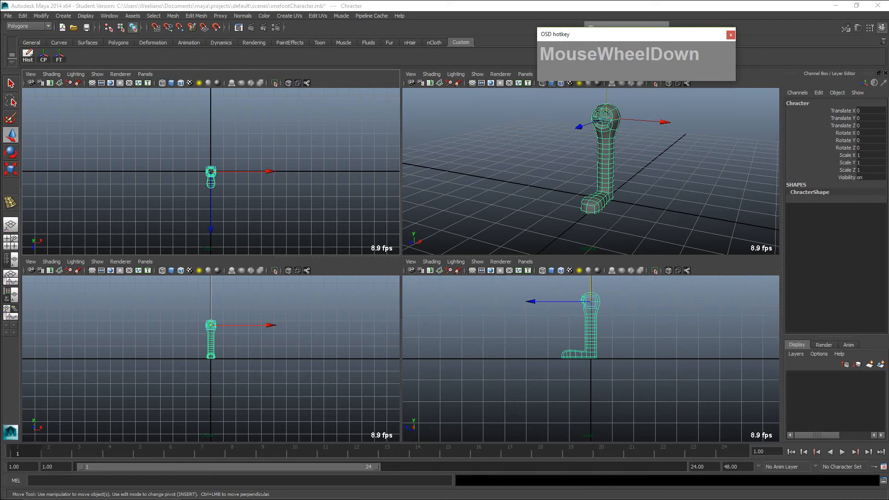
scroll(582, 388, up, 1)
alt+middle_drag(590, 342, 586, 385)
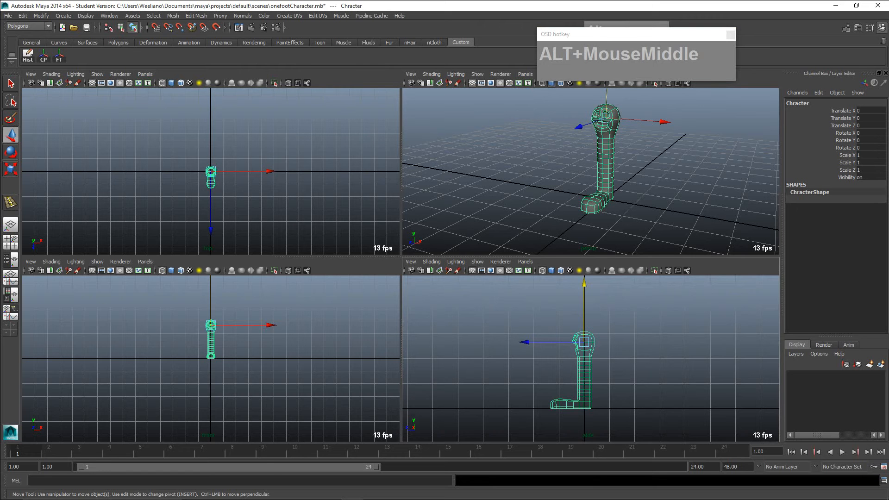
scroll(211, 343, up, 4)
alt+middle_drag(210, 342, 201, 371)
scroll(197, 401, up, 3)
scroll(231, 367, down, 3)
scroll(232, 367, up, 1)
scroll(231, 367, up, 2)
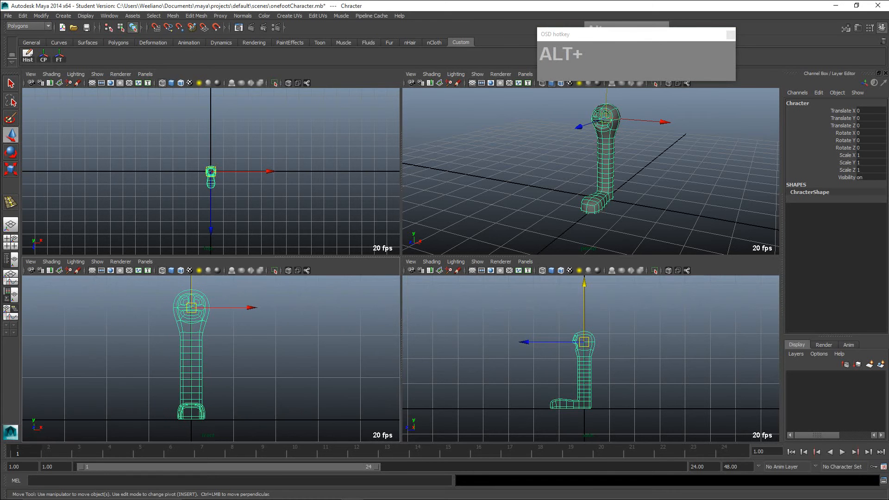
scroll(211, 185, up, 5)
alt+middle_drag(211, 185, 200, 163)
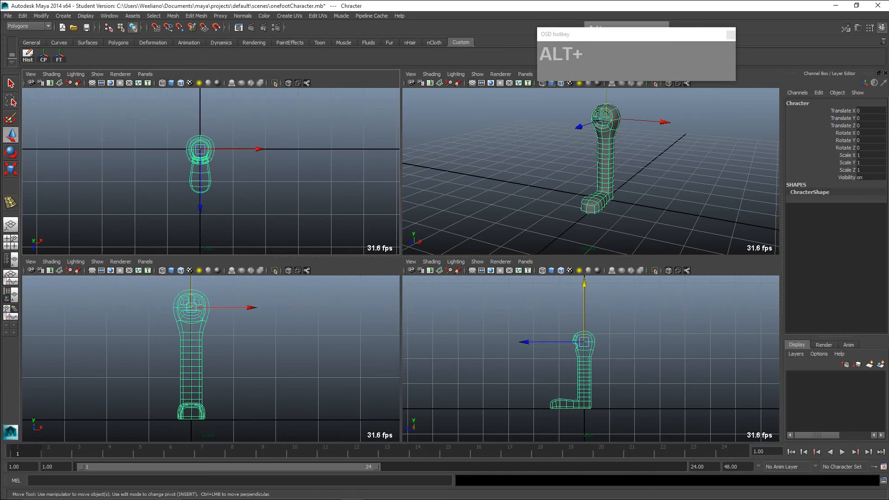
- Change the viewport background to plain grey and maximize the perspective view around the character
key(alt+b)
key(alt+b)
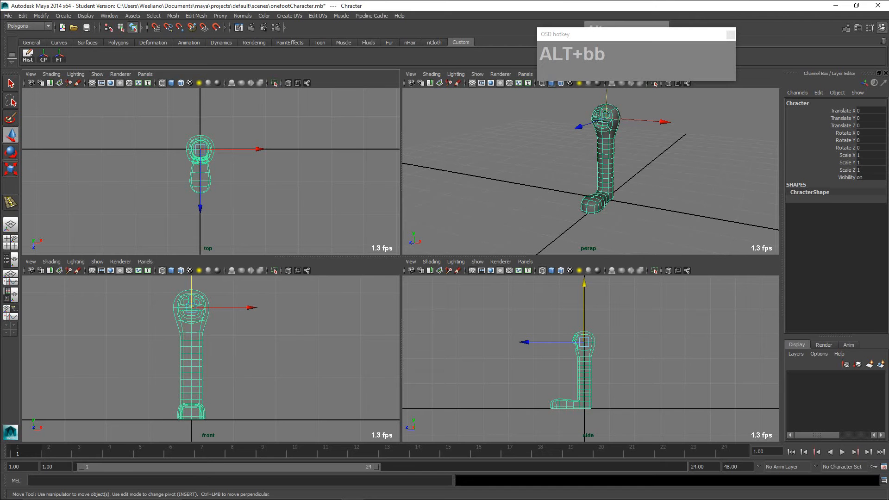
alt+drag(621, 181, 595, 185)
scroll(595, 186, up, 3)
alt+middle_drag(595, 185, 575, 196)
scroll(575, 197, down, 3)
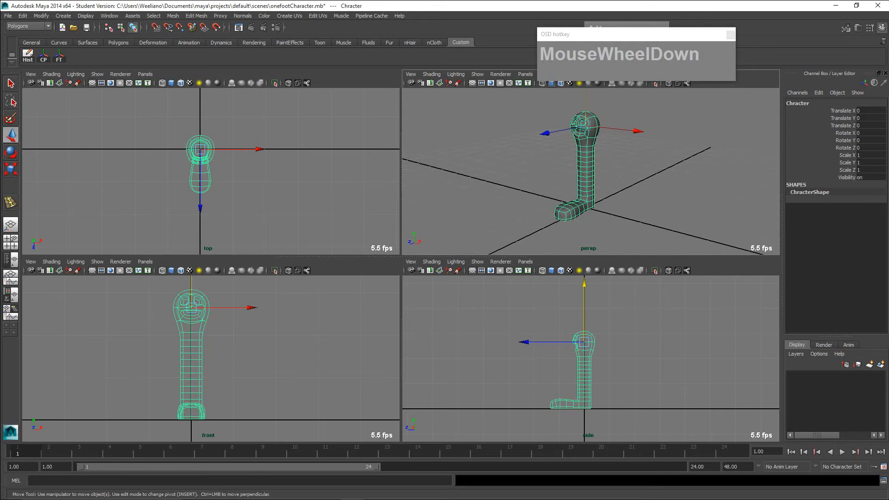
key(space)
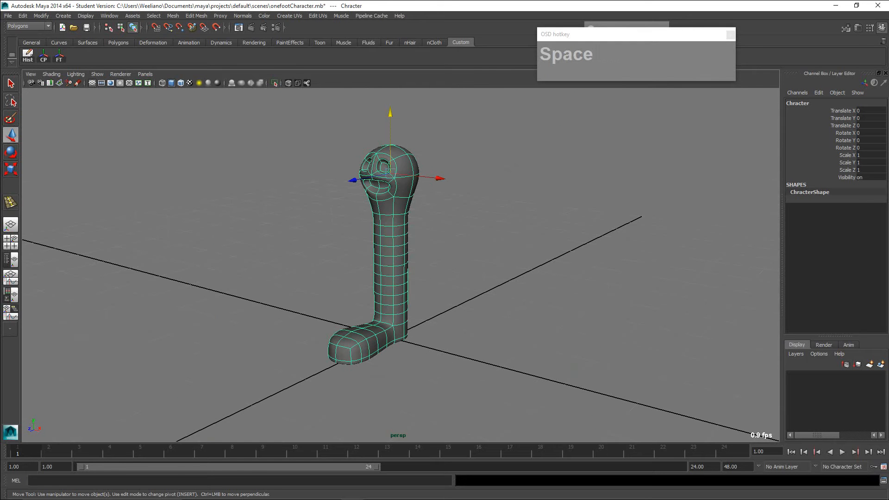
- Display the Channel Box / Layer Editor and create a new display layer containing the selected character
key(ctrl+a)
key(ctrl+a)
key(ctrl+a)
key(ctrl+a)
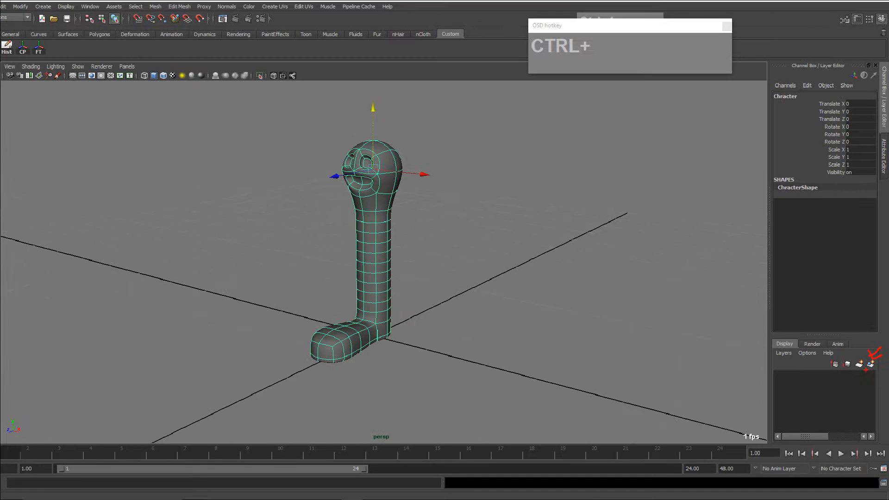
key(Escape)
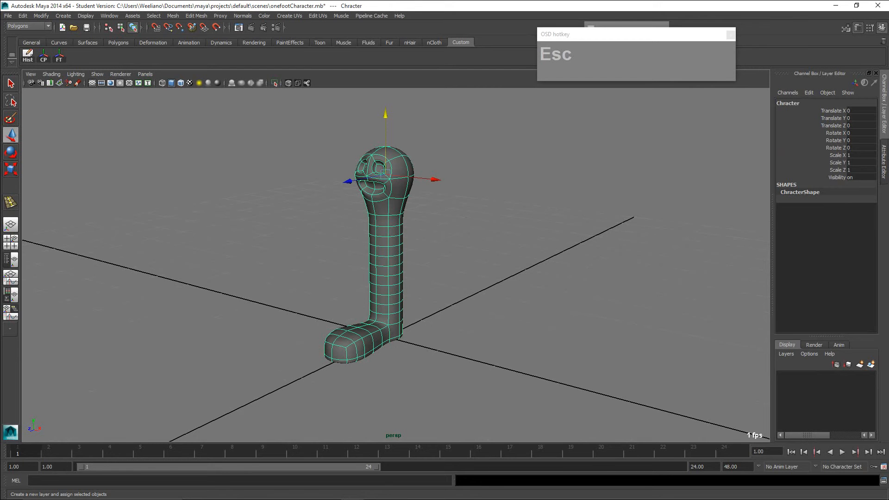
click(870, 364)
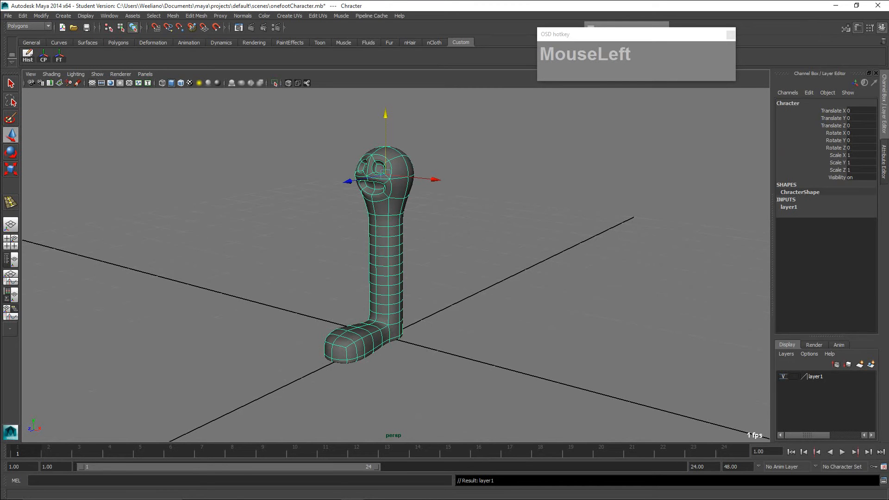
- Toggle the new layer's visibility, switch its display type from Template to Reference, and test whether the character can be selected
click(783, 376)
click(783, 376)
click(793, 376)
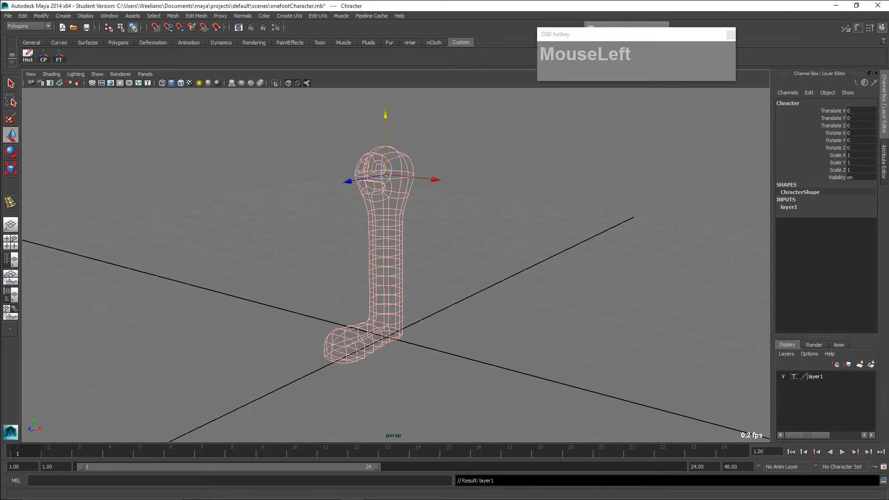
click(793, 375)
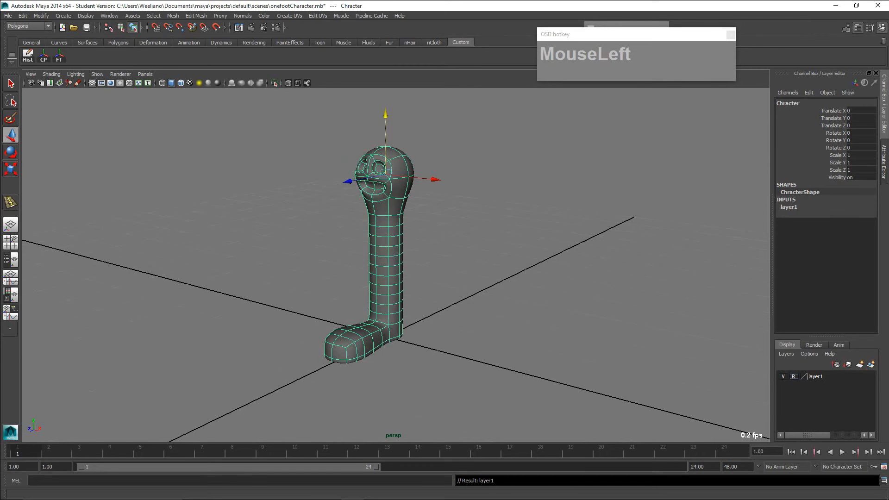
click(793, 376)
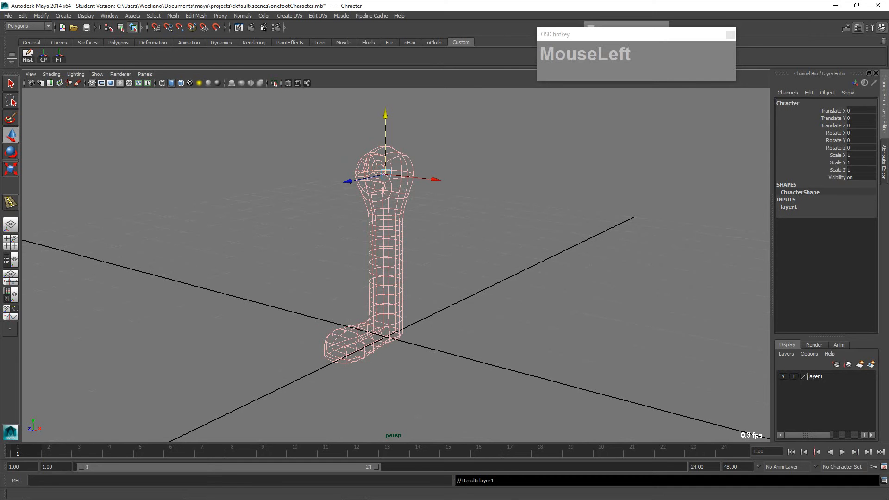
click(793, 376)
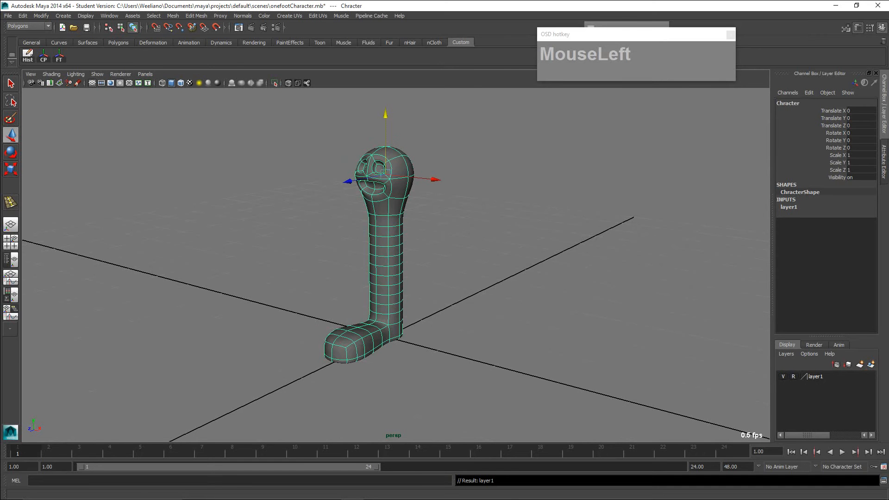
click(500, 259)
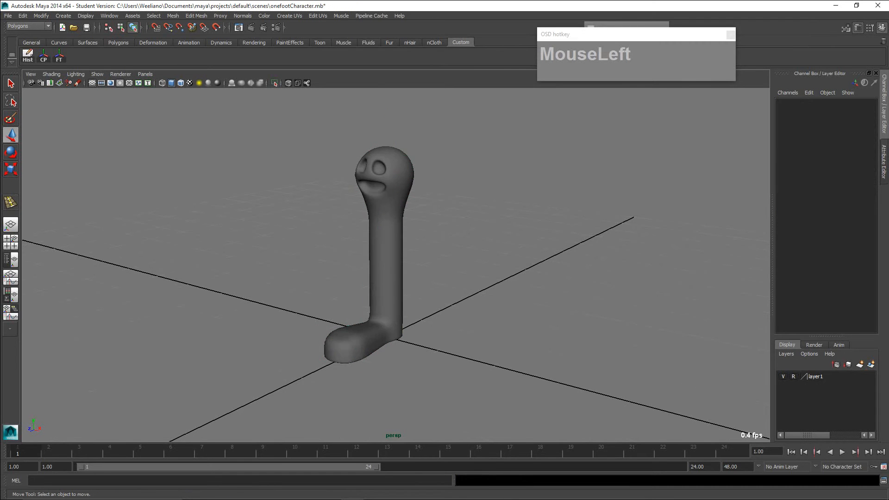
drag(381, 256, 391, 278)
- Cycle the layer's display type through Template and Reference and return it to normal
click(794, 376)
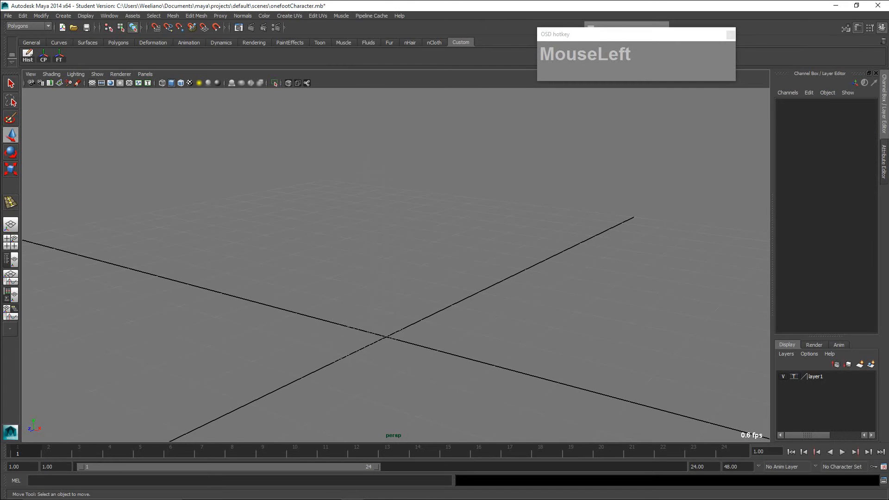
click(794, 376)
click(793, 376)
click(793, 376)
click(793, 376)
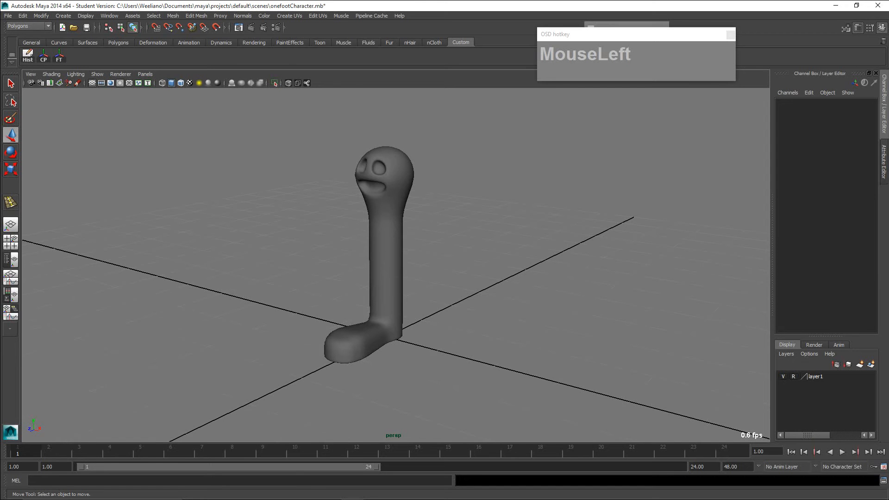
click(794, 376)
key(shift+1)
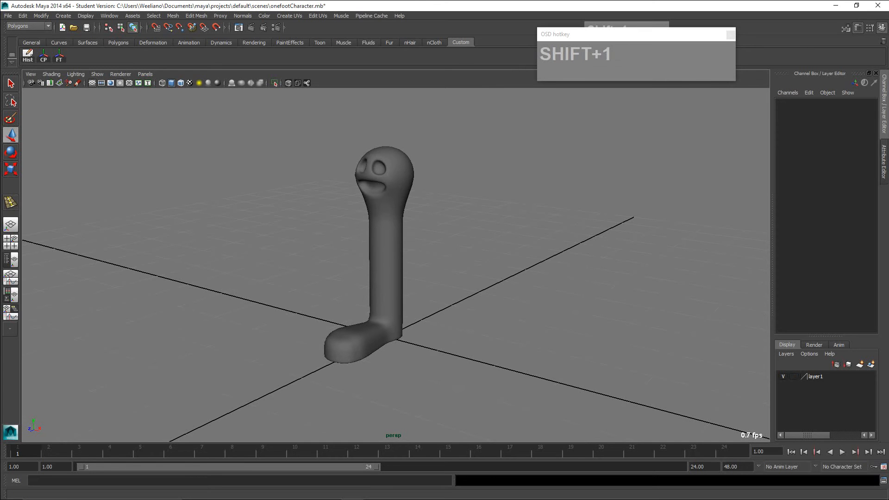
key(ctrl+1)
click(767, 393)
mouse_move(768, 394)
mouse_down()
mouse_move(768, 377)
mouse_move(756, 387)
mouse_up()
drag(768, 377, 779, 388)
key(ctrl+1)
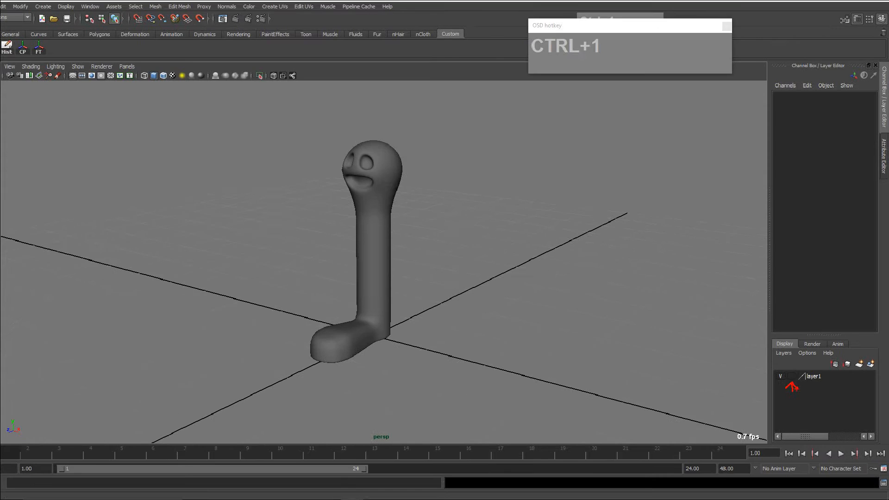
key(Escape)
- Compare the layer's Template and Reference display modes again, ending on the normal mode
click(794, 376)
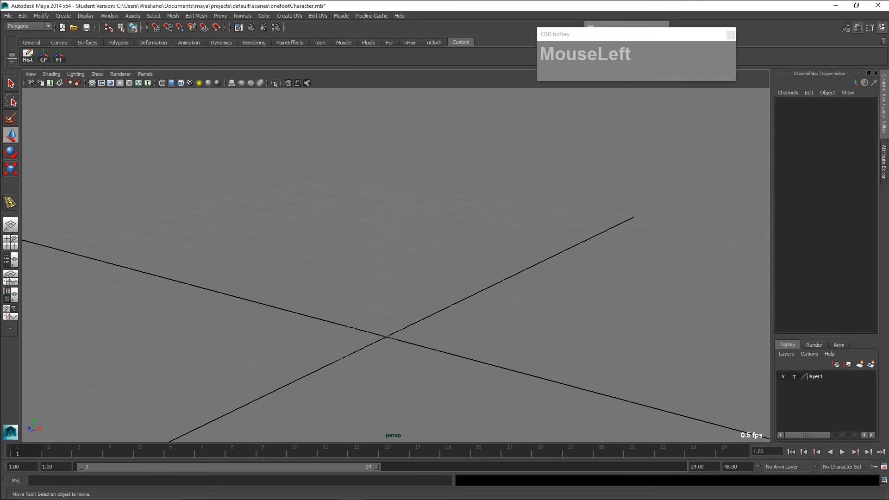
click(794, 377)
click(793, 376)
click(794, 377)
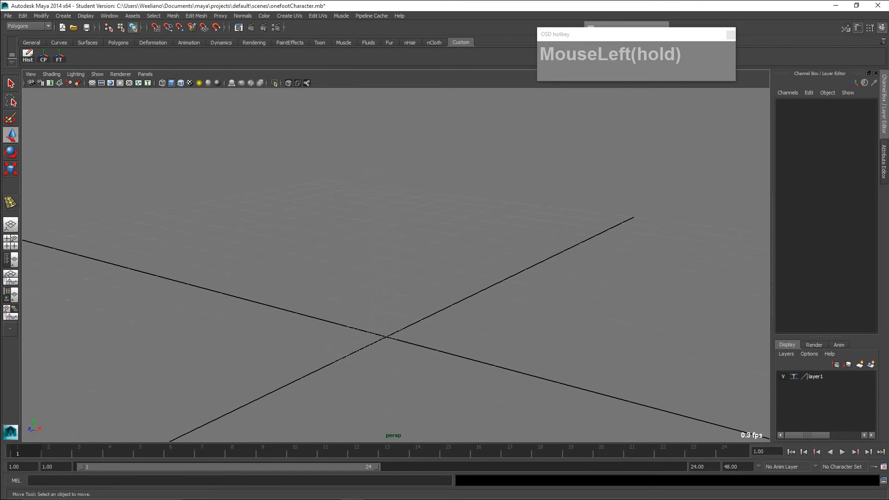
click(793, 376)
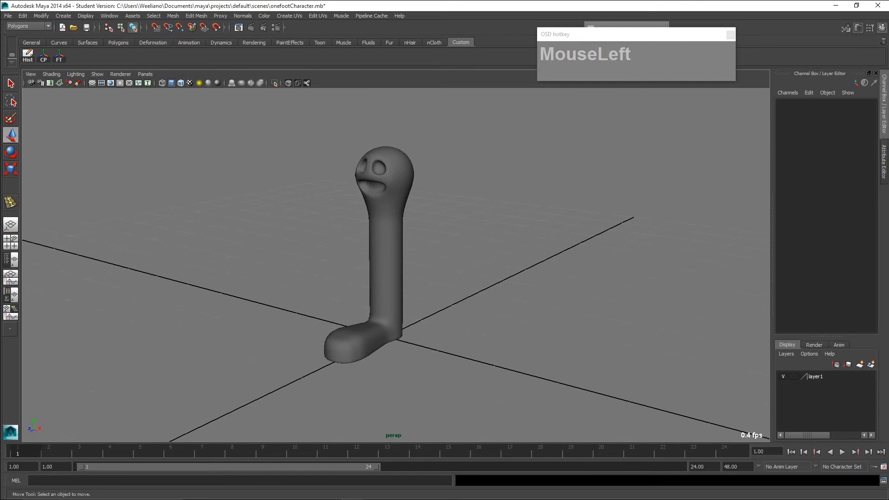
- Select the character mesh and switch the viewport from the perspective to the Right View
click(386, 259)
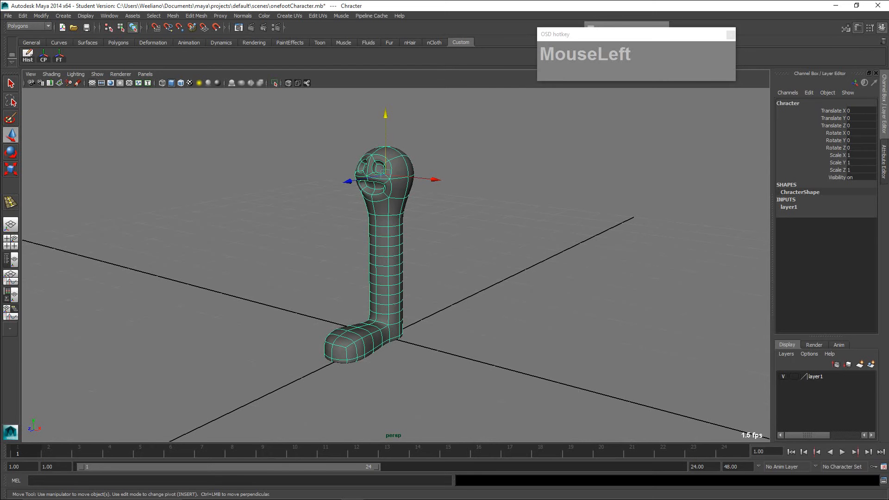
alt+drag(386, 259, 299, 258)
alt+scroll(354, 273, up, 2)
alt+middle_drag(300, 258, 336, 291)
alt+scroll(356, 279, up, 2)
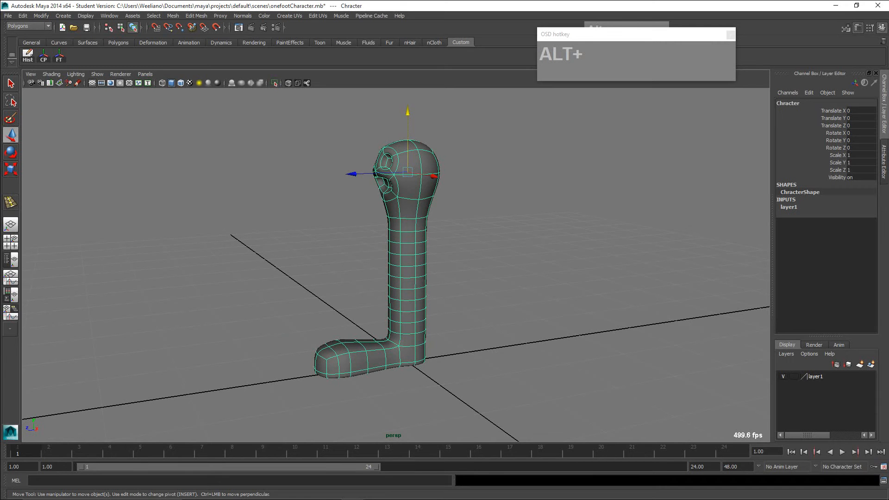
key(space)
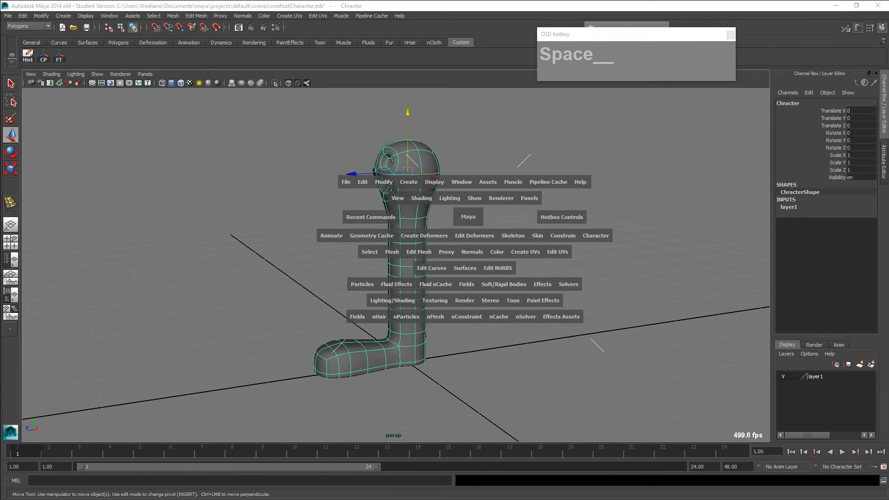
click(468, 216)
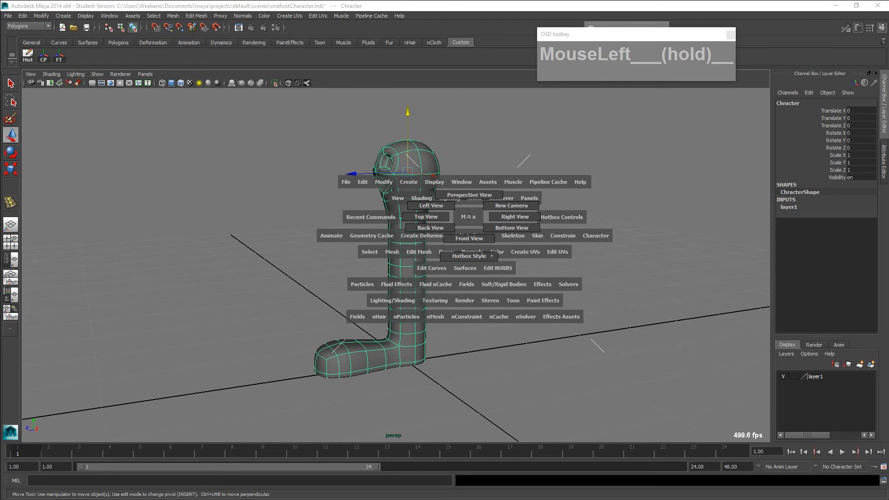
drag(469, 217, 491, 216)
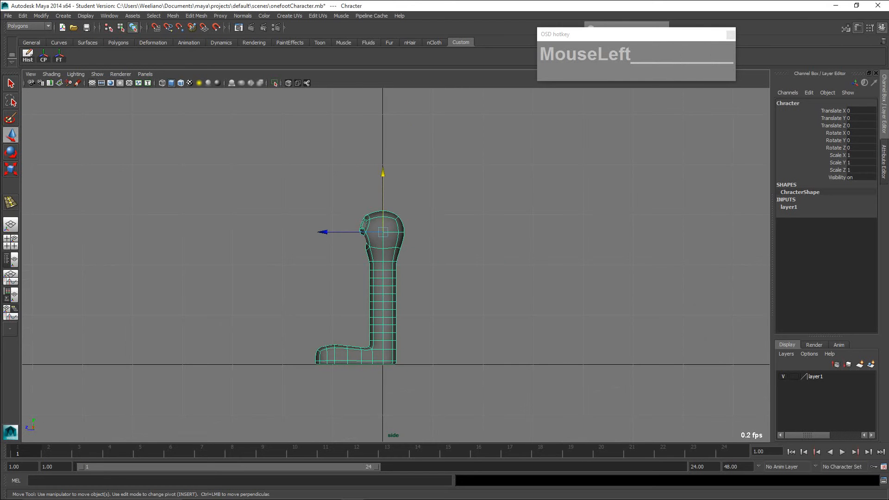
drag(636, 35, 621, 66)
drag(626, 36, 607, 41)
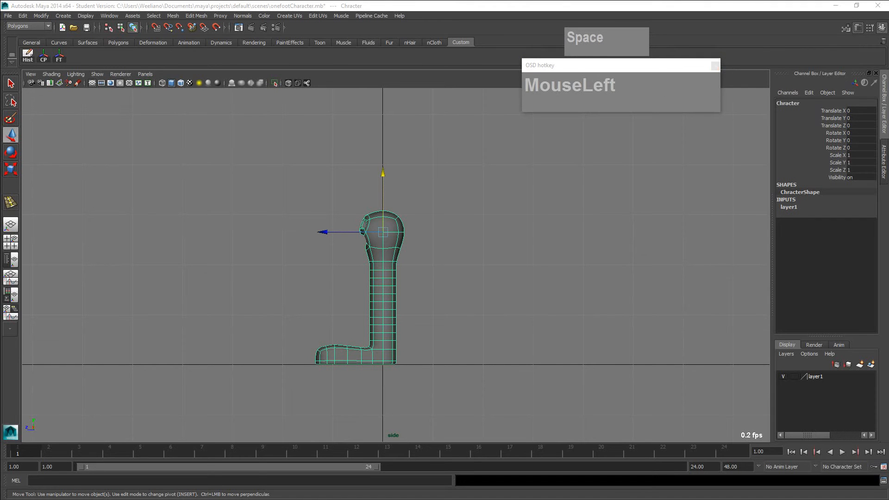
drag(720, 111, 750, 99)
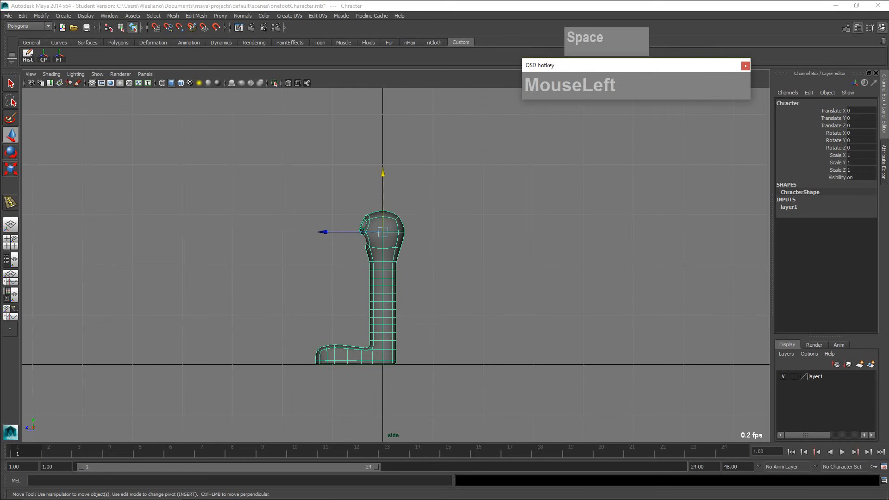
- Set the character's display layer to Template mode and clear the selection in the side view
scroll(398, 264, up, 1)
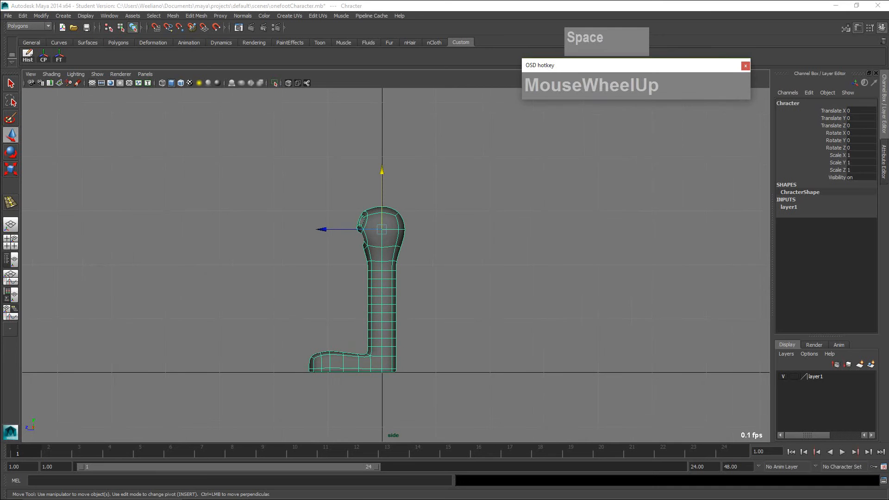
alt+middle_drag(382, 264, 393, 227)
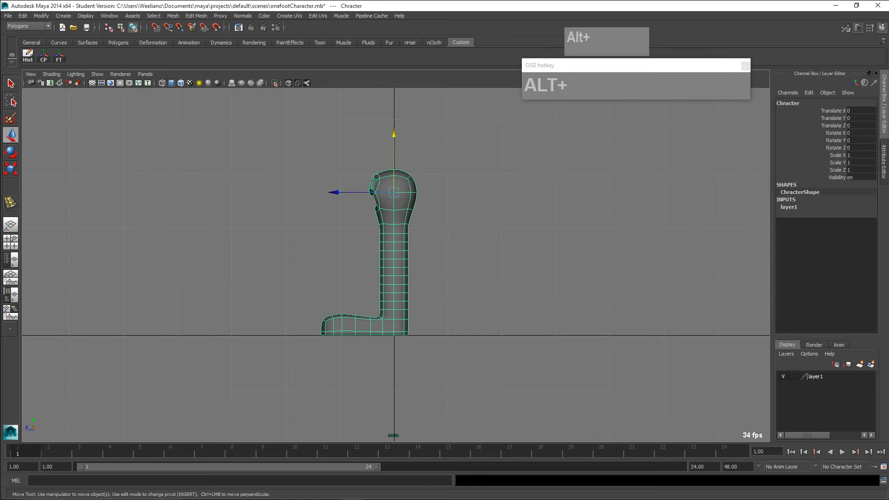
click(794, 376)
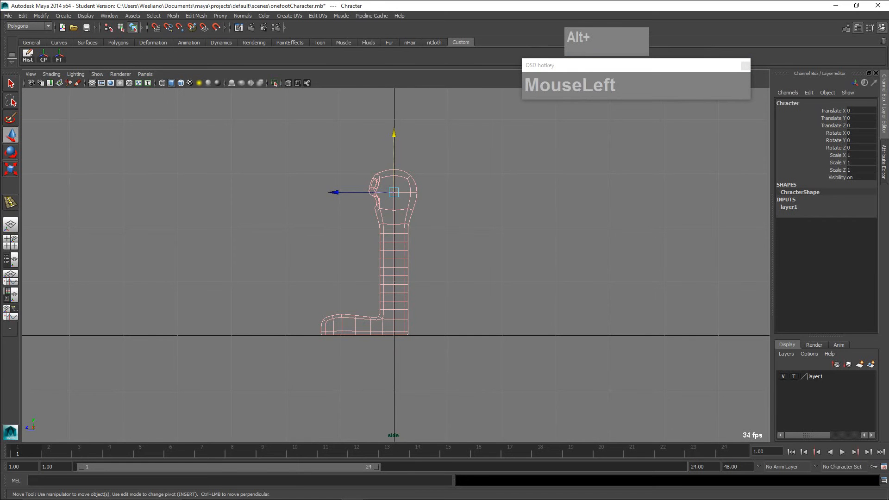
click(556, 277)
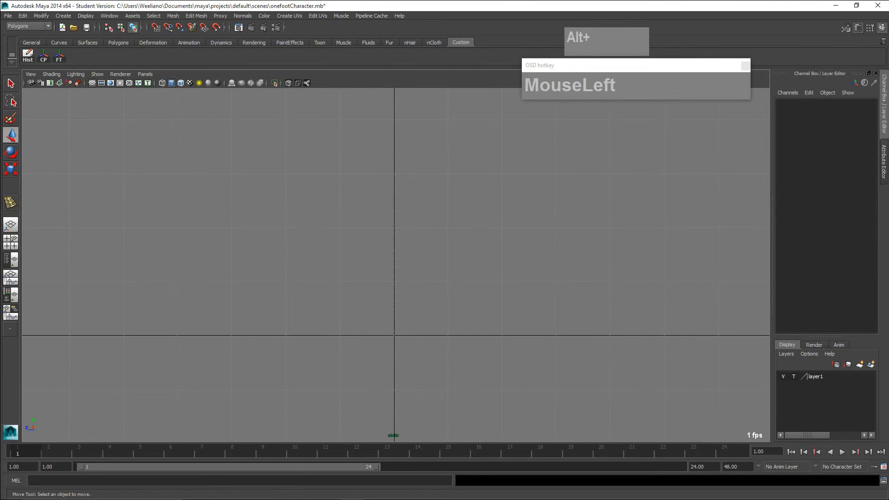
scroll(396, 261, down, 2)
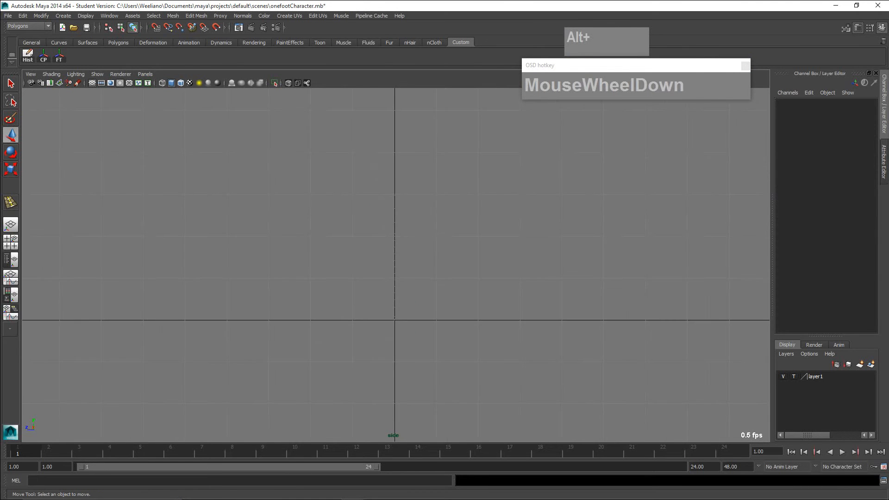
- Cycle the side view's background colour to the blue-to-black gradient and frame the templated character
key(alt)
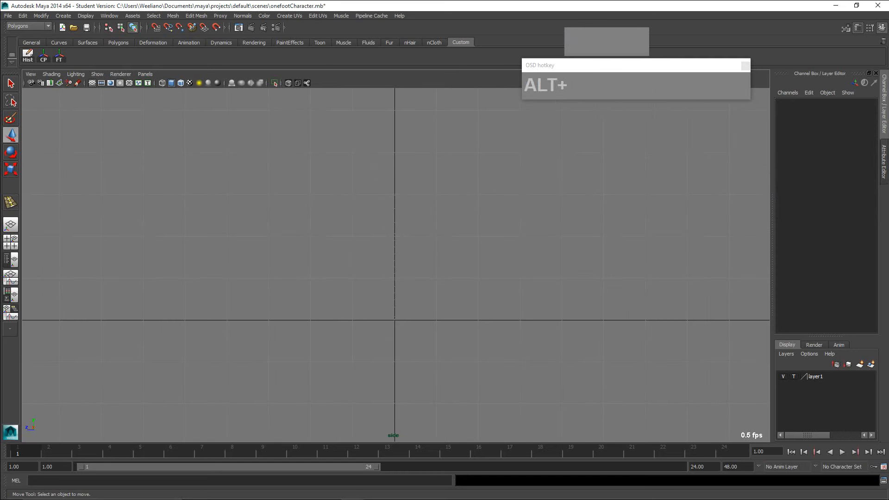
key(alt+b)
key(alt+b)
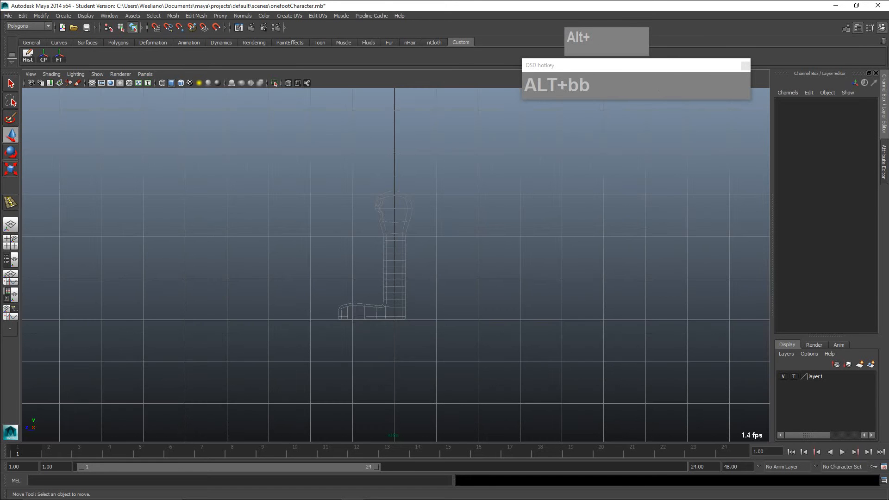
scroll(396, 261, up, 2)
scroll(396, 261, up, 1)
click(396, 261)
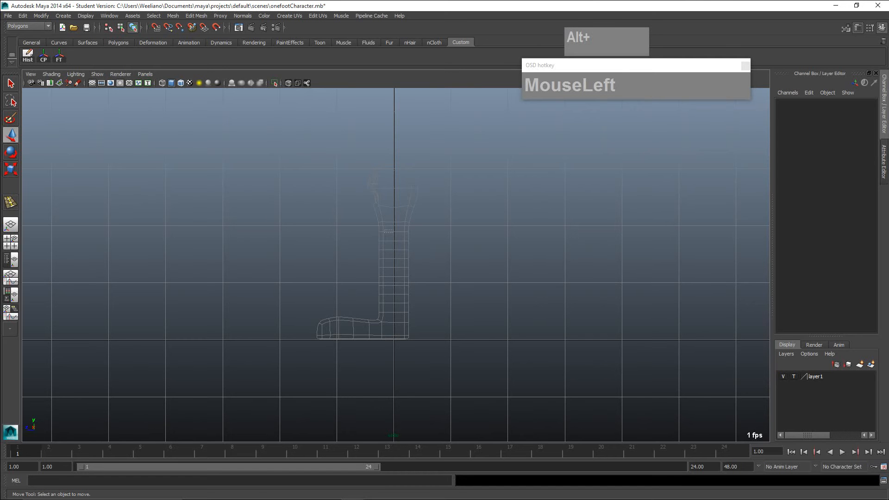
scroll(395, 261, up, 3)
scroll(395, 261, down, 3)
alt+middle_drag(396, 261, 399, 227)
scroll(396, 240, up, 4)
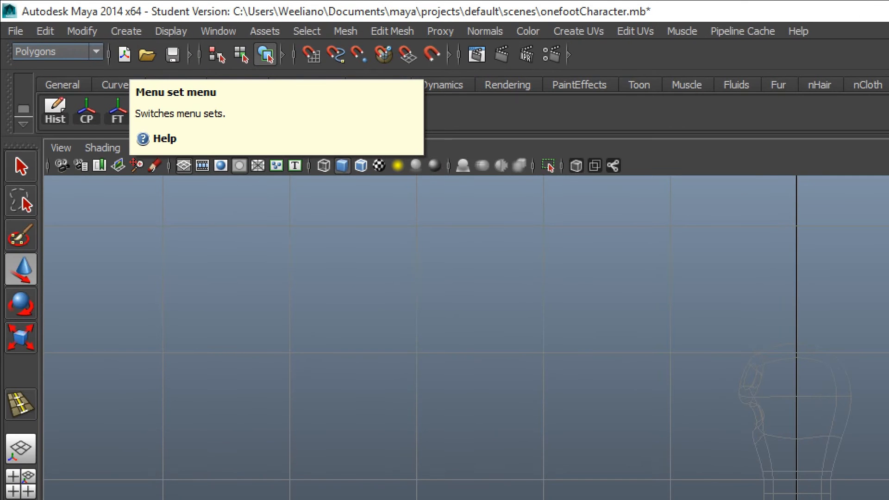
- Switch to the Animation menu set and float the Skeleton commands in their own window beside the character
key(ctrl+1)
key(Escape)
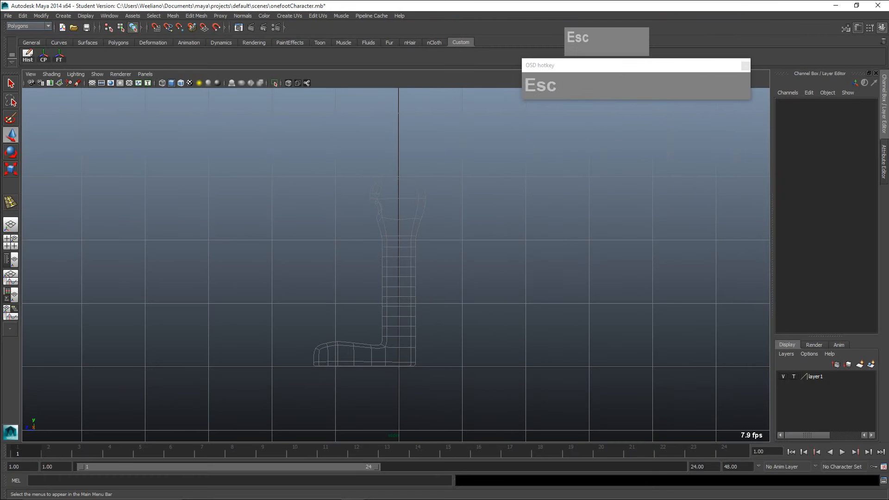
click(96, 50)
click(17, 35)
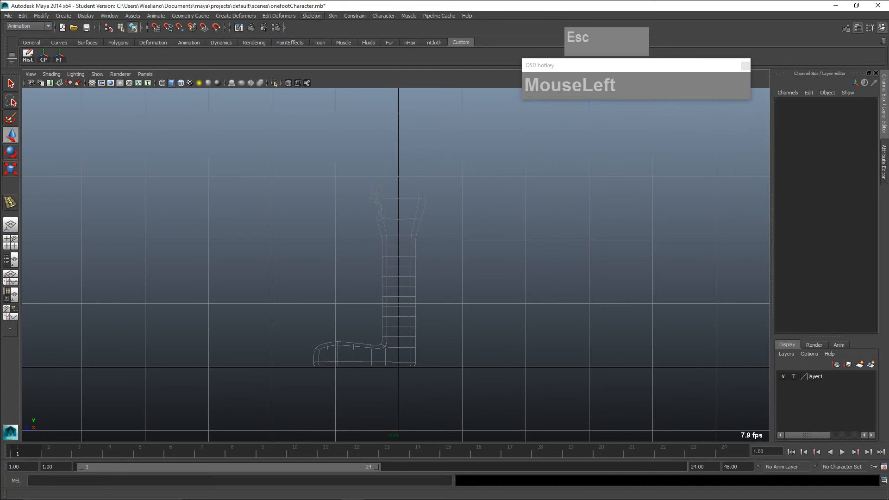
click(311, 16)
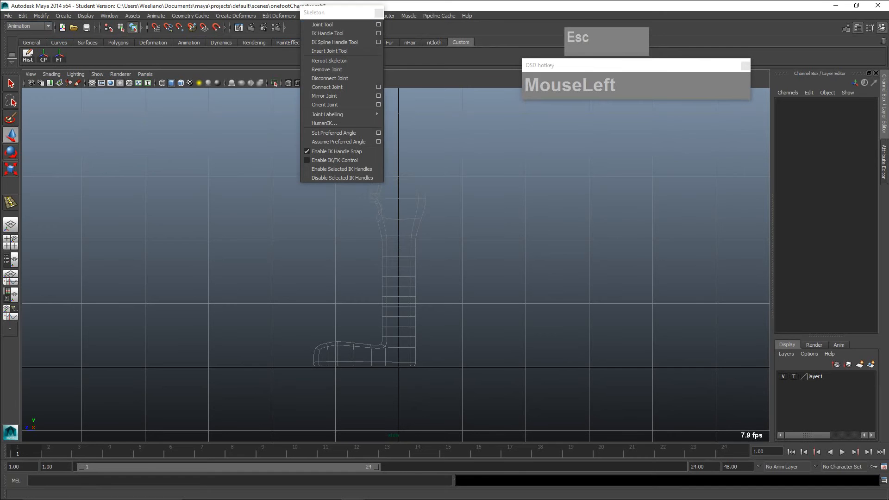
click(341, 22)
drag(570, 149, 666, 160)
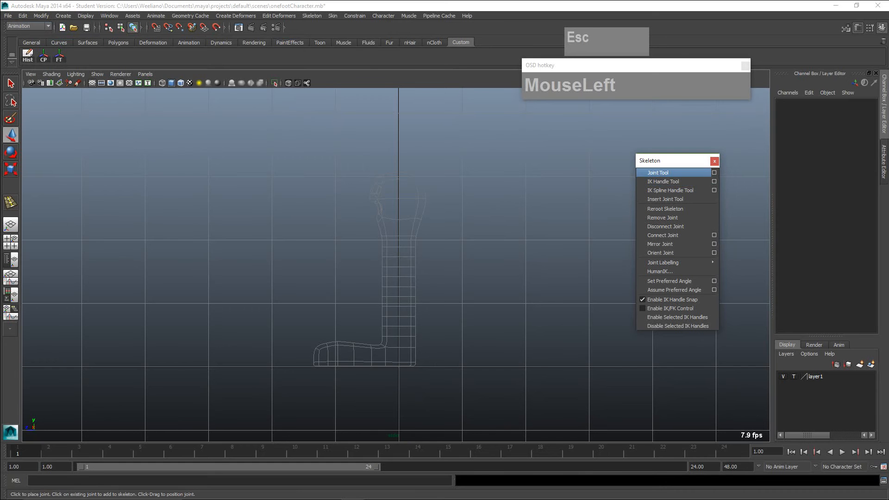
- With the Joint Tool at its existing settings, place the first joint at the top of the leg and a second at the front of the knee
click(713, 173)
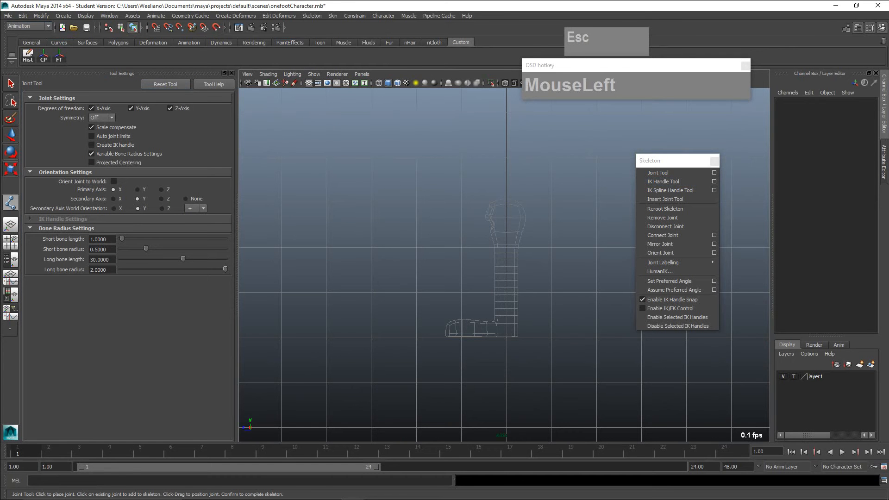
click(232, 73)
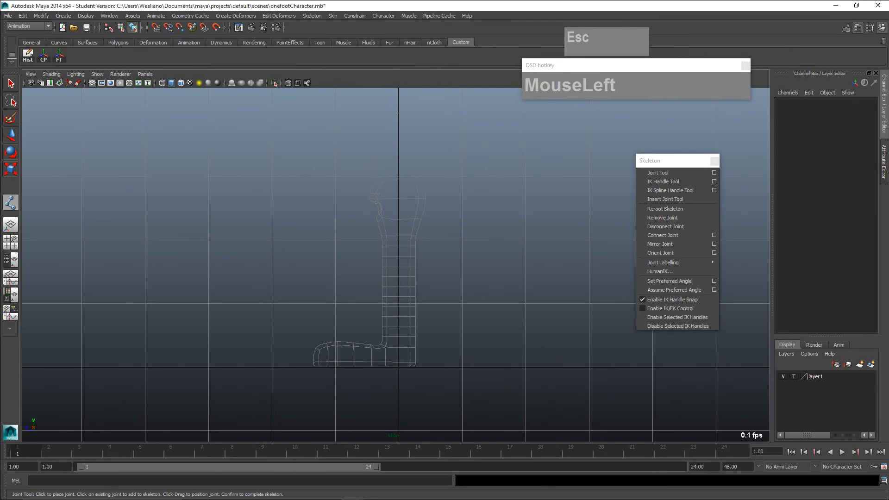
scroll(395, 264, up, 2)
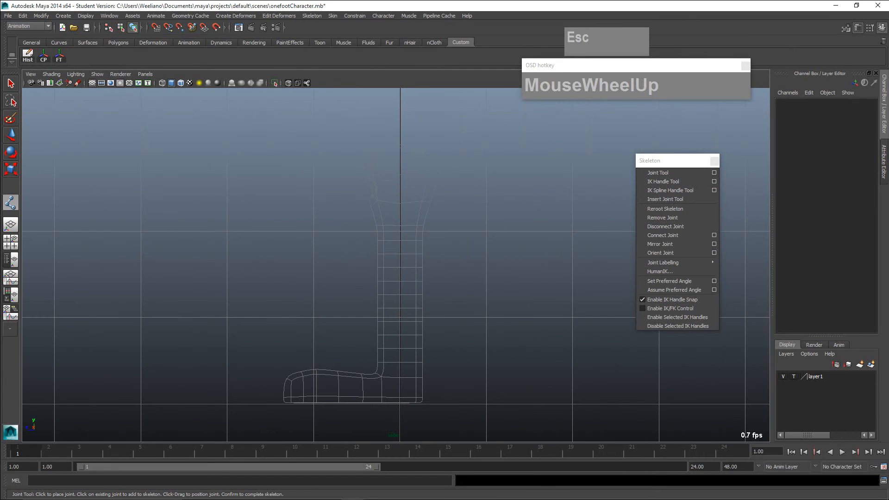
scroll(395, 263, down, 3)
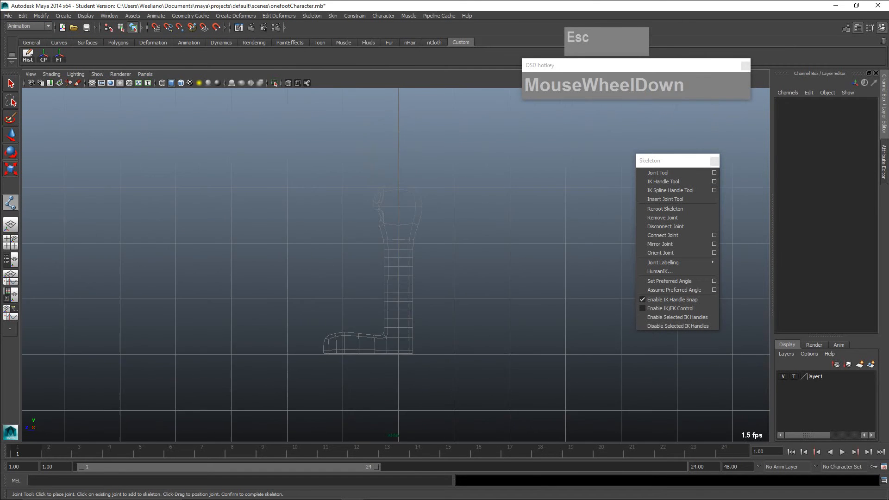
click(400, 239)
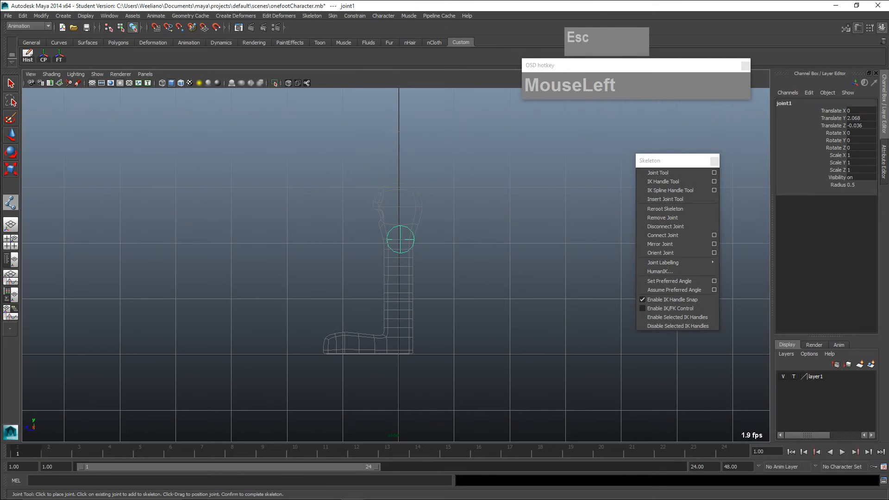
drag(385, 285, 384, 288)
- Continue the chain with joints at the ankle, the ball of the foot and the toe tip, and finish the skeleton
scroll(384, 288, up, 2)
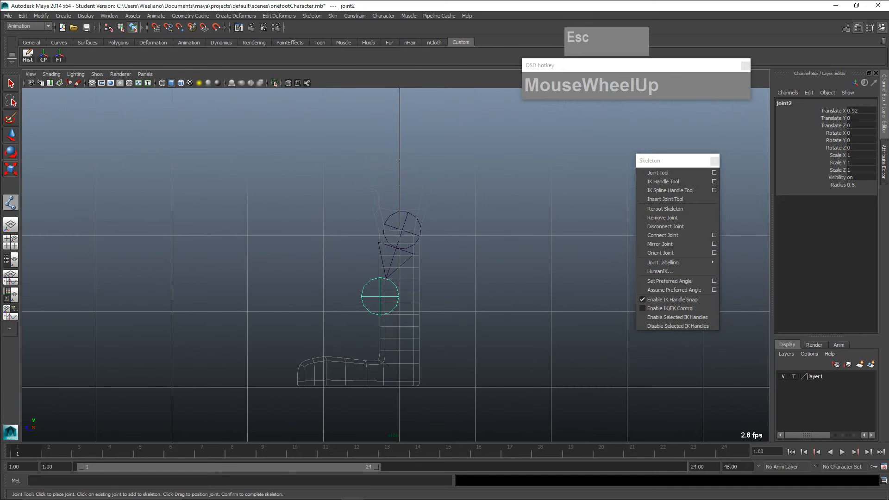
alt+middle_drag(385, 288, 400, 246)
scroll(399, 246, up, 2)
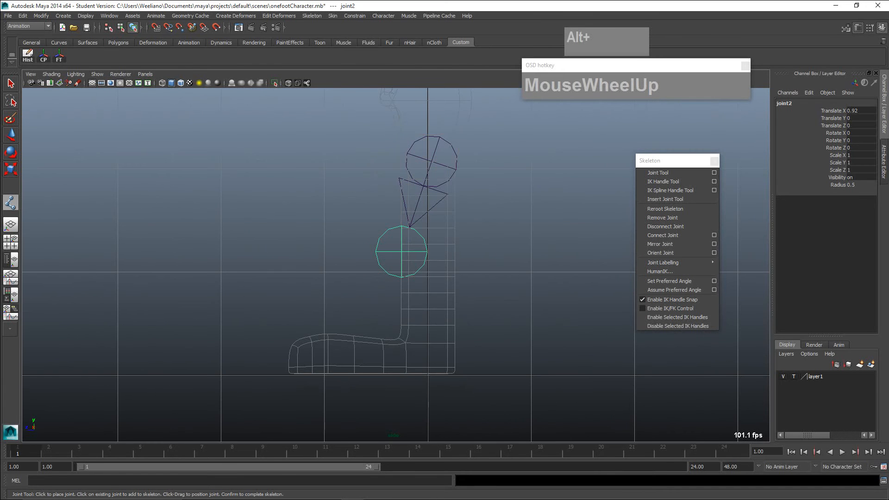
click(431, 340)
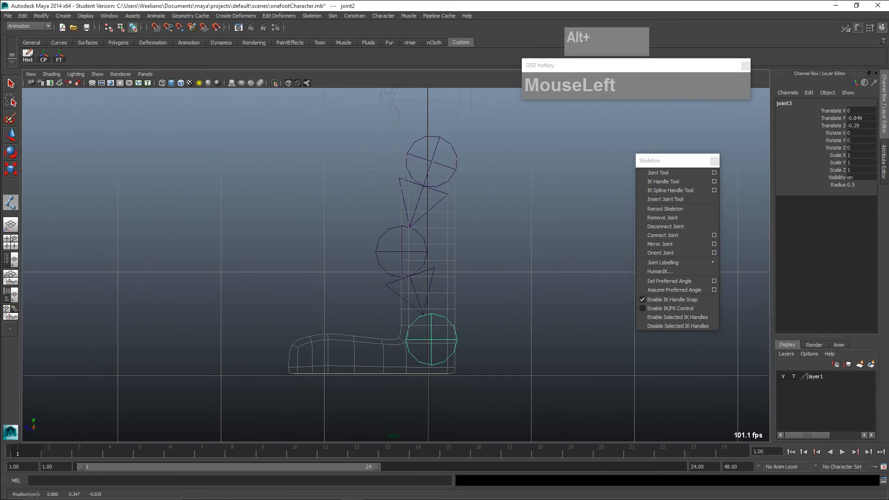
drag(357, 369, 354, 370)
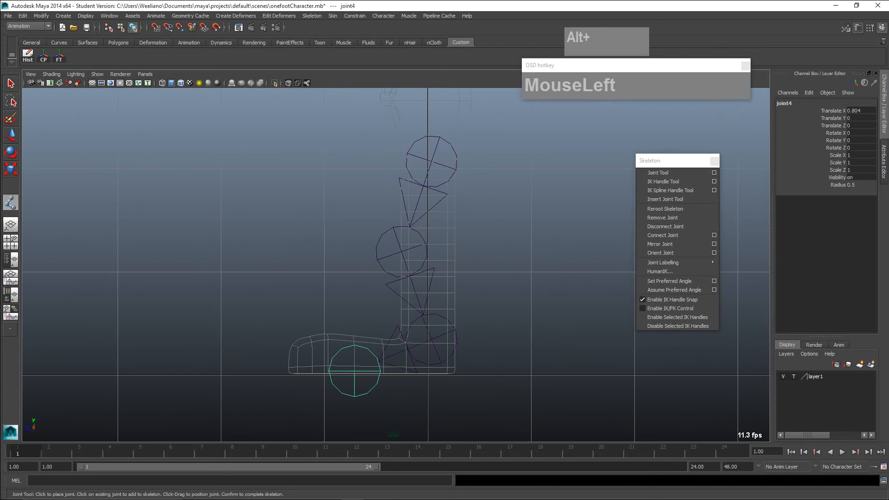
drag(289, 374, 289, 373)
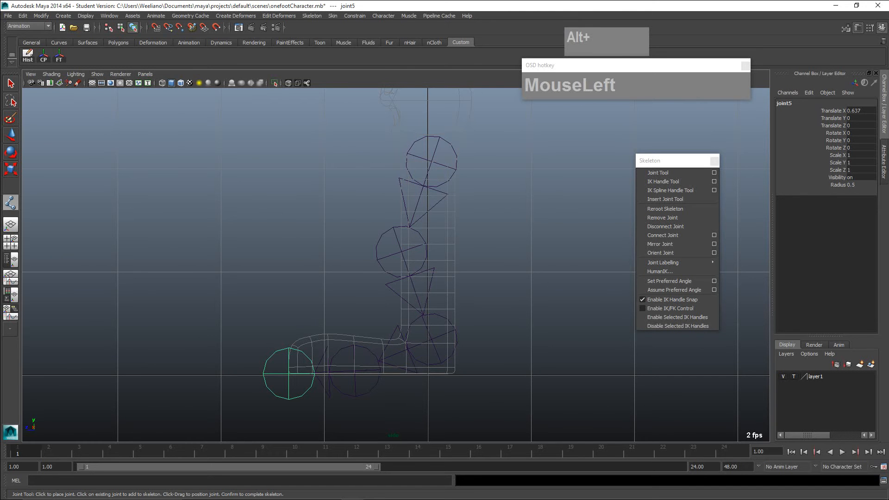
key(Return)
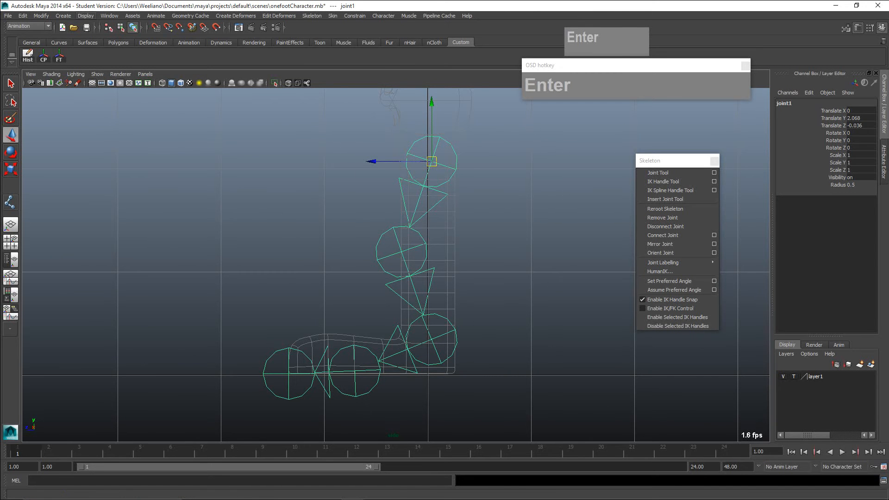
- Set the joint display size to 0.23
click(86, 15)
mouse_move(98, 120)
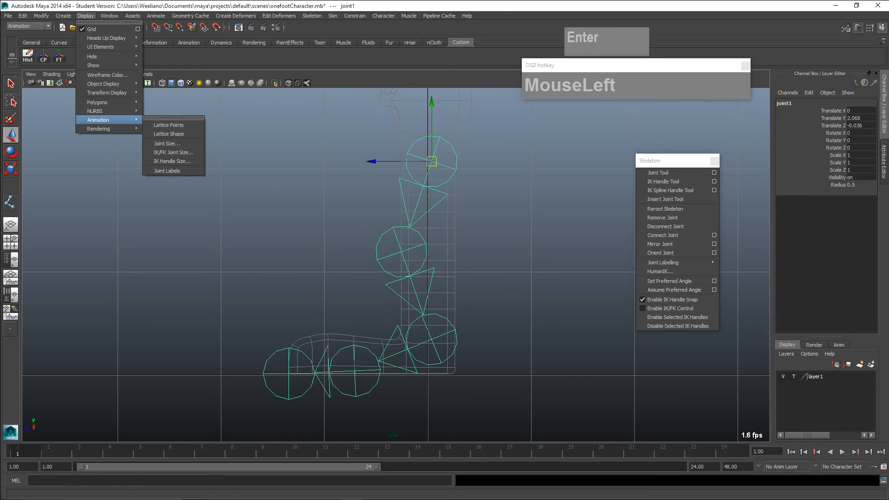
click(167, 144)
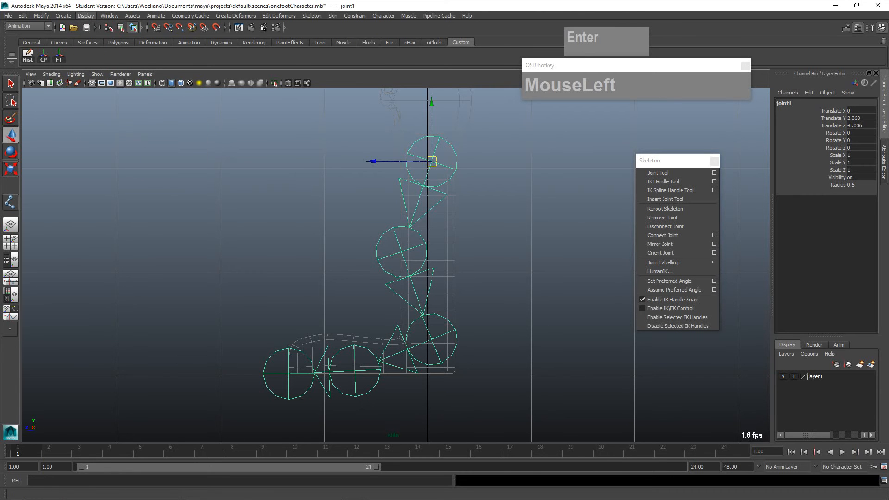
drag(349, 198, 182, 170)
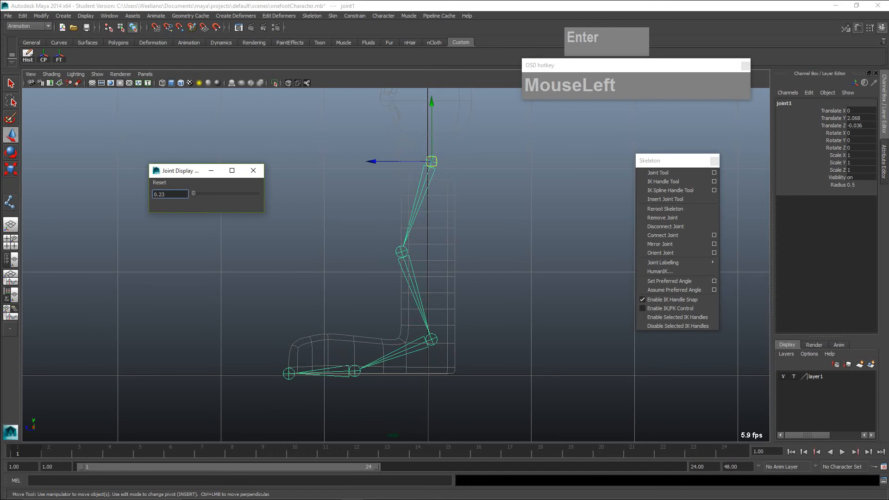
click(253, 170)
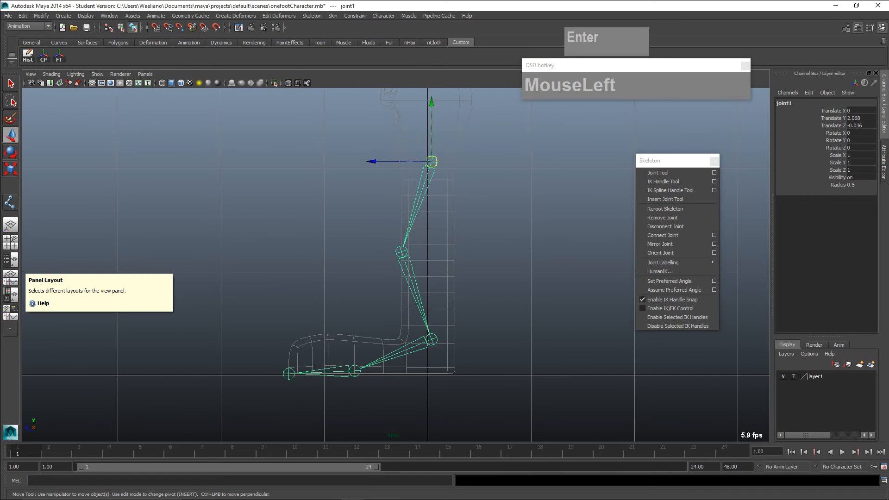
- Open the Outliner, enlarge its window and expand the joint1 hierarchy down to joint5
click(110, 15)
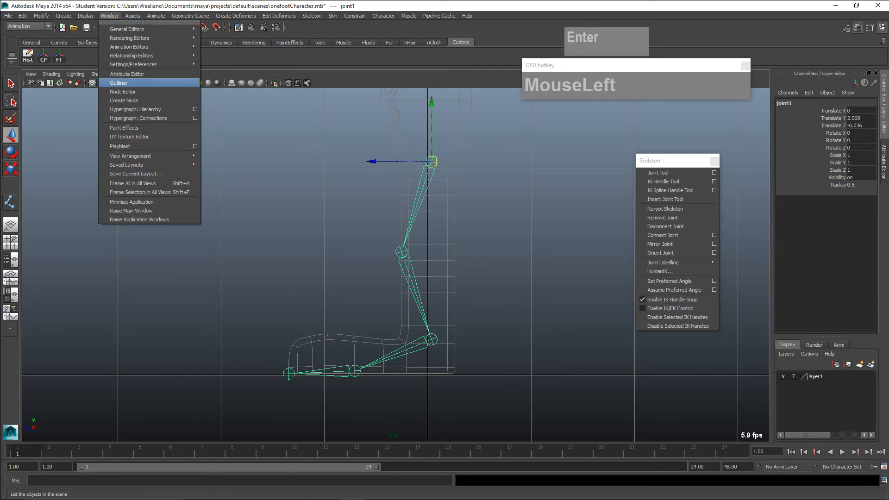
click(119, 83)
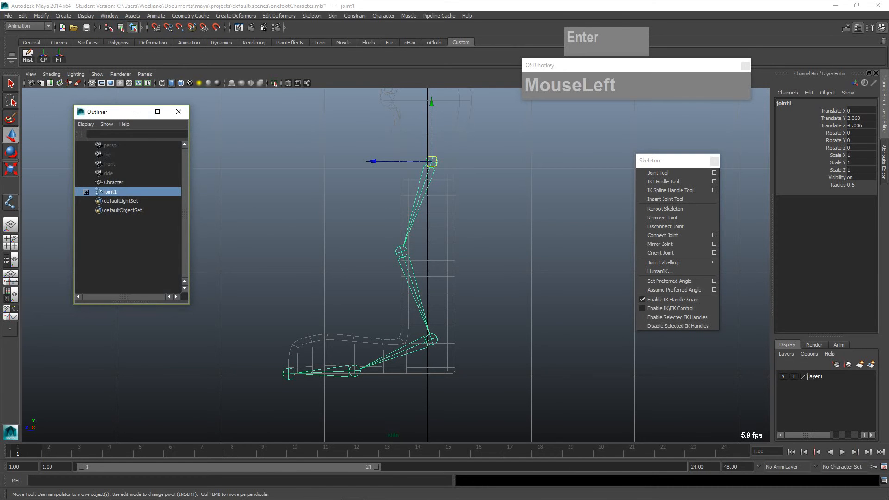
drag(189, 304, 275, 372)
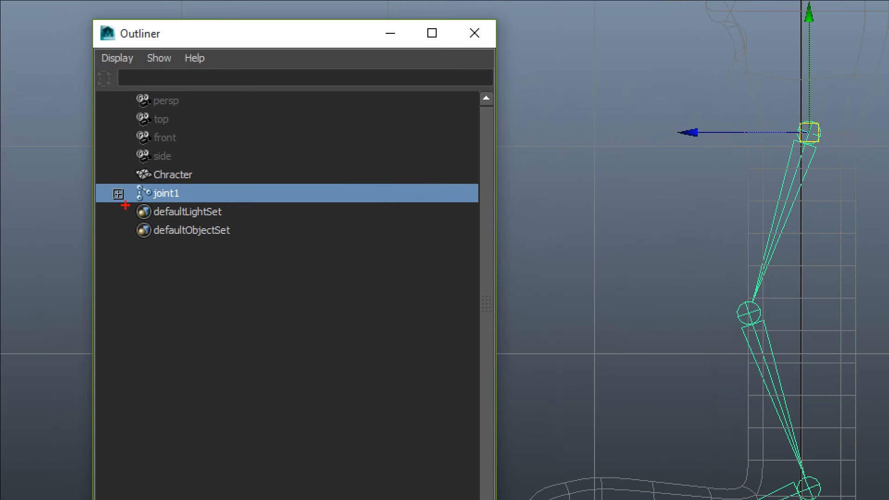
key(ctrl+1)
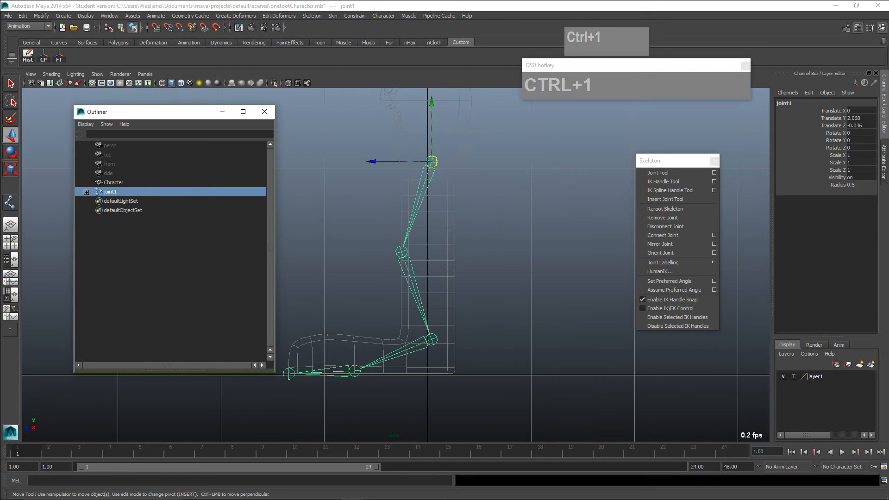
click(86, 191)
click(95, 201)
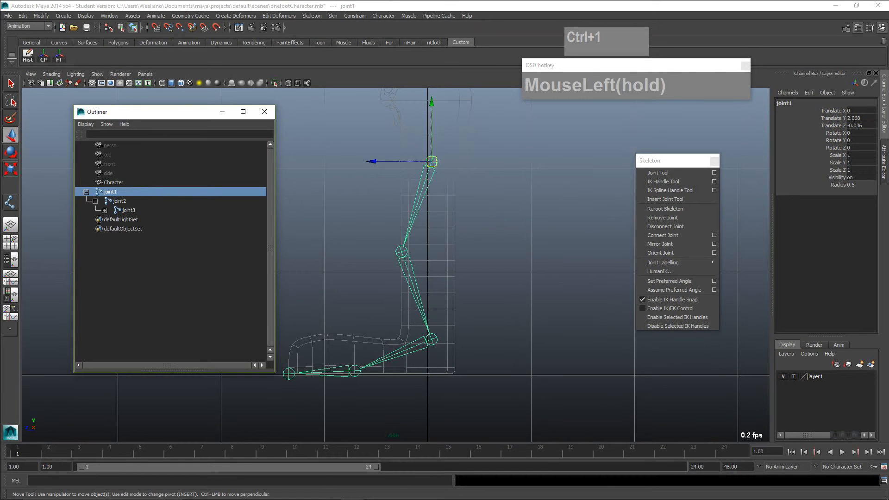
click(104, 210)
click(114, 219)
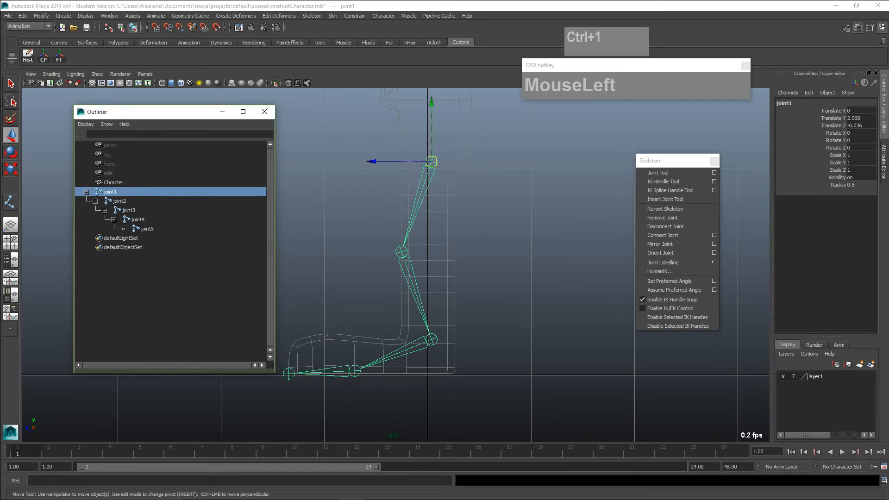
- Select joint1 to joint5 in turn in the Outliner to examine where each one sits in the leg chain
click(120, 201)
click(129, 210)
click(138, 220)
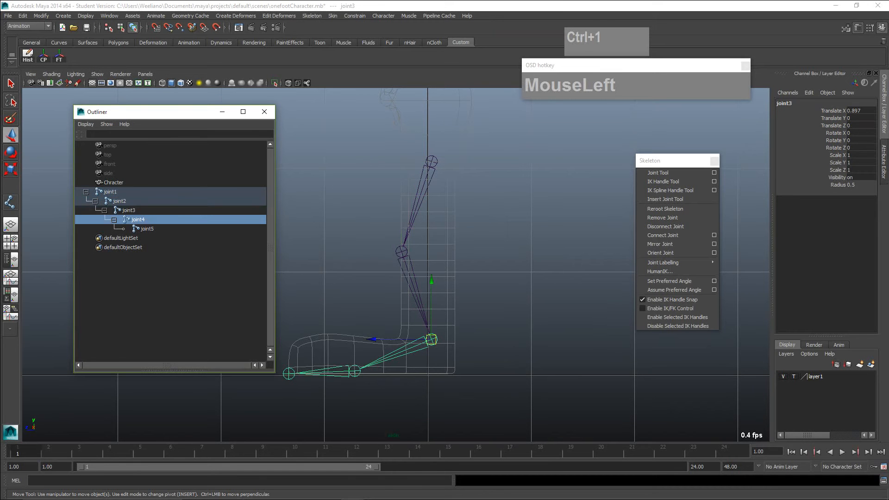
click(148, 228)
click(138, 219)
click(128, 210)
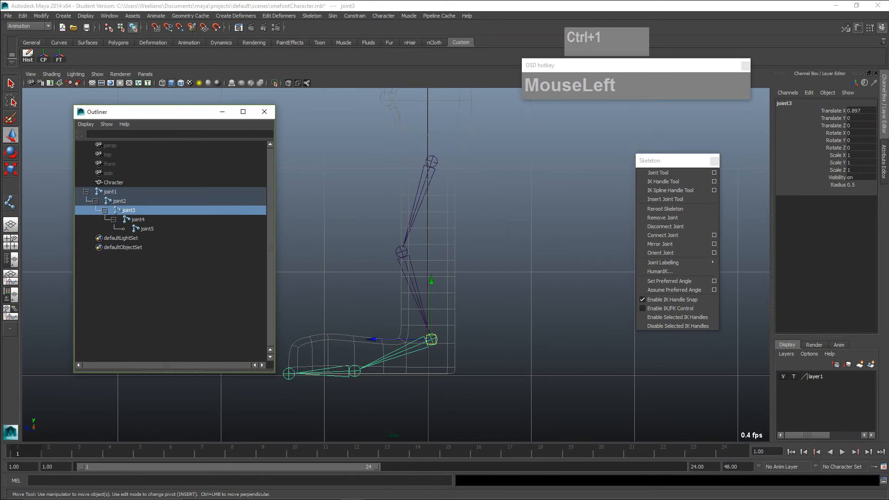
click(119, 201)
click(110, 192)
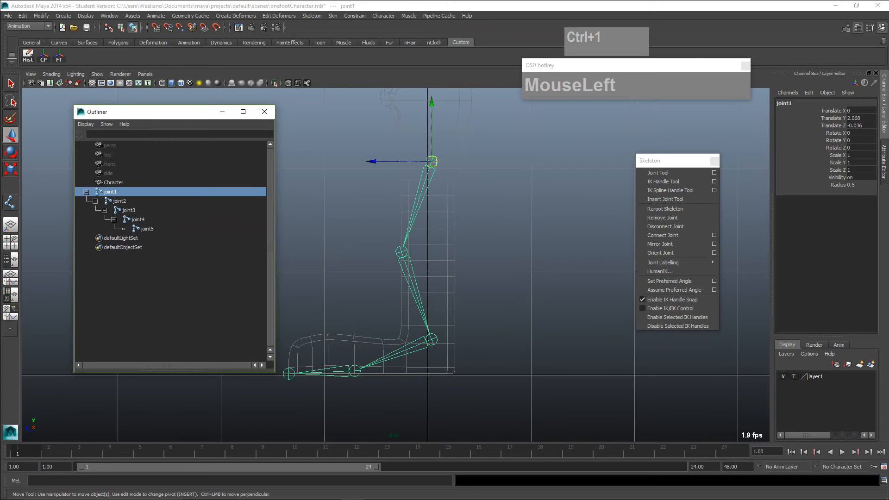
click(119, 201)
click(129, 210)
click(147, 229)
click(138, 219)
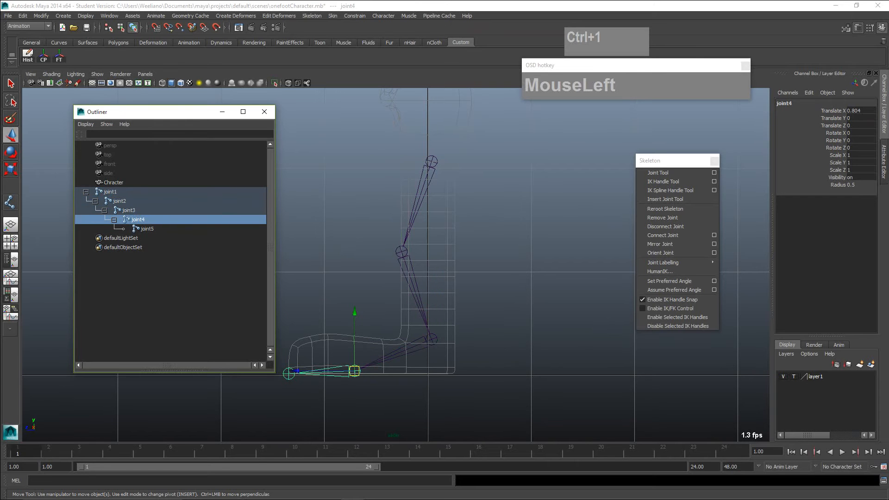
click(128, 211)
click(120, 201)
click(110, 192)
click(147, 229)
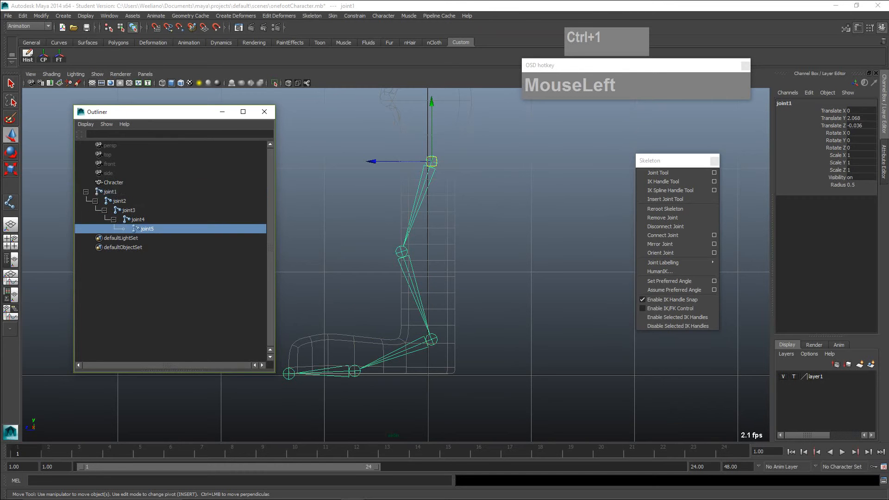
click(138, 219)
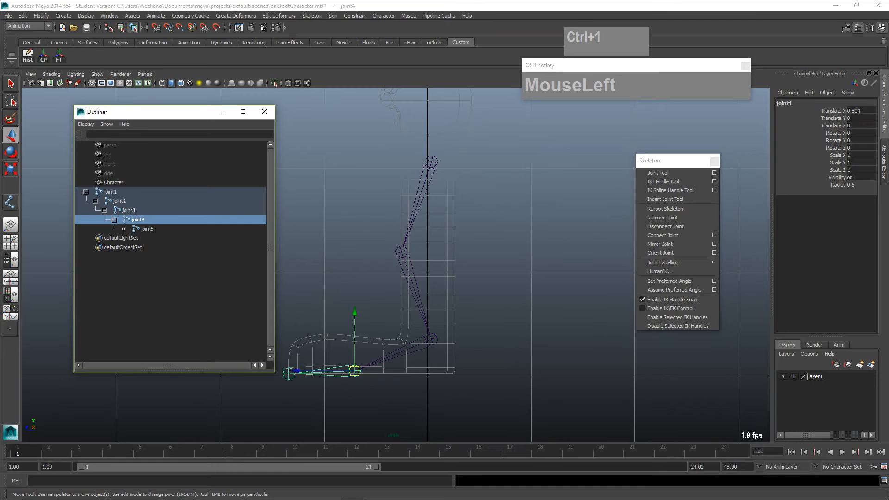
- Rename the root joint of the leg chain, joint1, as Neck_Hip_jnt in the Outliner
click(129, 210)
click(120, 201)
click(110, 192)
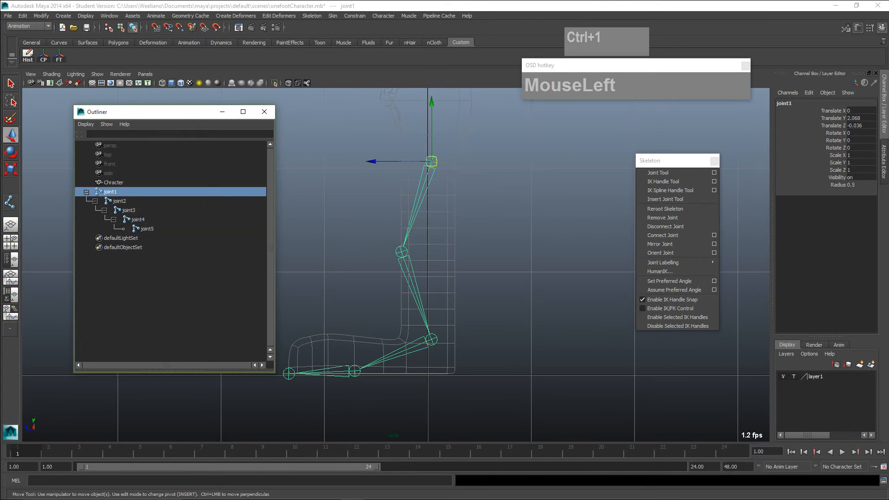
double_click(110, 191)
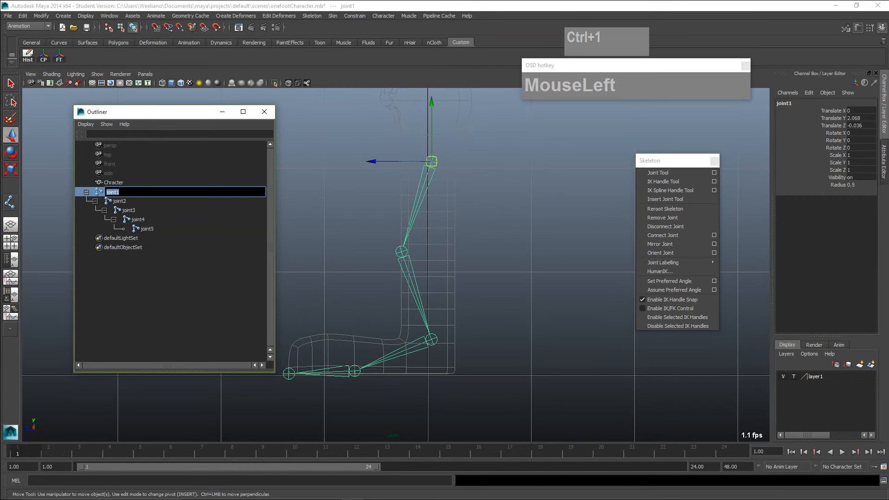
text(Neck_)
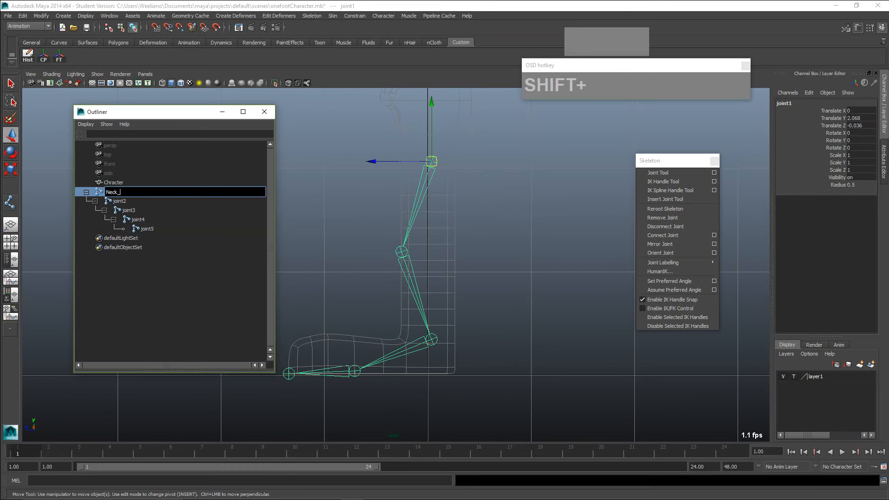
text(Hip_jnt)
key(Return)
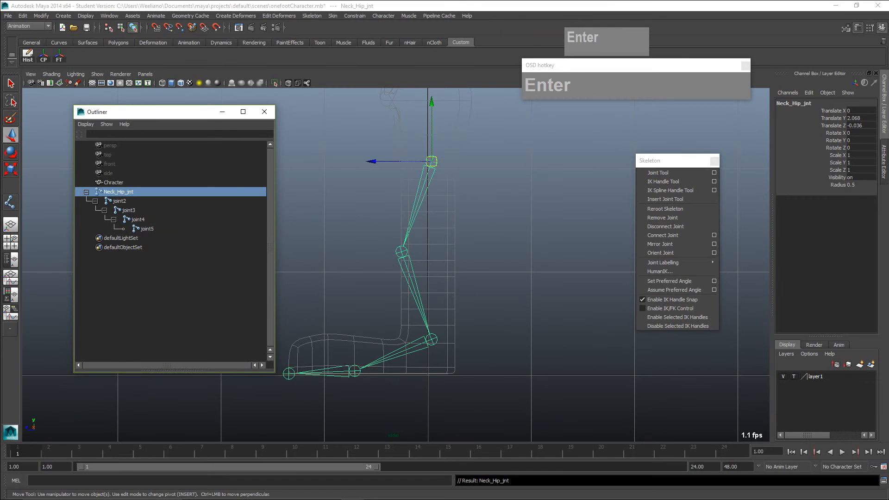
- Rename the knee joint, joint2, directly below the root as Leg_jnt
click(120, 200)
double_click(119, 201)
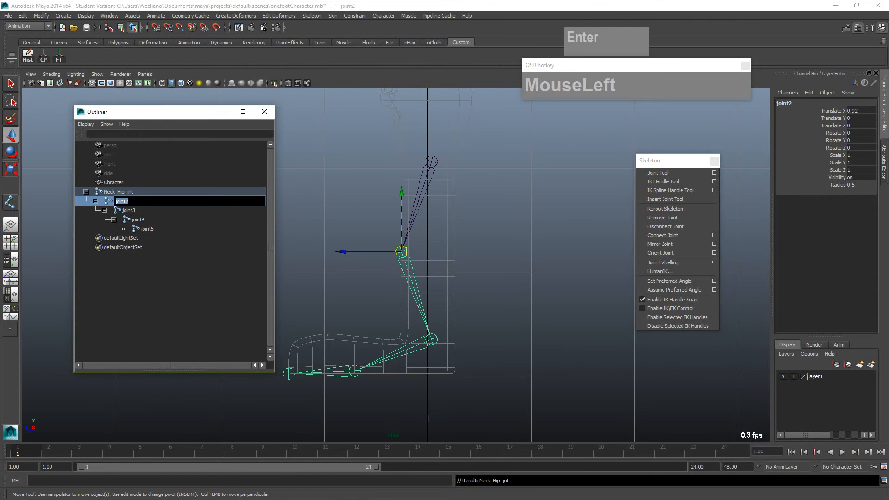
text(Leg)
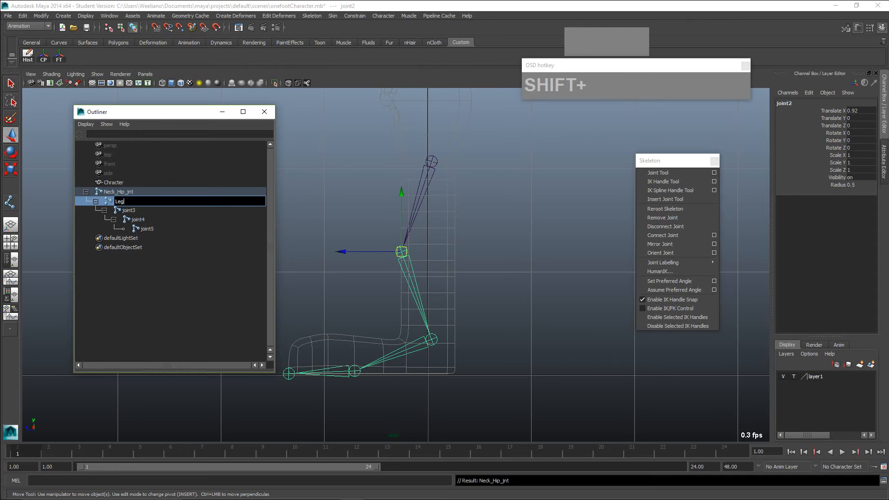
text(_jnt)
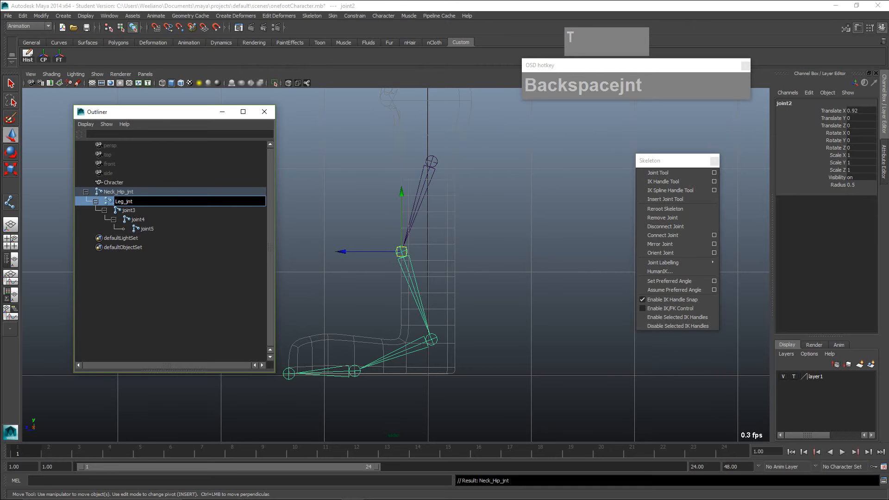
- Rename joint3 at the heel end of the leg as Ankle_jnt
double_click(129, 211)
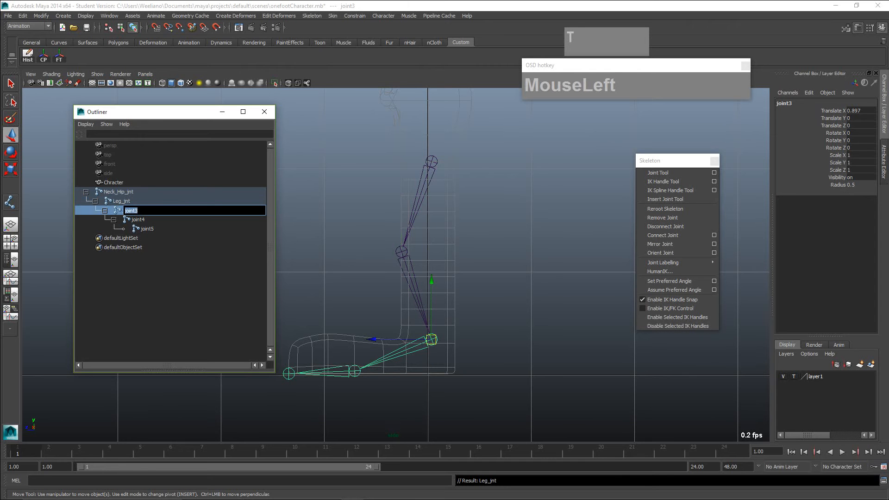
text(An)
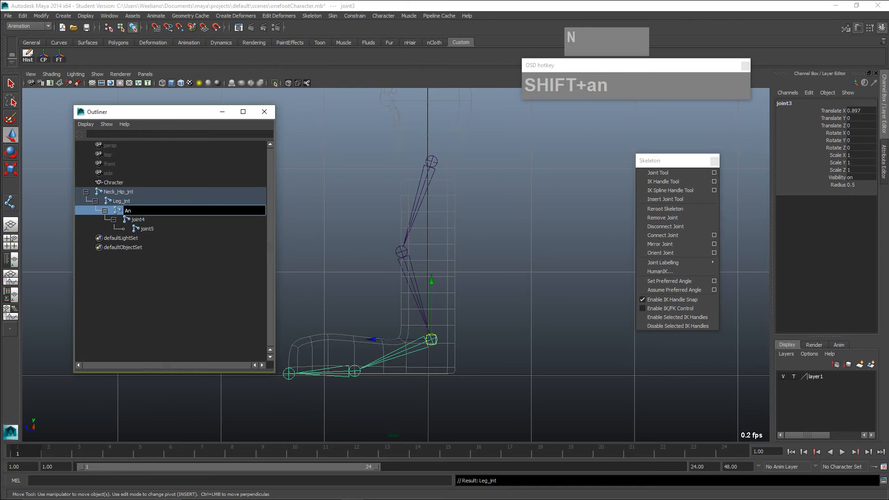
text(kle_)
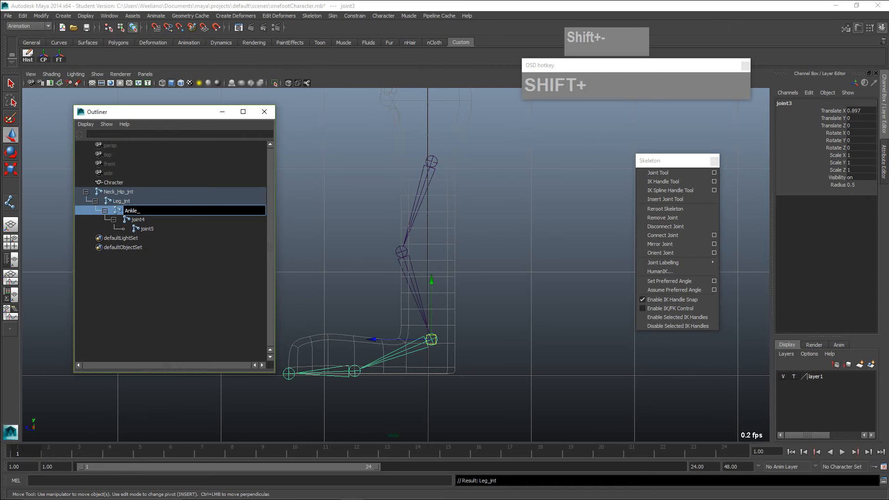
text(jnt)
key(Return)
- Rename joint4 at the ball of the foot as Ball_jnt
click(138, 219)
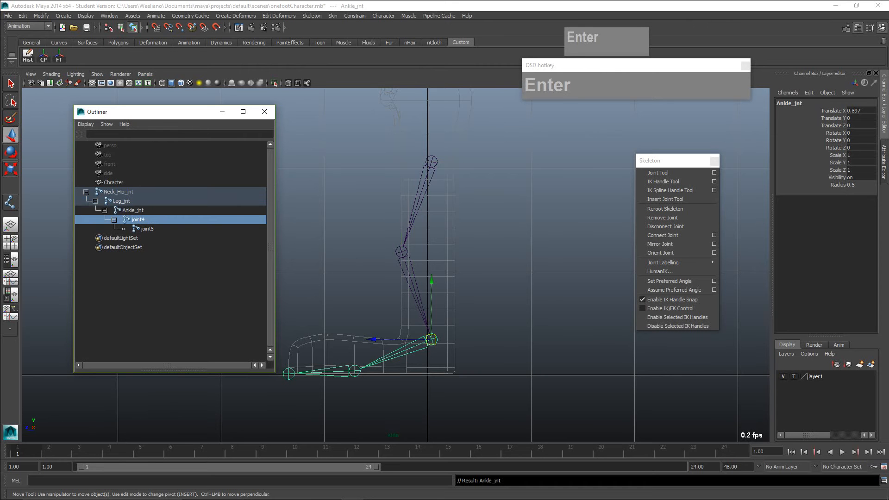
double_click(138, 219)
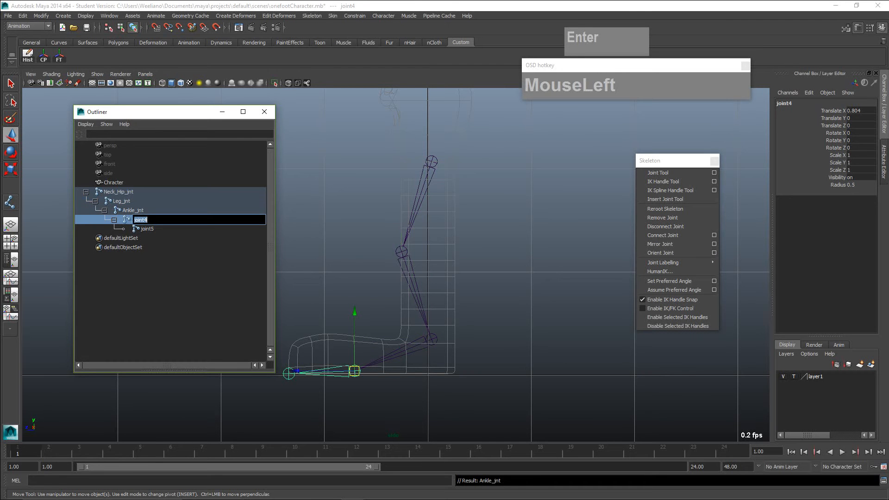
text(Ball)
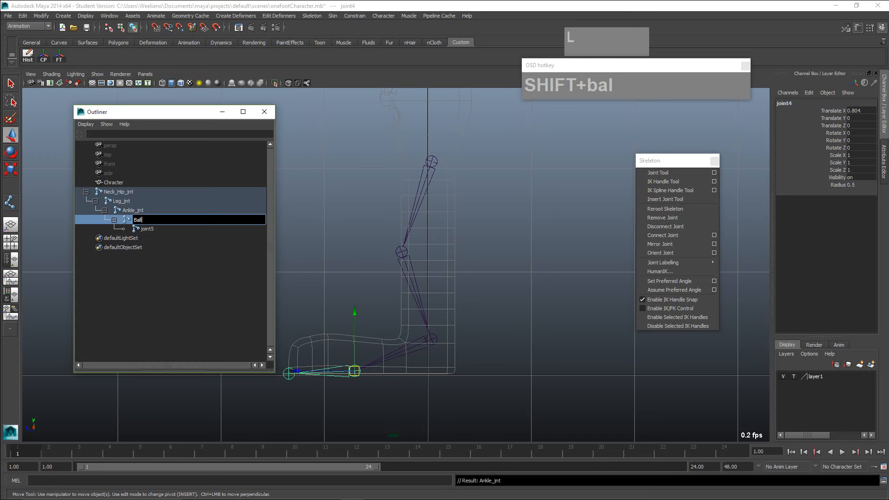
text(_jnt)
key(Return)
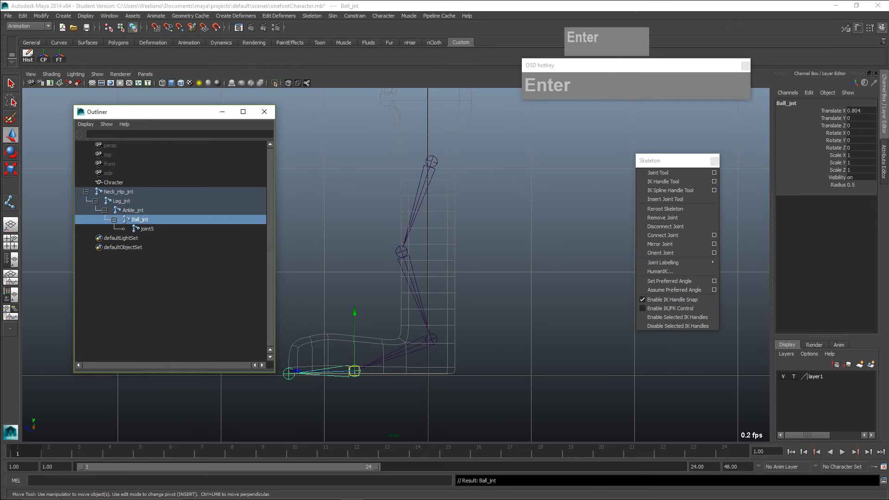
- Rename the last joint of the chain, joint5 at the toe tip, as Toe_jnt
click(147, 229)
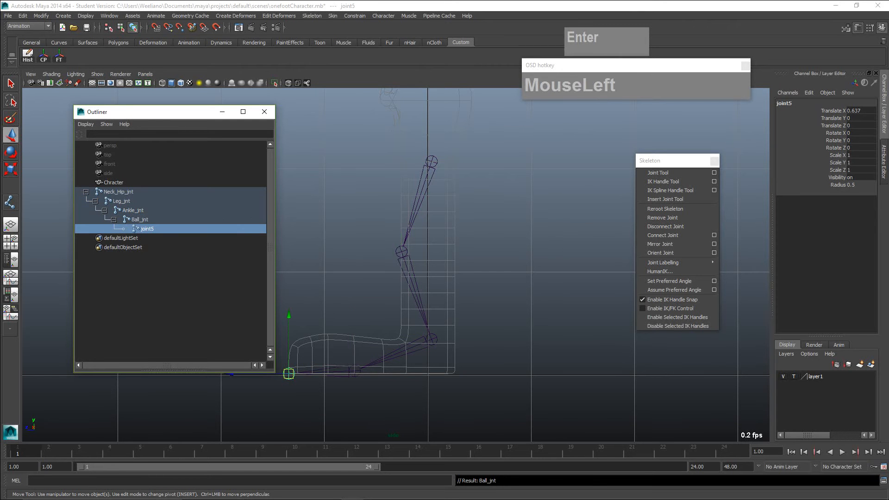
double_click(147, 229)
text(Toe)
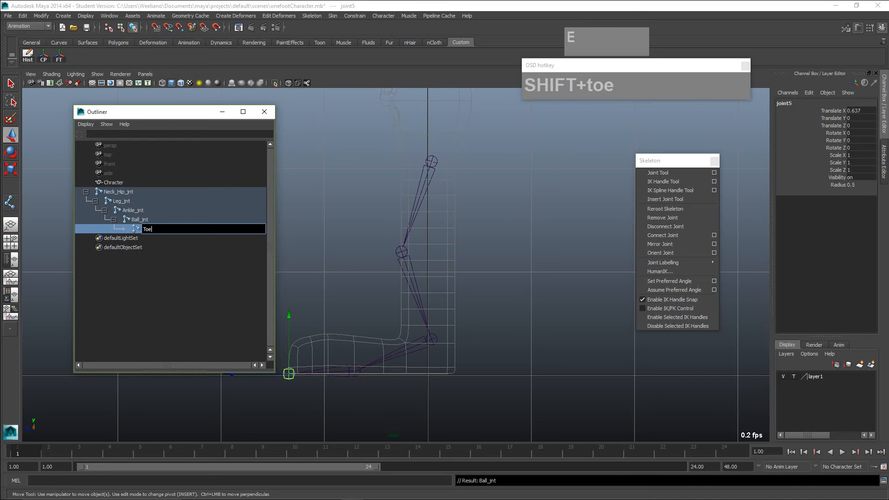
text(_jnt)
key(Return)
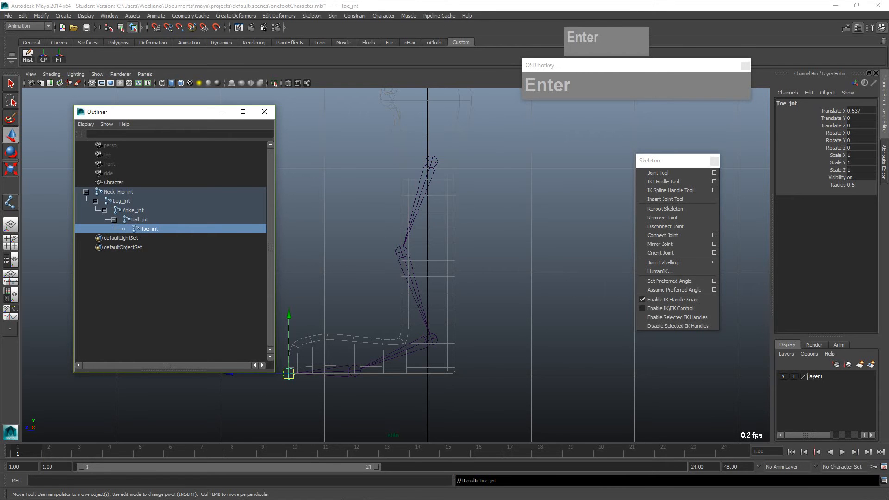
- Draw a separate two-joint chain with the Joint Tool from just above the Neck_Hip_jnt joint straight up to the top of the head
click(432, 162)
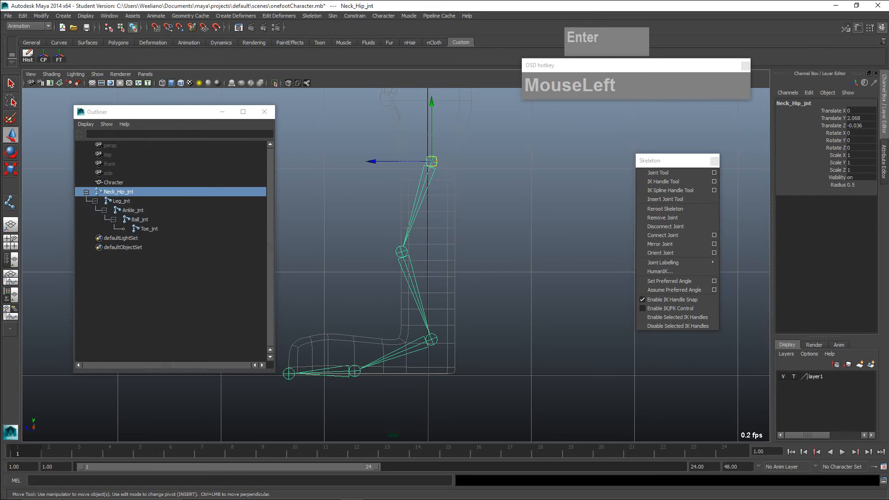
scroll(431, 203, up, 1)
alt+middle_drag(430, 207, 411, 394)
scroll(430, 364, up, 1)
scroll(430, 364, up, 2)
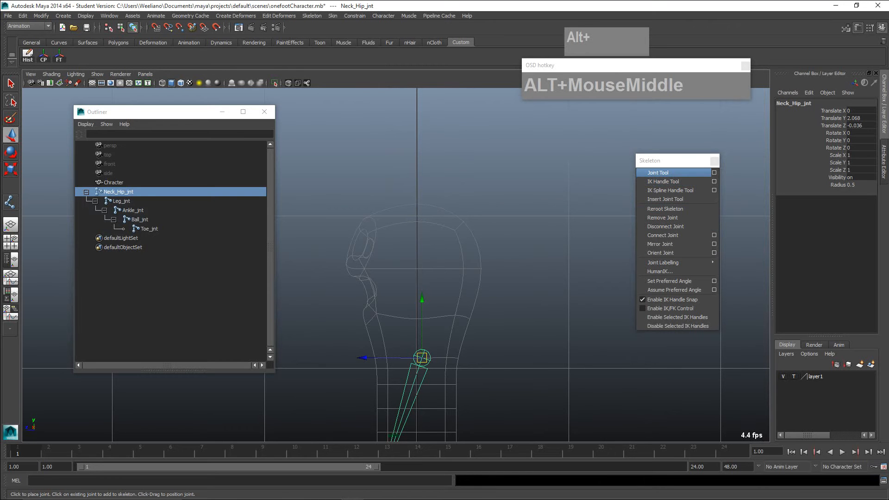
click(660, 172)
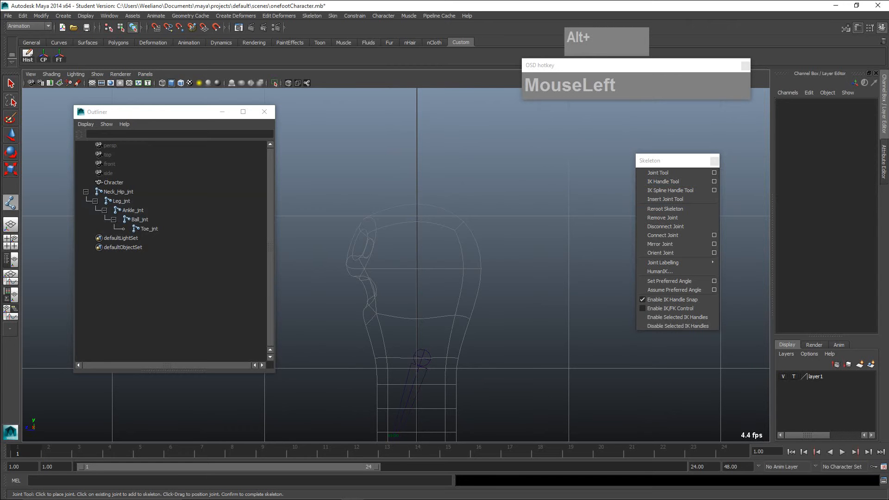
click(419, 341)
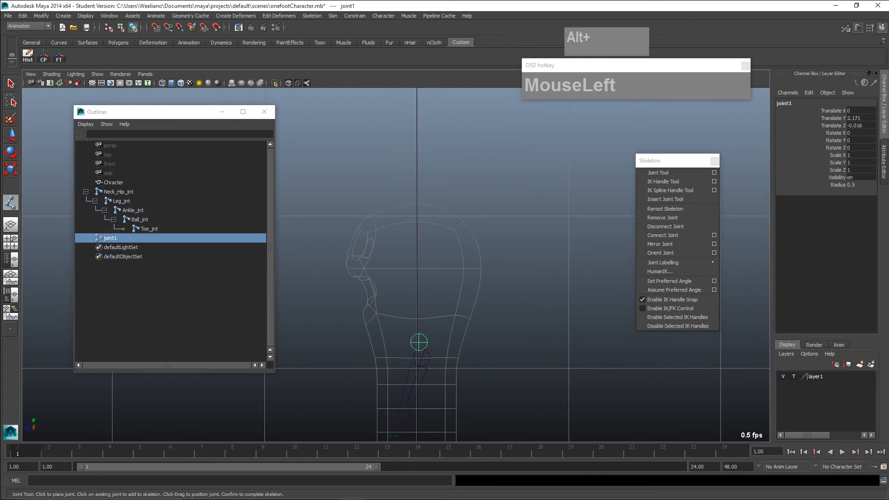
click(417, 203)
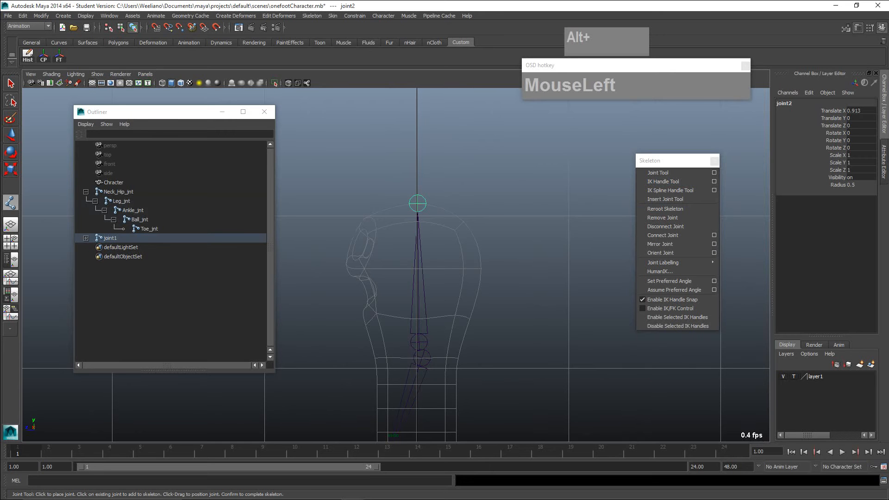
key(Return)
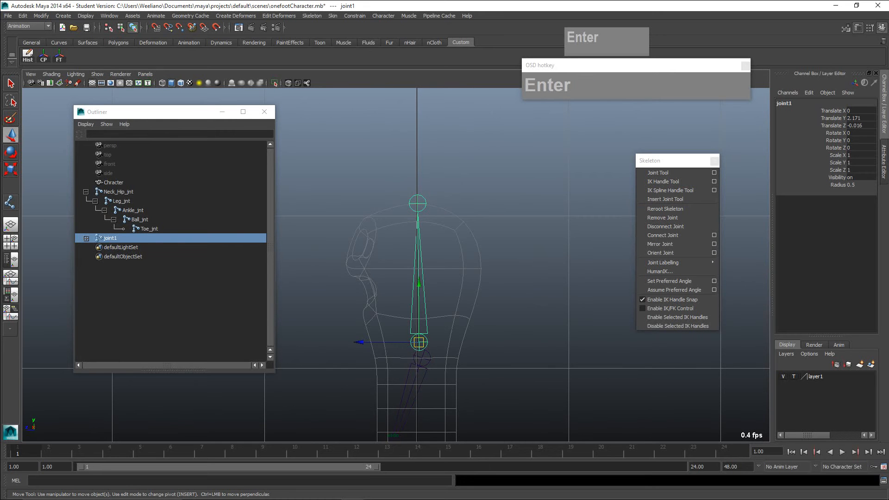
- Expand the new head chain in the Outliner and rename its root joint as Head_jnt
double_click(111, 238)
click(86, 238)
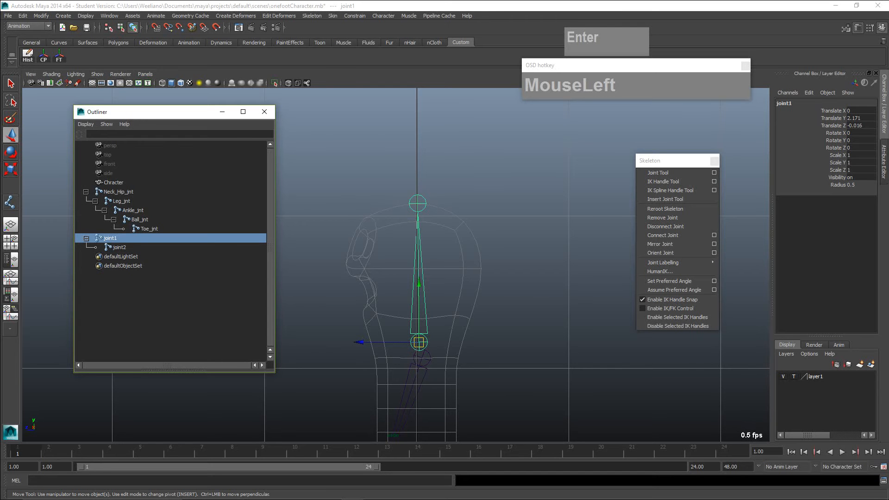
double_click(110, 238)
text(Head_jnt)
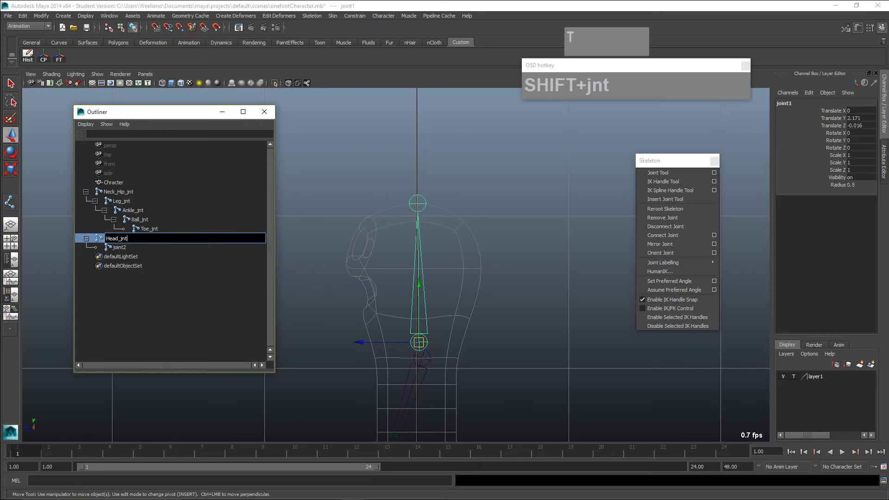
- Rename the child joint at the top of the head as Head_tip_jnt
click(119, 248)
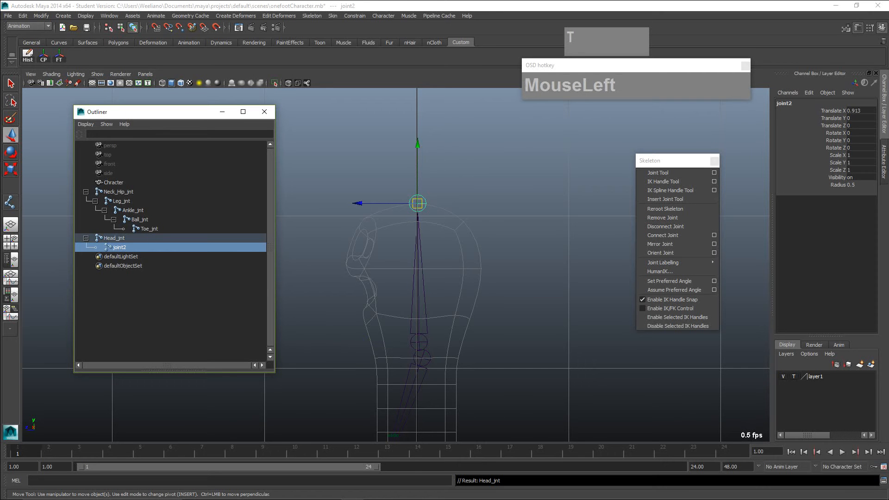
double_click(119, 248)
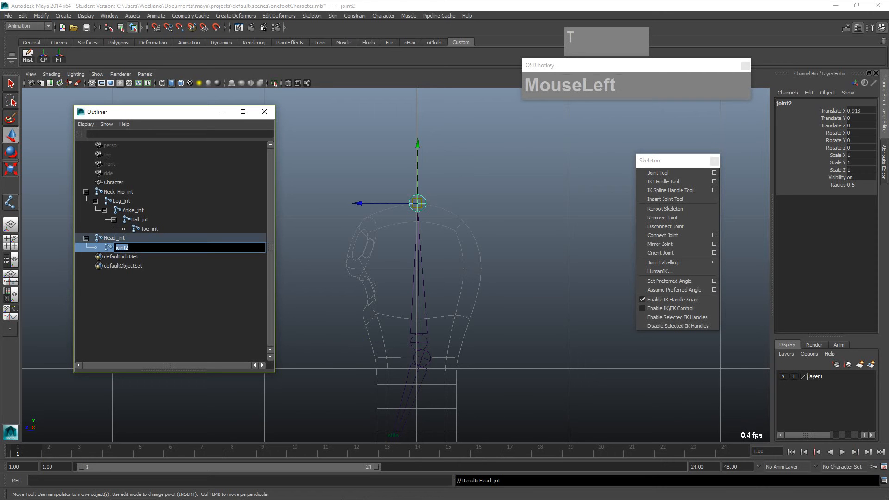
text(Head)
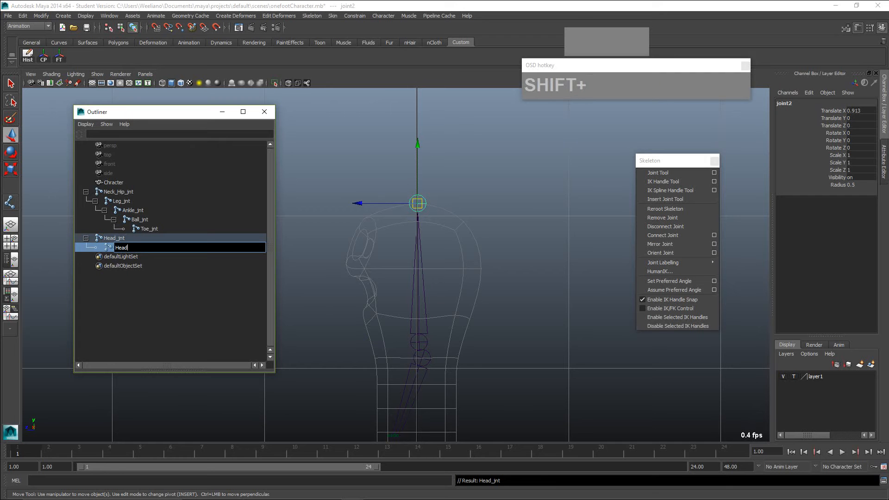
text(_tip_jnt)
key(Return)
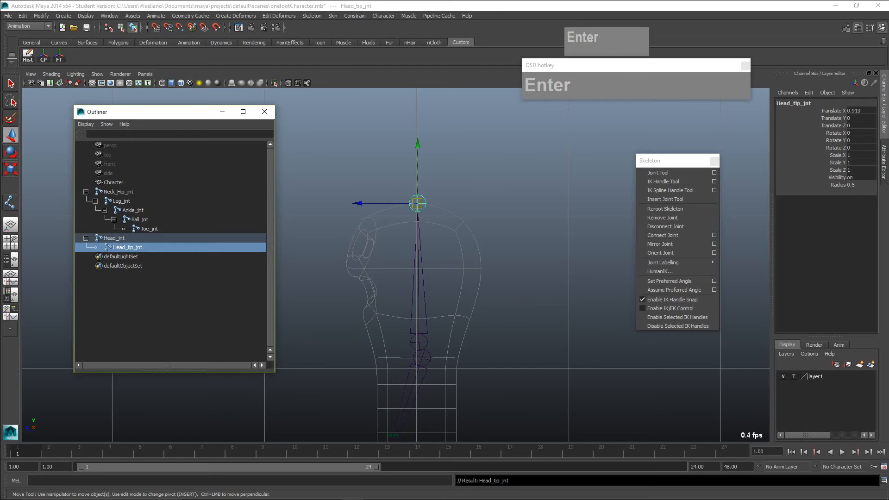
- Select Head_jnt and switch to the perspective view to examine both joint chains inside the character mesh
click(316, 259)
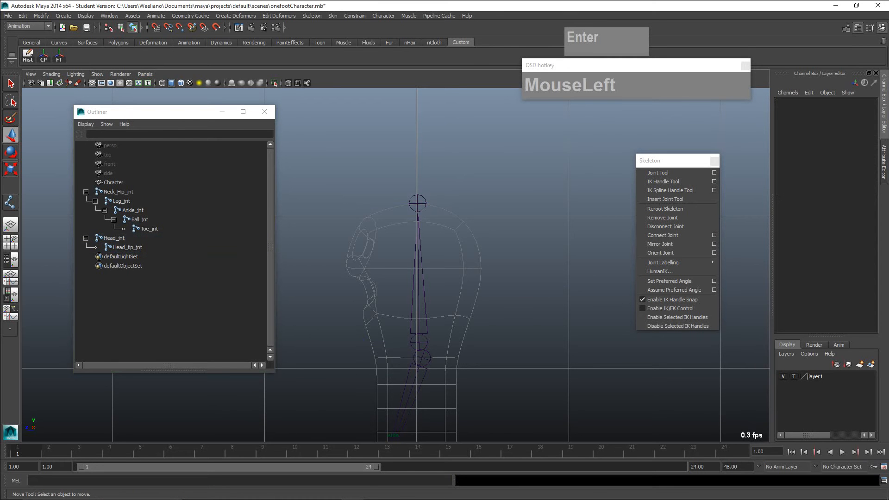
click(419, 342)
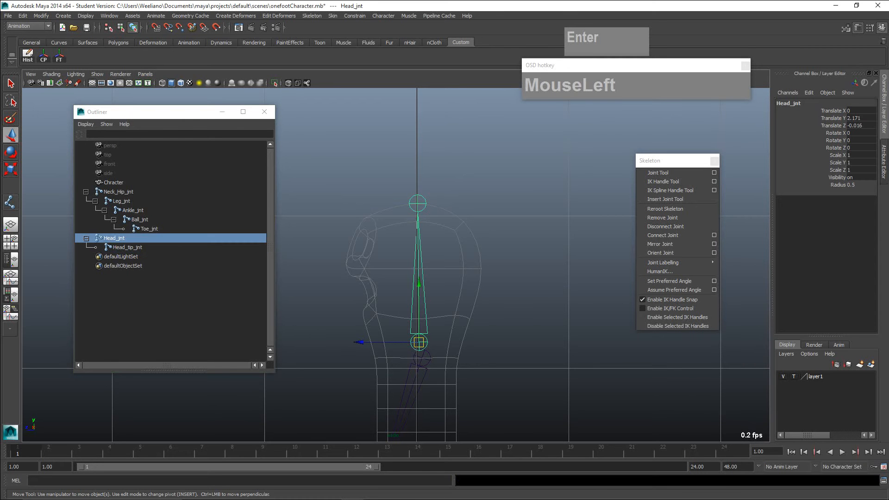
scroll(396, 265, up, 5)
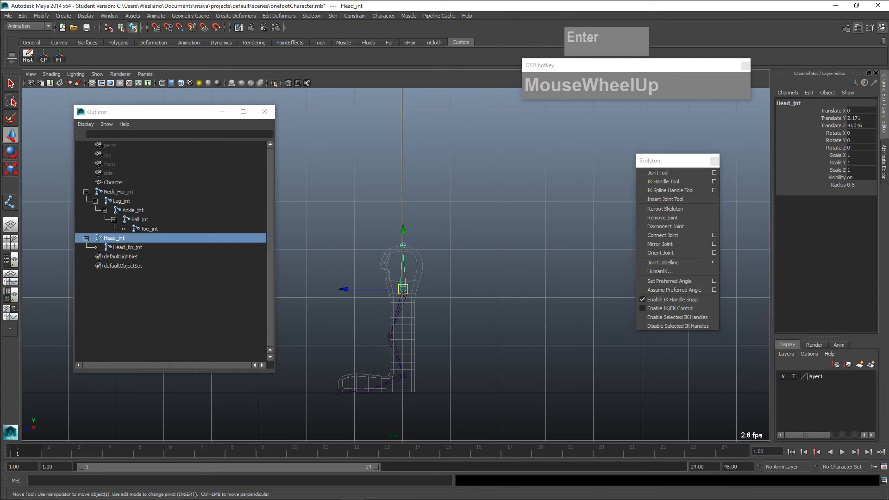
alt+middle_drag(403, 289, 425, 248)
scroll(425, 242, up, 3)
scroll(438, 222, up, 5)
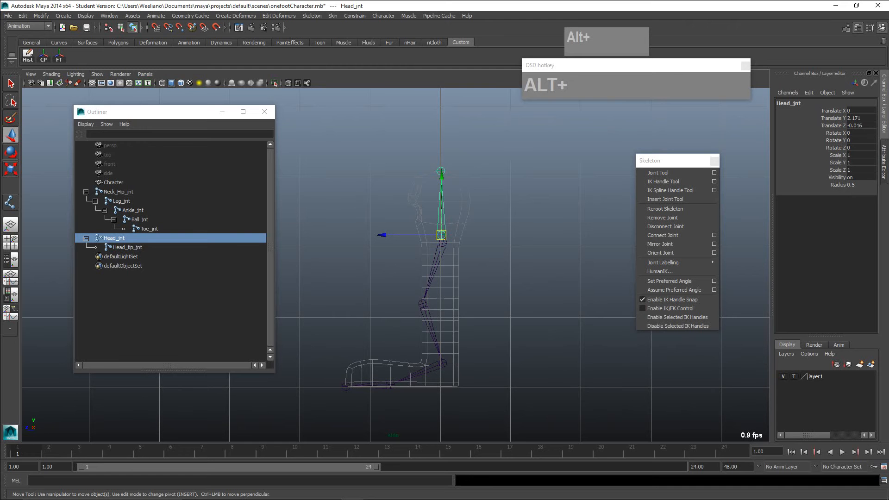
key(space)
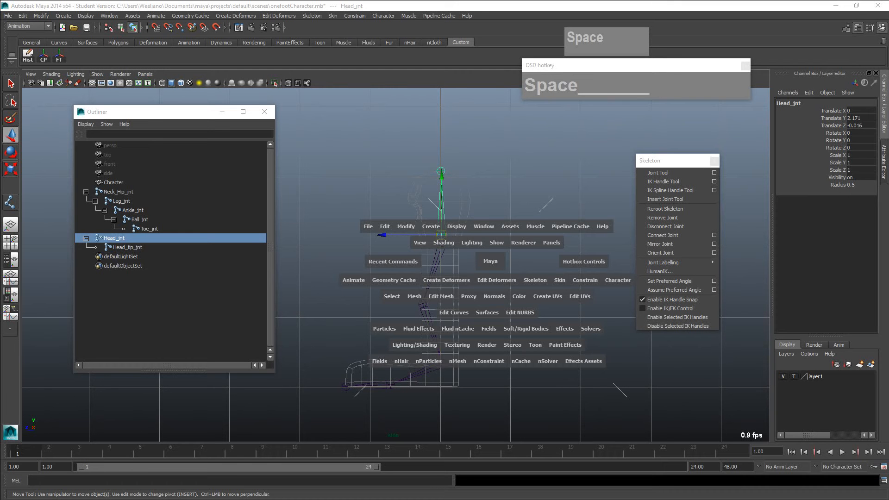
drag(490, 261, 497, 283)
alt+right_drag(496, 284, 465, 280)
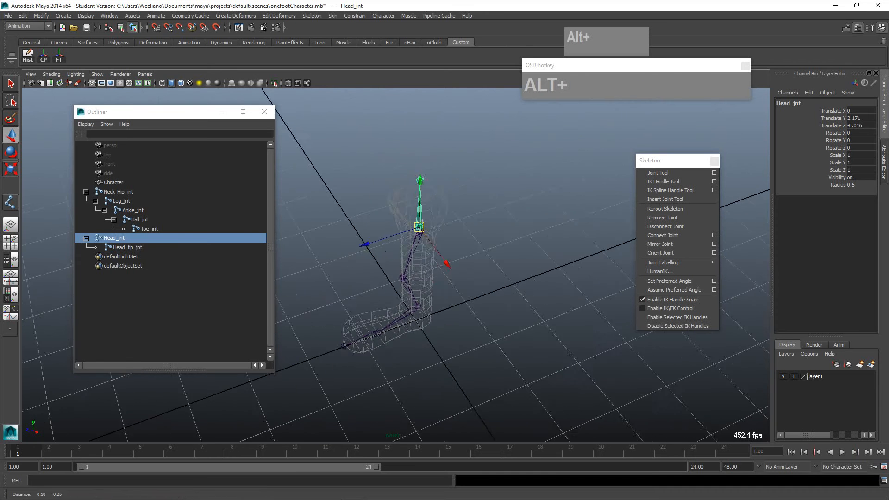
- Turn off Interactive Creation for NURBS primitives
alt+middle_drag(465, 281, 485, 274)
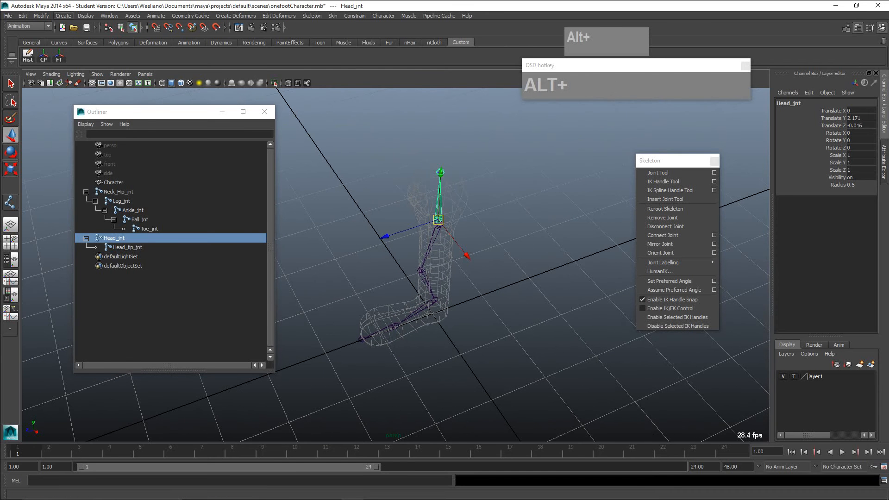
click(63, 15)
mouse_move(88, 29)
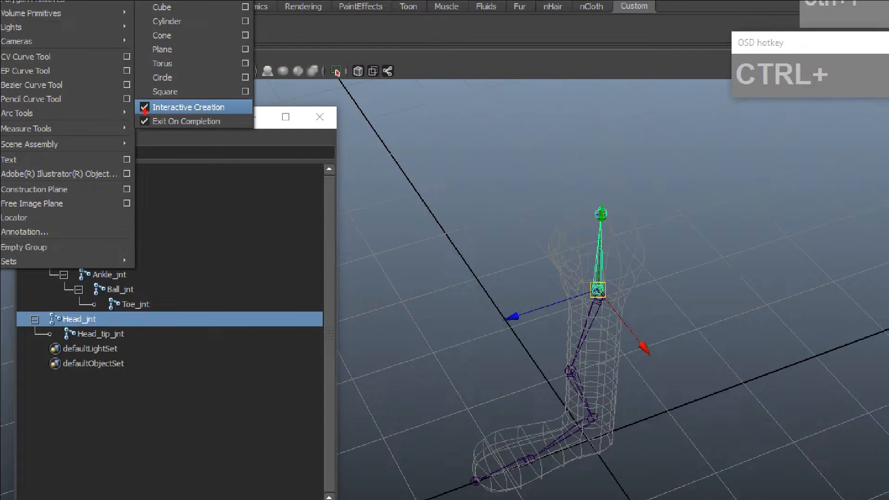
key(Escape)
click(63, 15)
mouse_move(88, 28)
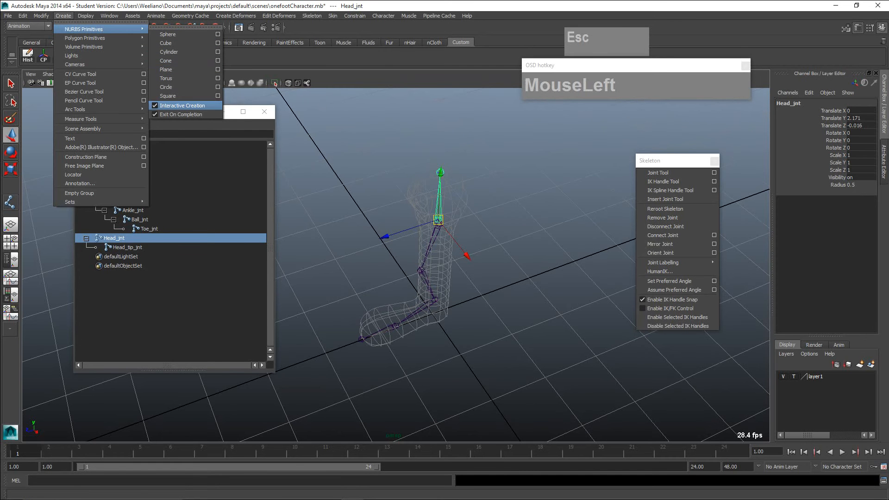
click(183, 105)
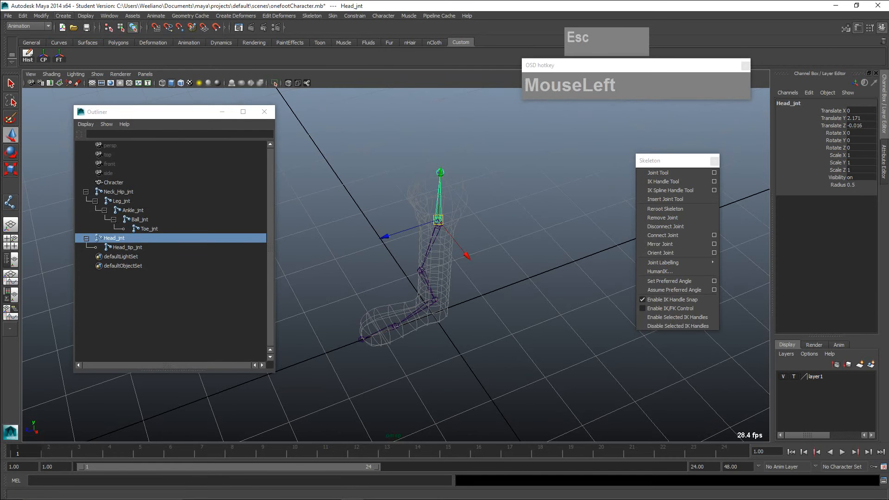
- Create a NURBS circle at the origin around the base of the character
click(63, 16)
mouse_move(93, 29)
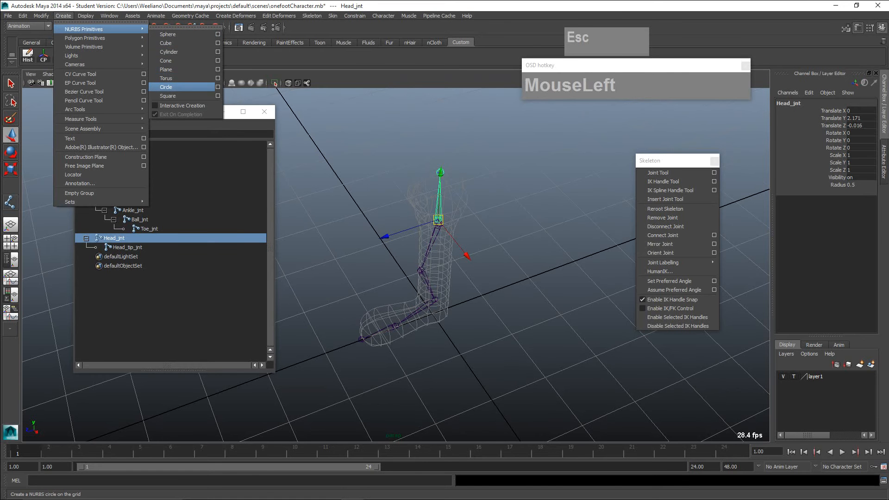
click(166, 87)
scroll(417, 264, up, 2)
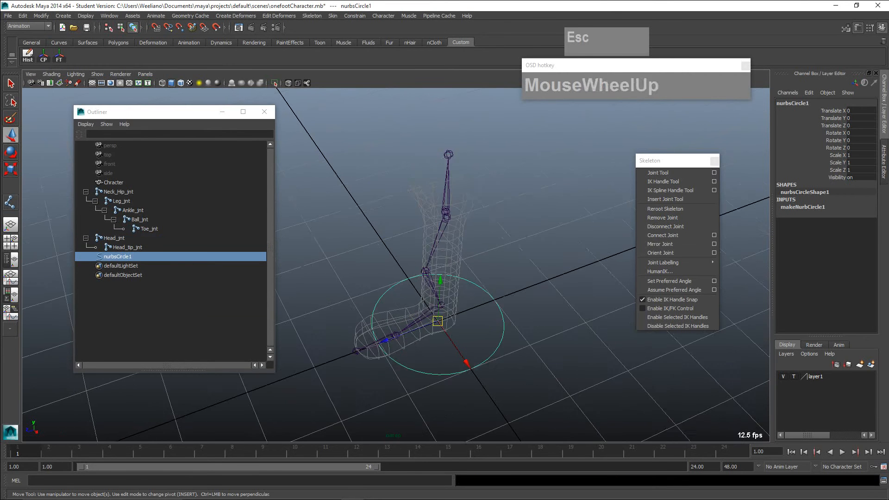
- Scale the new circle uniformly to about 2.006 so it surrounds the whole foot
alt+drag(417, 264, 398, 259)
alt+right_drag(398, 259, 384, 259)
alt+drag(384, 259, 366, 262)
alt+right_drag(366, 262, 342, 261)
alt+drag(343, 262, 350, 256)
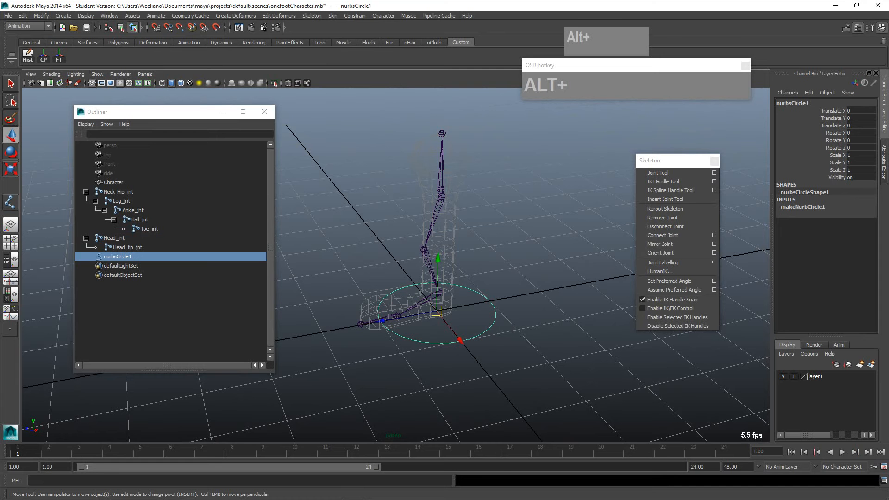
key(e)
key(r)
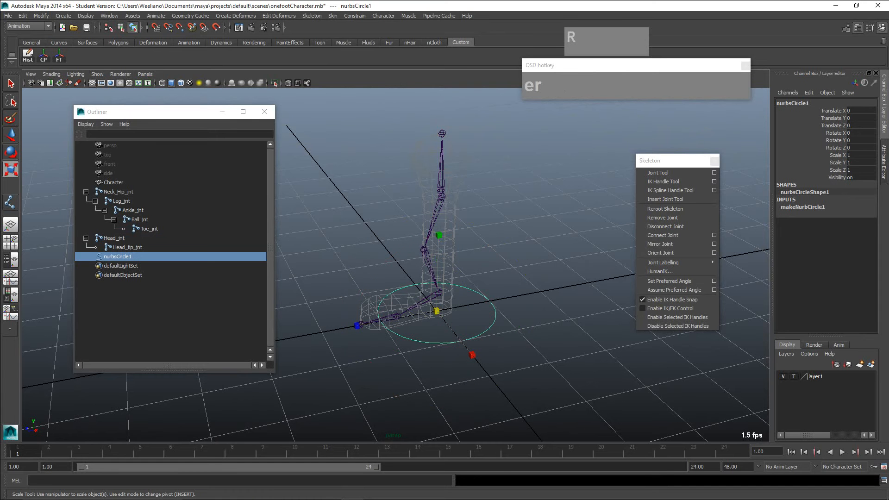
drag(437, 311, 483, 312)
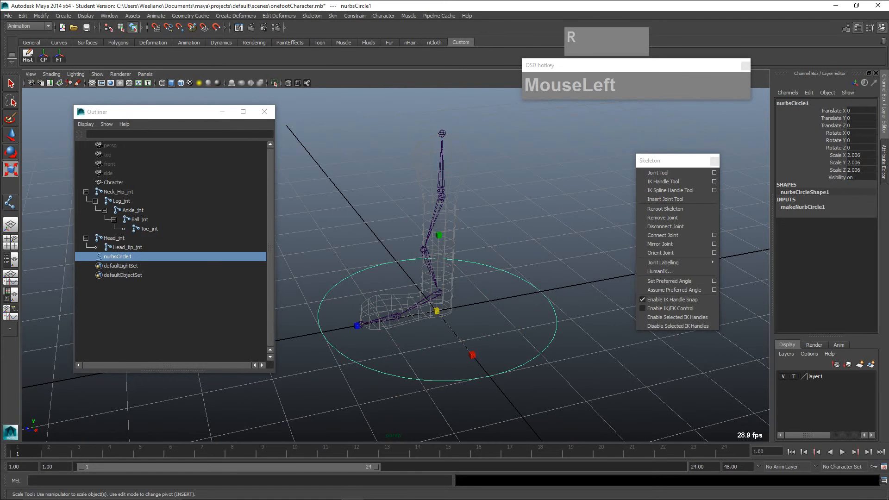
- Rename the large circle as Main_ctrl in the Outliner
click(117, 257)
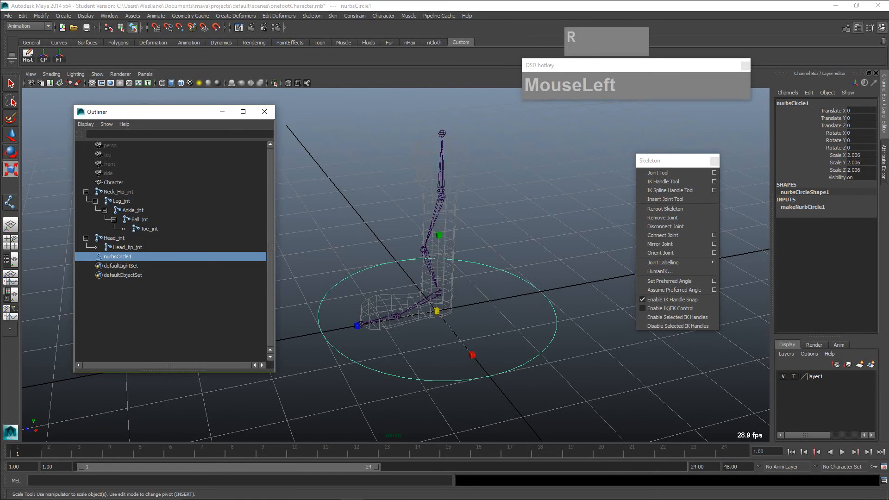
double_click(117, 256)
text(Main)
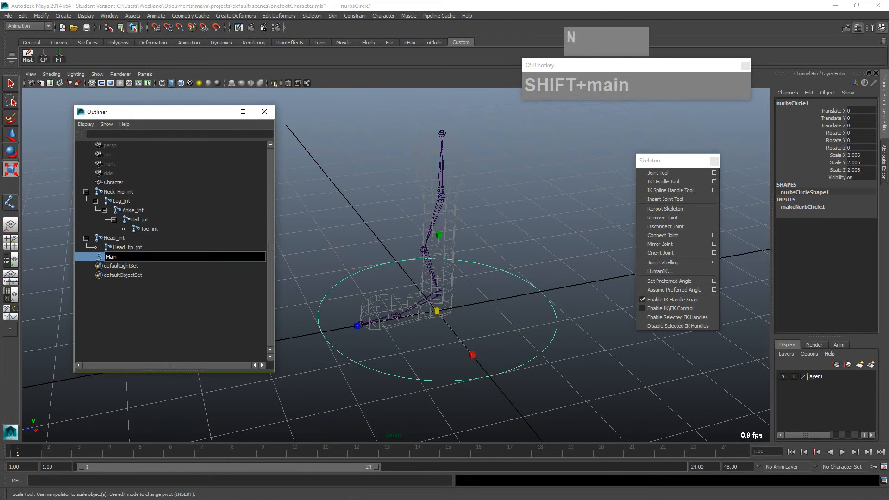
text(_ctrl)
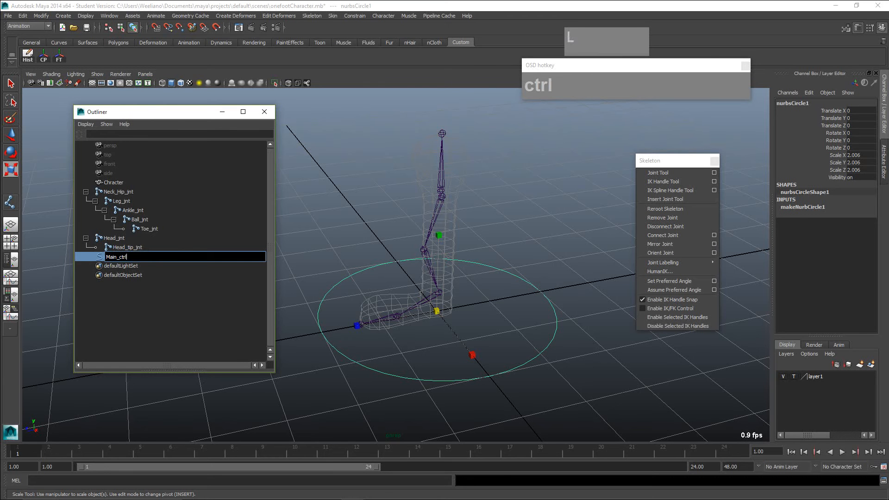
key(Return)
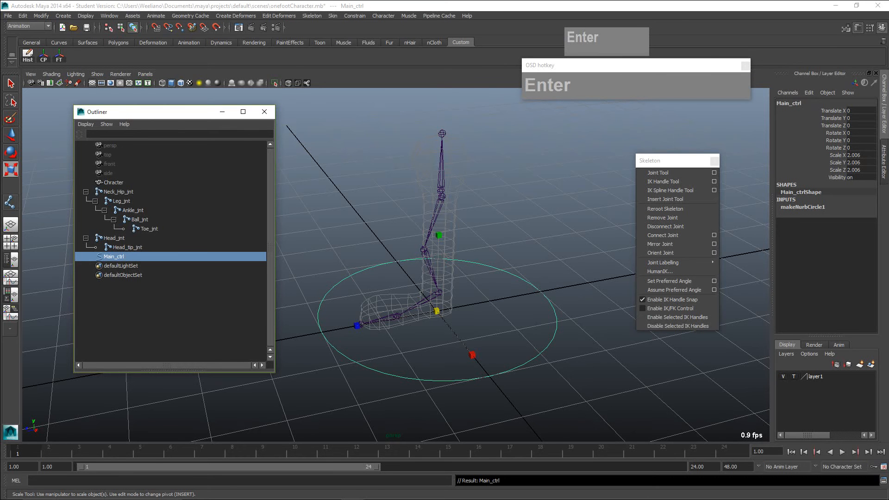
- Duplicate Main_ctrl and scale the copy down uniformly to about 0.76
key(shift+d)
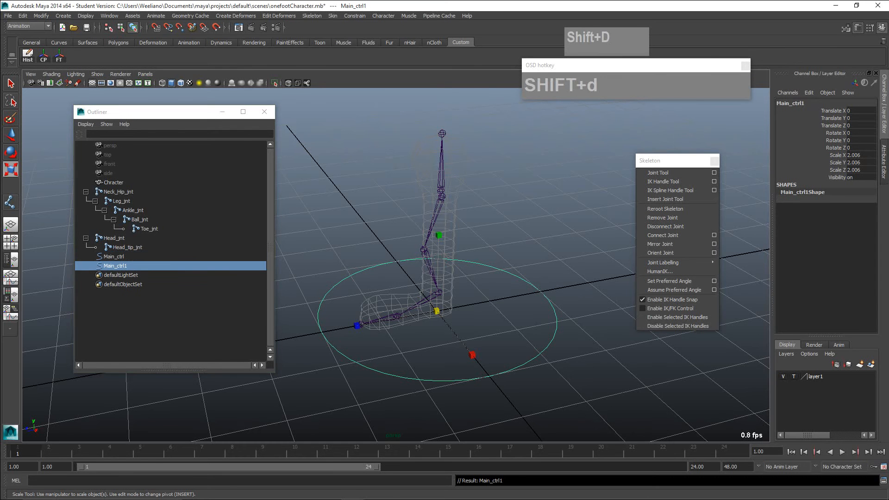
key(e)
key(r)
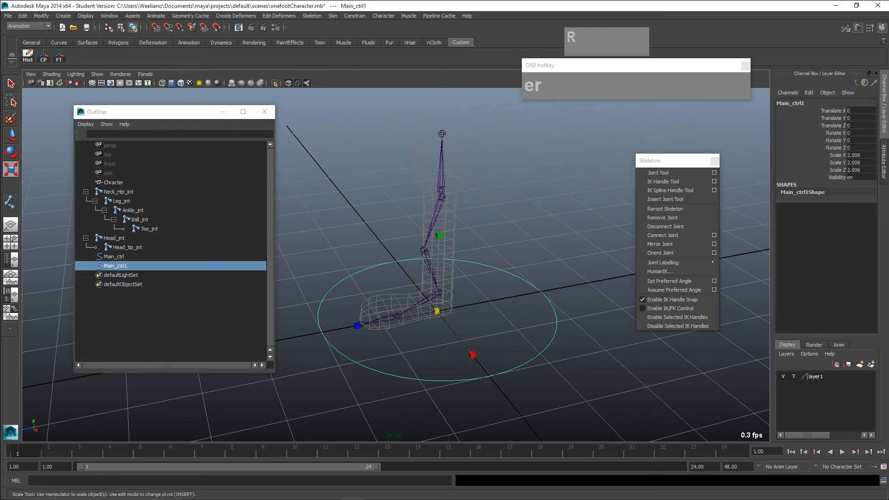
drag(436, 311, 402, 312)
- Rename the smaller duplicate circle as Foot_ctrl
double_click(115, 266)
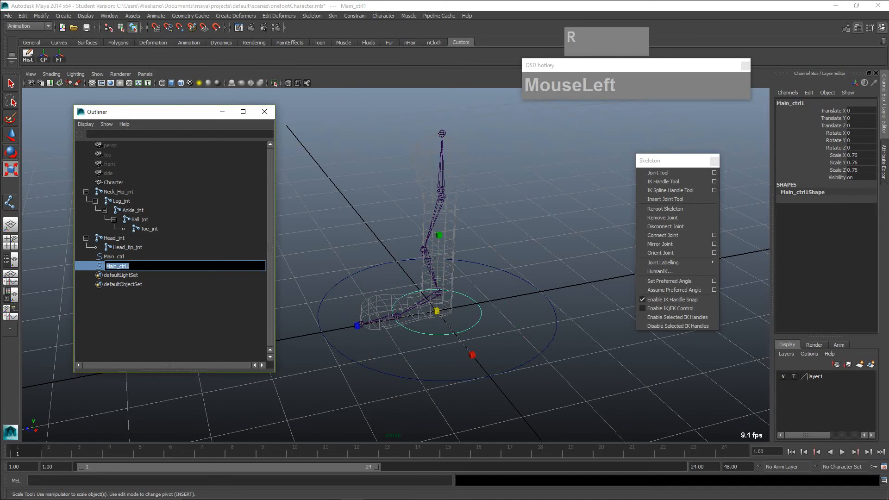
text(Foot_)
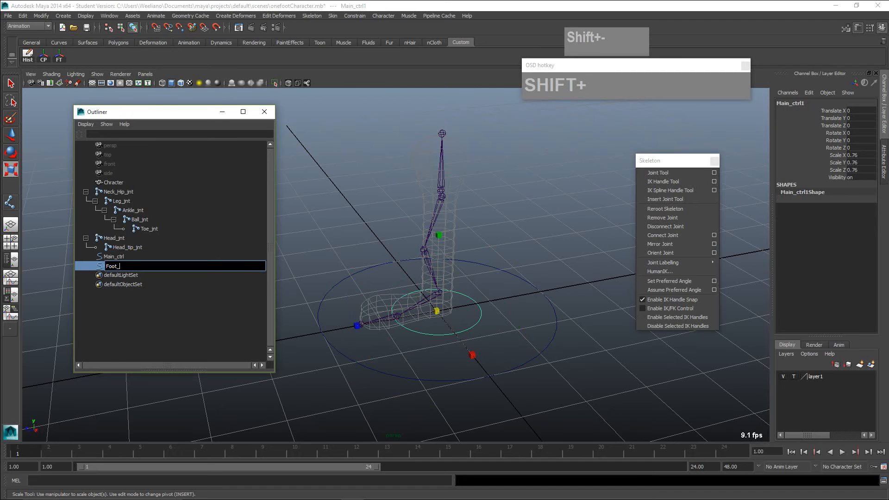
text(ctrl)
key(Return)
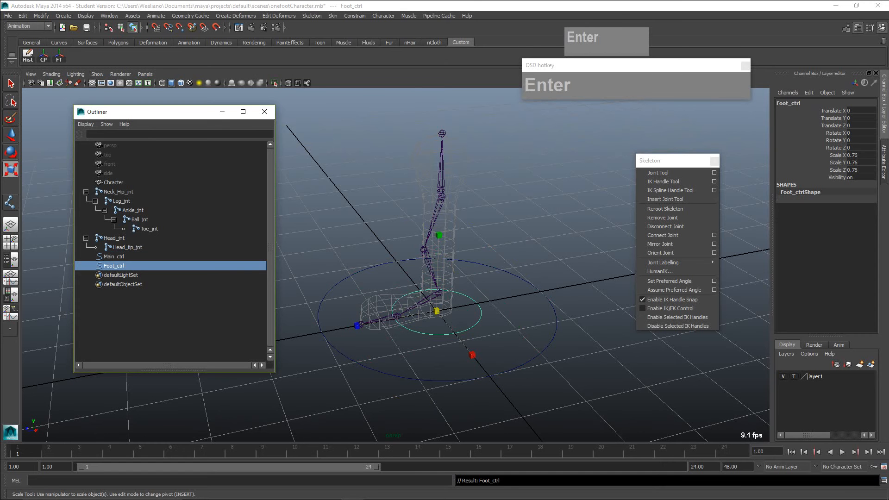
- Duplicate Foot_ctrl and stand the copy upright with Rotate X set to 90
key(shift+d)
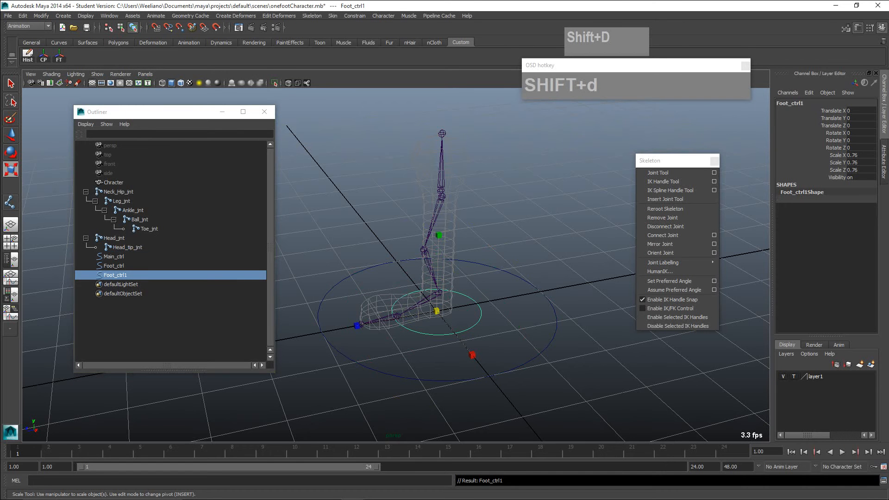
key(e)
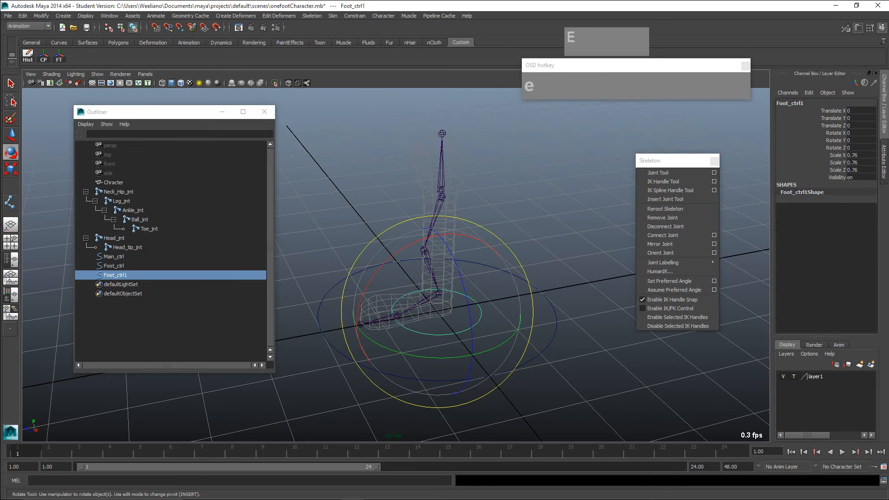
mouse_move(413, 243)
mouse_down()
mouse_move(373, 279)
mouse_move(357, 326)
mouse_move(407, 246)
mouse_move(393, 255)
mouse_up()
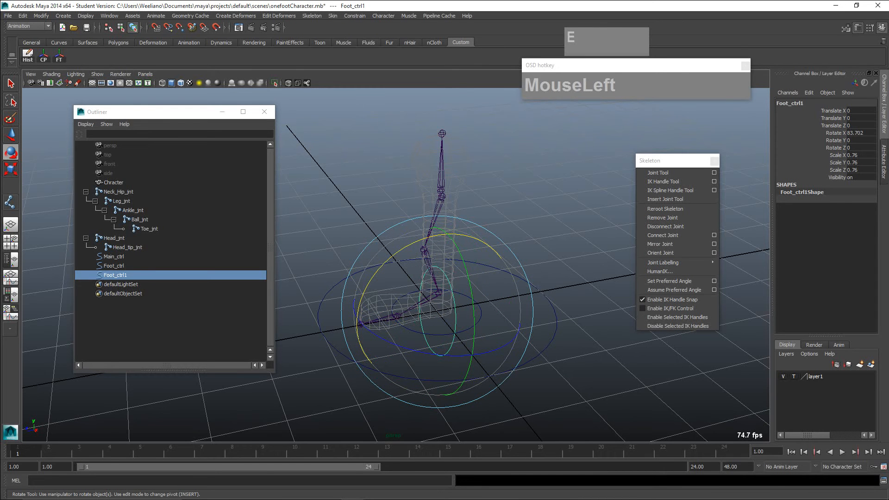
click(861, 133)
text(90)
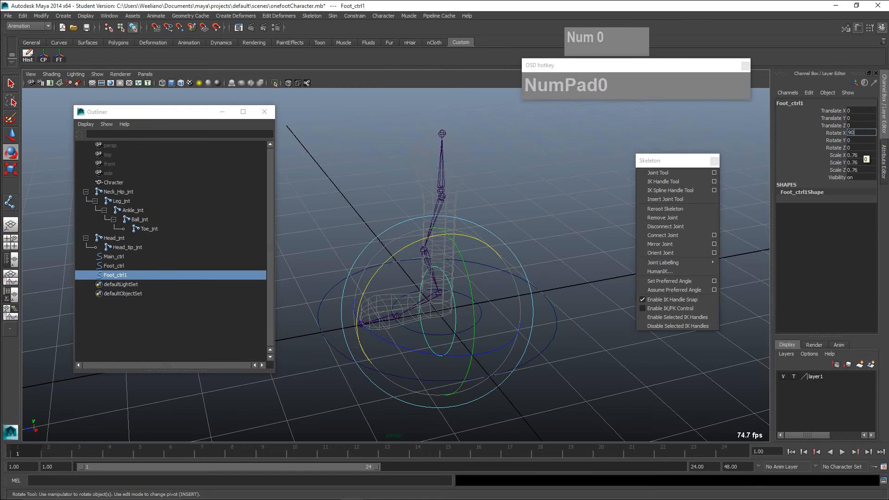
key(KP_Enter)
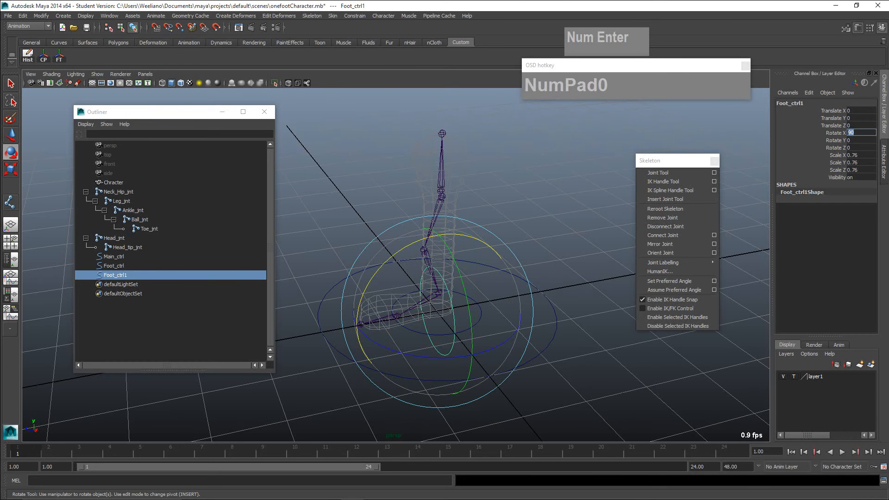
click(579, 393)
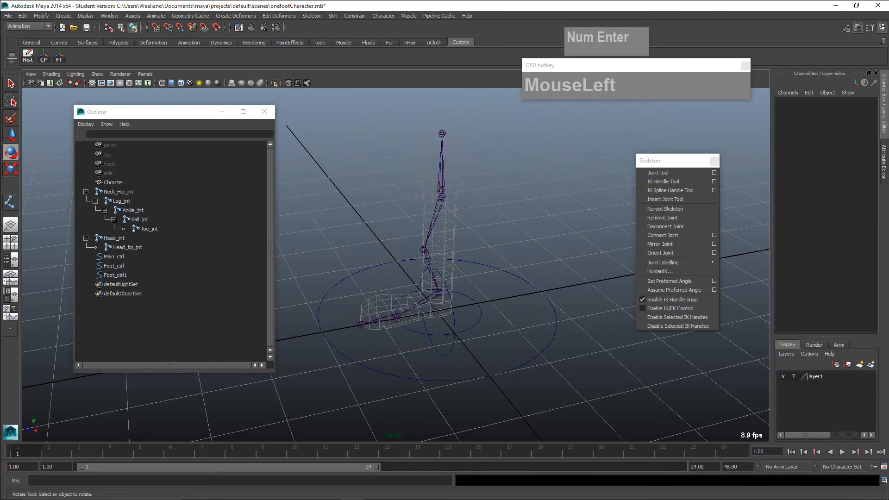
- Scale the upright duplicate circle down uniformly to about 0.454
click(115, 275)
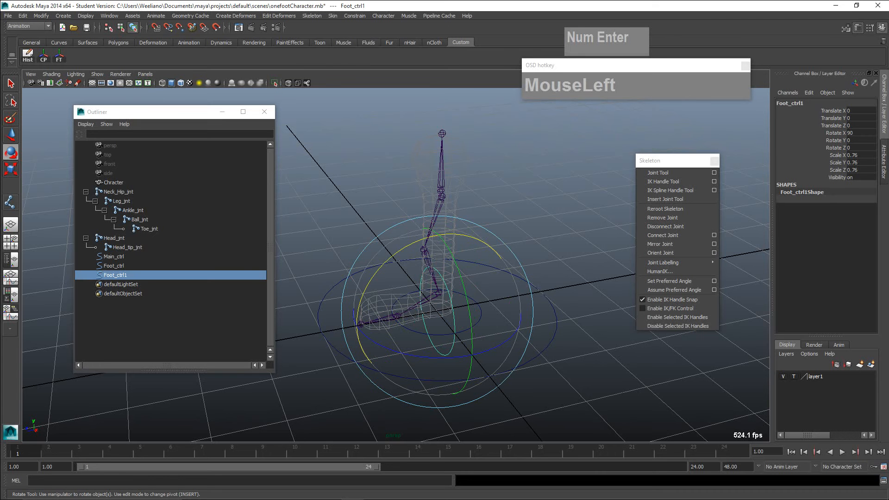
key(r)
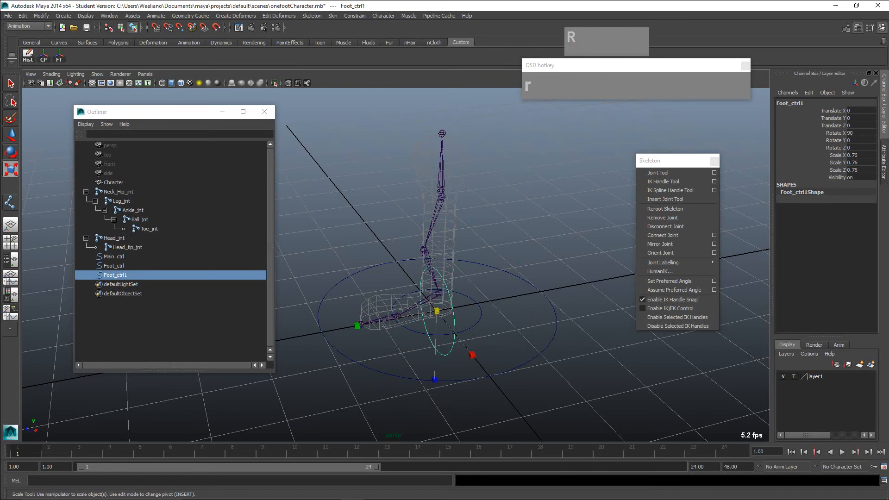
drag(437, 311, 390, 320)
- Move the upright circle onto the Ball_jnt joint using point snapping
scroll(389, 320, up, 4)
alt+middle_drag(389, 319, 376, 245)
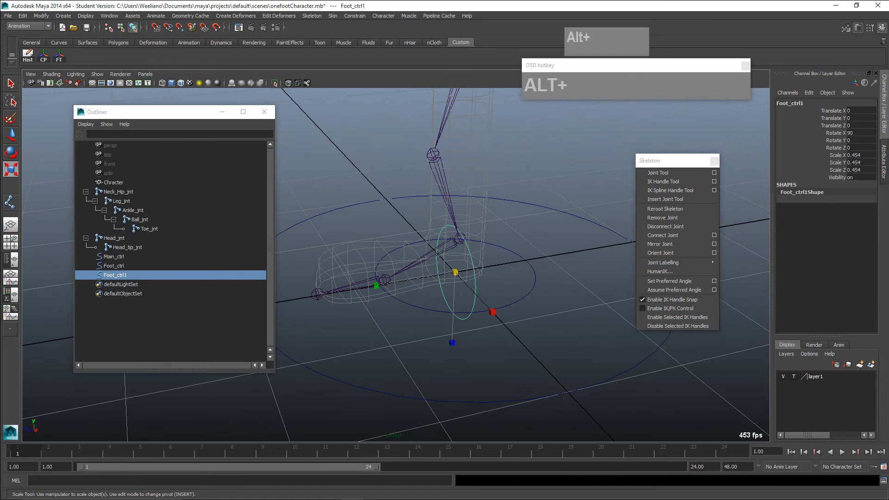
key(v)
key(w)
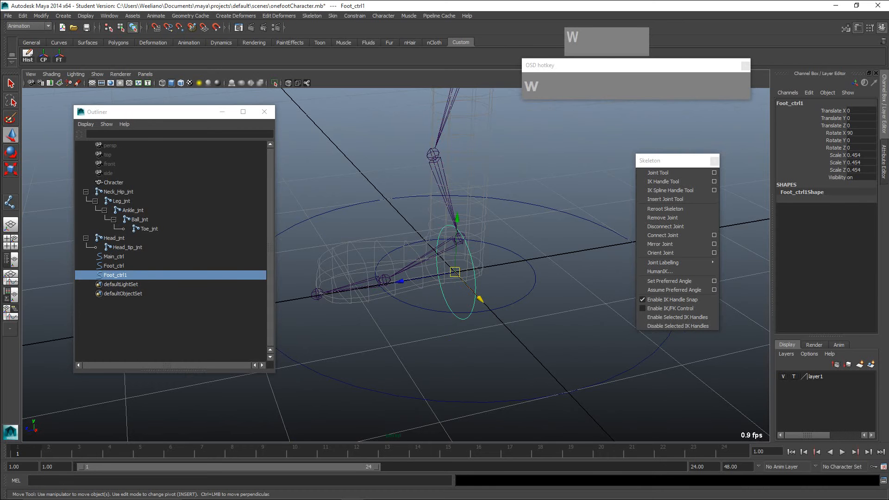
key(v)
key(v)
key(v)
key(v)
key(v)
key(v)
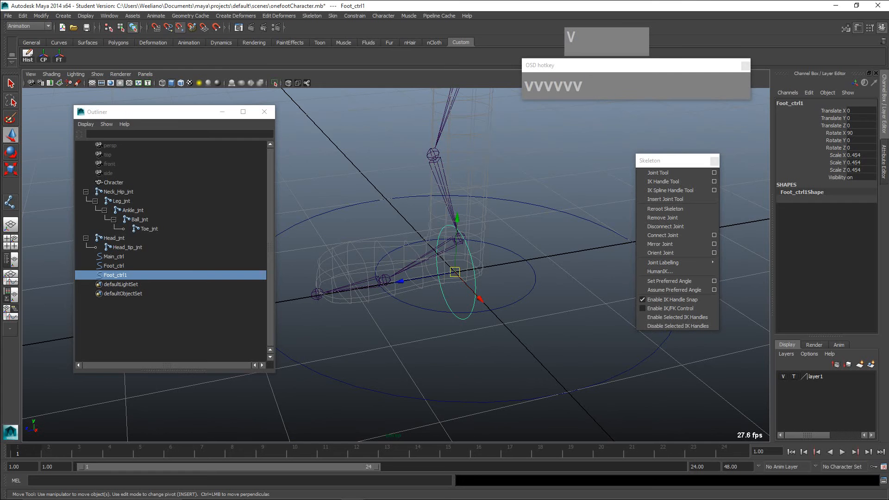
key(v)
key(v)
key(v)
key(v)
key(v)
key(v)
key(v)
key(v)
key(v)
key(v)
key(v)
key(v)
key(v)
key(v)
key(v)
key(v)
key(v)
key(v)
key(v)
key(v)
key(v)
key(v)
key(v)
drag(455, 272, 384, 280)
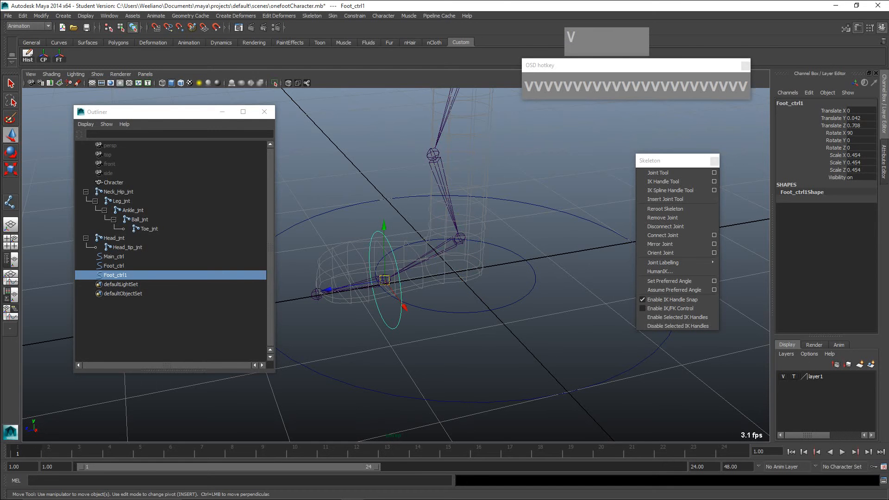
- Rename the upright circle at the ball joint as Ball_ctrl
double_click(115, 275)
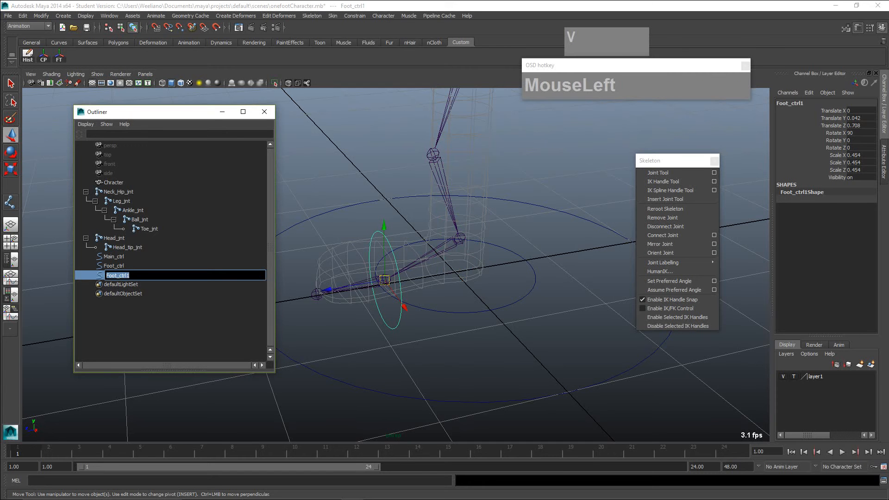
text(Ball_)
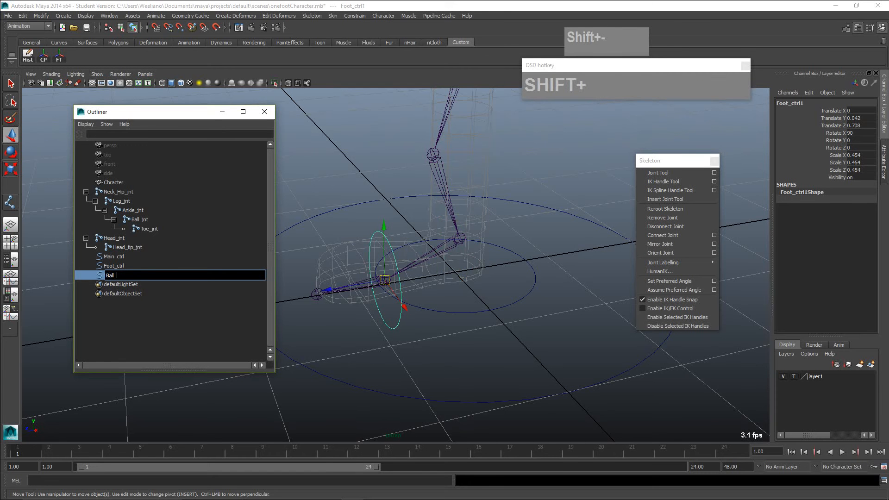
text(ctrl)
key(Return)
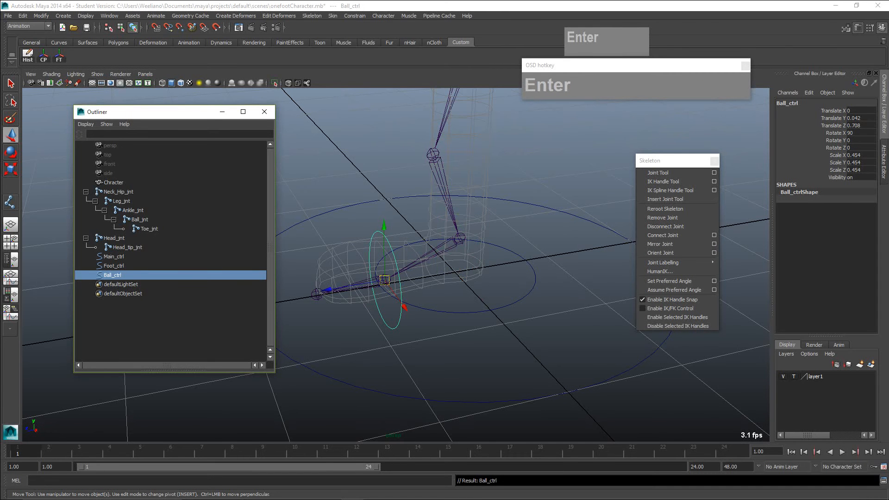
- Duplicate Ball_ctrl and move the copy forward along Z to the toe joint, at about 1.328
key(shift+d)
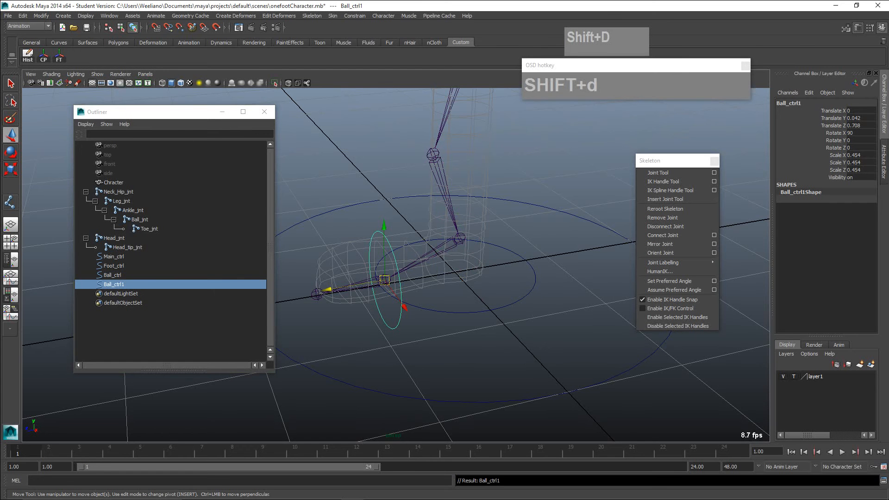
drag(328, 290, 263, 298)
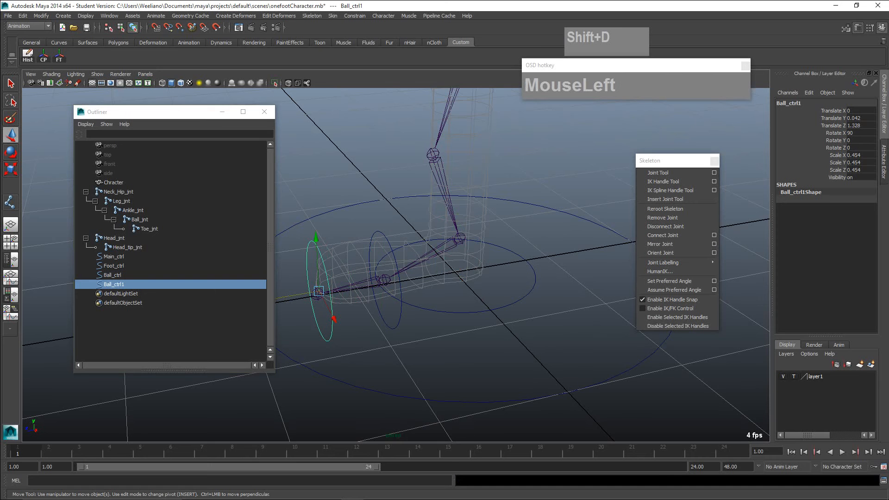
- Move the duplicated Ball_ctrl circle exactly onto the Toe_jnt joint using point snapping
alt+middle_drag(263, 299, 341, 286)
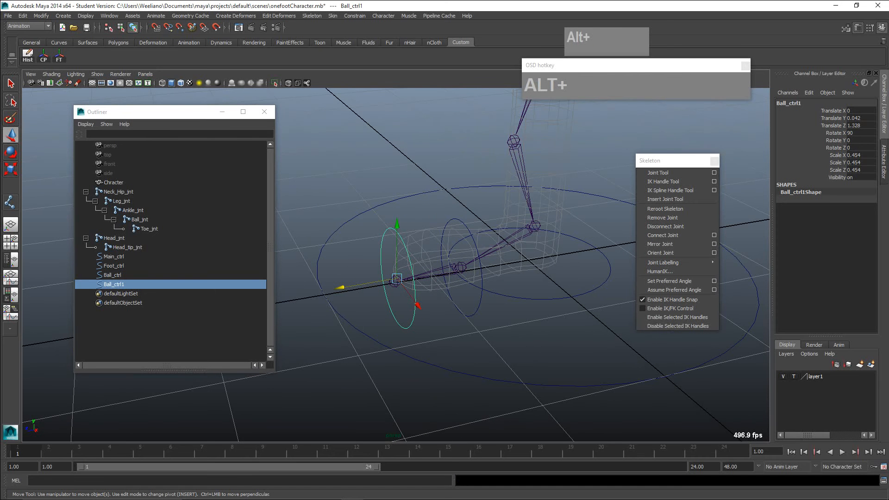
key(v)
key(v)
key(v)
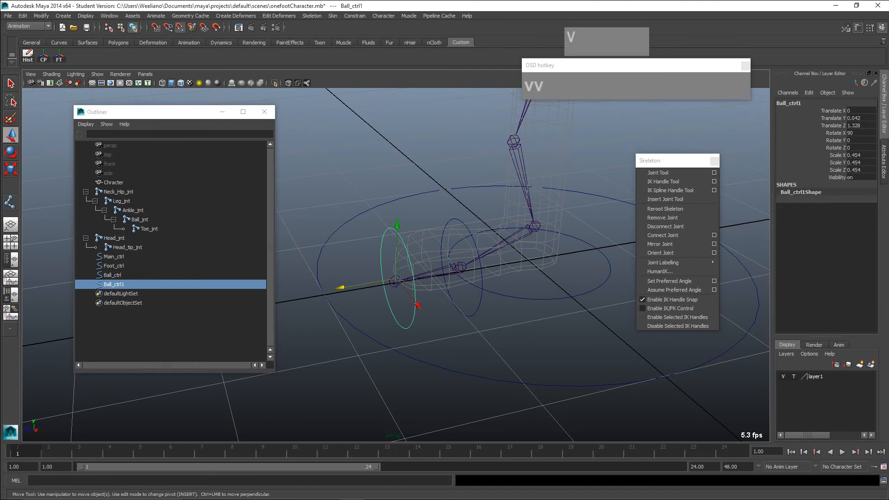
drag(396, 278, 395, 282)
scroll(394, 281, up, 3)
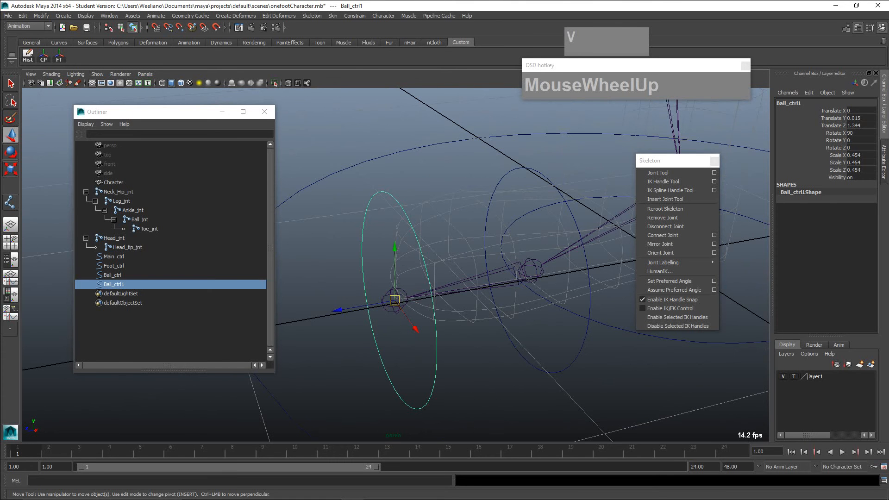
- Rename the duplicated circle at the toe joint as Toe_ctrl
double_click(115, 283)
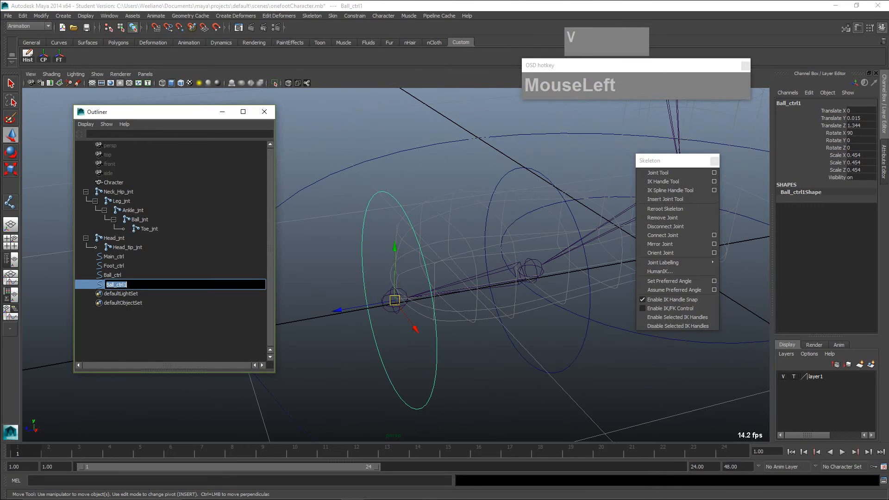
text(Toe_c)
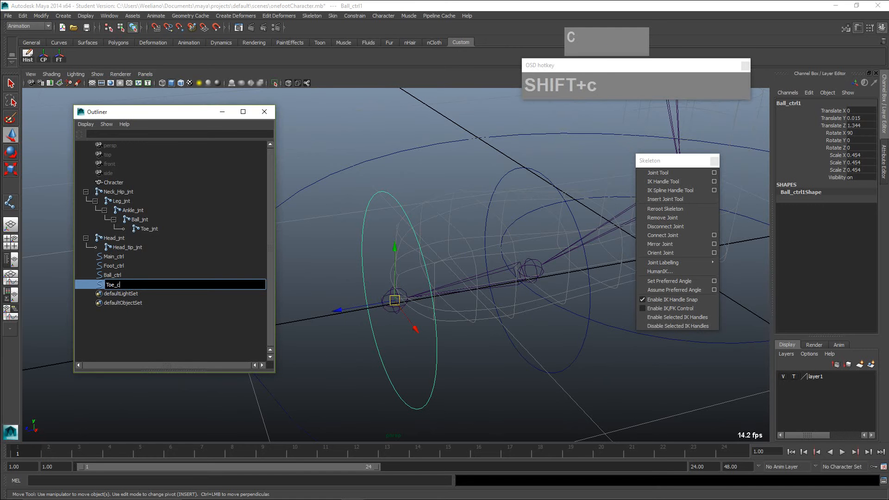
text(trl)
key(Return)
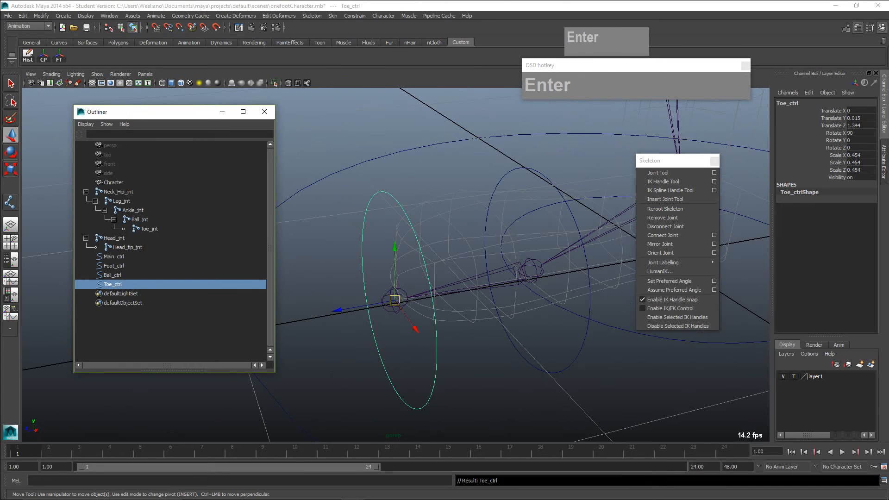
- Duplicate Foot_ctrl and raise the copy along Y to the hip joint, at about 2.055
scroll(396, 263, down, 6)
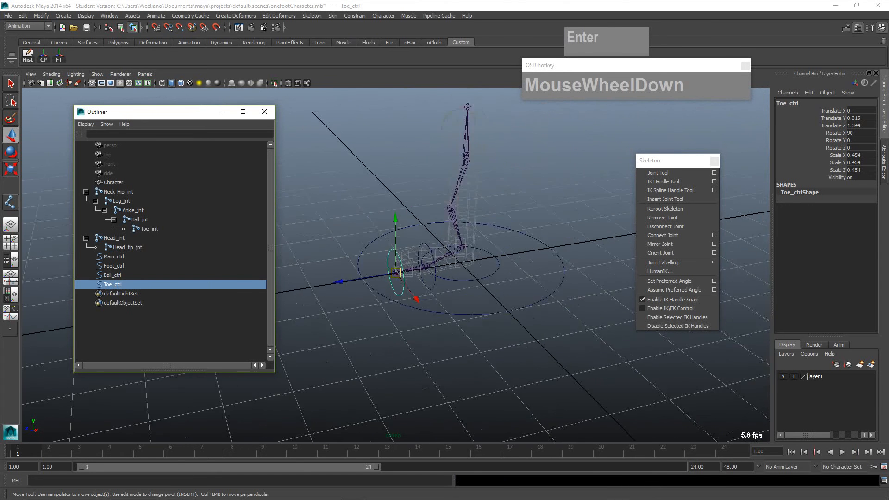
scroll(431, 264, down, 1)
scroll(431, 264, up, 1)
alt+middle_drag(431, 264, 417, 301)
click(465, 317)
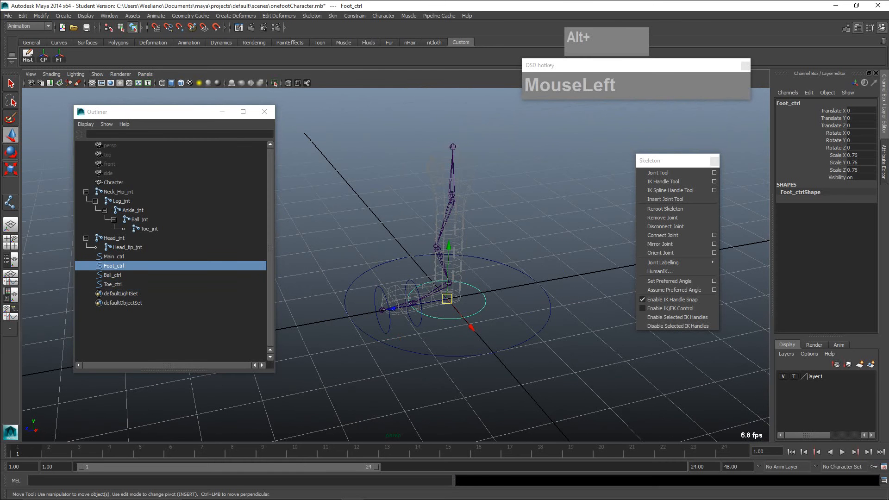
key(shift+d)
drag(449, 246, 452, 139)
scroll(452, 139, up, 3)
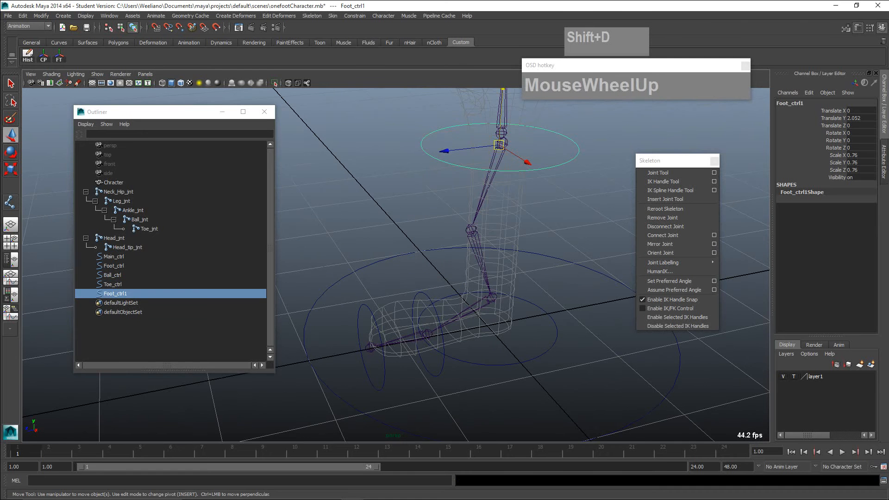
key(x)
middle_drag(452, 139, 452, 143)
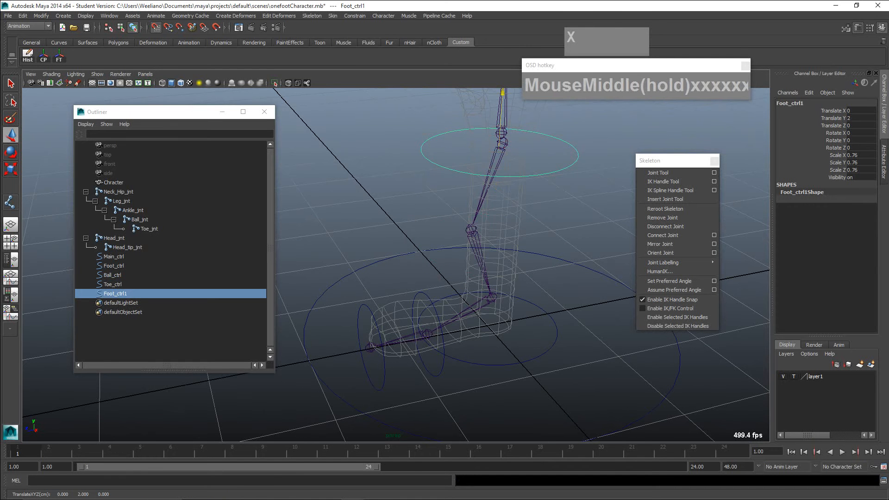
drag(502, 93, 502, 89)
- Rename the raised Foot_ctrl copy as Hip_Neck_ctrl
double_click(116, 294)
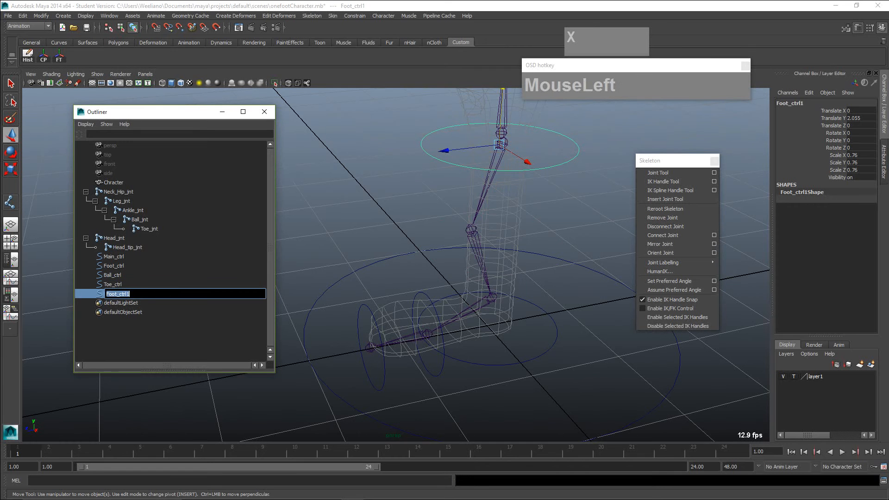
text(Hip)
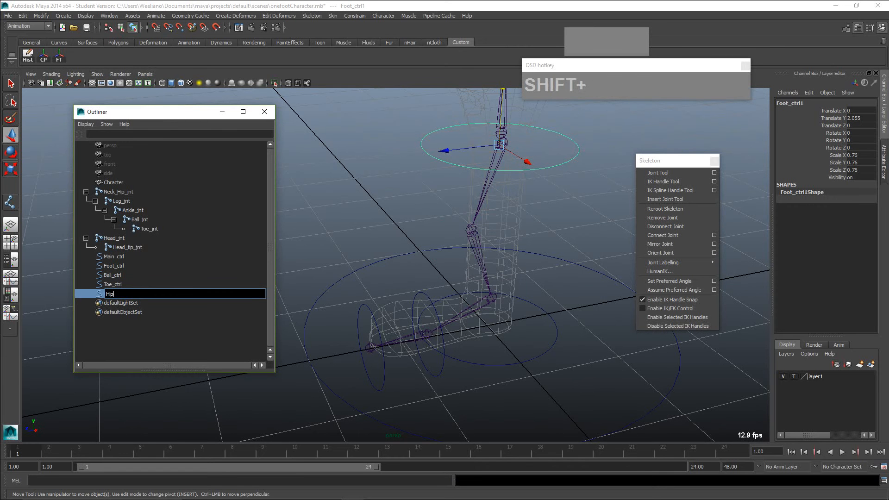
text(_Neck_ctrl)
key(Return)
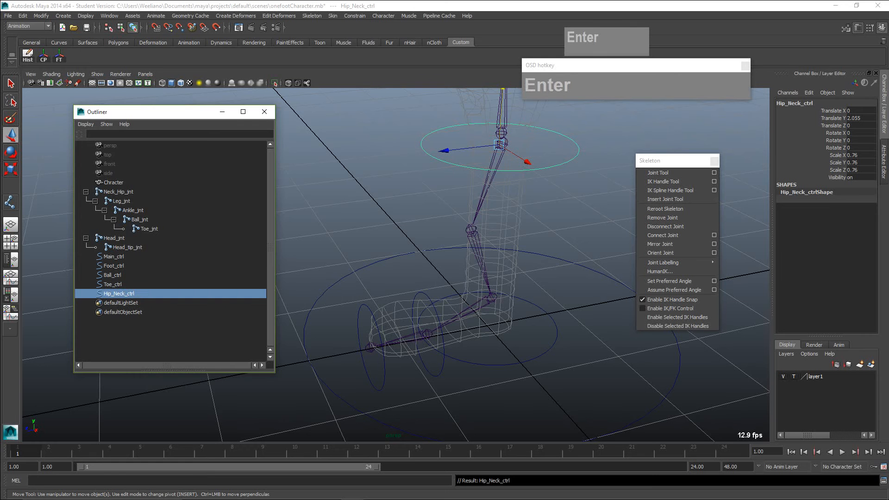
- Align Hip_Neck_ctrl with the Neck_Hip_jnt joint using point snapping
scroll(532, 208, up, 3)
key(x)
middle_drag(532, 194, 538, 106)
scroll(463, 208, down, 2)
scroll(463, 208, up, 1)
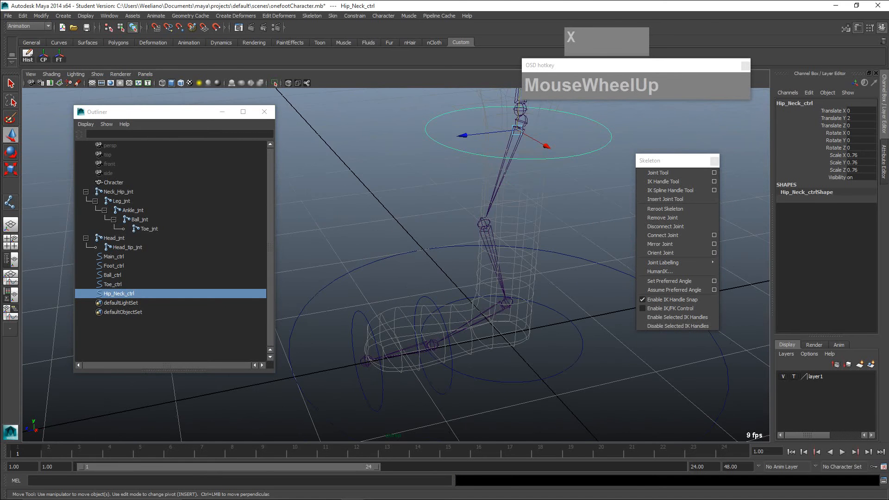
scroll(463, 209, down, 2)
alt+middle_drag(463, 185, 471, 231)
scroll(472, 225, up, 4)
alt+middle_drag(542, 187, 429, 222)
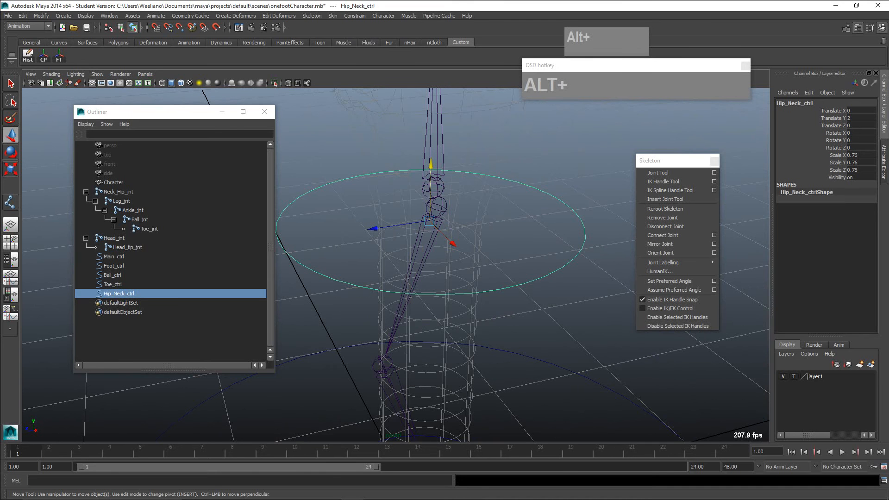
key(v)
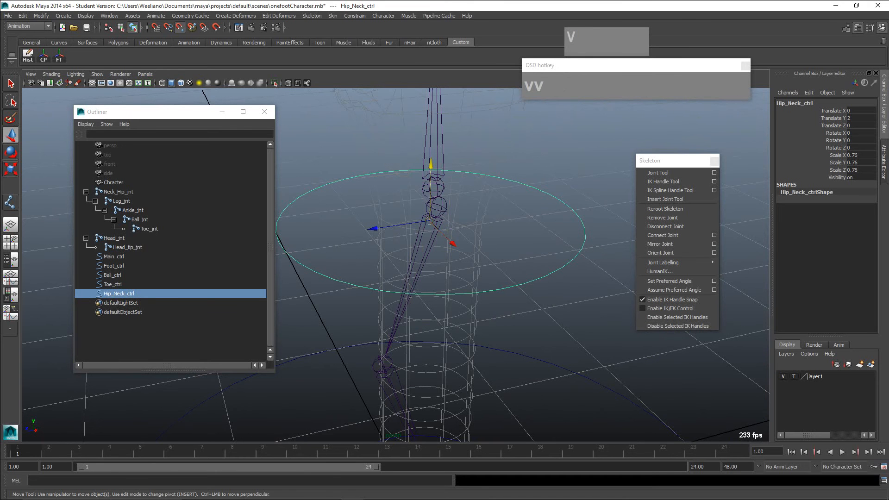
middle_drag(430, 221, 436, 206)
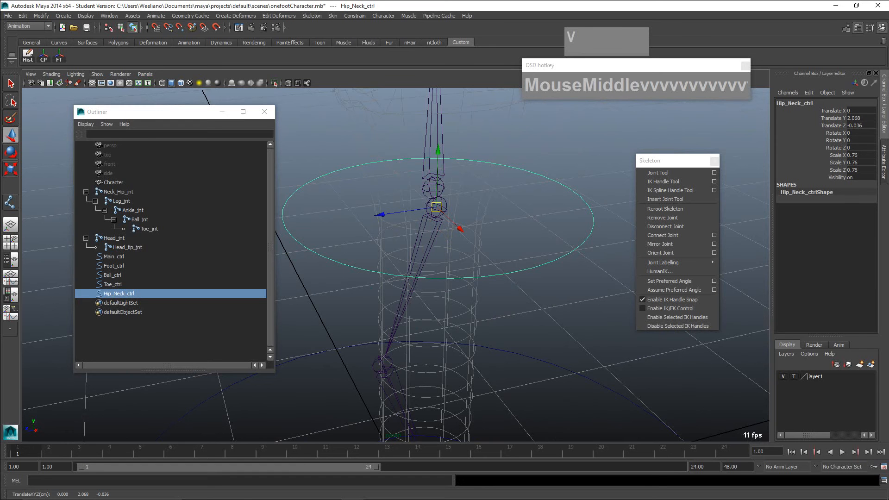
- Duplicate Hip_Neck_ctrl and scale the copy down uniformly to about 0.392
scroll(430, 218, up, 2)
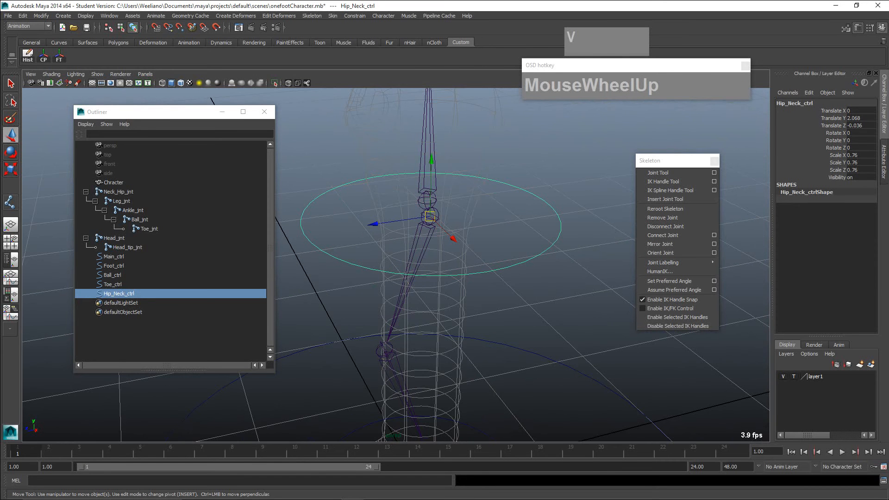
key(shift+d)
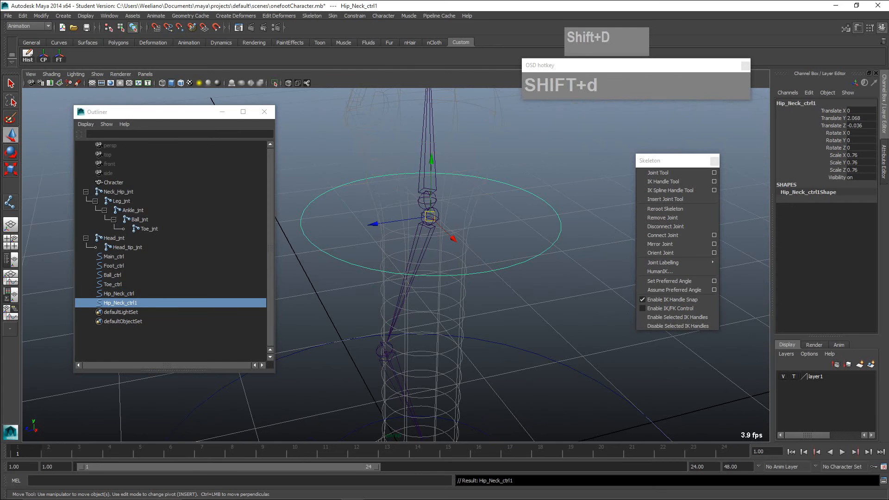
key(r)
drag(430, 216, 409, 217)
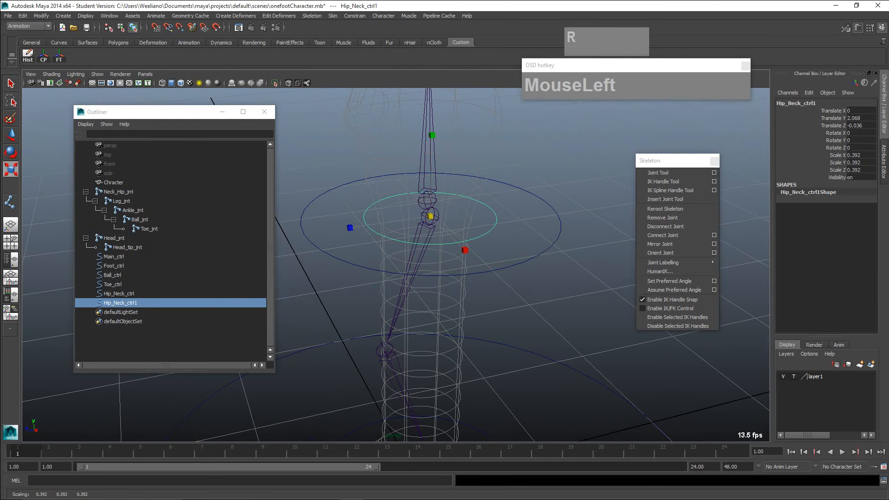
- Move the smaller duplicate circle up onto the Head_jnt joint using point snapping
key(w)
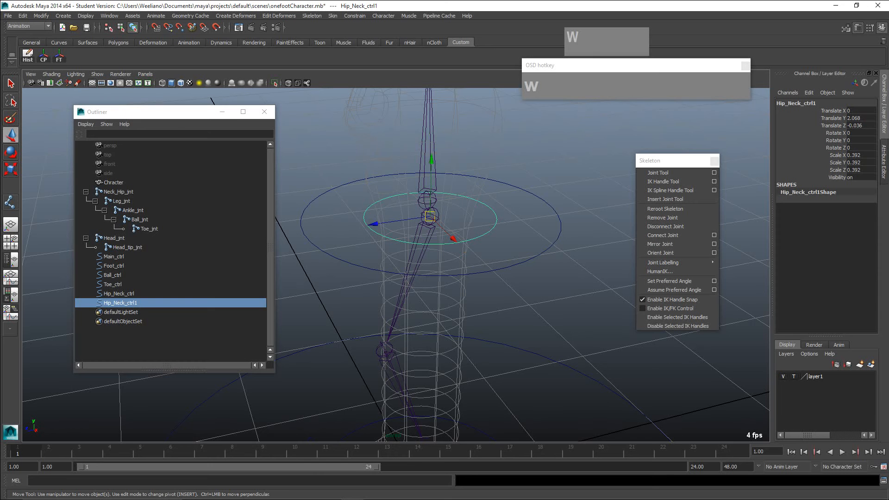
key(v)
middle_drag(433, 219, 427, 201)
mouse_move(450, 221)
alt+mouse_down()
mouse_move(457, 184)
mouse_move(452, 205)
alt+mouse_up()
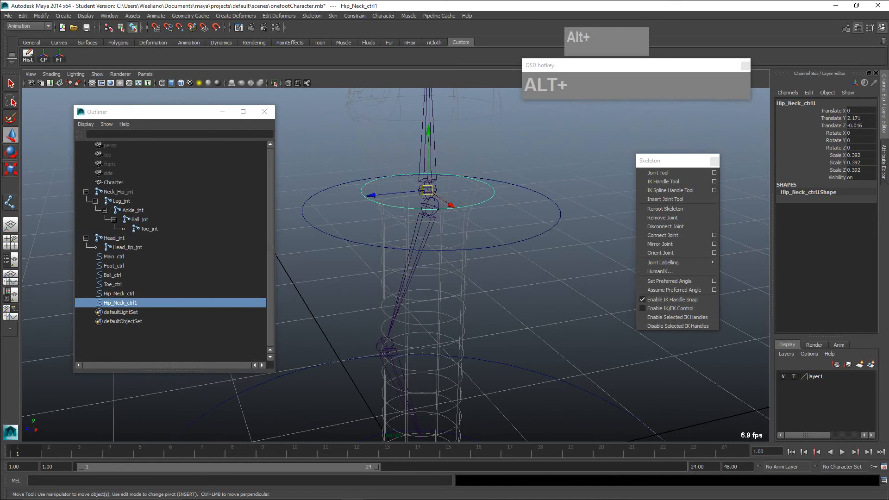
- Rename the smaller circle at the head joint as Head_ctrl
double_click(119, 303)
text(H)
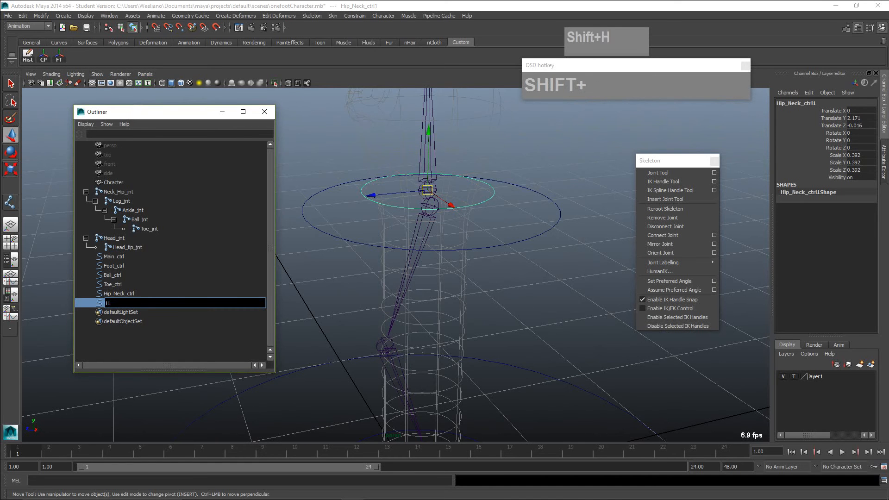
text(ead_ctrl)
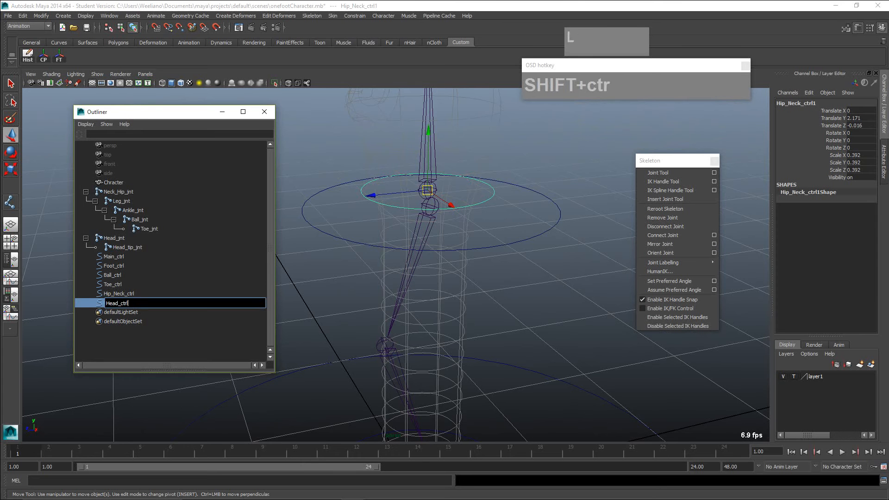
key(Return)
- Examine how the head joint chain and the Neck_Hip_jnt chain meet at the neck
scroll(463, 347, down, 6)
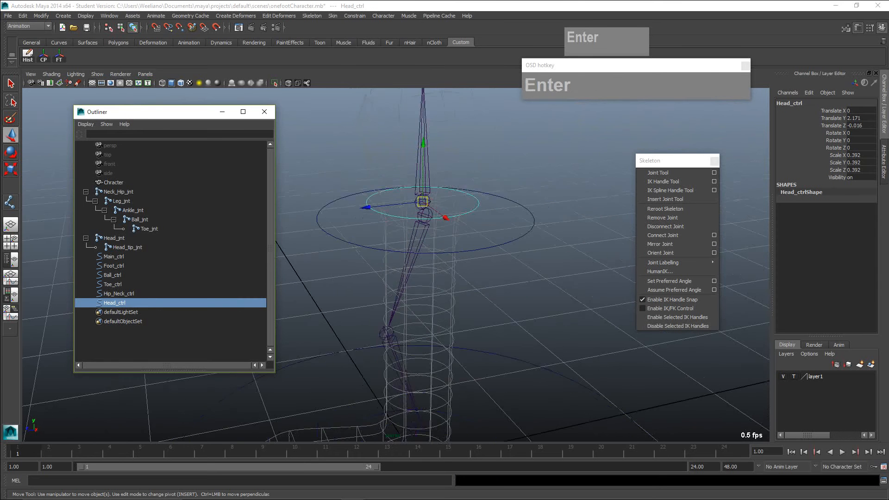
mouse_move(463, 347)
alt+mouse_down()
mouse_move(463, 384)
mouse_move(462, 360)
alt+mouse_up()
scroll(462, 361, up, 2)
alt+middle_drag(462, 360, 479, 438)
scroll(480, 389, up, 4)
alt+drag(479, 431, 474, 406)
scroll(473, 405, down, 3)
alt+middle_drag(473, 406, 470, 371)
mouse_move(470, 371)
alt+mouse_down()
mouse_move(477, 401)
mouse_move(469, 364)
alt+mouse_up()
scroll(474, 388, up, 5)
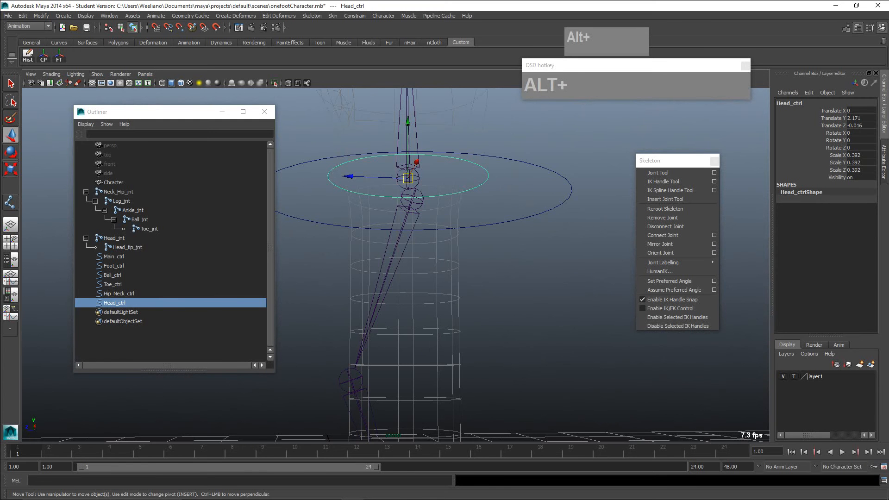
click(416, 144)
click(416, 219)
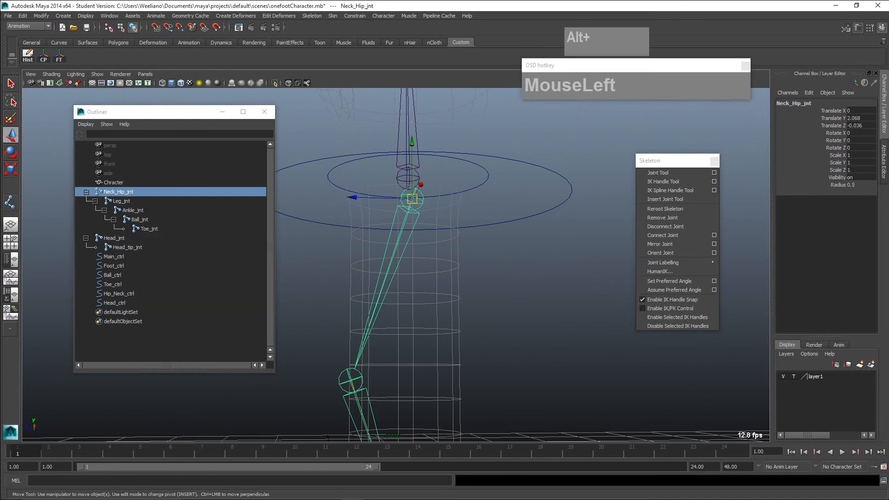
alt+drag(415, 219, 437, 263)
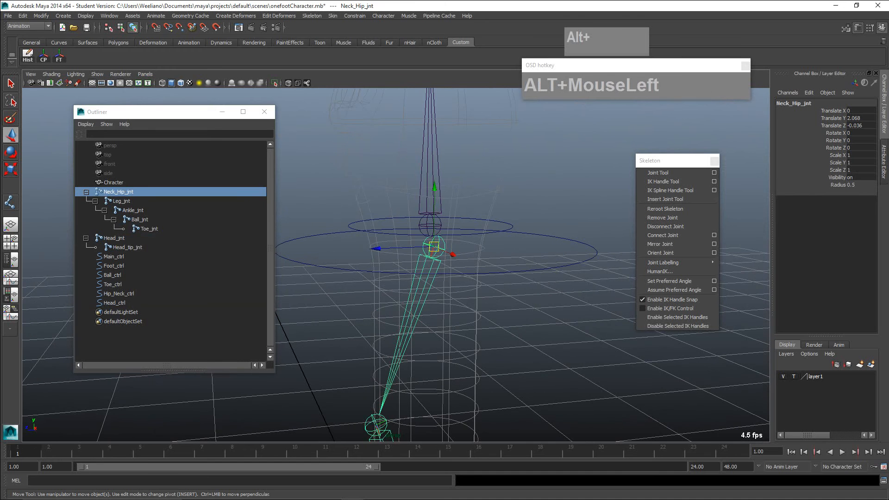
- Parent Head_jnt to Neck_Hip_jnt and expand its hierarchy to show Head_tip_jnt
click(430, 215)
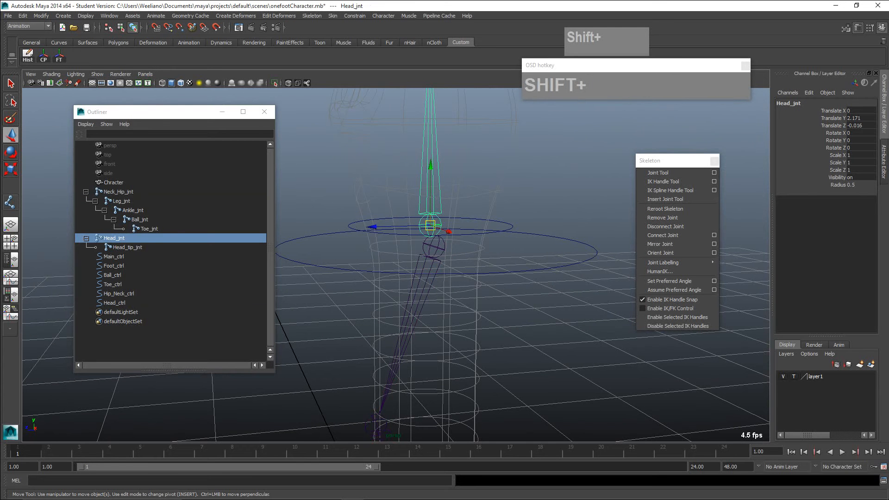
shift+click(432, 257)
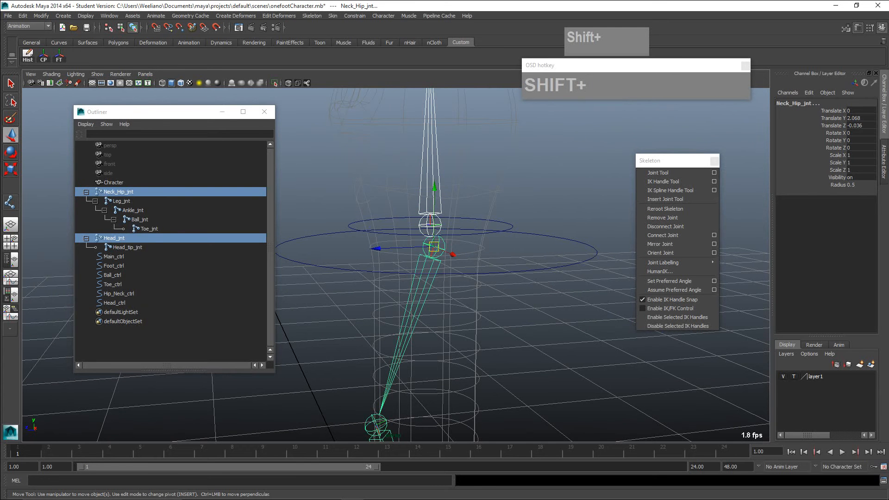
key(p)
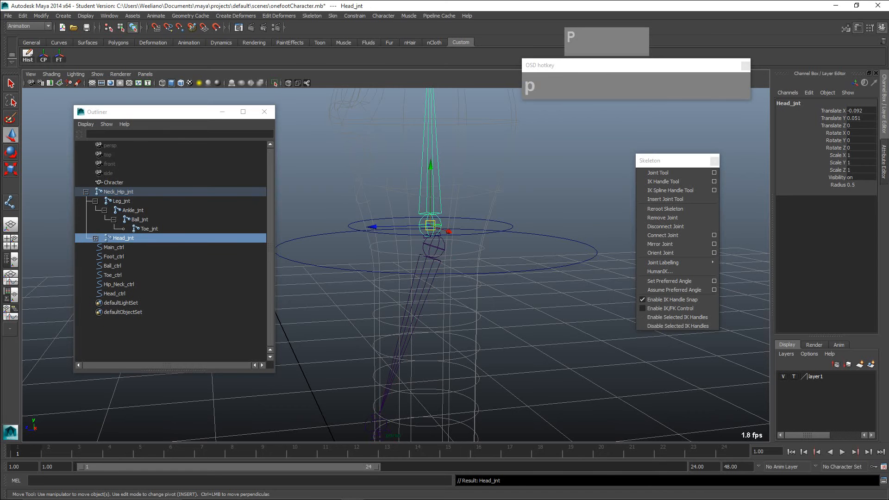
click(95, 238)
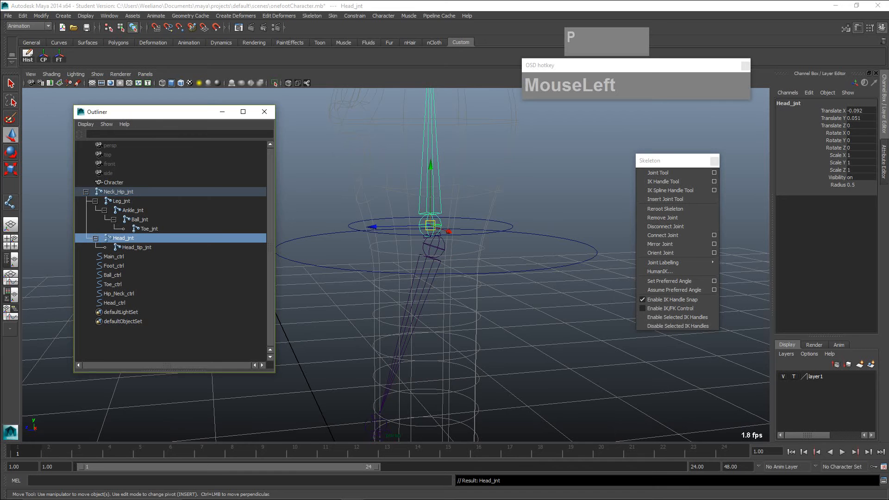
scroll(417, 259, down, 5)
scroll(416, 259, up, 2)
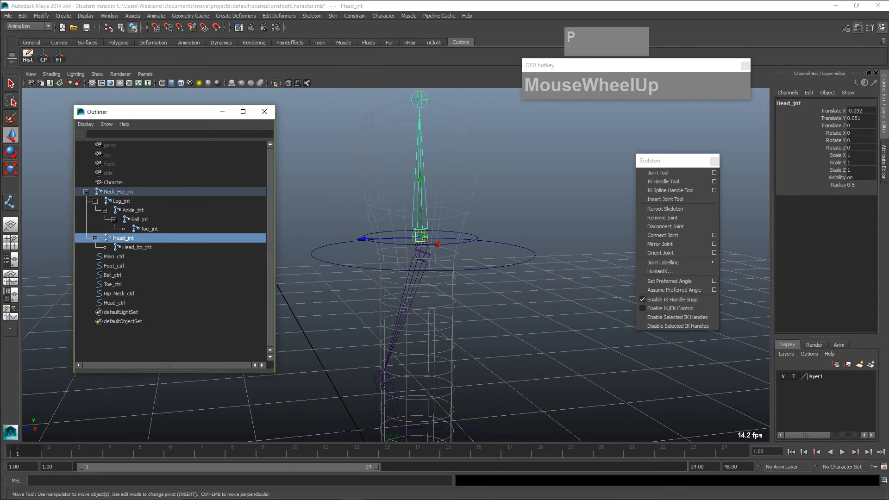
mouse_move(416, 259)
alt+mouse_down()
mouse_move(380, 273)
mouse_move(417, 222)
mouse_move(408, 264)
alt+mouse_up()
scroll(417, 231, down, 4)
alt+middle_drag(407, 263, 441, 218)
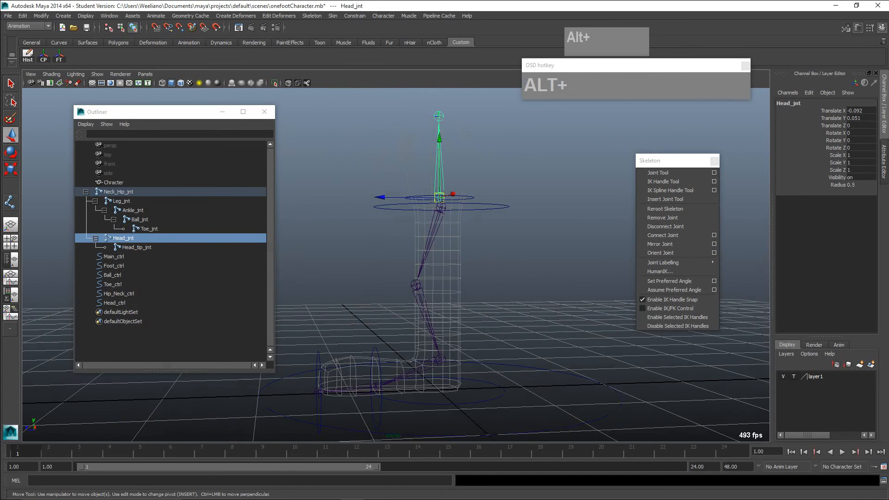
alt+drag(441, 219, 463, 259)
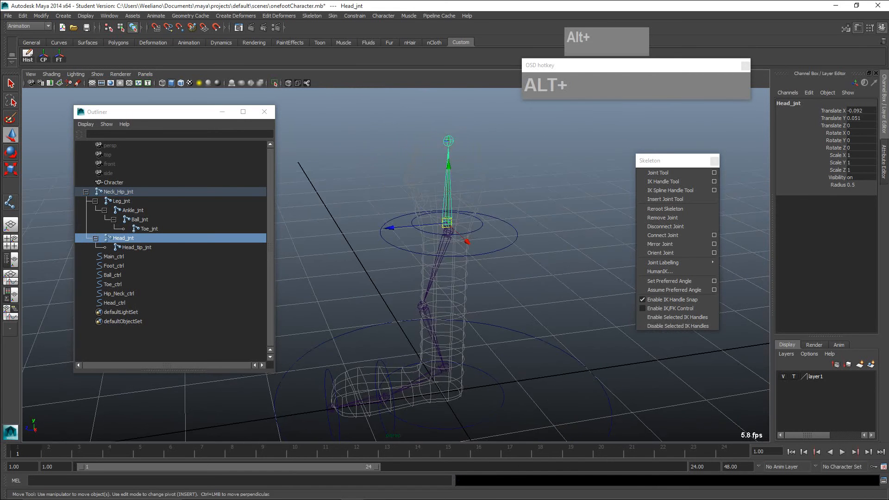
- Freeze the transformations of the Head_ctrl and Hip_Neck_ctrl circles
alt+middle_drag(463, 259, 455, 217)
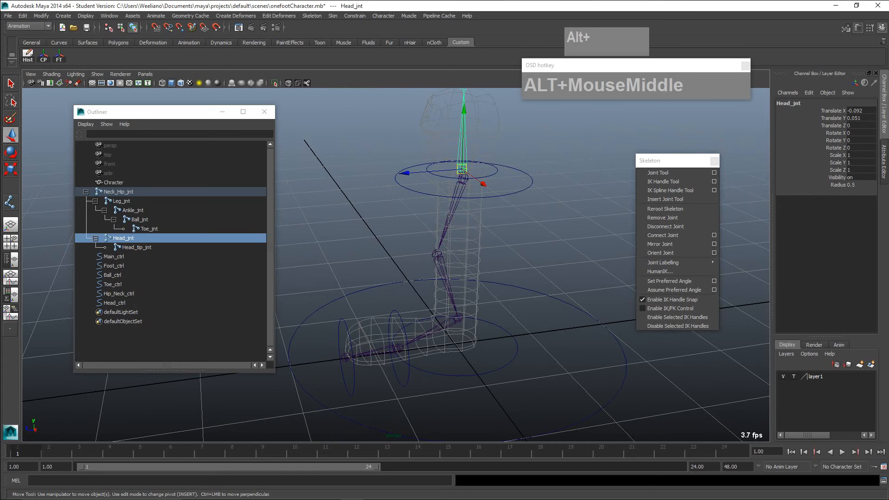
click(115, 303)
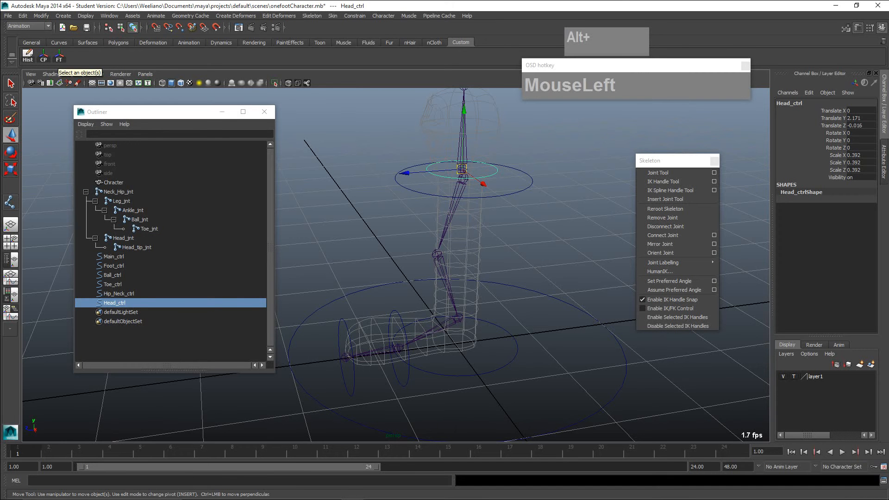
click(119, 293)
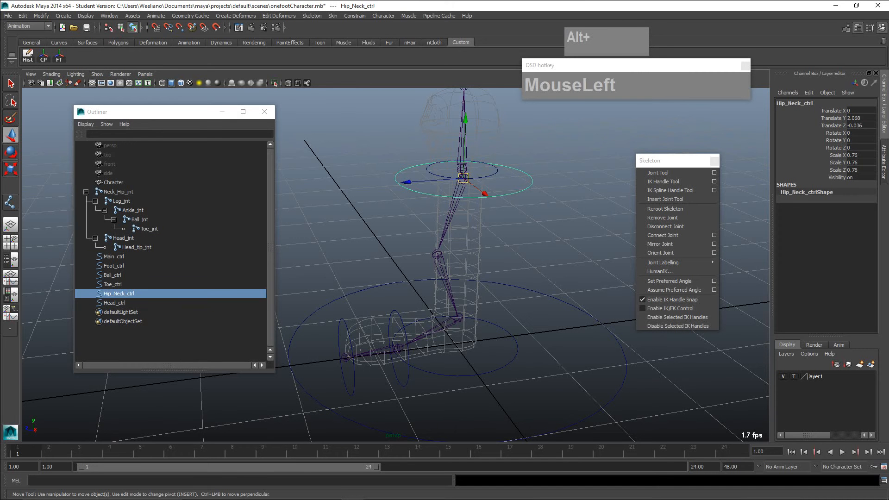
key(ctrl)
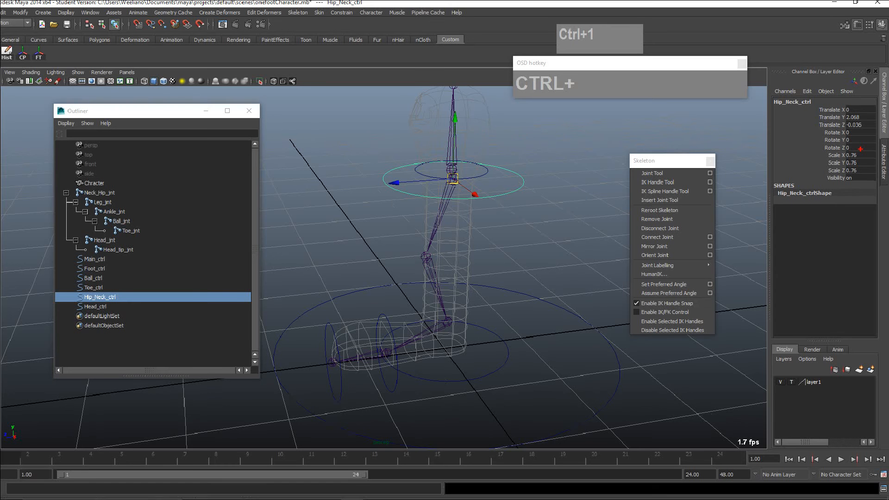
key(ctrl+1)
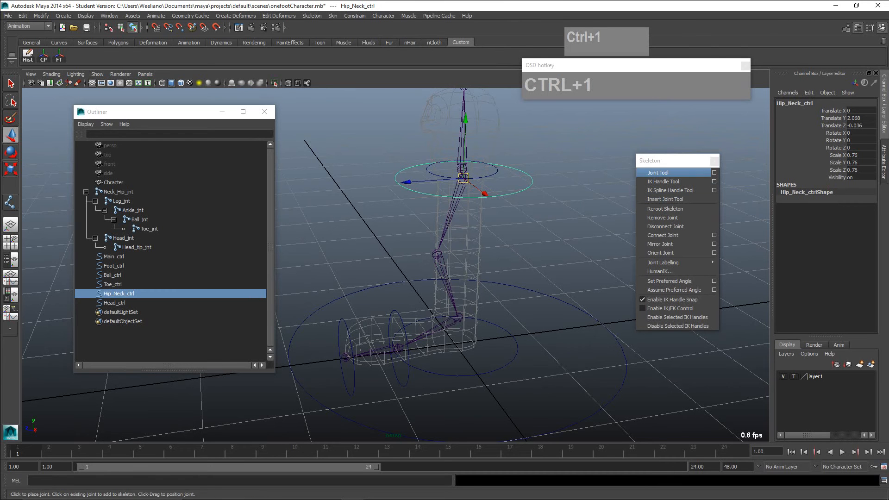
click(496, 173)
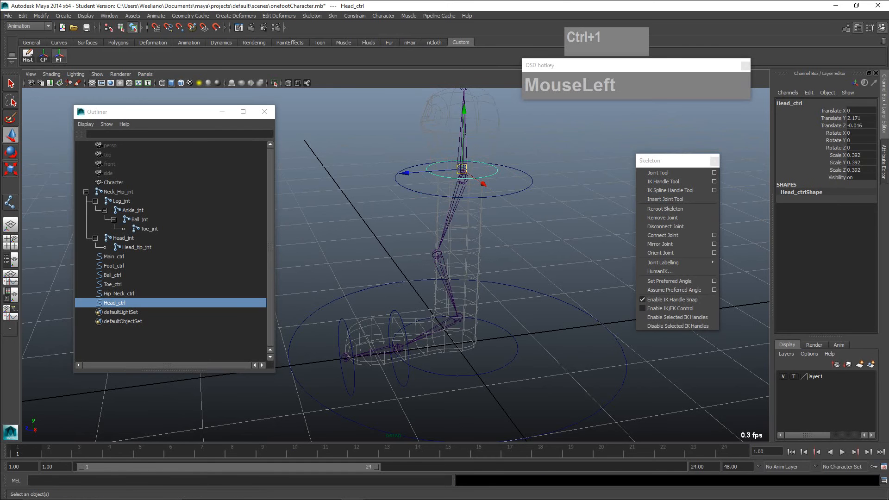
click(58, 55)
click(516, 192)
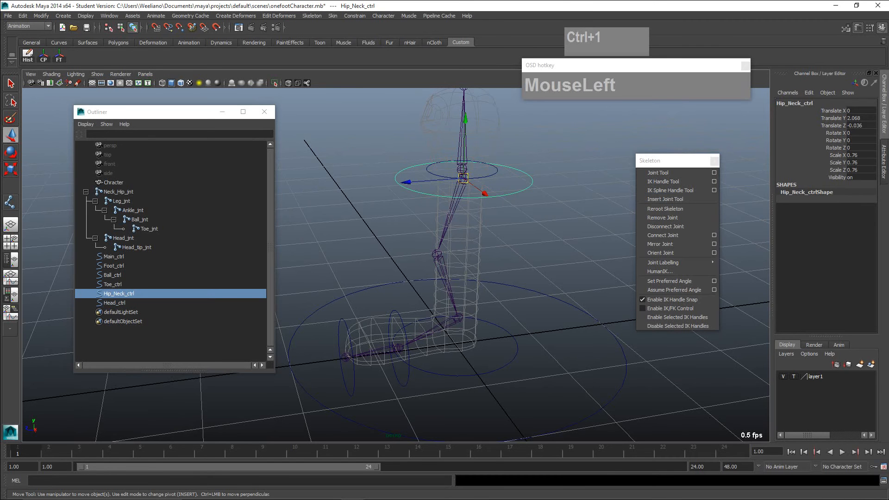
click(58, 56)
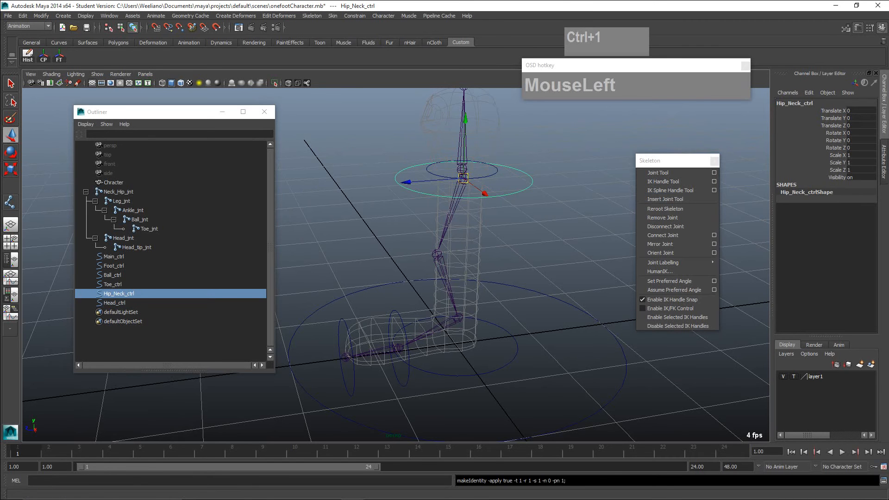
- Freeze the transformations of the Foot_ctrl, Ball_ctrl, Toe_ctrl and Main_ctrl circles
click(506, 363)
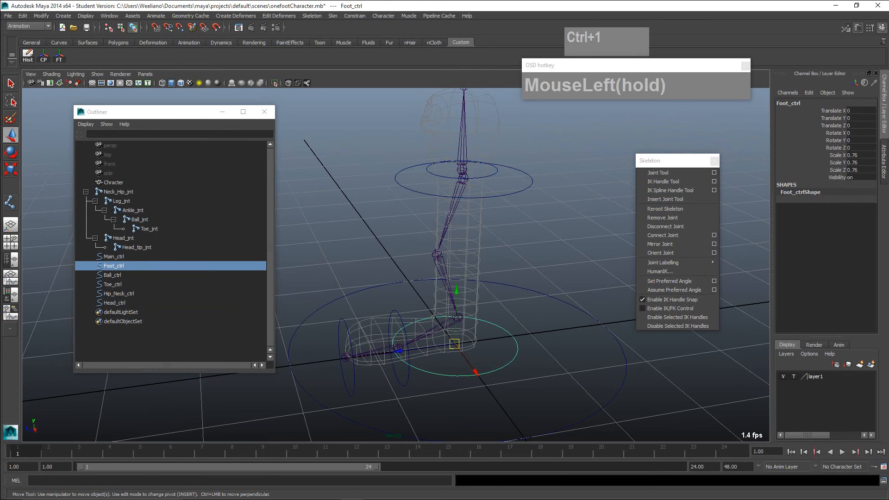
click(59, 56)
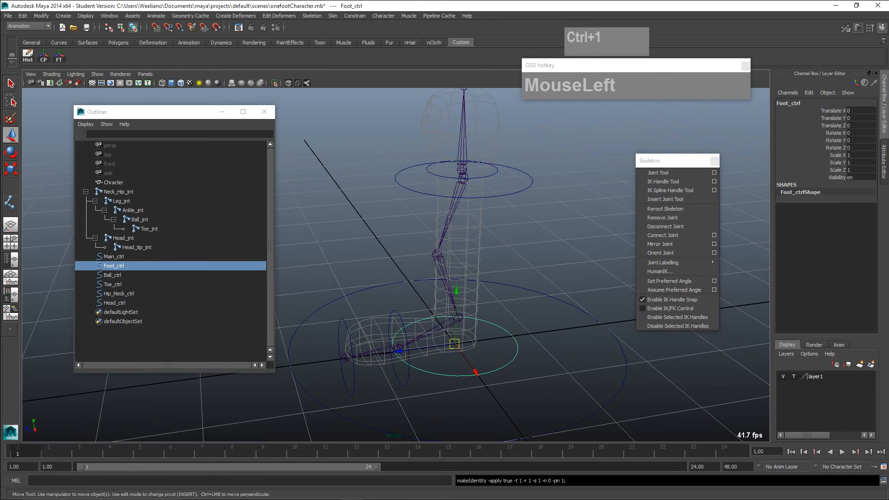
click(407, 376)
key(g)
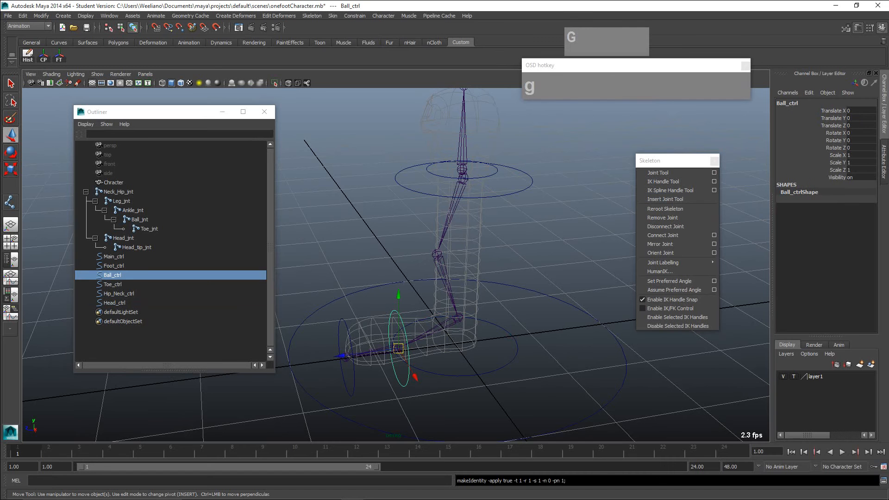
click(354, 381)
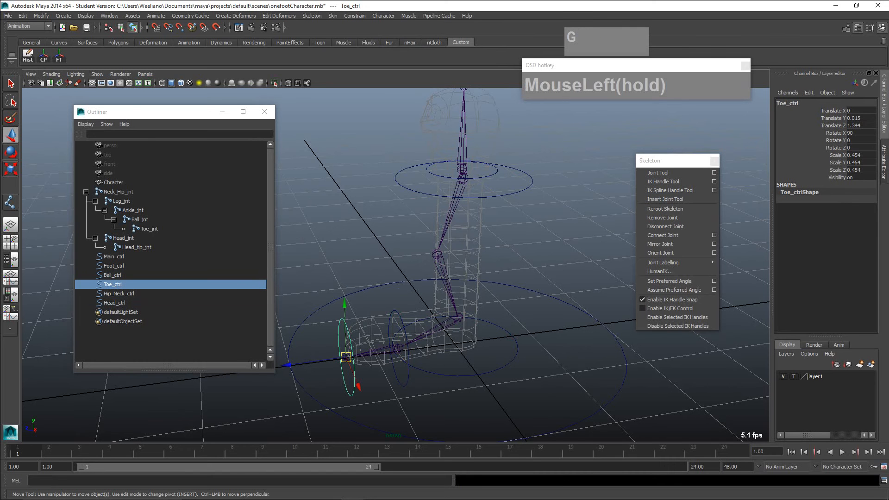
key(g)
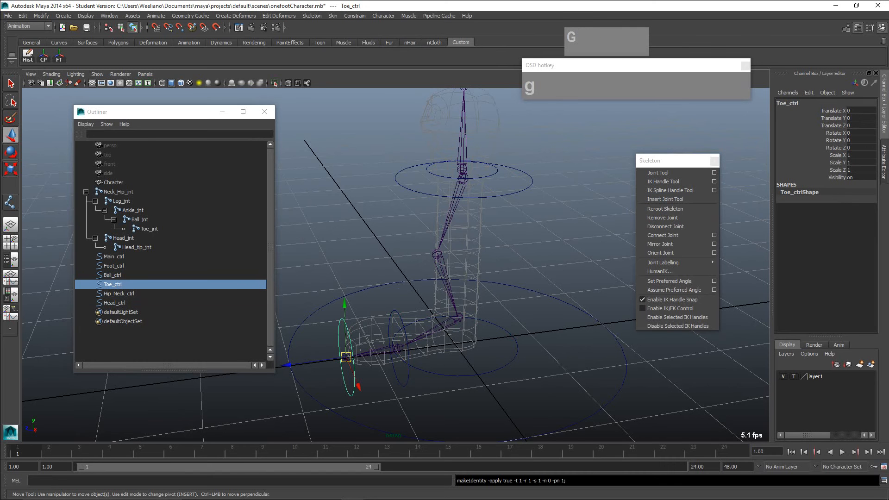
click(325, 408)
key(g)
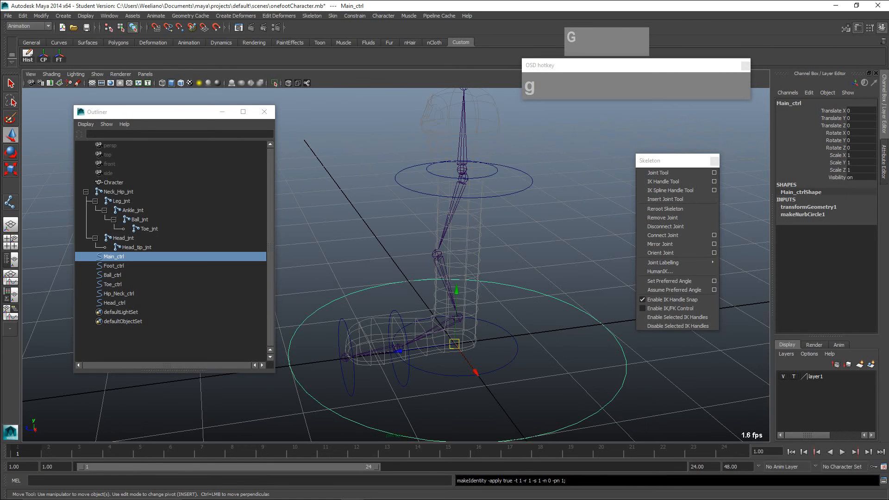
- Delete the construction history of the Main_ctrl and Hip_Neck_ctrl circles and clear the selection
click(515, 355)
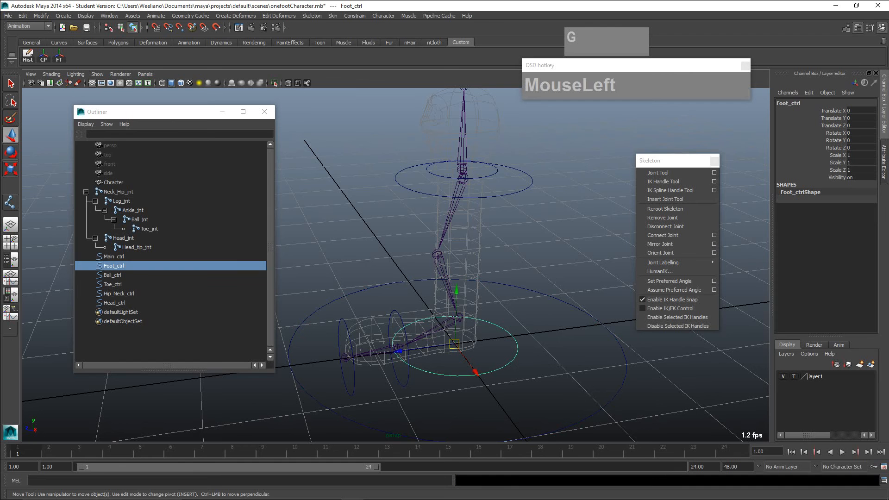
click(114, 256)
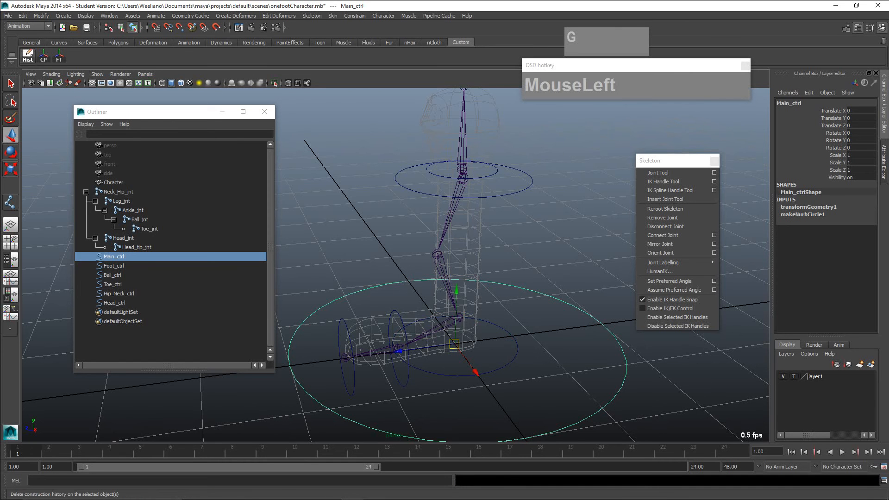
click(28, 56)
click(119, 293)
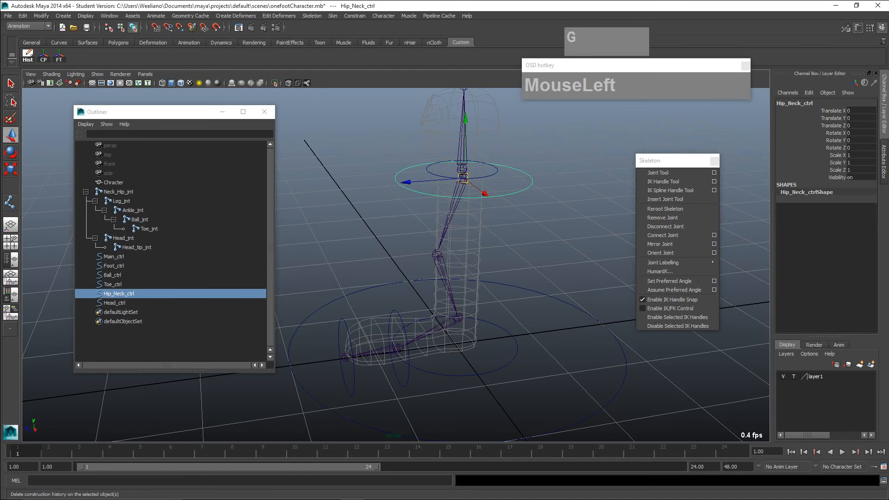
click(28, 55)
click(114, 303)
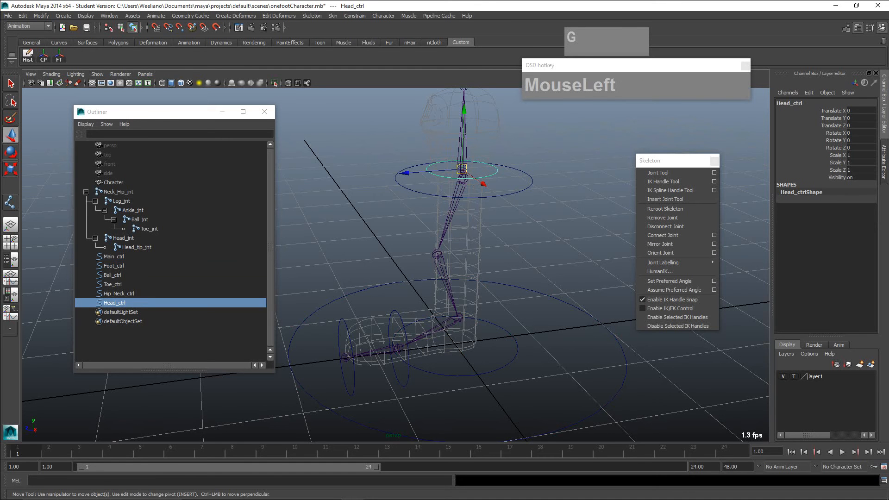
click(343, 217)
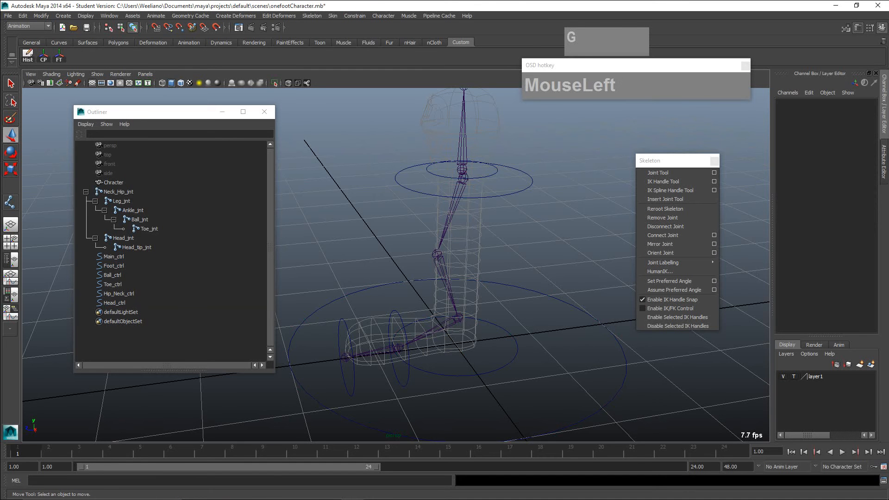
- Check the channel values of Foot_ctrl and Toe_ctrl and view the rig from a lower side angle
click(408, 378)
click(424, 390)
click(438, 373)
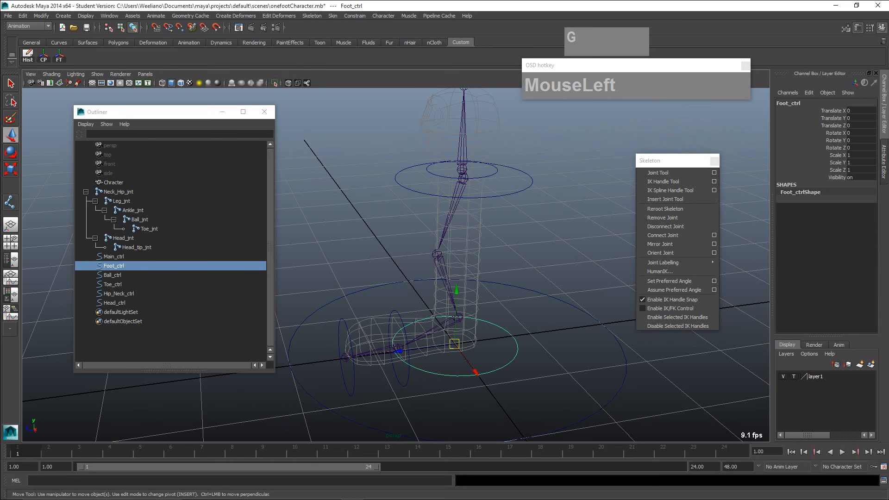
click(354, 380)
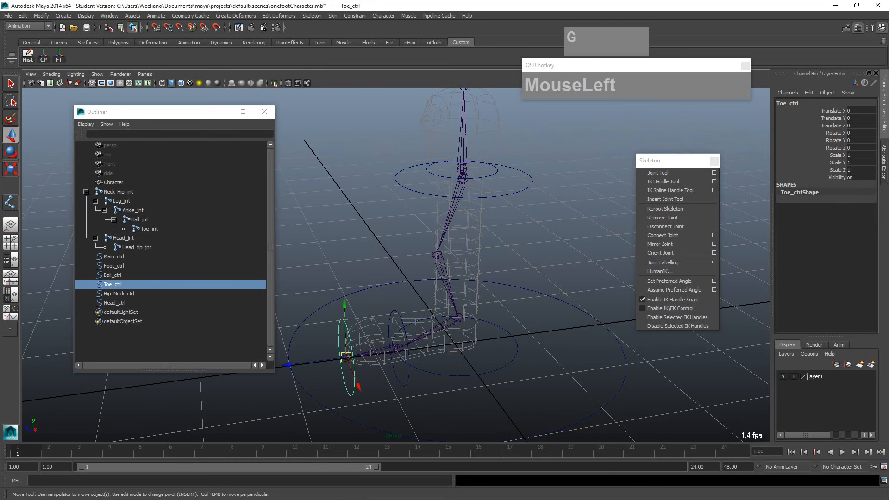
click(371, 397)
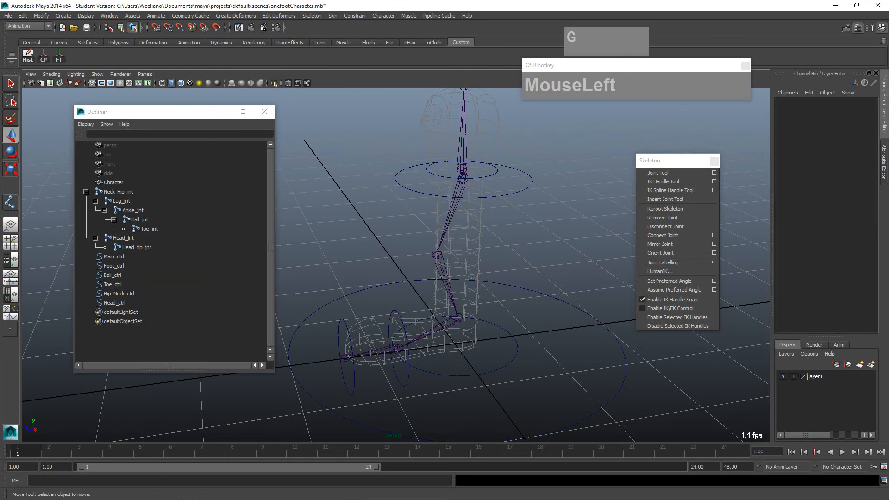
alt+drag(372, 397, 370, 378)
alt+right_drag(371, 377, 394, 377)
alt+middle_drag(394, 378, 368, 402)
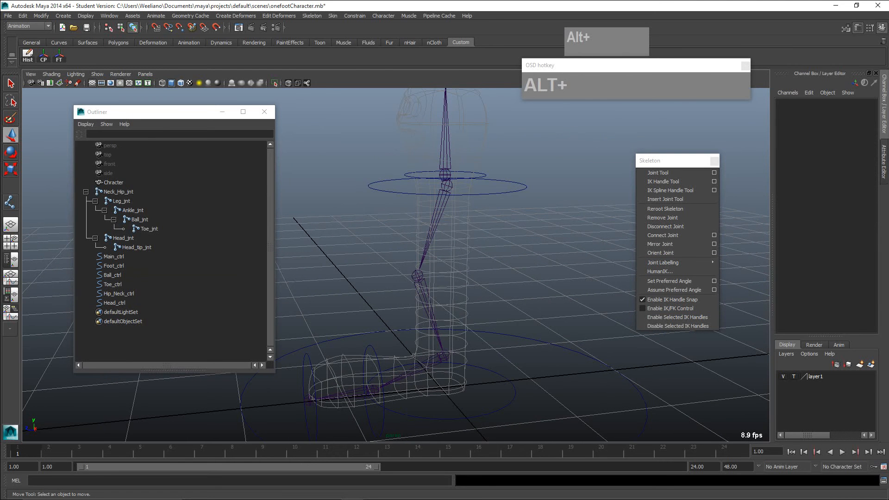
drag(153, 112, 147, 107)
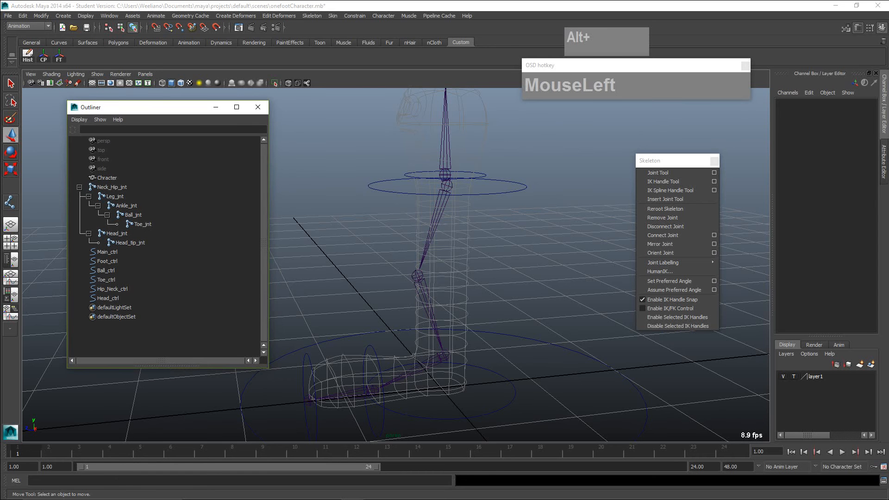
- Try moving Ankle_jnt directly to test how the leg chain reacts, and undo the move
click(447, 187)
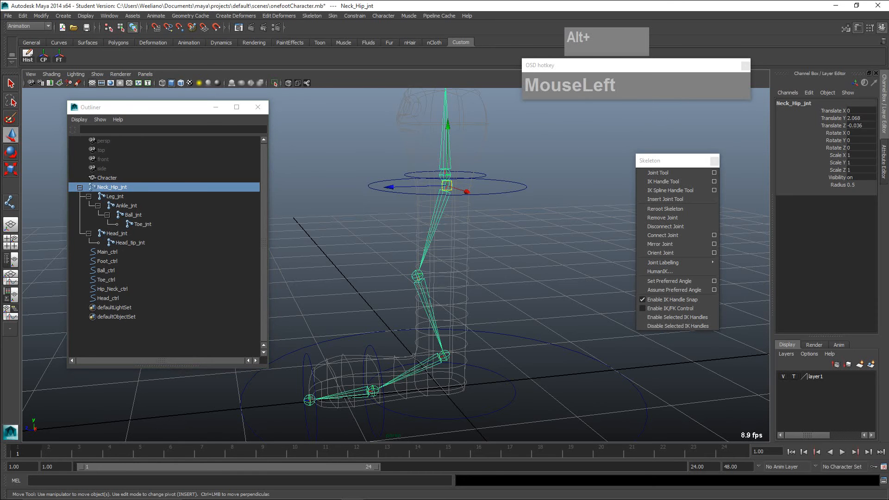
click(443, 355)
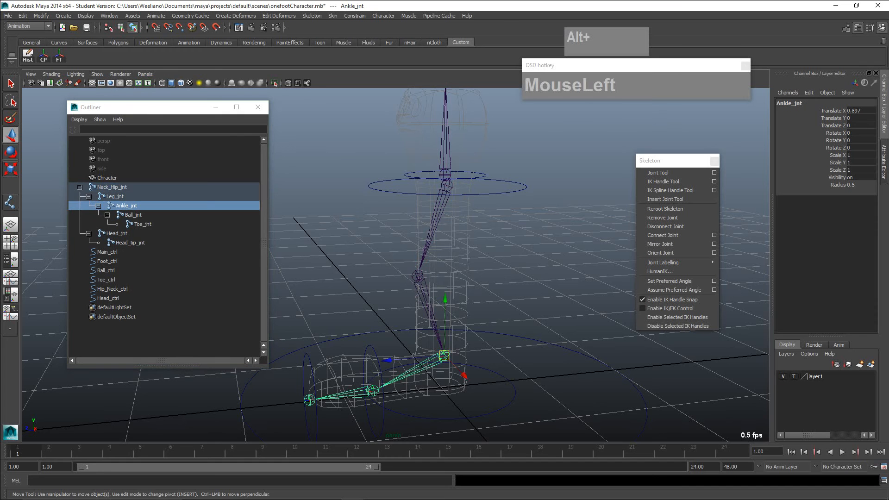
mouse_move(444, 355)
mouse_down()
mouse_move(483, 334)
mouse_move(373, 341)
mouse_move(432, 351)
mouse_up()
key(z)
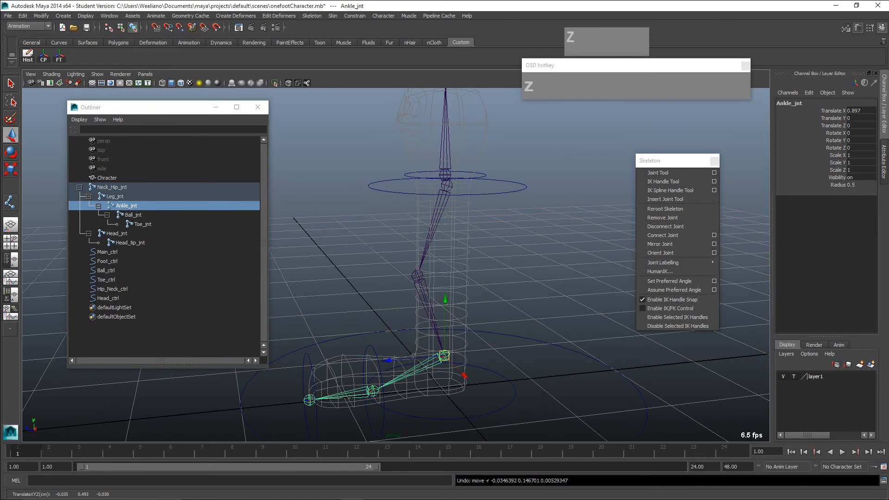
- Try rotating Neck_Hip_jnt about 22 degrees around Z to test the whole chain, and undo the rotation
scroll(433, 350, down, 2)
alt+drag(432, 350, 404, 344)
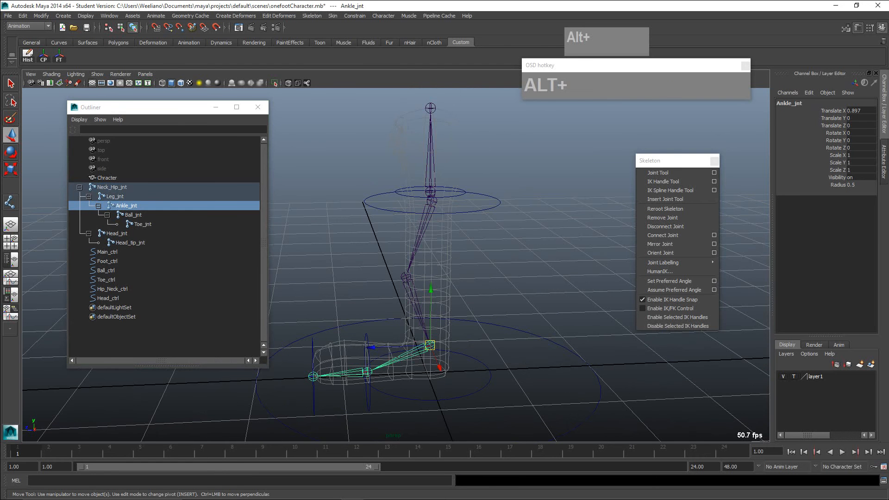
click(432, 201)
key(e)
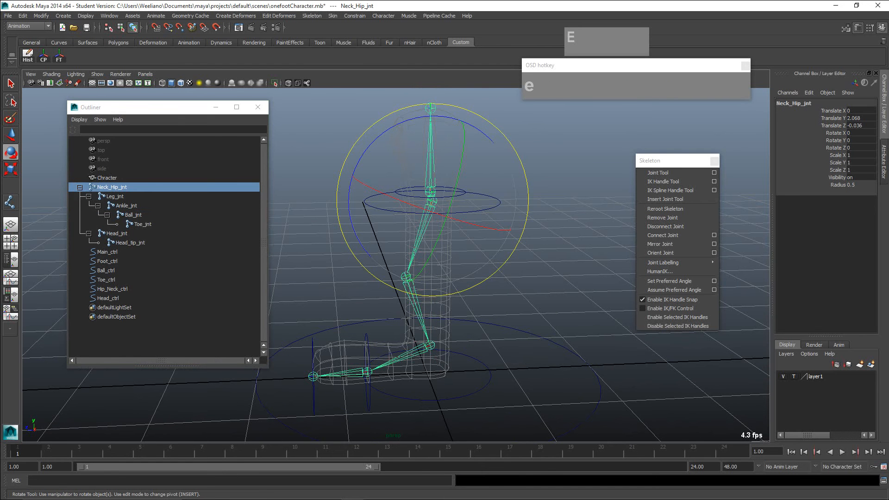
drag(365, 153, 384, 134)
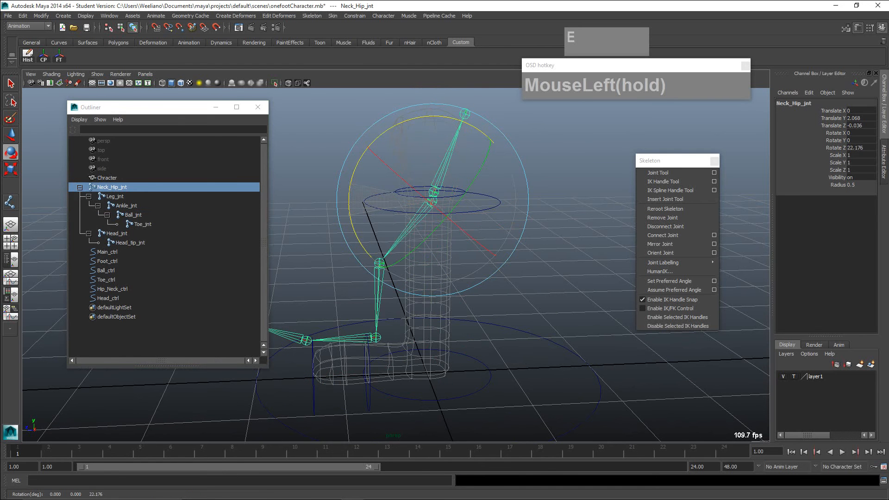
key(z)
- Try rotating Leg_jnt to test the lower leg and foot joints, undo the rotation and clear the selection
click(103, 196)
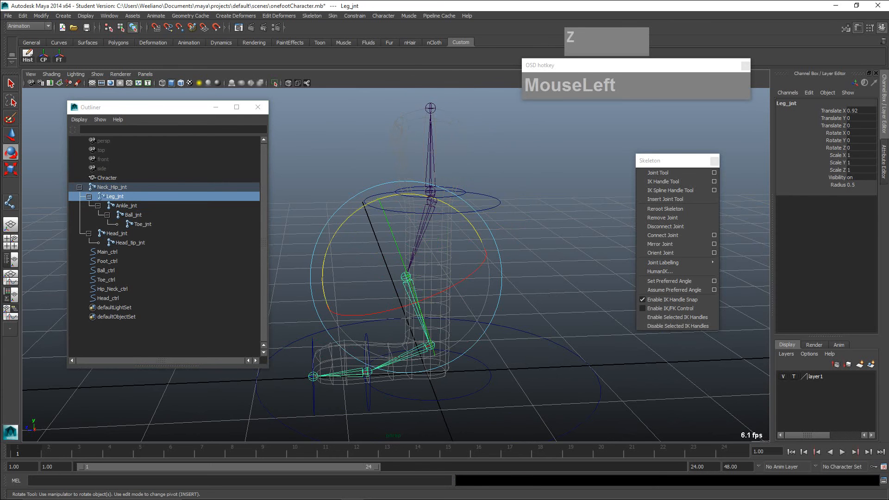
drag(393, 301, 361, 291)
key(z)
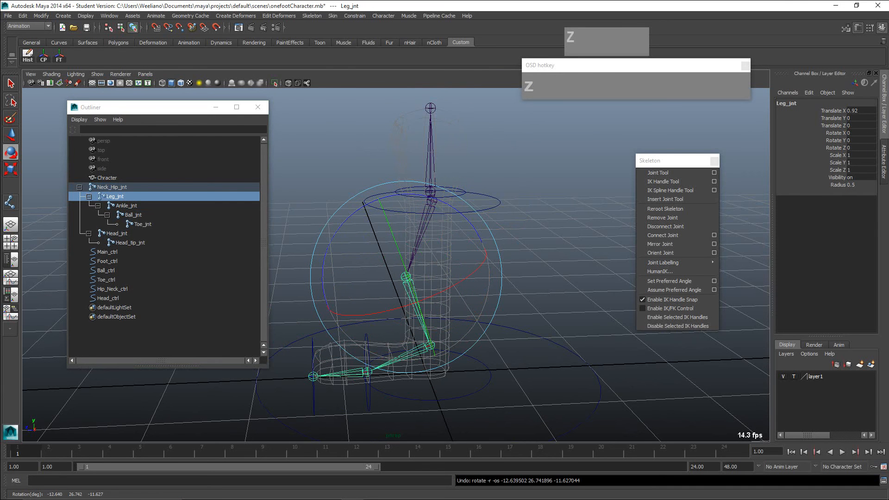
click(528, 287)
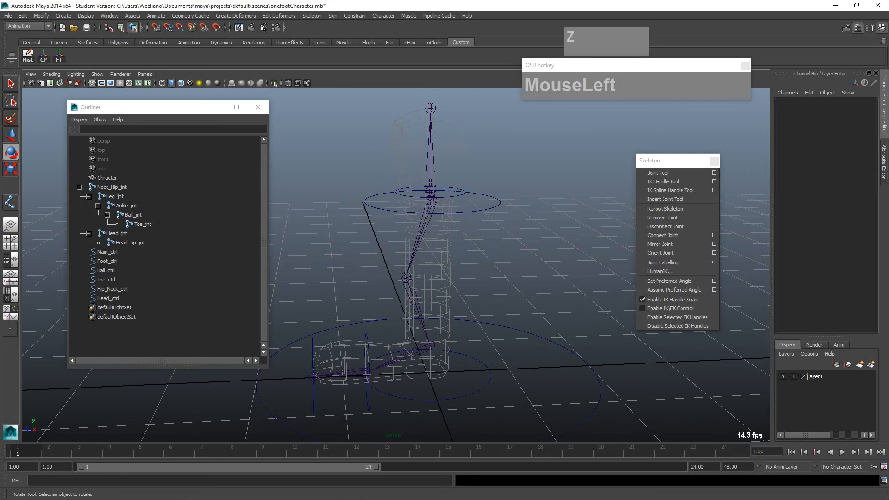
- Select Neck_Hip_jnt and examine its full joint chain from the head down to the toe
click(431, 202)
scroll(439, 222, down, 1)
alt+drag(463, 259, 500, 236)
scroll(447, 254, up, 1)
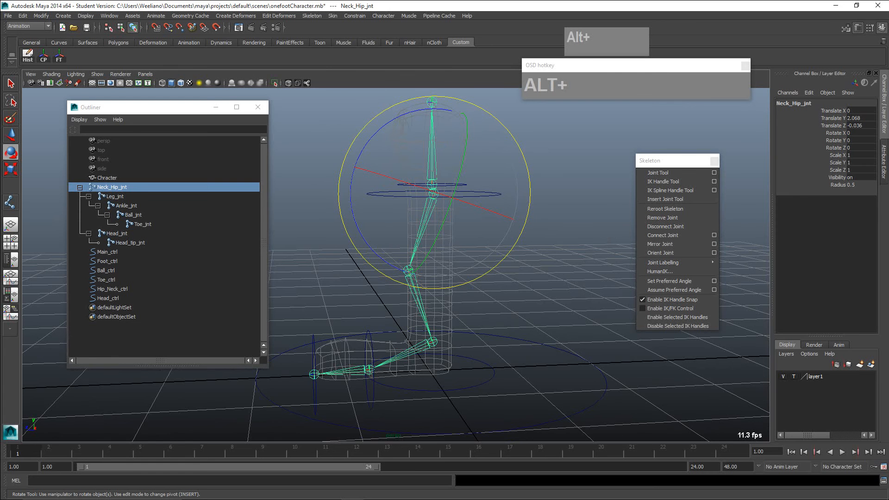
alt+drag(482, 241, 502, 240)
alt+middle_drag(502, 240, 517, 214)
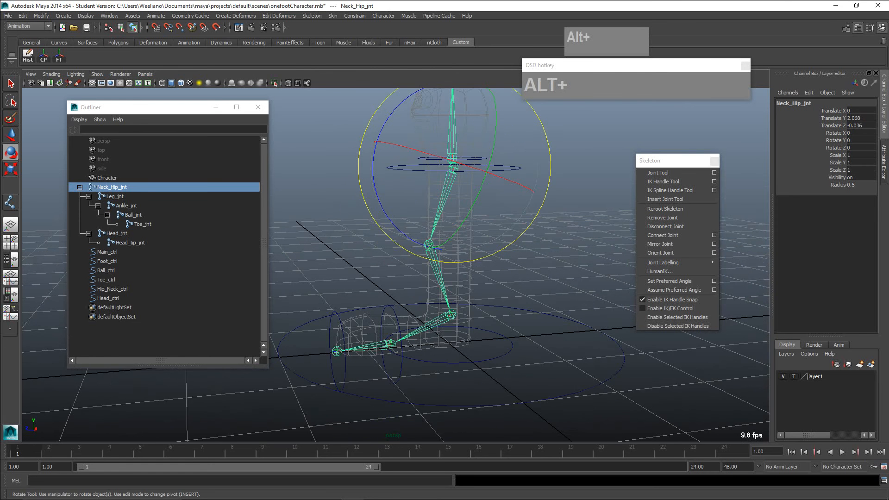
- Clear the selection of the Neck_Hip_jnt joint chain
alt+drag(518, 214, 517, 230)
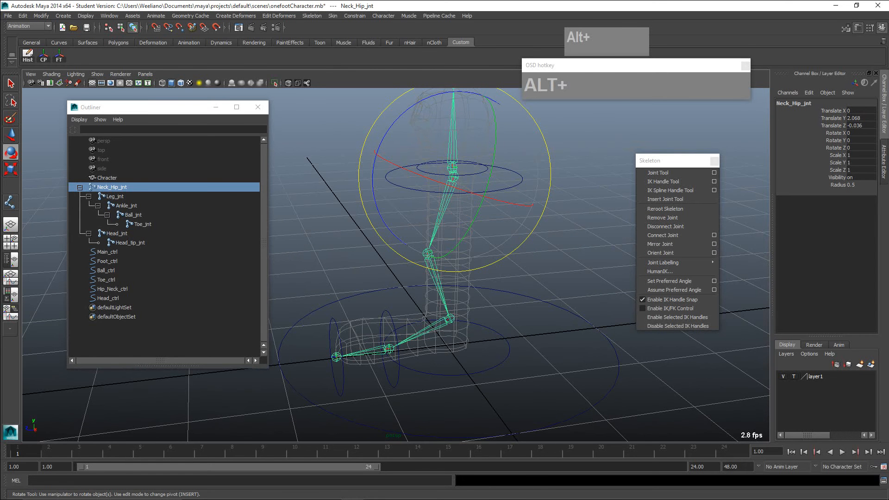
alt+scroll(517, 231, down, 3)
click(551, 236)
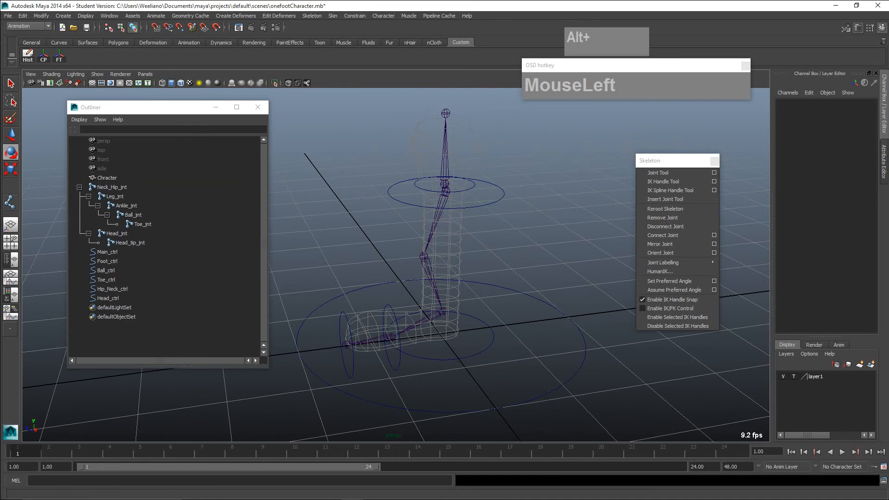
- Tear off the Skeleton commands of the Animation set as a floating window and place it clear of the character
click(29, 26)
click(22, 34)
drag(667, 161, 611, 140)
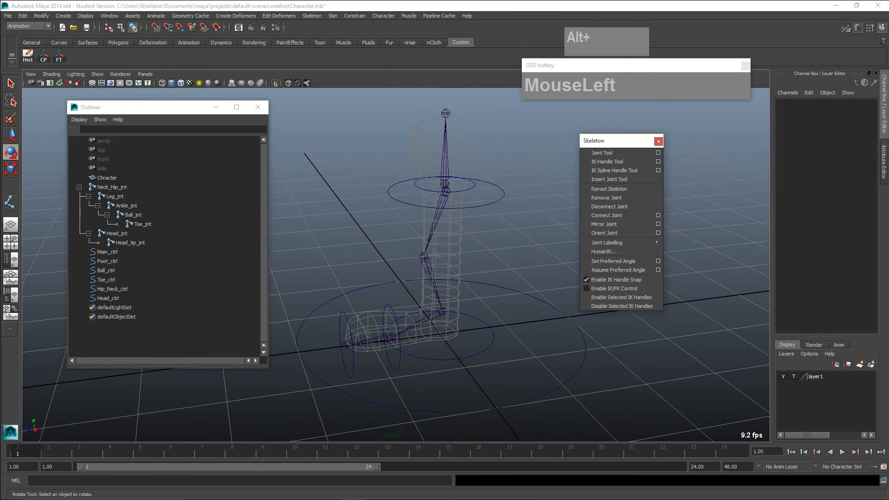
click(312, 16)
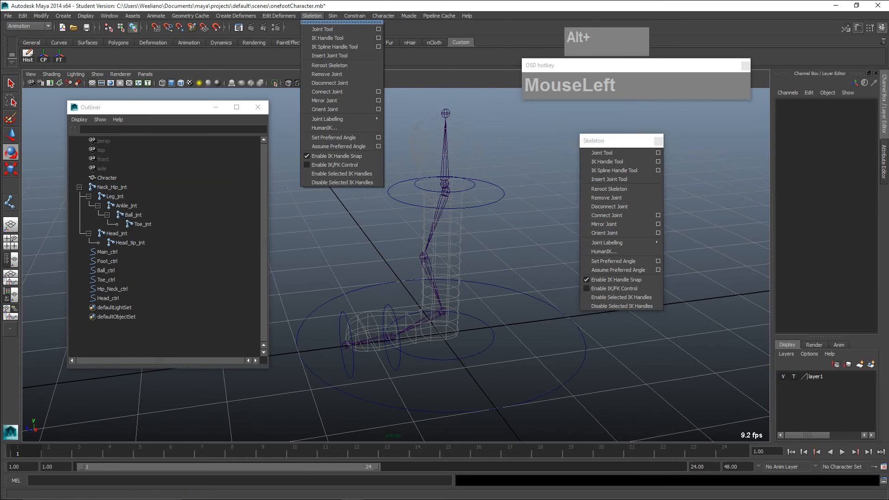
click(326, 22)
drag(326, 12, 604, 125)
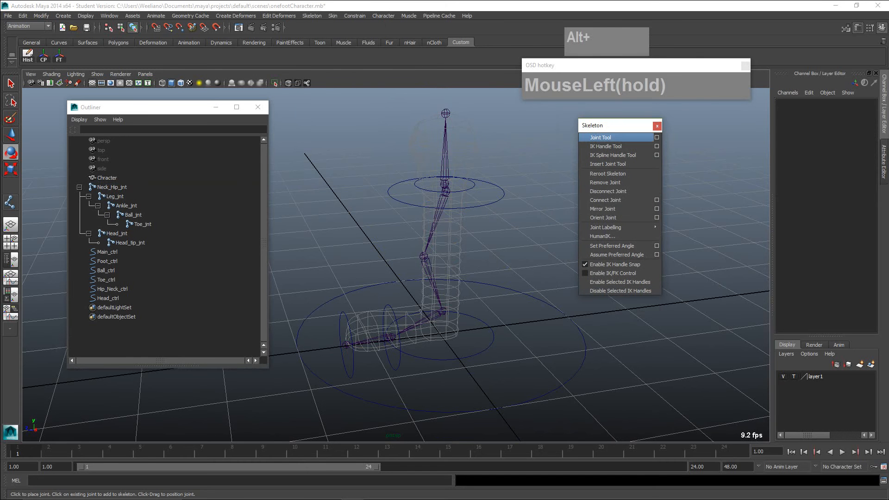
mouse_move(606, 227)
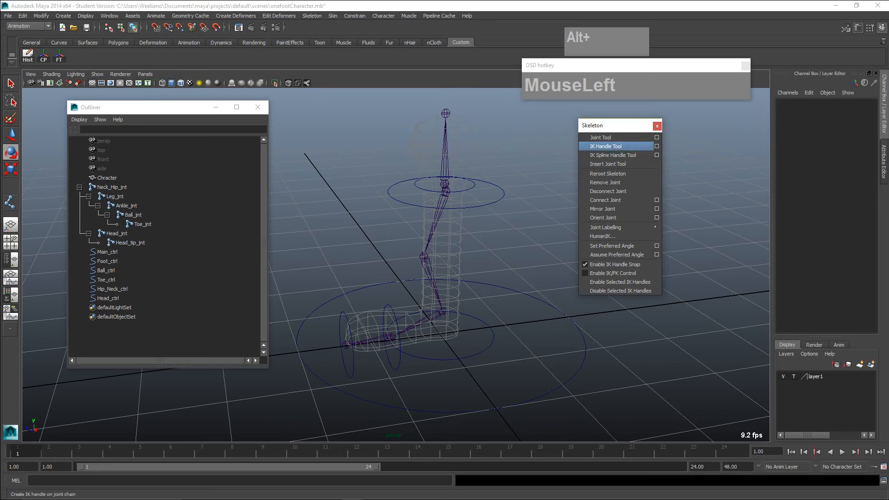
drag(611, 125, 671, 133)
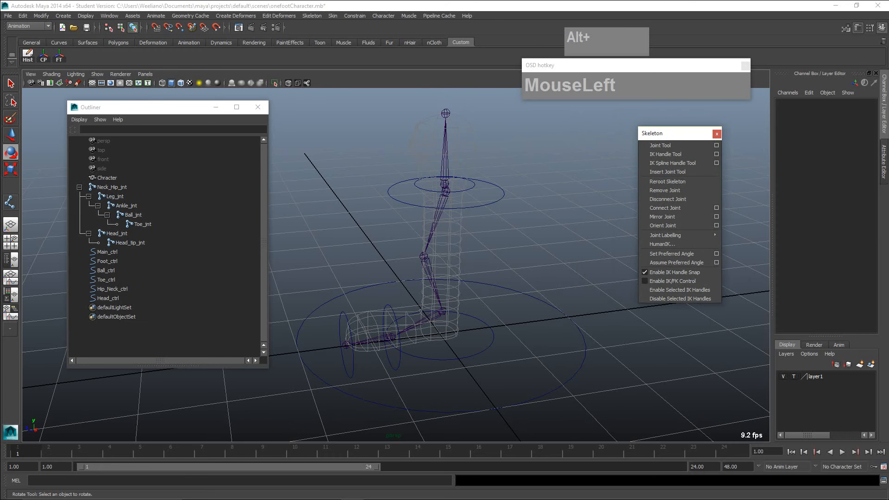
- Switch the viewport to the side view and frame the whole character
key(space)
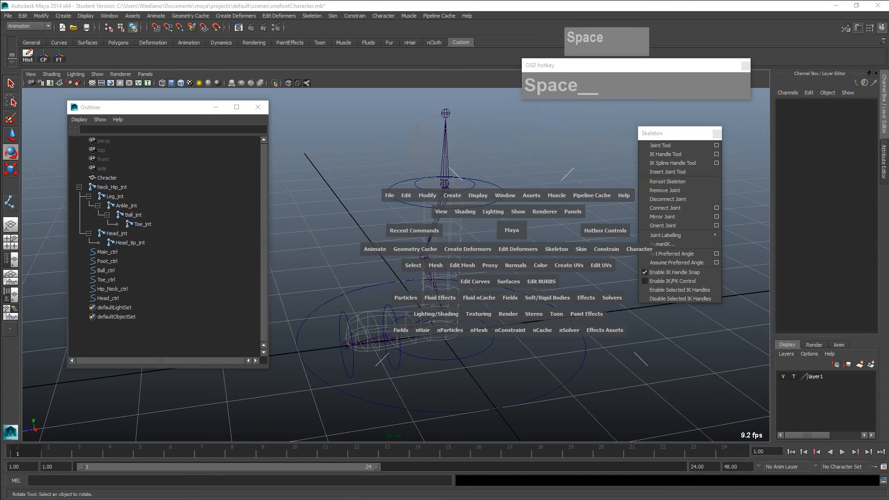
drag(512, 230, 556, 229)
alt+middle_drag(417, 305, 475, 273)
scroll(460, 256, down, 6)
scroll(461, 256, up, 1)
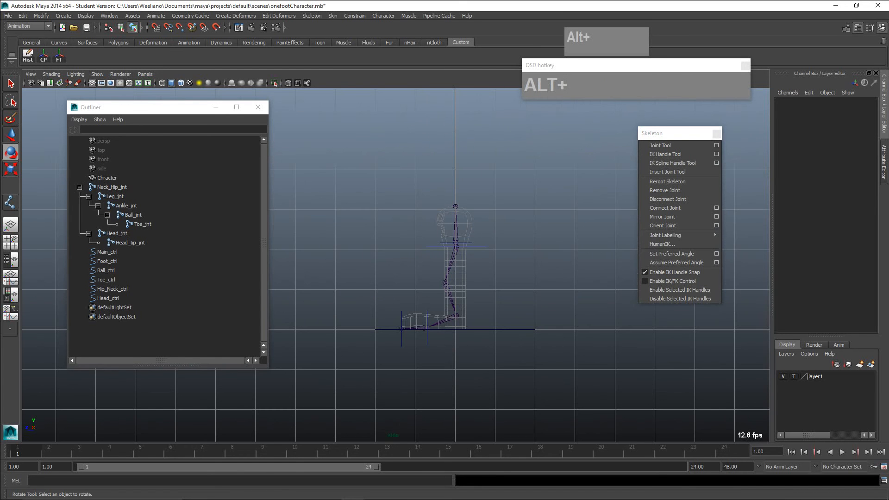
- Open the EP Curve Tool options and set the curve degree to 1 Linear
drag(139, 107, 236, 102)
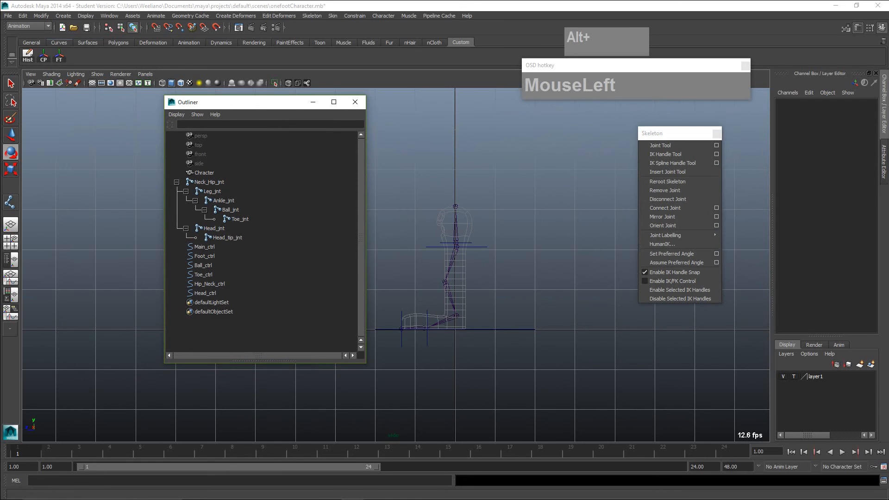
click(64, 15)
mouse_move(84, 47)
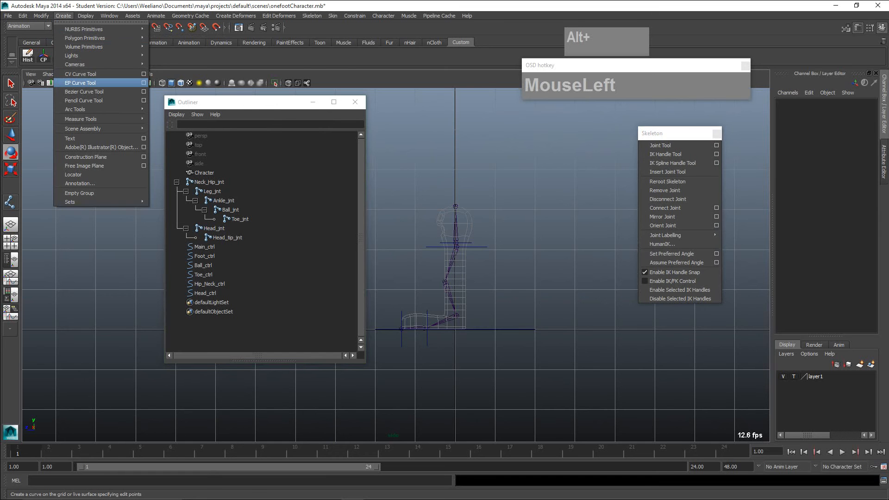
click(143, 83)
drag(223, 102, 100, 188)
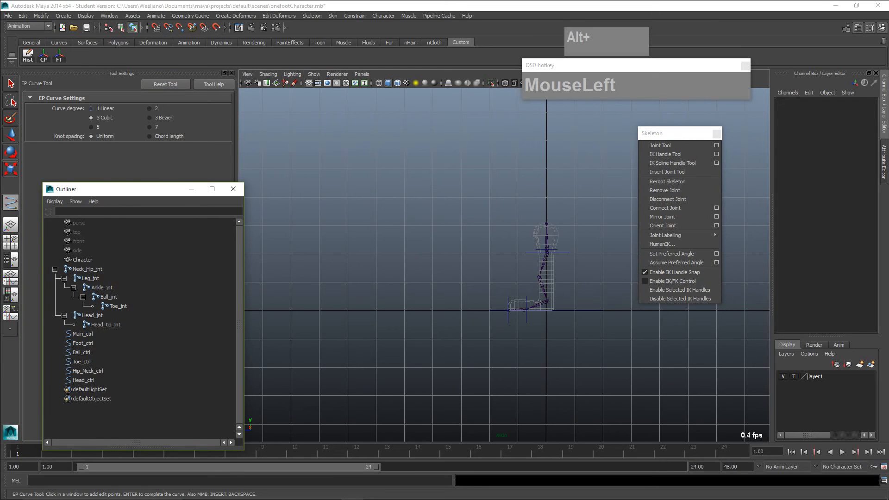
key(shift+1)
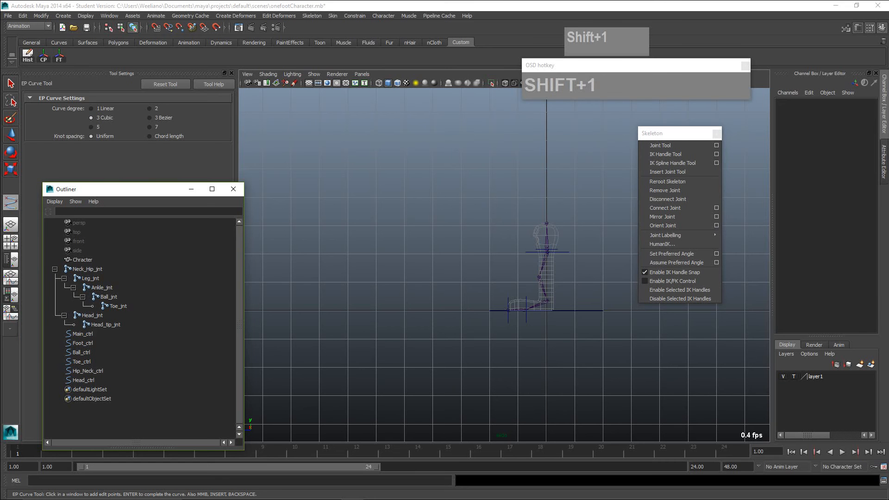
key(ctrl+1)
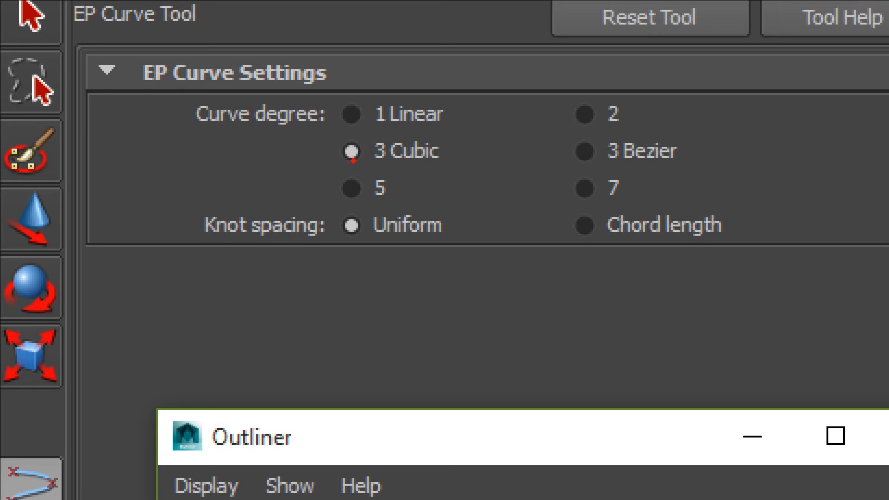
drag(354, 160, 437, 161)
drag(359, 135, 428, 130)
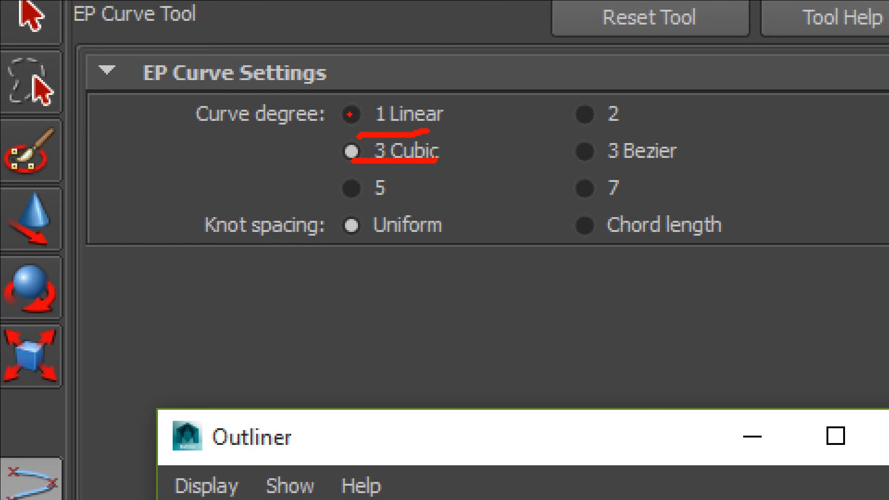
key(ctrl+1)
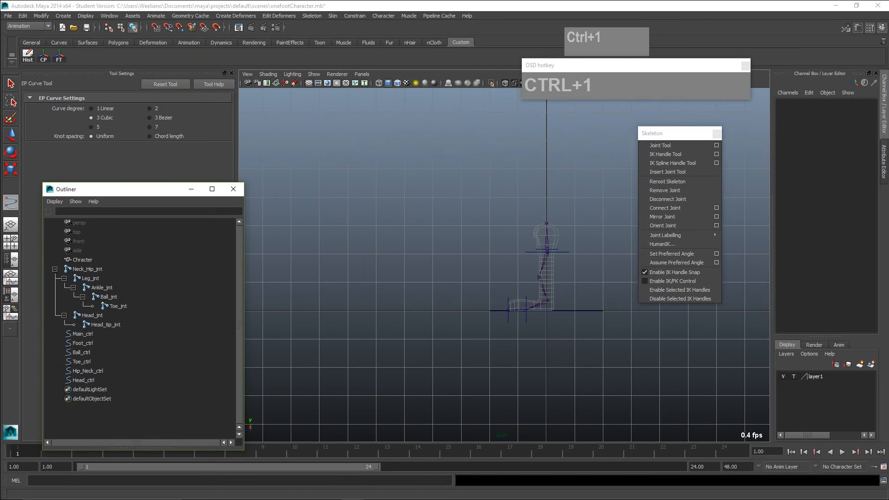
click(91, 108)
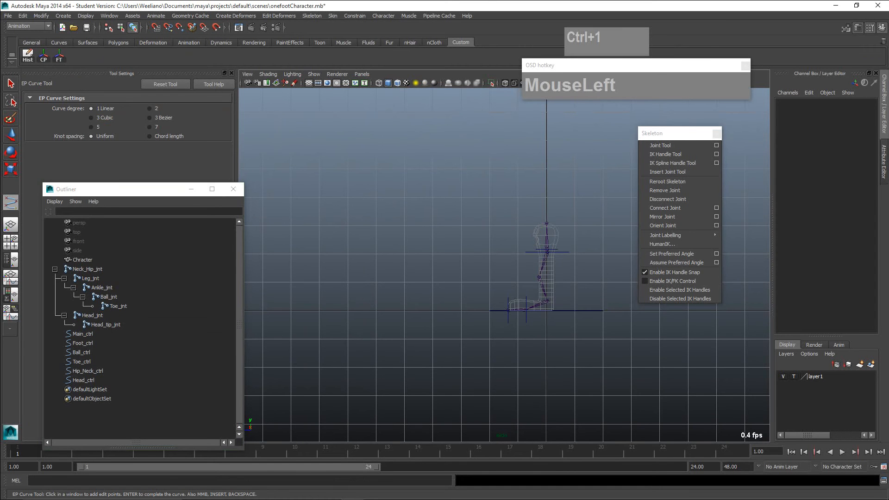
- Try drawing a freehand linear curve in front of the character, and delete all its points
click(490, 227)
click(459, 229)
click(441, 264)
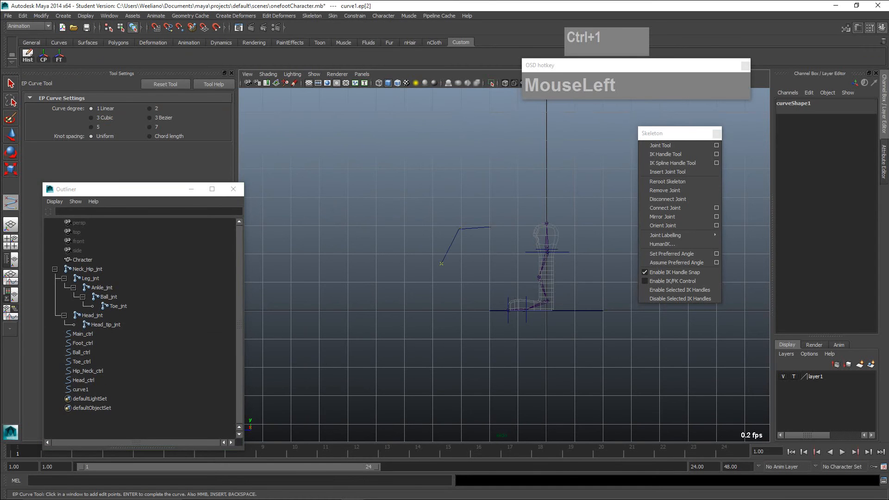
click(392, 283)
click(438, 311)
click(465, 289)
key(Delete)
key(Delete)
key(Delete)
key(Delete)
key(Delete)
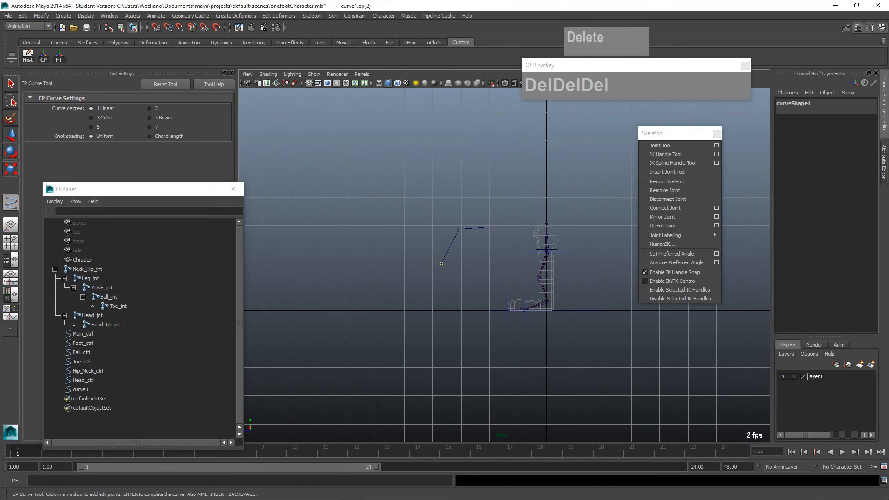
key(Delete)
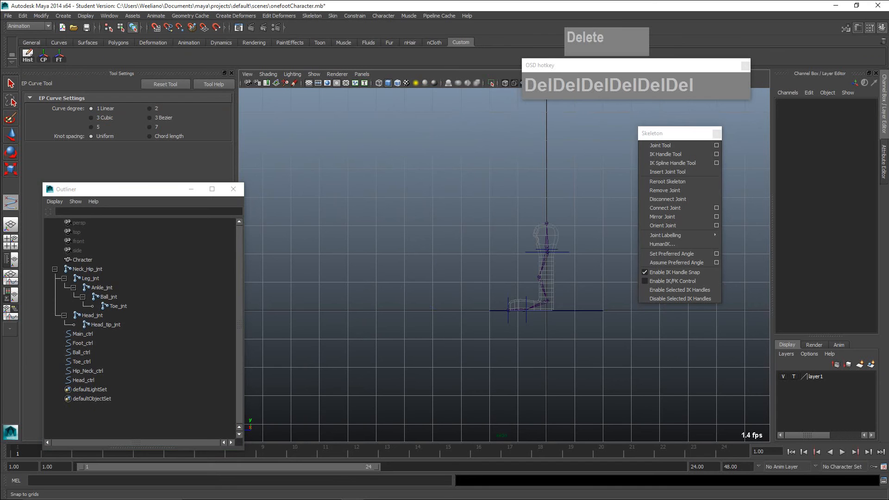
- Draw a closed, grid-snapped arrow outline about 4 by 4 grid units in front of the character, pointing away from it
click(156, 28)
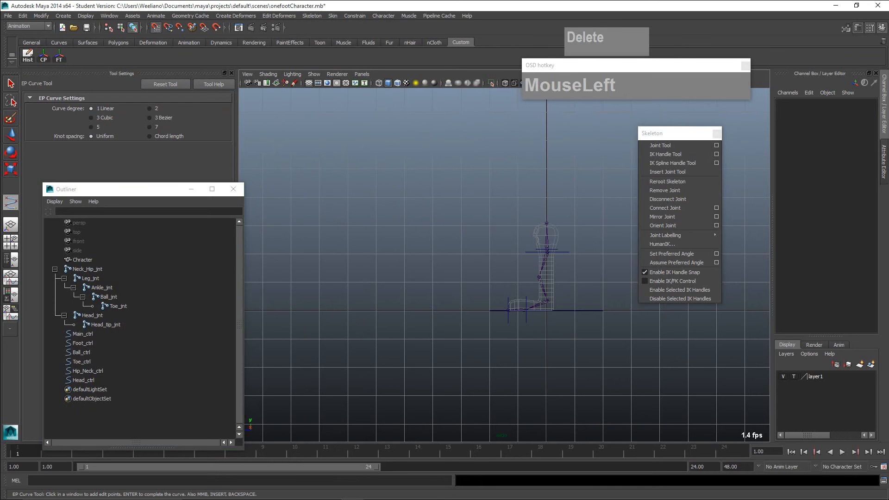
click(489, 254)
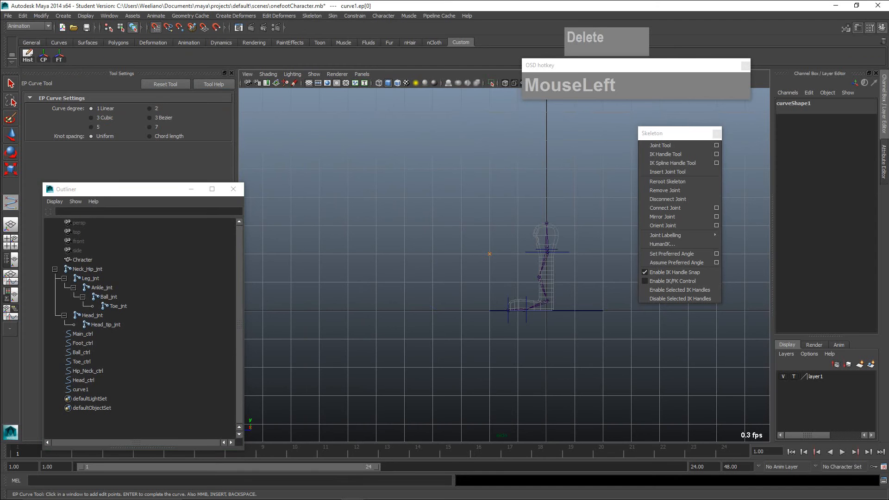
click(432, 254)
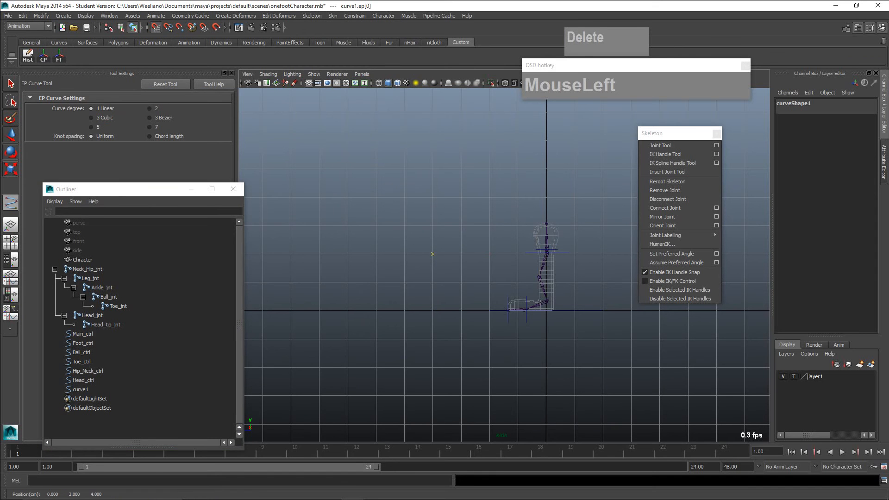
click(432, 225)
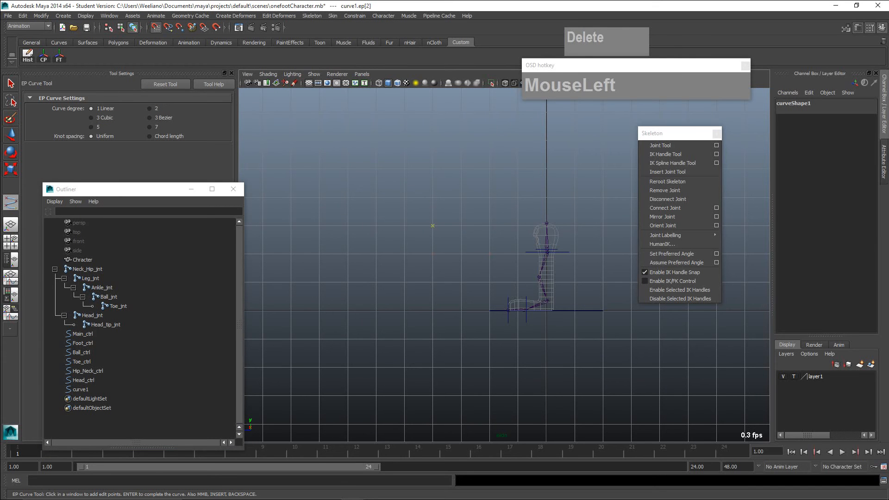
click(376, 282)
click(432, 338)
click(432, 311)
click(489, 310)
scroll(504, 268, up, 2)
scroll(505, 268, down, 3)
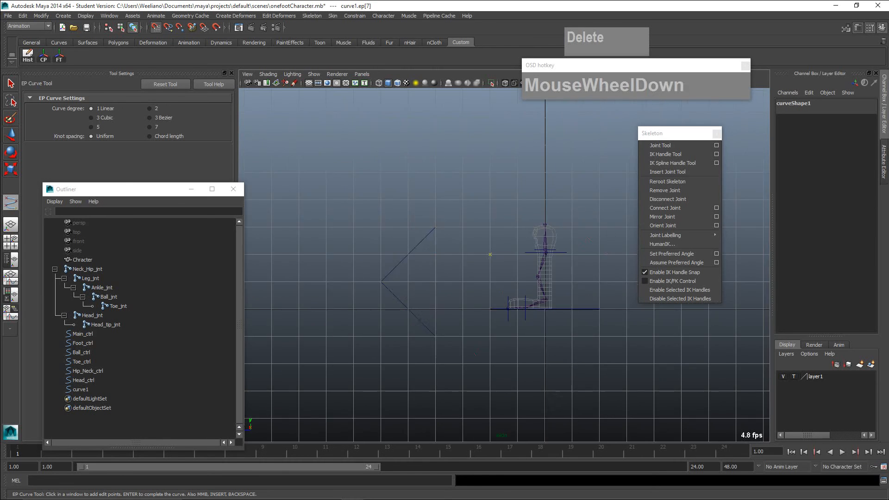
key(Return)
- Center the arrow curve's pivot and scale the curve uniformly down to about 0.118
alt+middle_drag(509, 297, 451, 247)
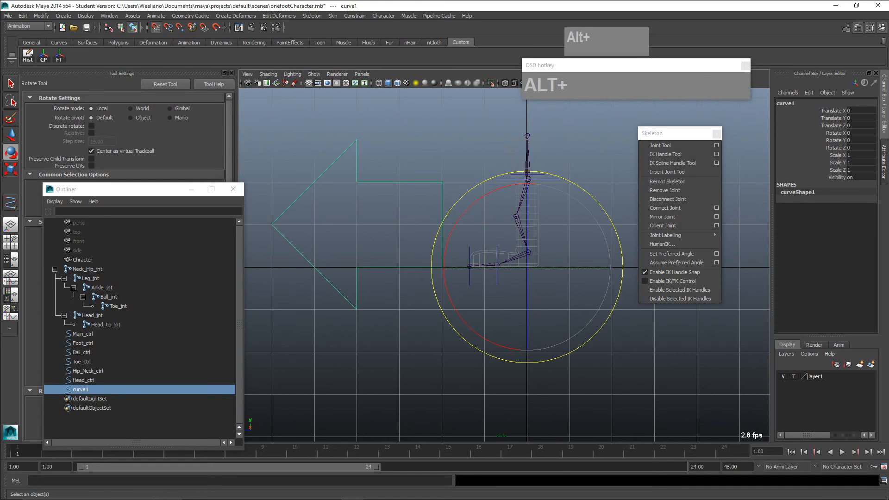
click(43, 54)
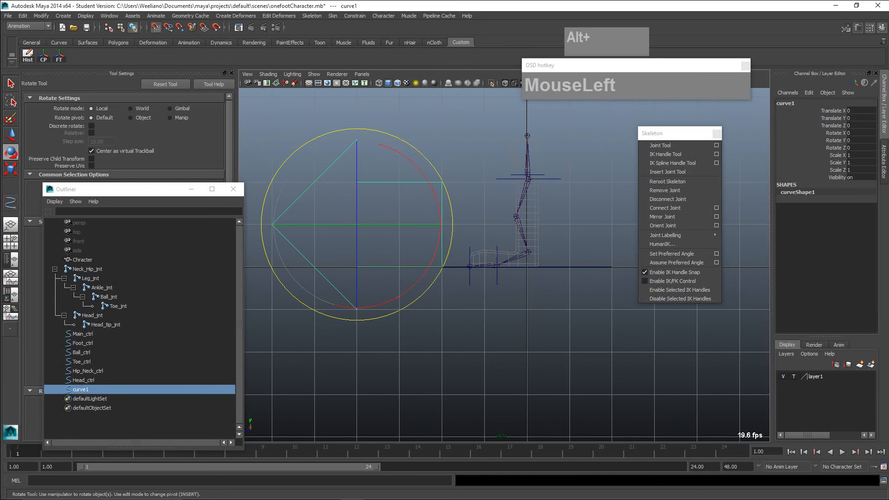
key(r)
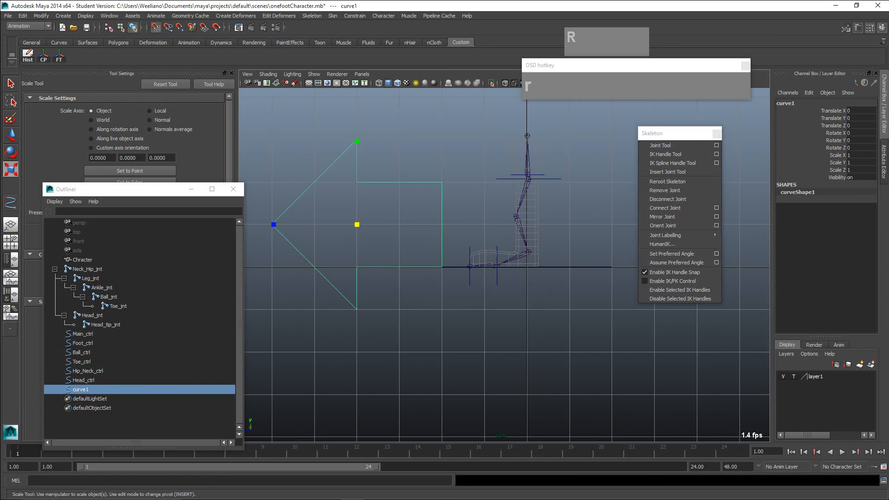
drag(356, 224, 301, 225)
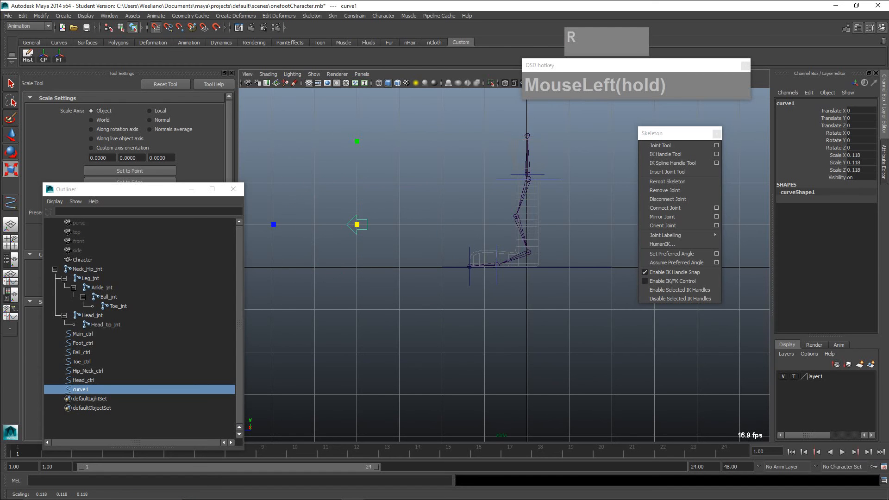
- Turn off grid snapping and move the arrow curve in front of the knee joint, to about Translate Y 0.196 and Z -2.973
key(w)
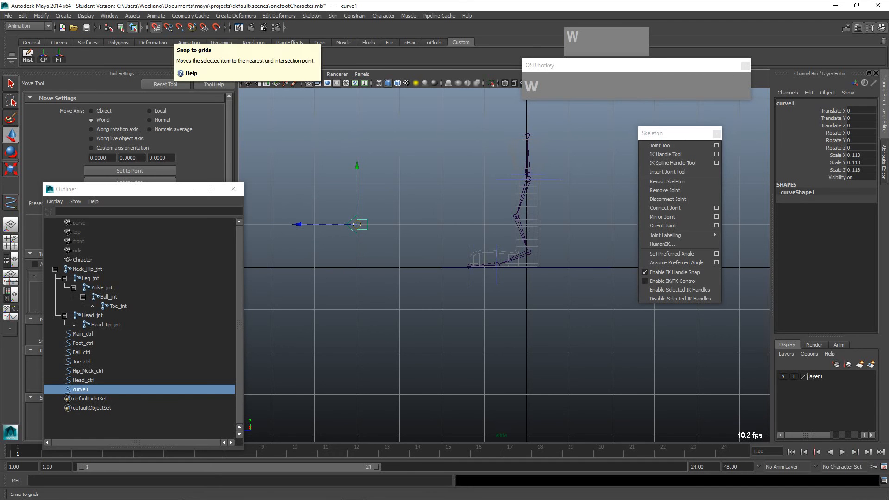
click(156, 28)
drag(356, 224, 483, 216)
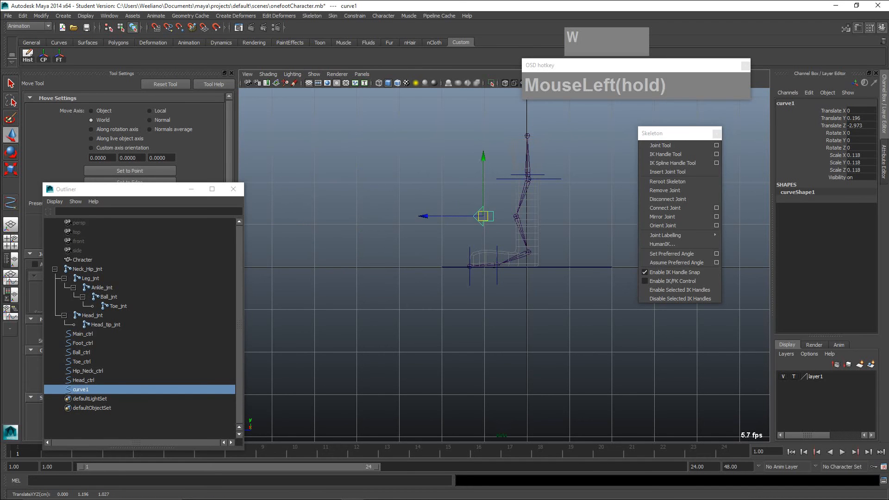
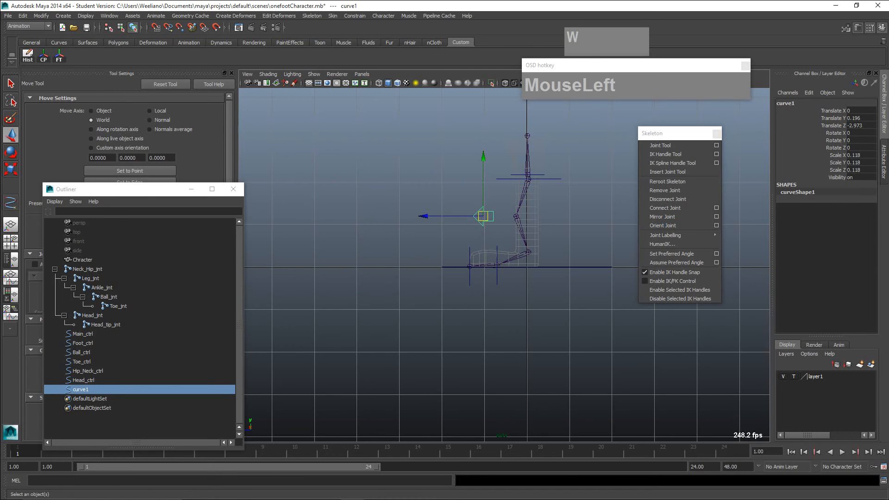
- Freeze the arrow curve's transformations and rename the curve Knee_Ctrl
click(58, 56)
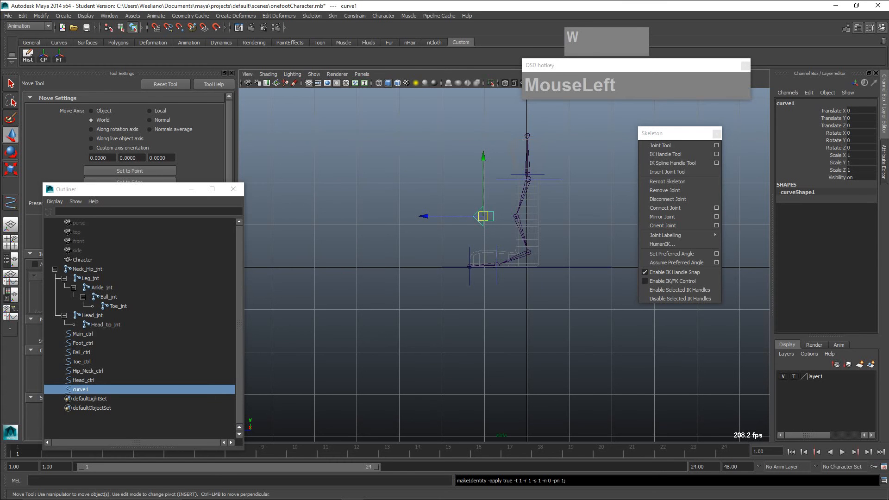
double_click(81, 390)
text(Knee)
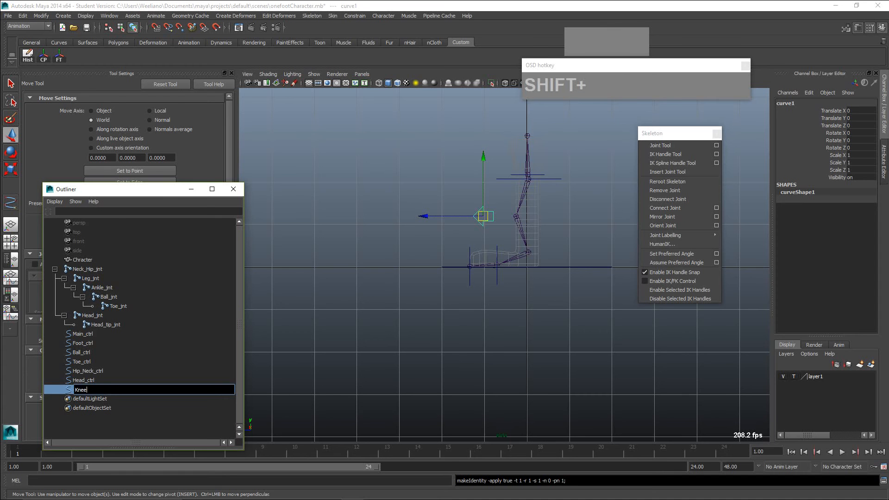
text(_Ctrl)
key(Return)
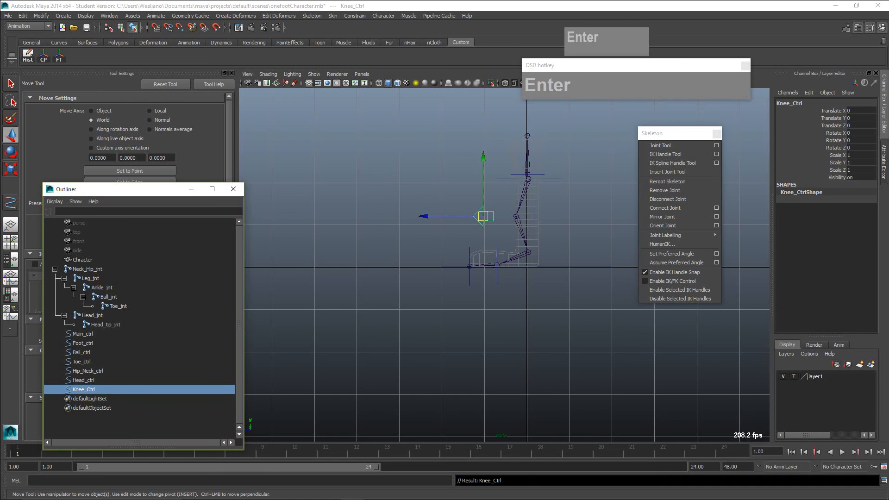
- Switch to the perspective view and examine how the knee control sits in front of the leg's joint chain
alt+middle_drag(505, 231, 482, 260)
scroll(465, 326, up, 2)
scroll(503, 278, up, 1)
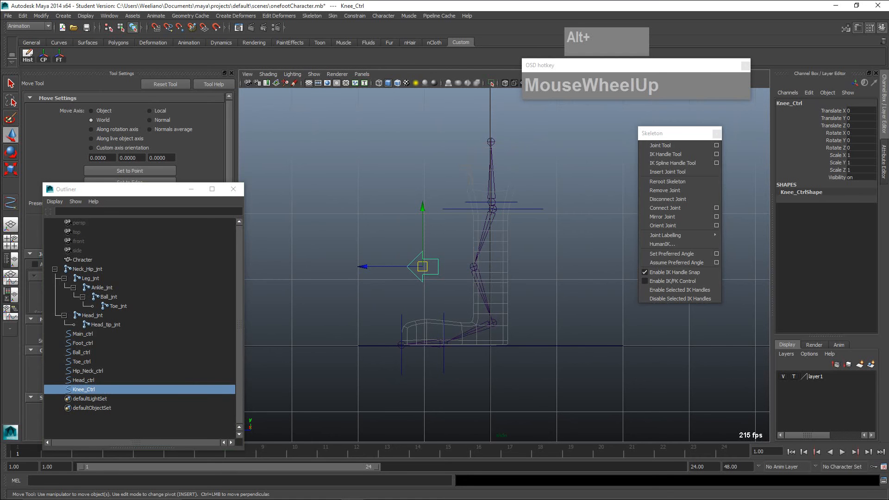
key(space)
click(500, 273)
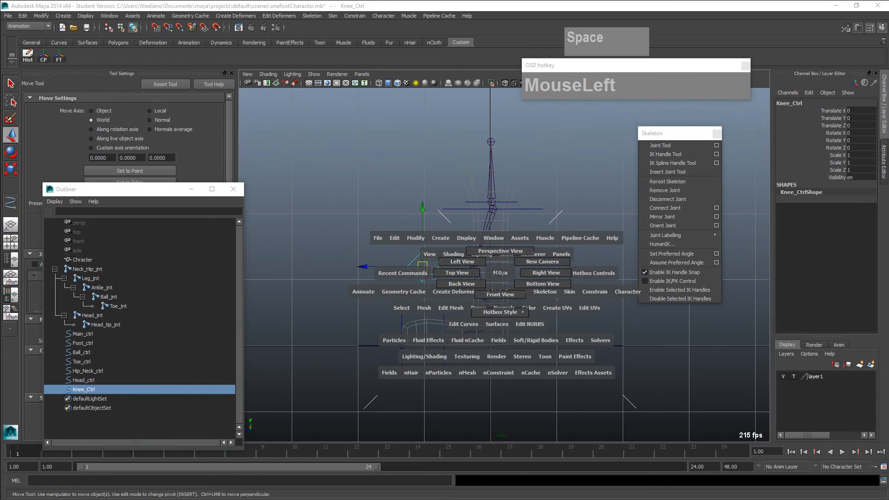
mouse_move(500, 273)
mouse_down()
mouse_move(500, 251)
mouse_move(501, 260)
mouse_up()
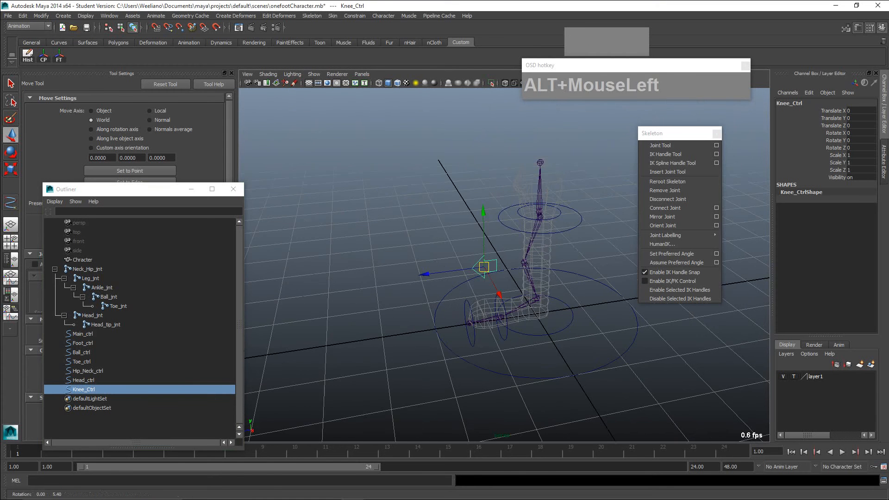
alt+middle_drag(501, 261, 440, 263)
scroll(441, 263, up, 3)
alt+drag(441, 263, 440, 249)
scroll(440, 249, up, 2)
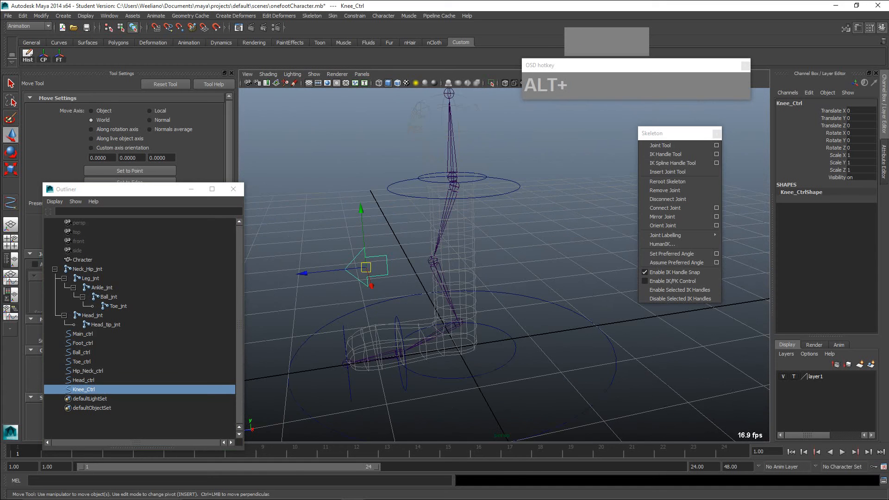
alt+middle_drag(439, 249, 442, 257)
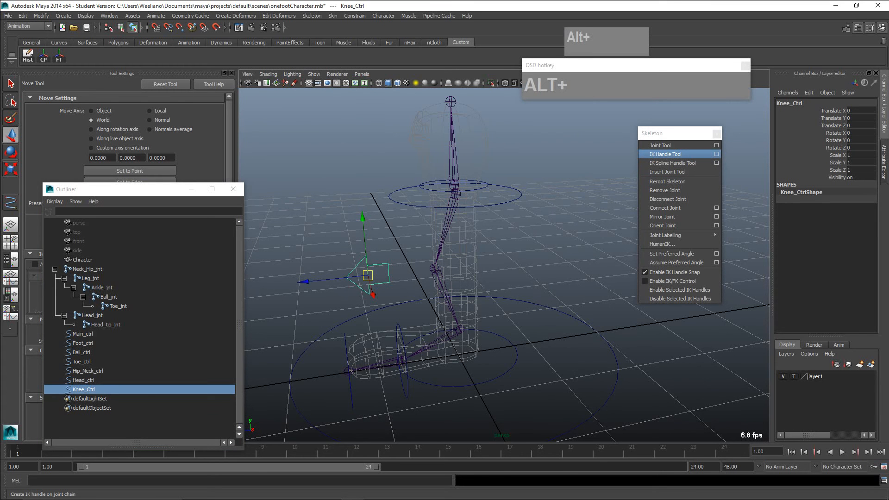
- Start the IK Handle Tool with its options shown and set the current solver to Rotate-Plane Solver
click(716, 154)
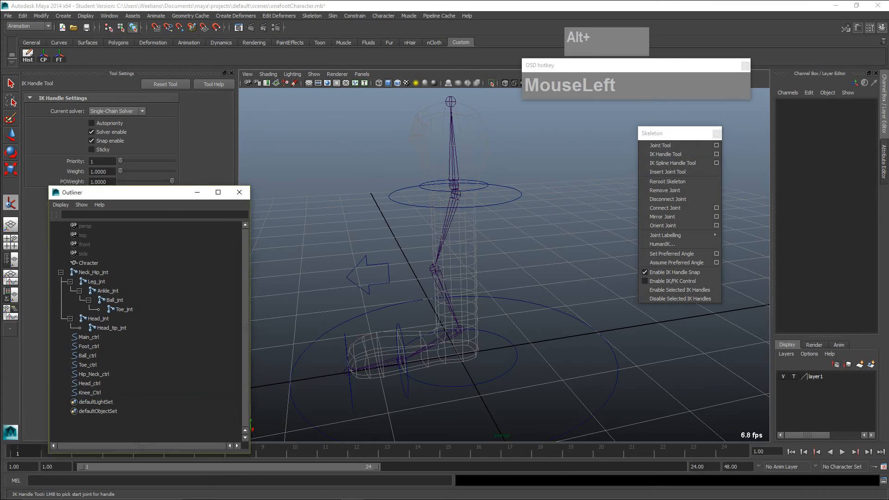
drag(138, 192, 141, 232)
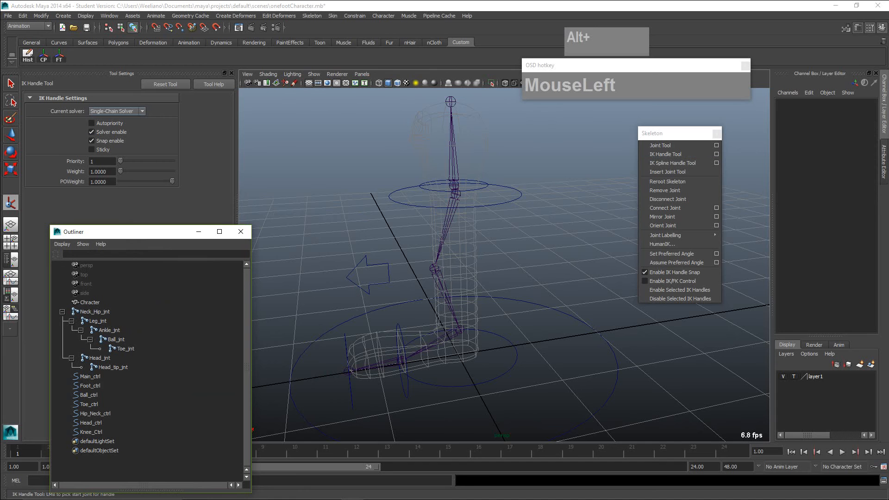
click(117, 111)
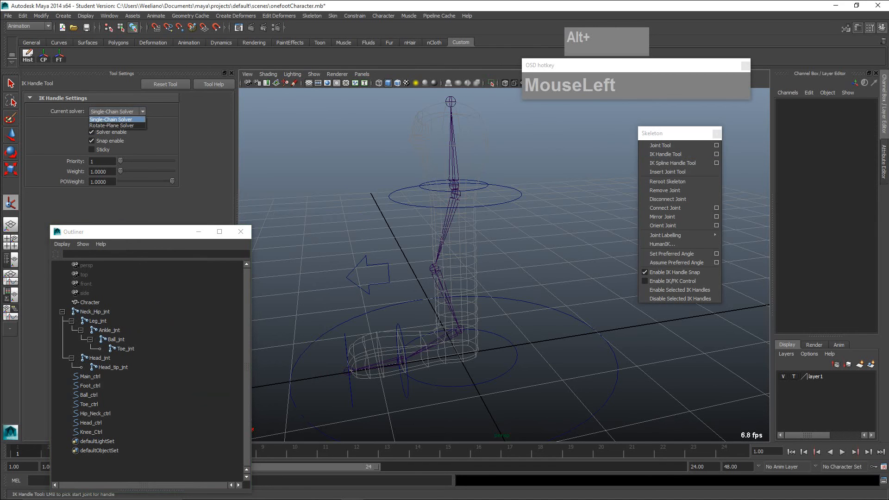
click(116, 119)
click(117, 111)
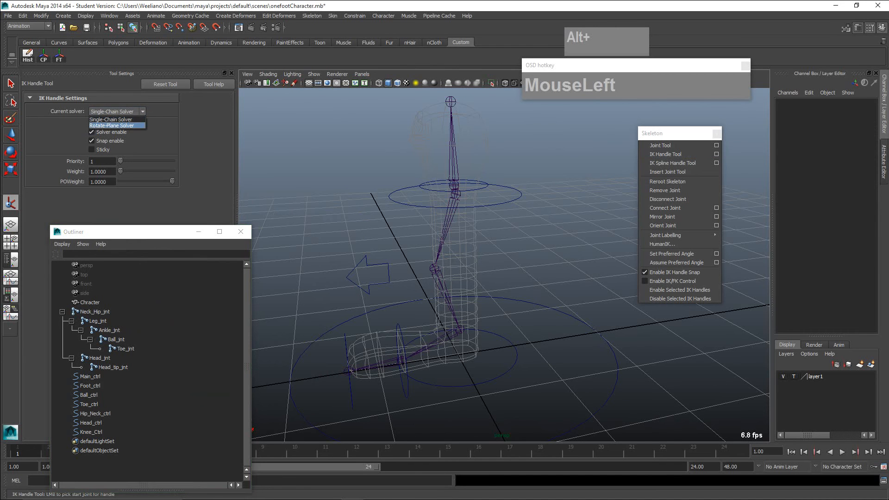
click(111, 126)
click(111, 119)
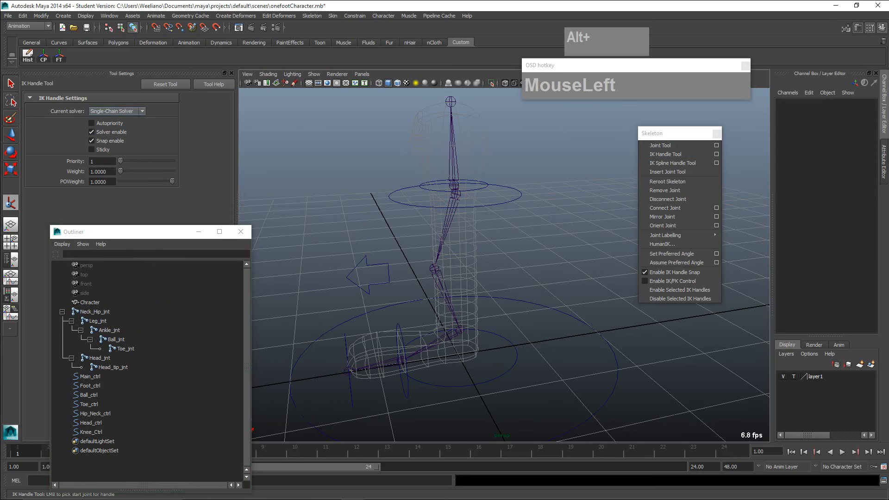
click(118, 111)
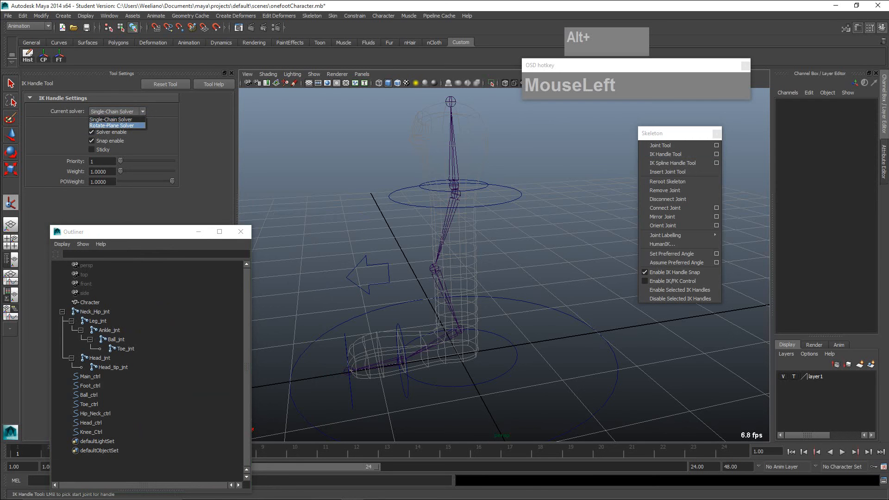
click(111, 126)
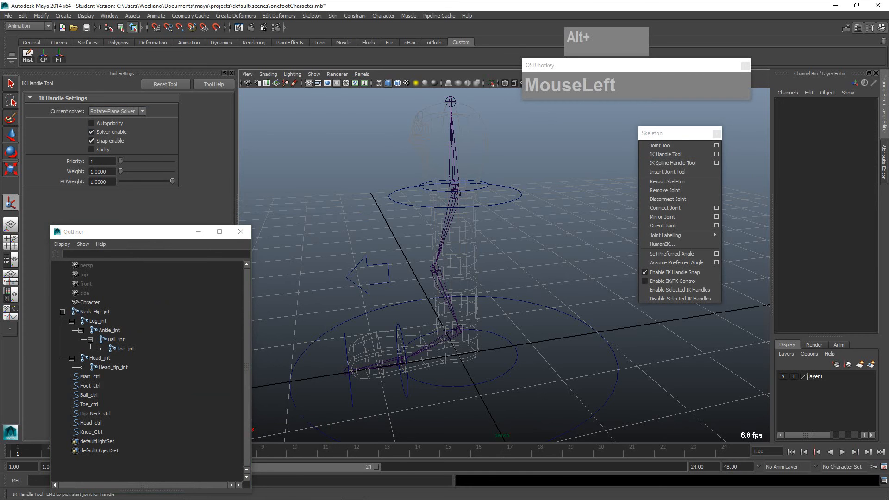
- Create the leg's IK handle from the Neck_Hip_jnt joint to the ankle joint
scroll(504, 257, up, 5)
scroll(504, 257, down, 3)
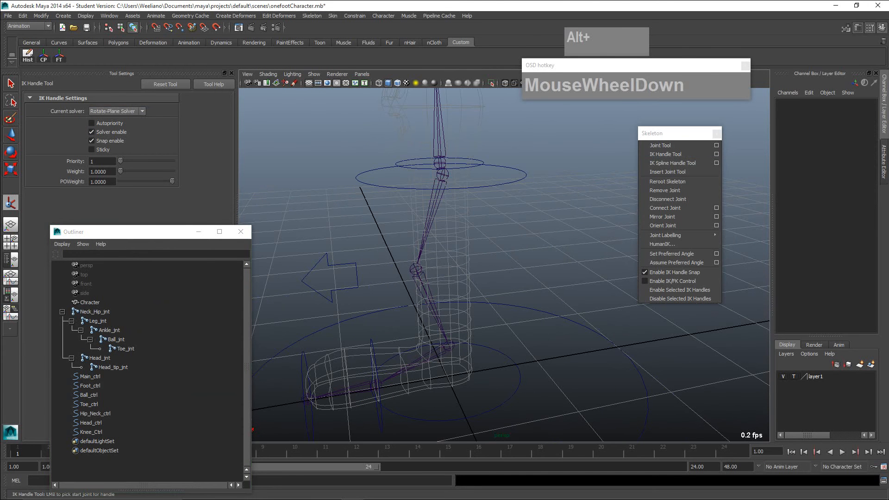
scroll(504, 257, up, 2)
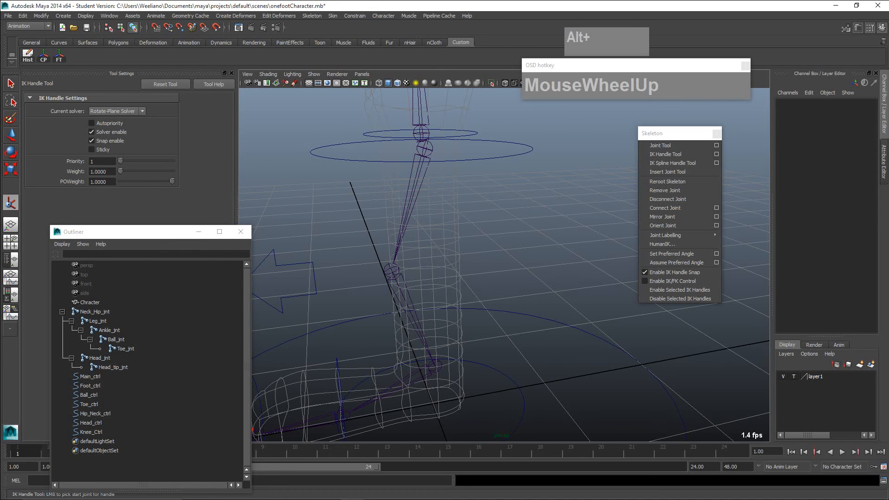
click(424, 149)
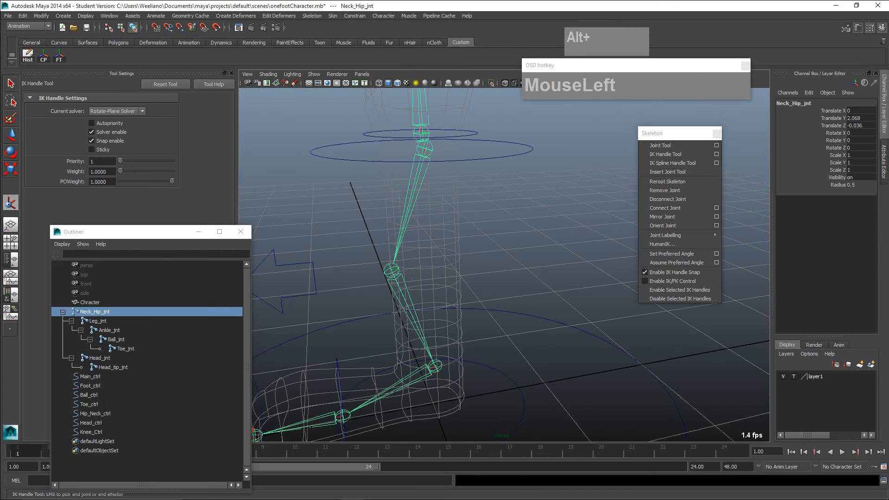
click(434, 366)
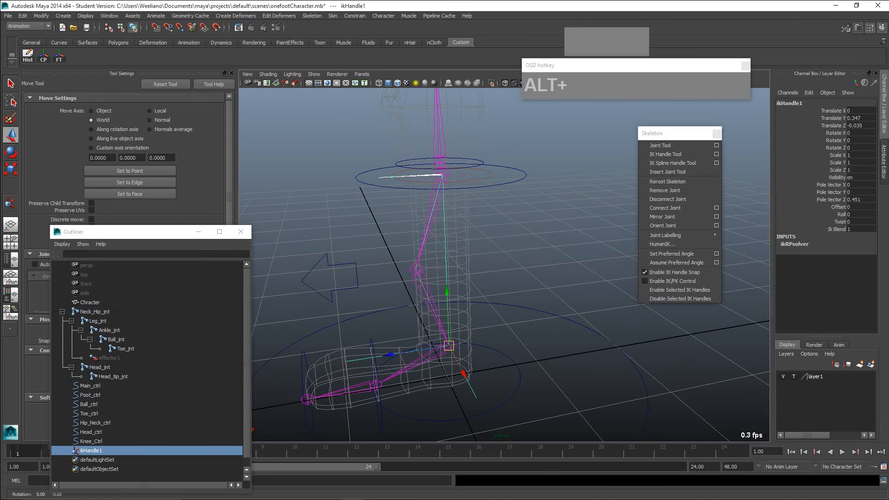
- Examine the ankle's IK handle and the leg's joint chain from several angles
alt+drag(463, 278, 500, 266)
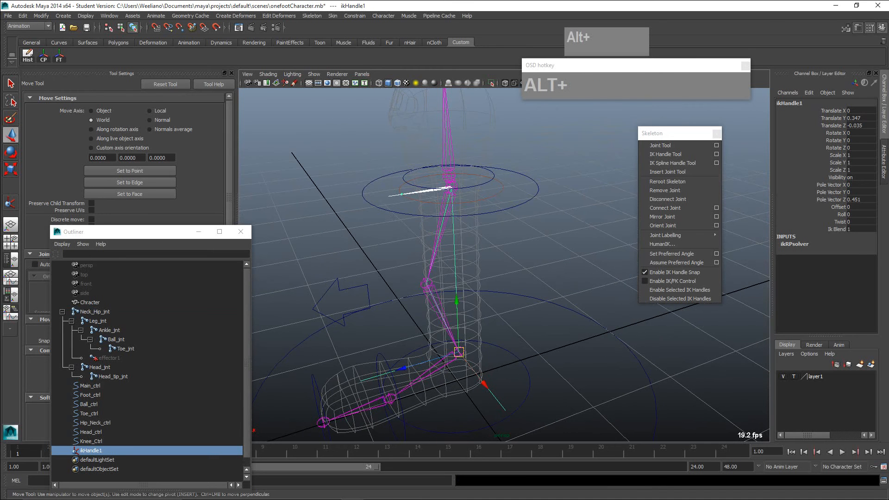
scroll(509, 264, up, 2)
scroll(509, 264, down, 3)
alt+middle_drag(509, 276, 511, 264)
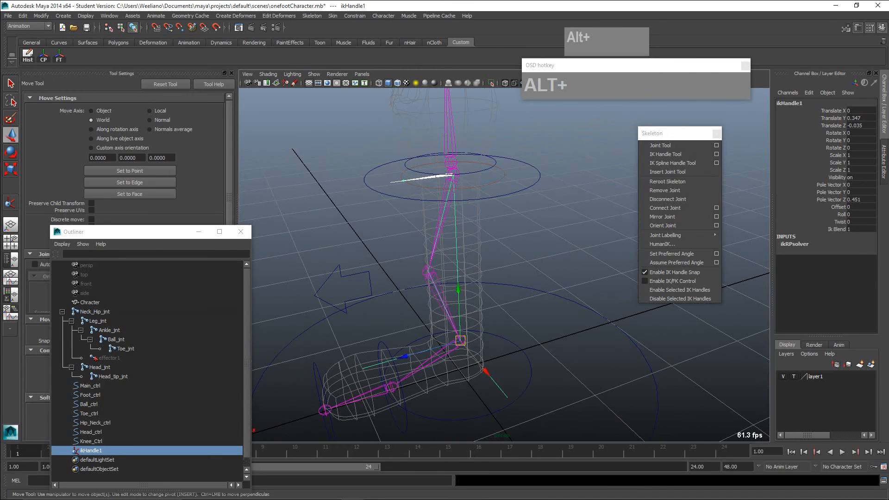
click(460, 341)
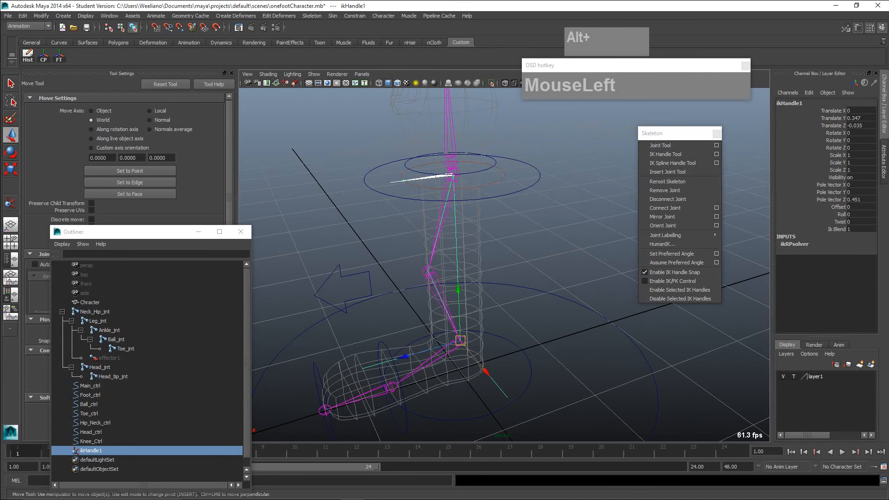
alt+drag(460, 340, 456, 352)
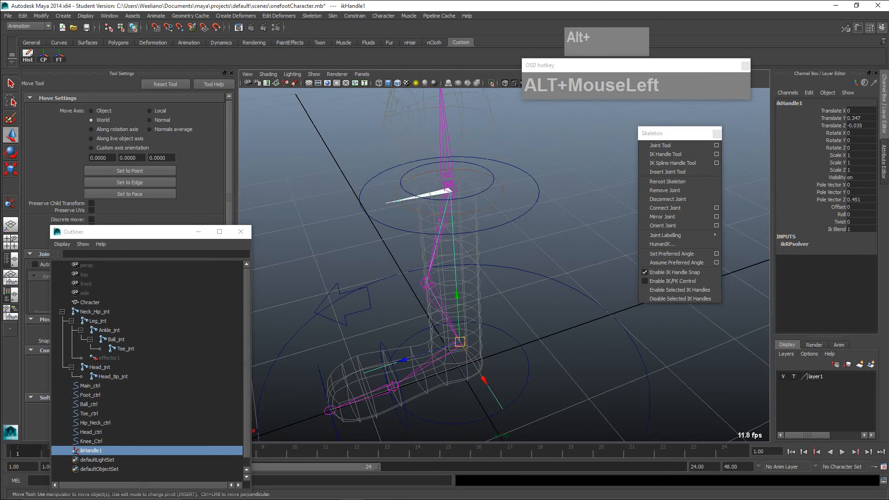
click(10, 202)
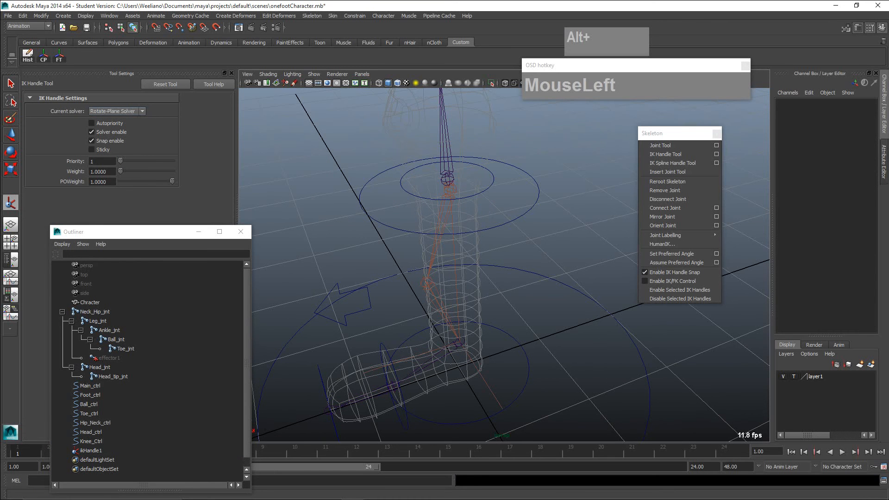
key(q)
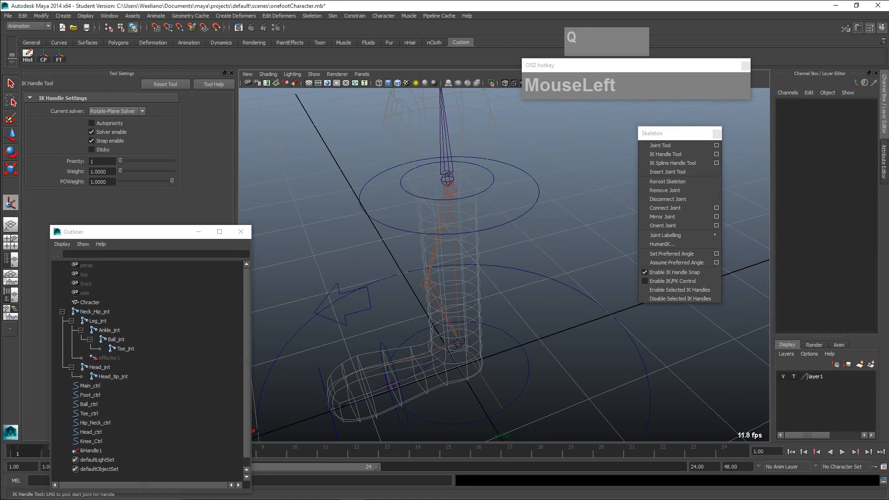
click(460, 342)
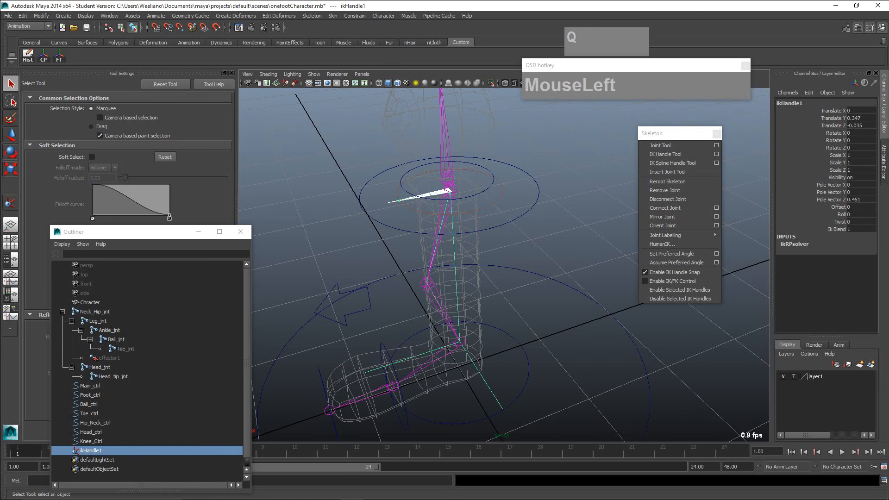
alt+middle_drag(499, 390, 503, 367)
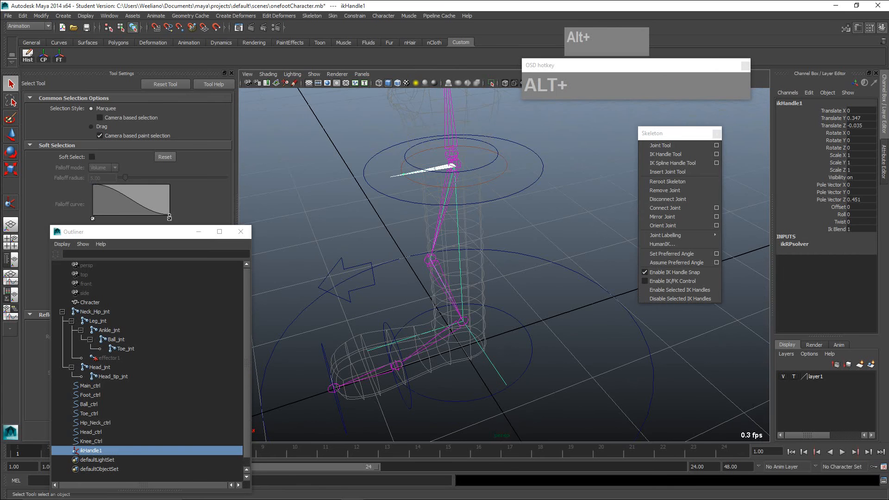
click(503, 367)
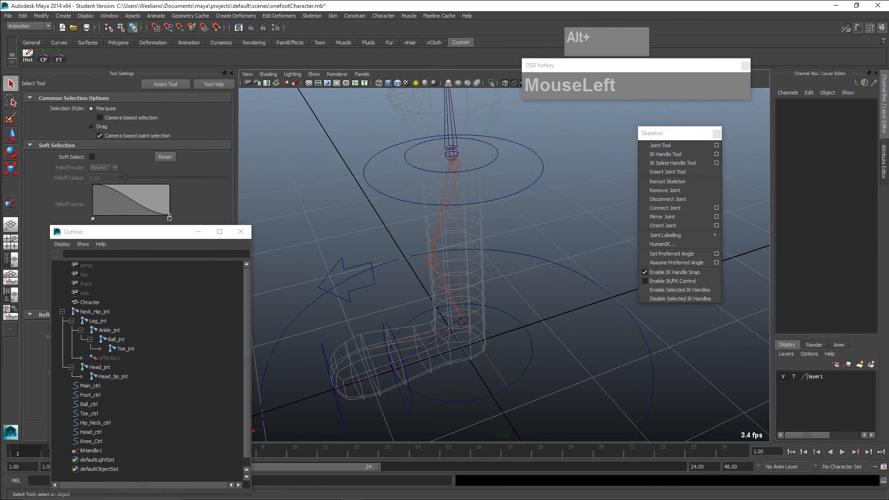
- Test the leg's bend by moving the ankle IK handle up near the hip, and undo the move
click(463, 321)
key(w)
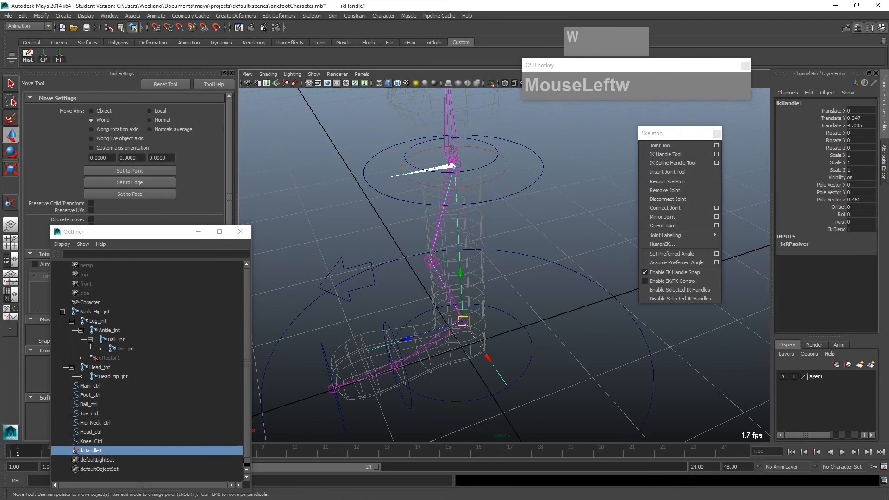
drag(463, 321, 454, 186)
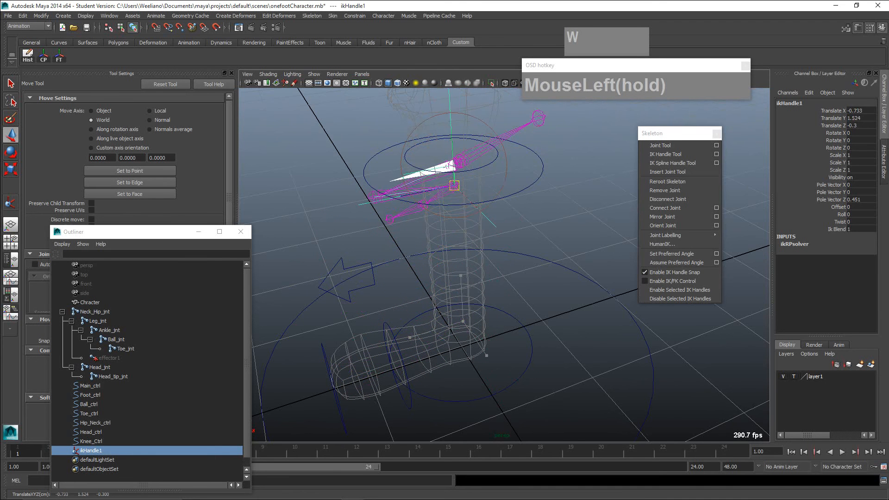
key(z)
- Restart the IK Handle Tool for the foot joints and set its current solver to Single-Chain Solver
alt+drag(412, 371, 405, 329)
scroll(405, 329, up, 2)
alt+middle_drag(406, 329, 502, 270)
alt+drag(502, 270, 495, 274)
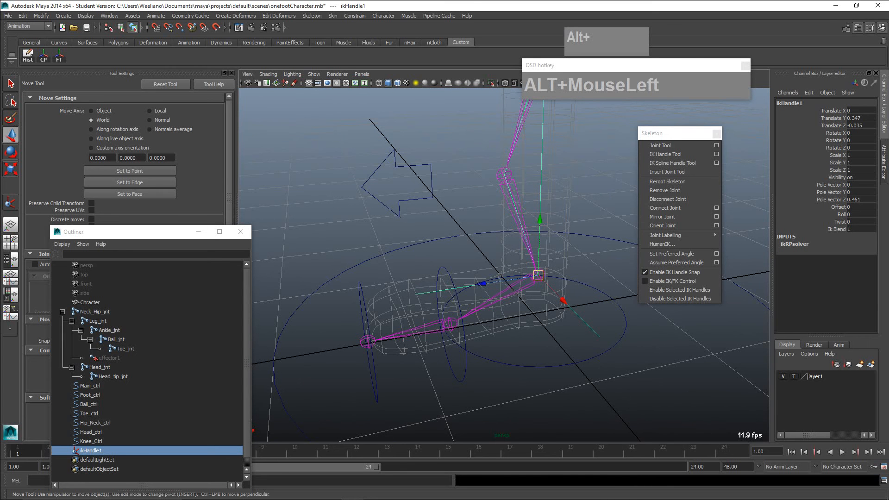
click(665, 154)
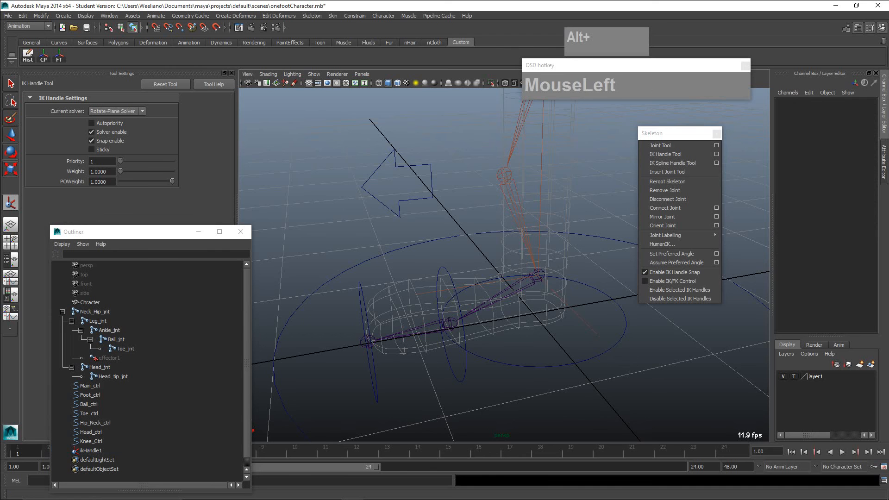
click(116, 111)
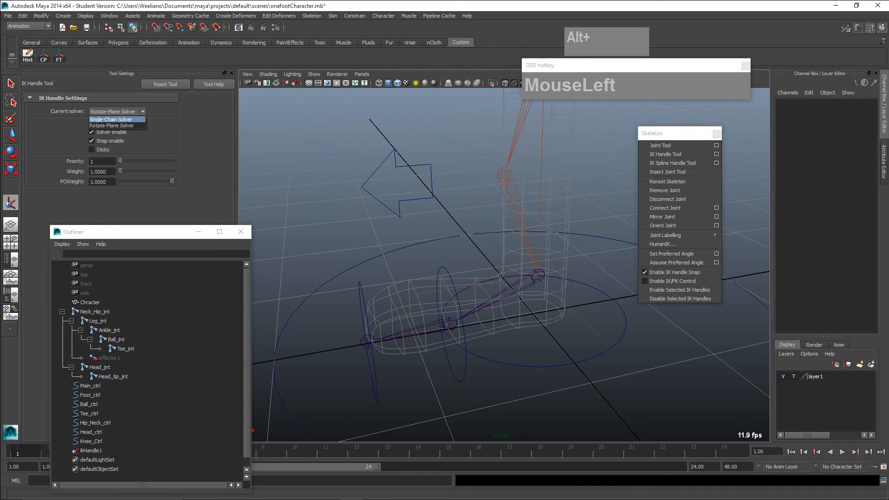
click(111, 120)
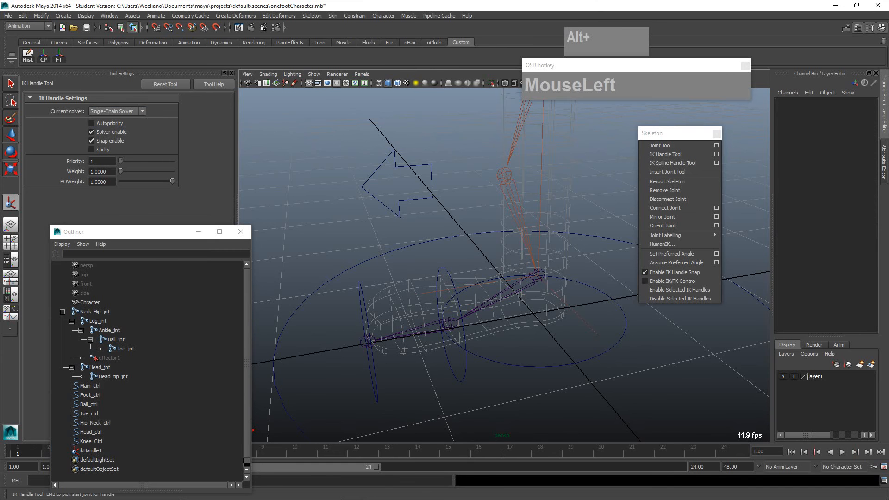
scroll(510, 264, down, 3)
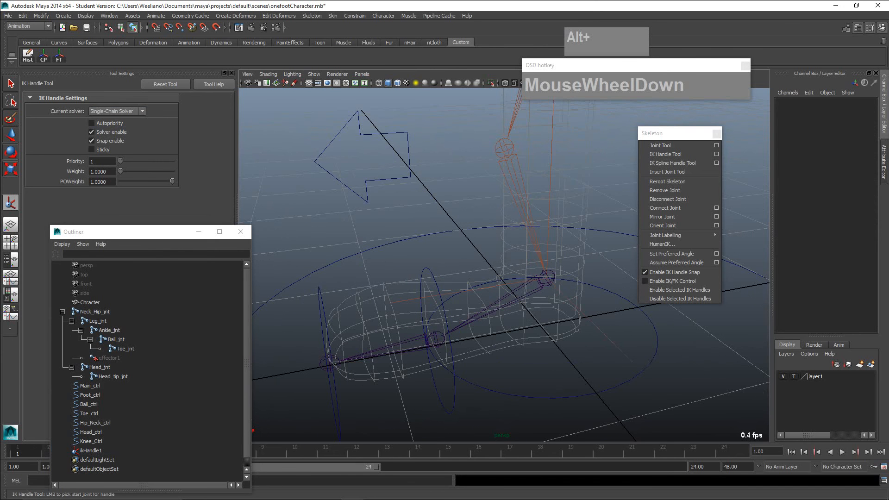
- Create single-chain IK handles from the ankle joint to the ball joint and from the ball joint to the toe joint
click(546, 278)
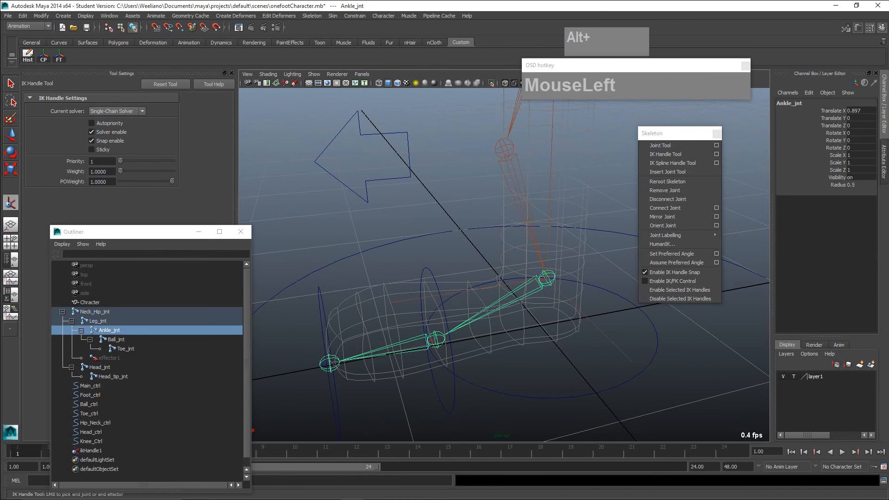
click(435, 339)
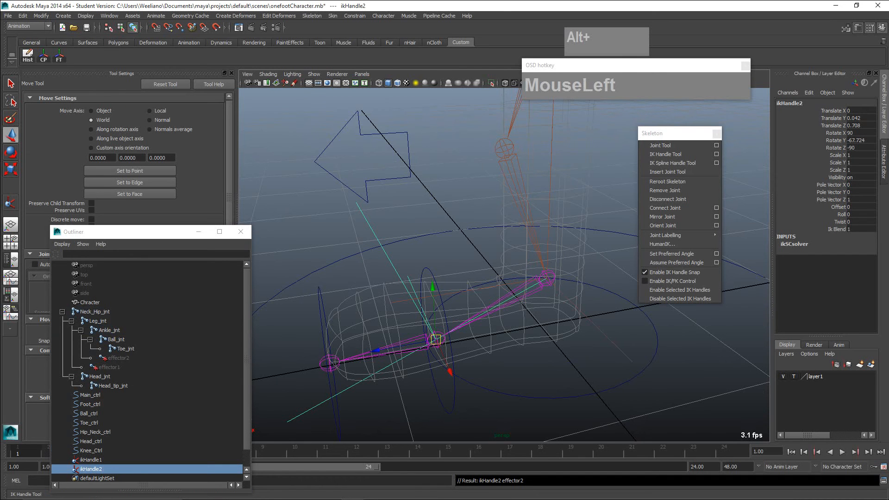
click(10, 203)
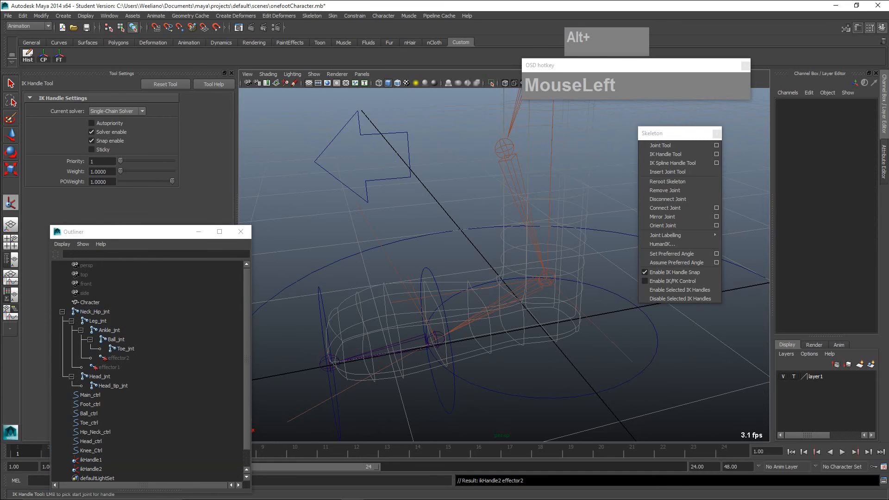
scroll(505, 264, up, 2)
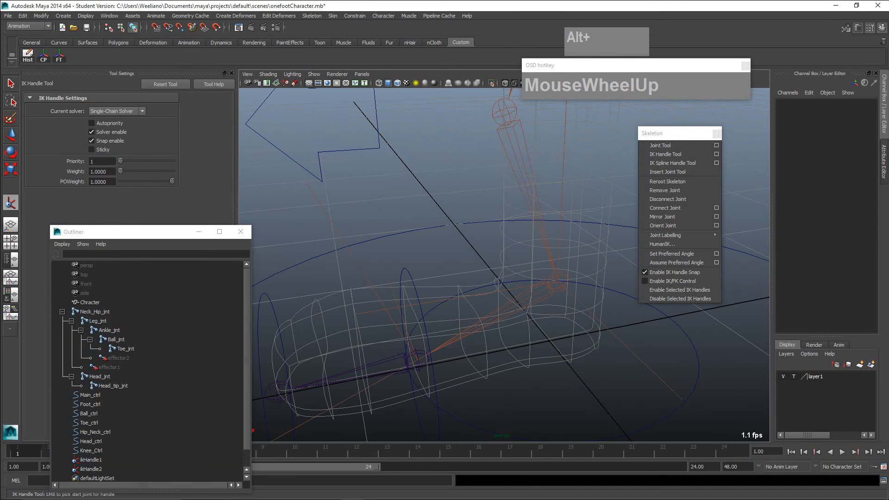
click(417, 360)
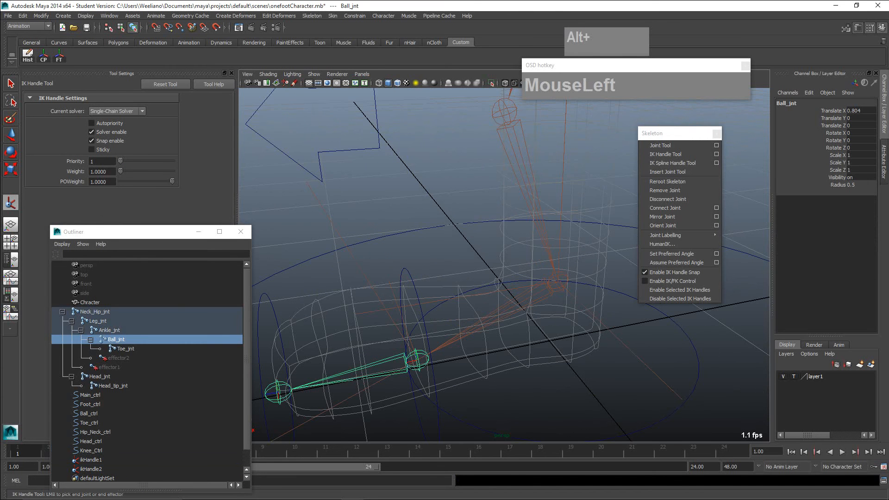
click(278, 392)
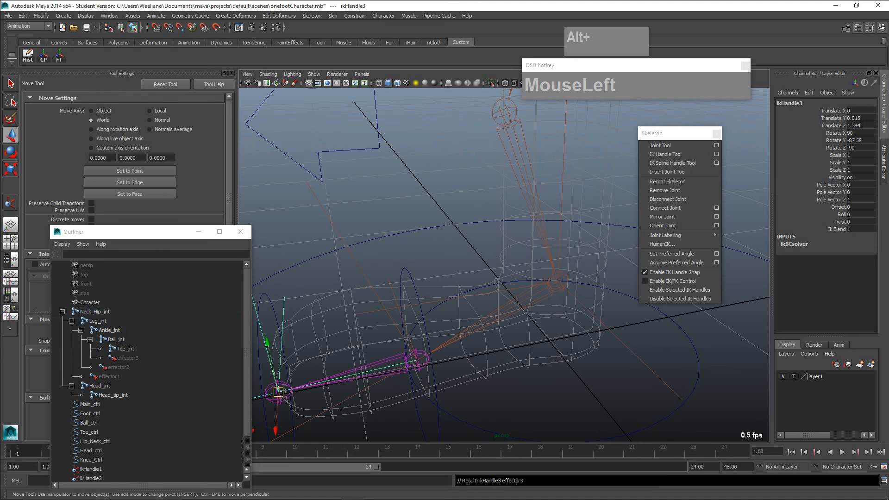
- Test the toe's IK handle by moving it slightly along the vertical axis, and undo the move
scroll(278, 393, down, 2)
scroll(324, 352, down, 1)
mouse_move(324, 352)
alt+mouse_down()
mouse_move(352, 355)
mouse_move(319, 335)
mouse_move(321, 345)
alt+mouse_up()
scroll(320, 336, down, 2)
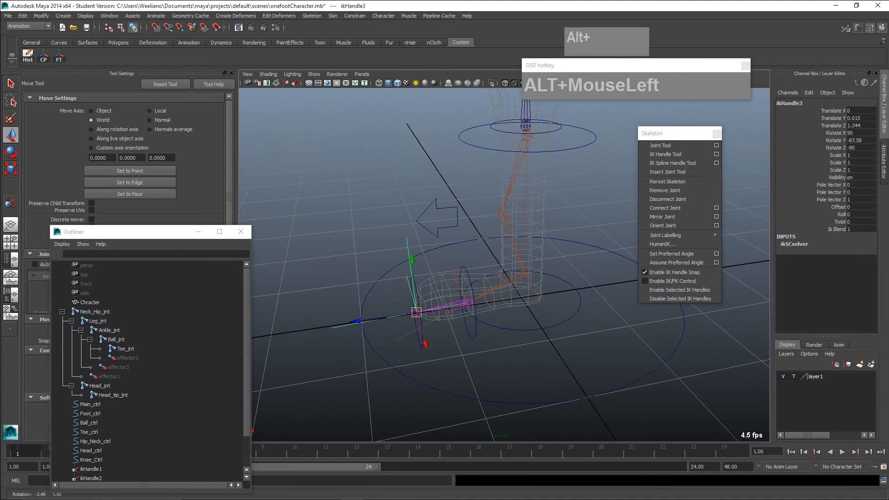
click(352, 296)
click(412, 260)
drag(411, 259, 412, 259)
key(z)
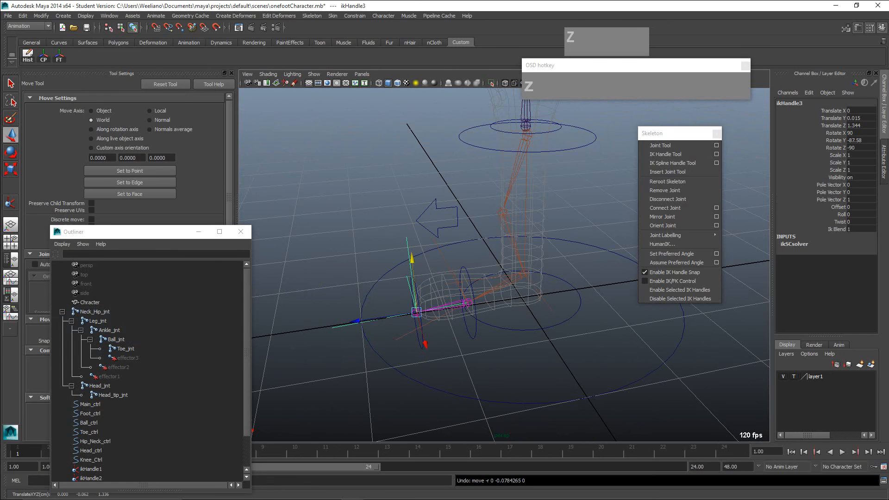
- Test the ball joint's IK handle by moving it upward, and undo the move
click(468, 304)
click(425, 386)
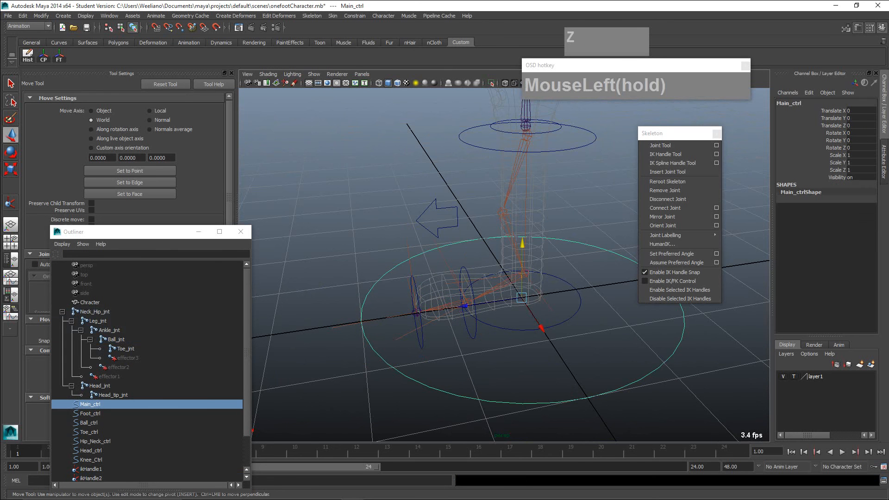
click(467, 303)
mouse_move(466, 251)
mouse_down()
mouse_move(465, 218)
mouse_move(466, 262)
mouse_move(464, 234)
mouse_up()
key(z)
- Parent Head_ctrl under Hip_Neck_ctrl and select Hip_Neck_ctrl to check the hierarchy
scroll(468, 245, down, 5)
mouse_move(468, 245)
alt+middle_down()
mouse_move(455, 271)
mouse_move(465, 283)
mouse_move(465, 259)
alt+middle_up()
scroll(456, 270, up, 7)
scroll(465, 258, down, 3)
alt+drag(465, 258, 475, 254)
scroll(470, 256, up, 3)
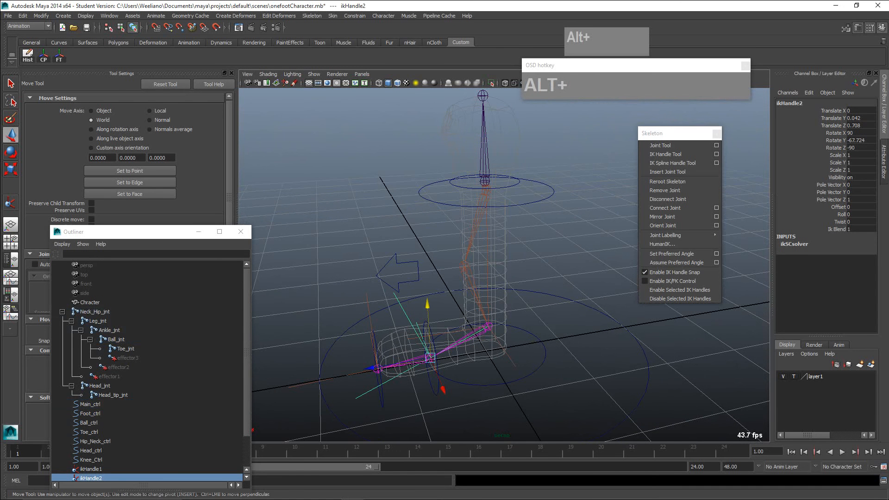
alt+middle_drag(474, 253, 501, 352)
scroll(460, 271, up, 5)
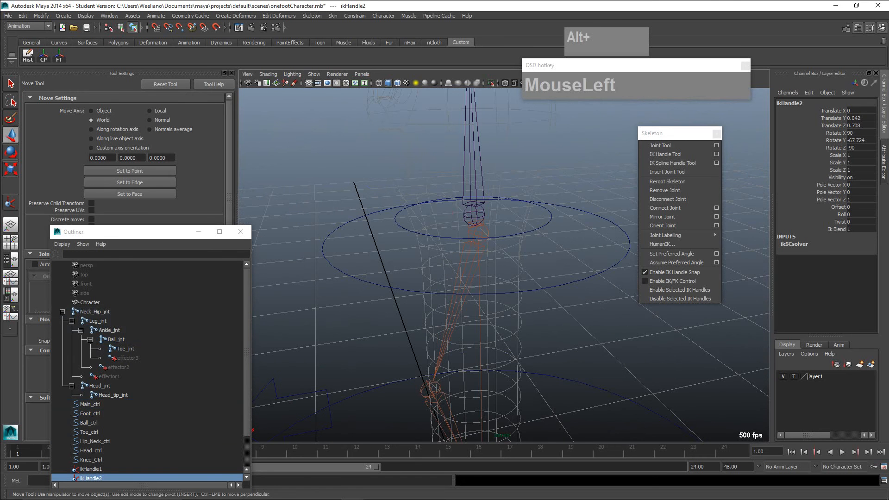
click(509, 236)
mouse_move(509, 237)
alt+mouse_down()
mouse_move(510, 253)
mouse_move(509, 233)
alt+mouse_up()
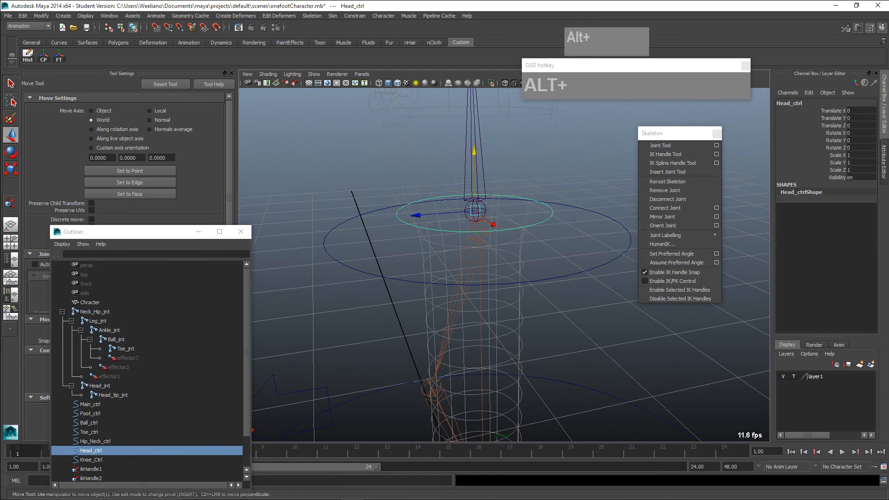
click(518, 250)
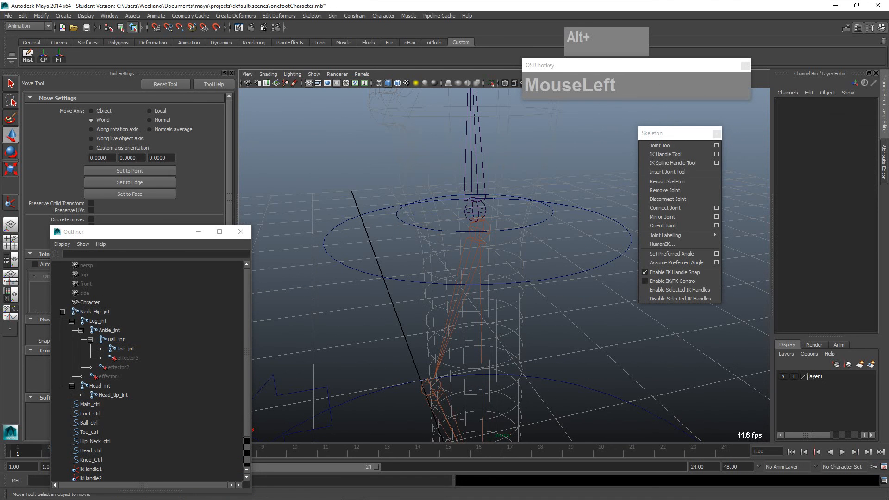
click(509, 231)
shift+click(514, 283)
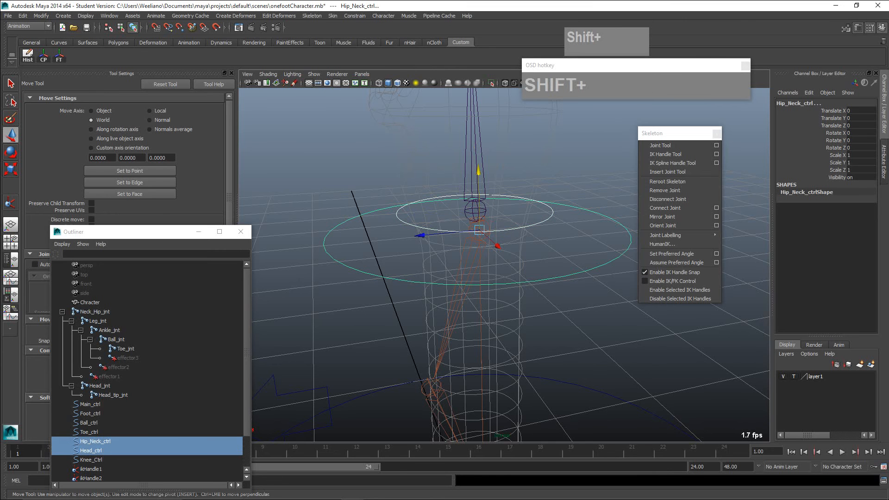
key(p)
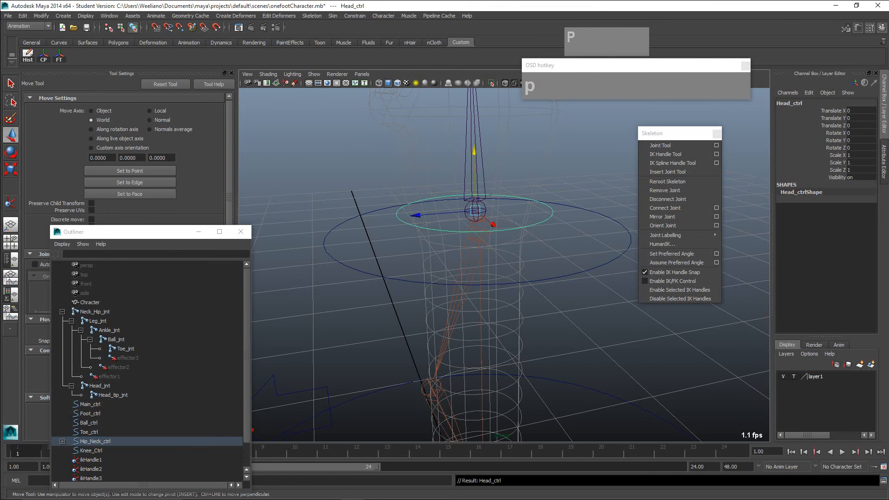
click(95, 441)
- Parent Hip_Neck_ctrl under Main_ctrl and select Main_ctrl to check the hierarchy
scroll(481, 278, down, 3)
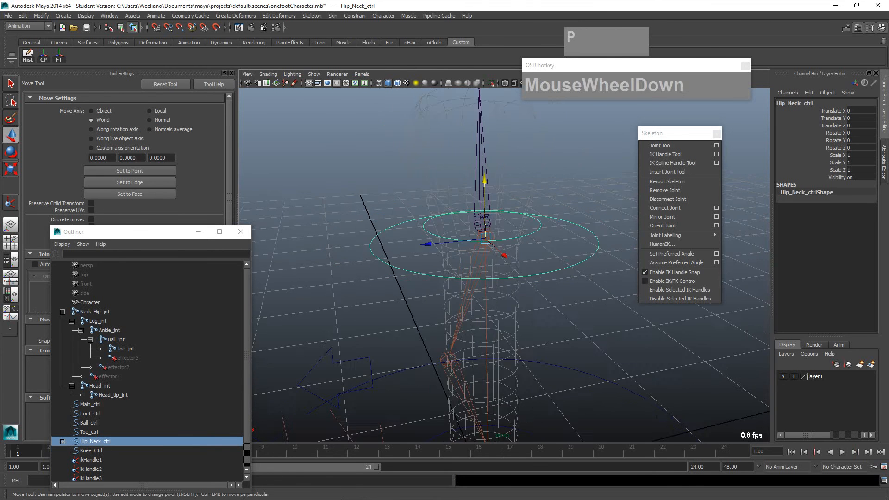
alt+middle_drag(482, 278, 456, 159)
scroll(455, 159, down, 4)
alt+drag(463, 260, 463, 248)
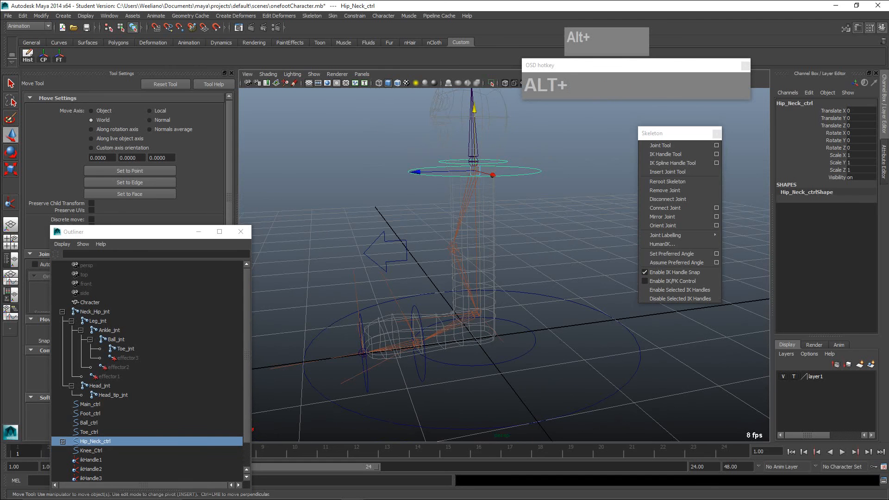
click(569, 222)
click(523, 175)
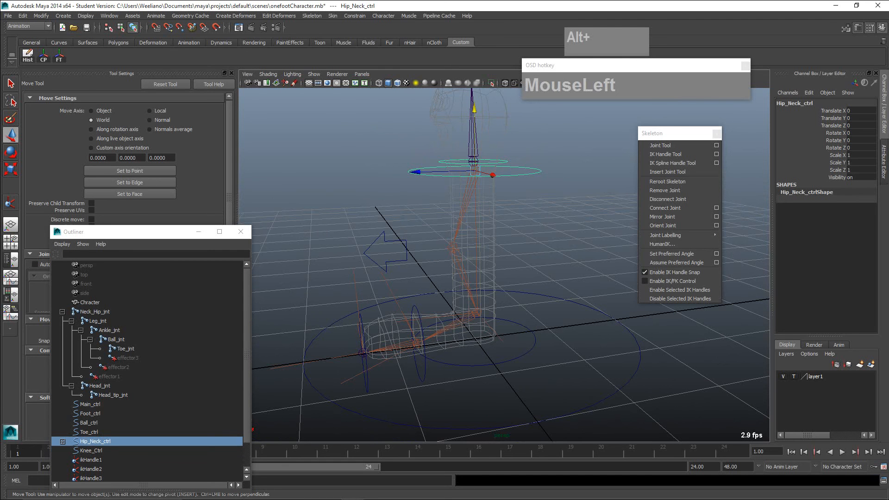
click(569, 222)
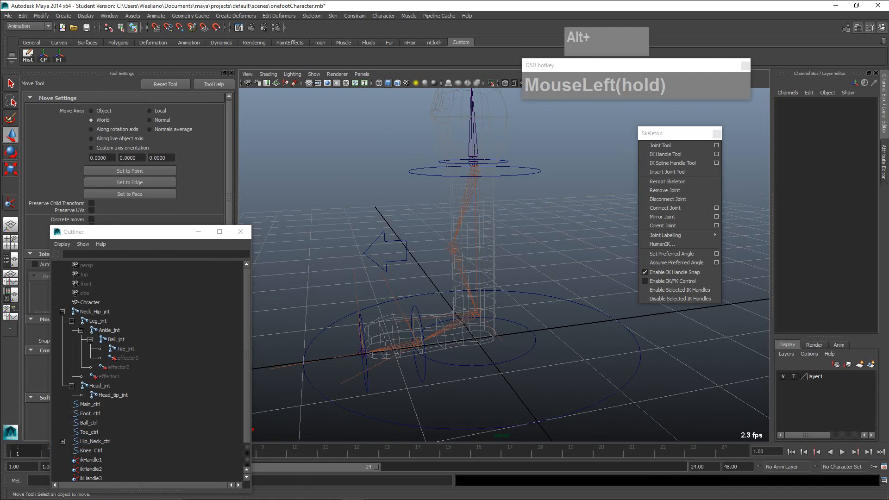
click(523, 175)
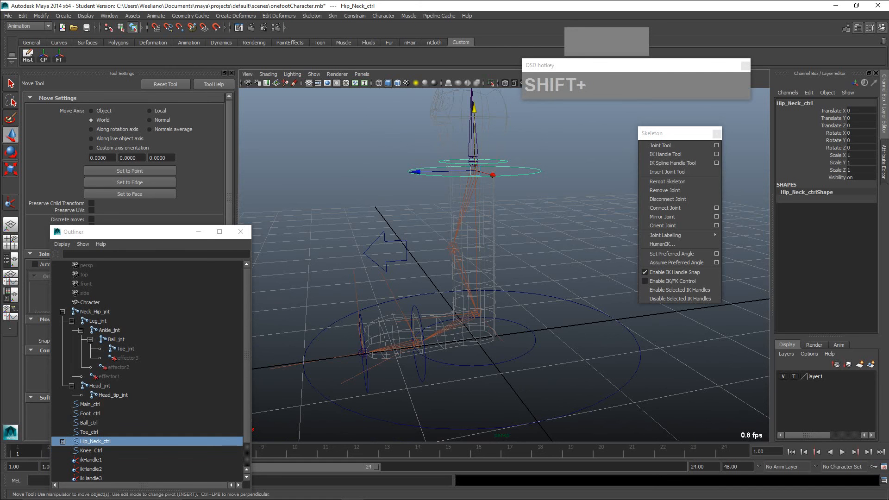
shift+click(570, 302)
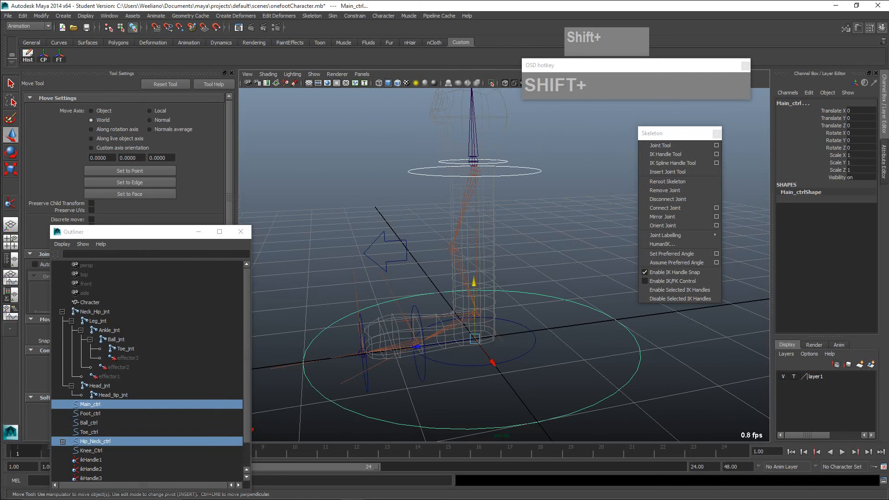
key(p)
click(574, 241)
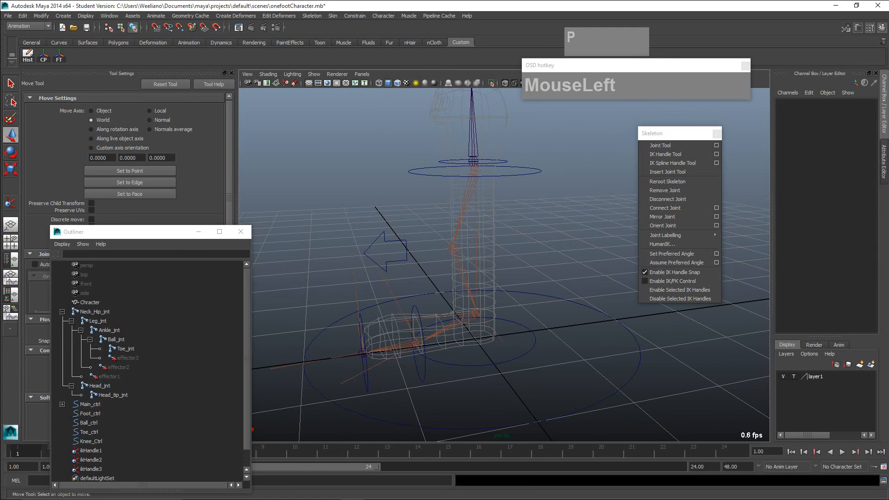
click(91, 404)
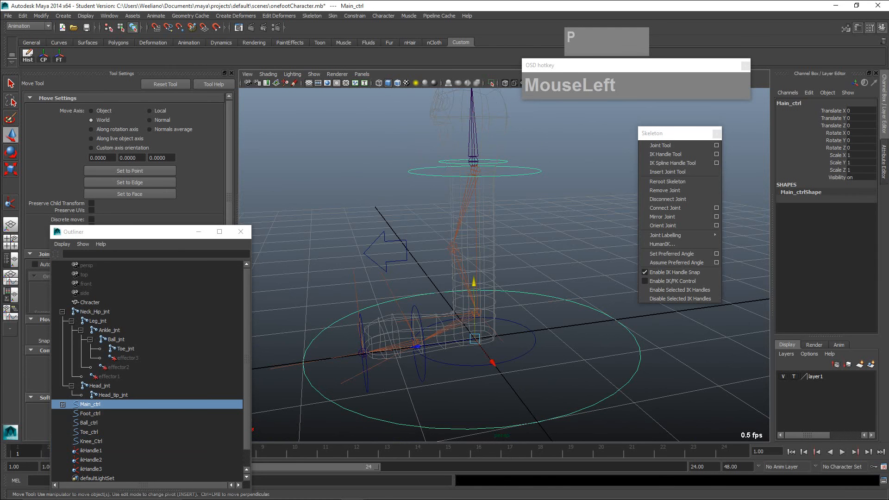
- Parent the ankle's ikHandle1 and the ball's ikHandle2 under Ball_ctrl
scroll(486, 305, up, 3)
alt+middle_drag(486, 320, 519, 245)
scroll(530, 227, up, 3)
alt+drag(519, 244, 513, 260)
scroll(517, 258, up, 2)
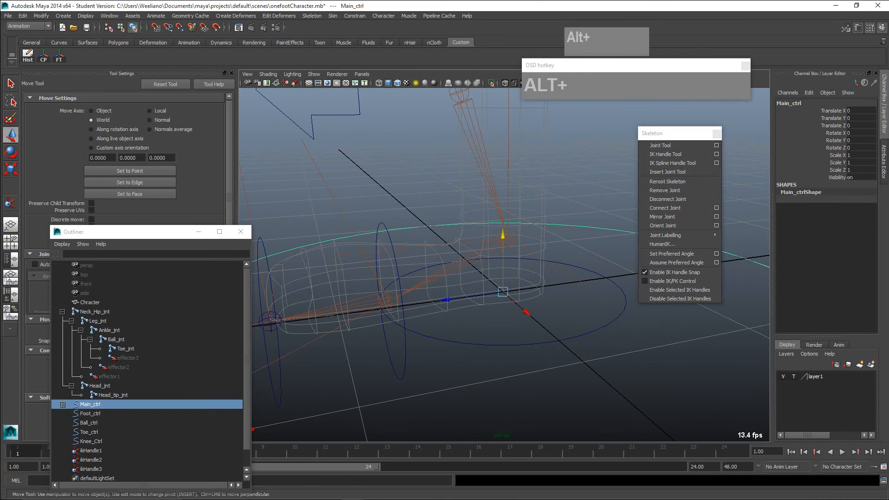
click(512, 240)
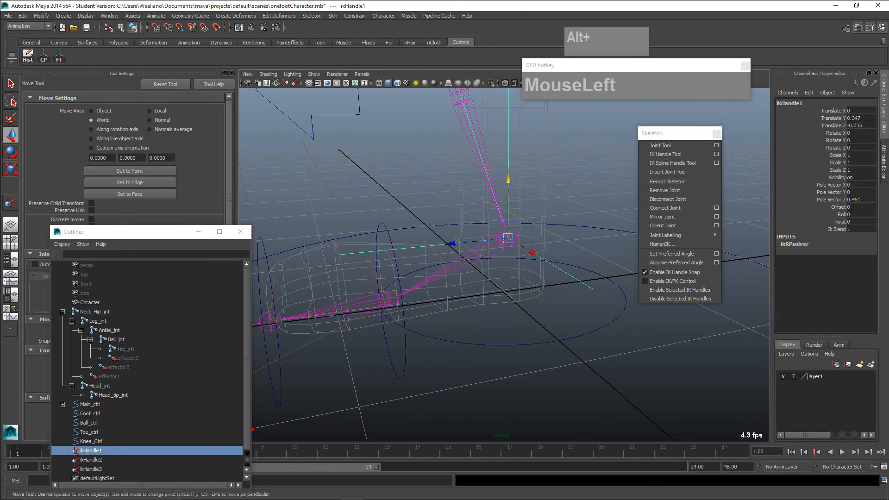
shift+click(389, 301)
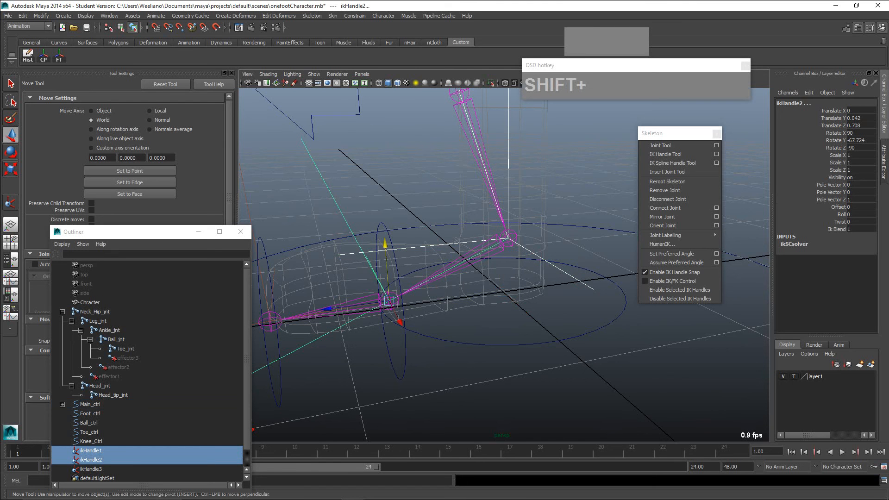
shift+click(405, 350)
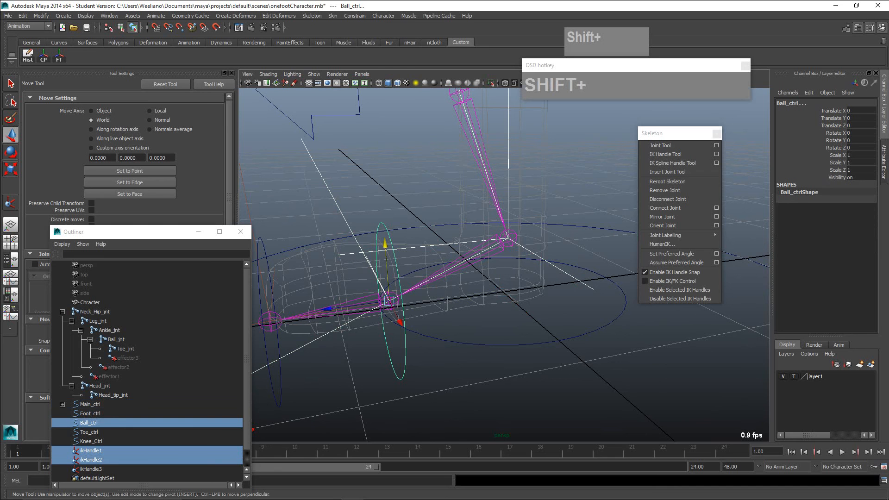
key(p)
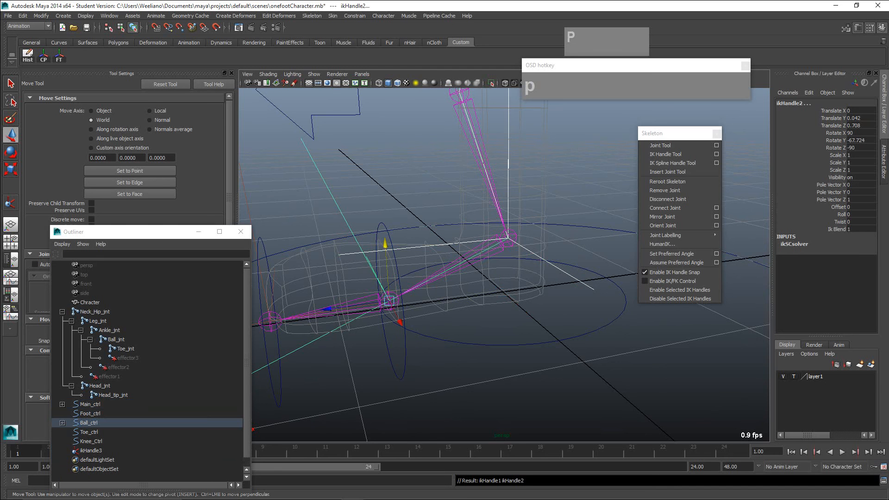
- Test the foot's heel lift by rotating Ball_ctrl about its X axis, and undo the rotation
click(88, 423)
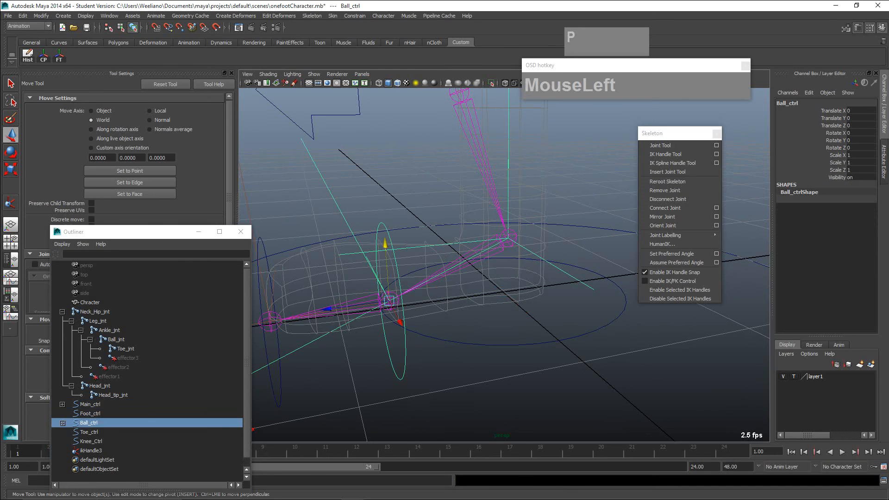
key(e)
mouse_move(420, 225)
mouse_down()
mouse_move(389, 218)
mouse_move(430, 226)
mouse_move(398, 220)
mouse_move(449, 216)
mouse_move(425, 212)
mouse_move(464, 222)
mouse_move(416, 209)
mouse_up()
key(z)
scroll(401, 220, down, 2)
key(z)
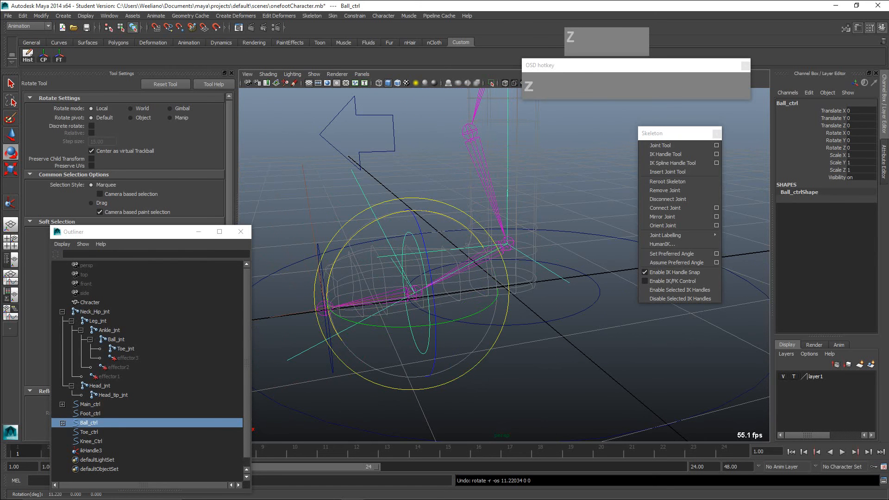
- Parent Ball_ctrl under Toe_ctrl
click(428, 178)
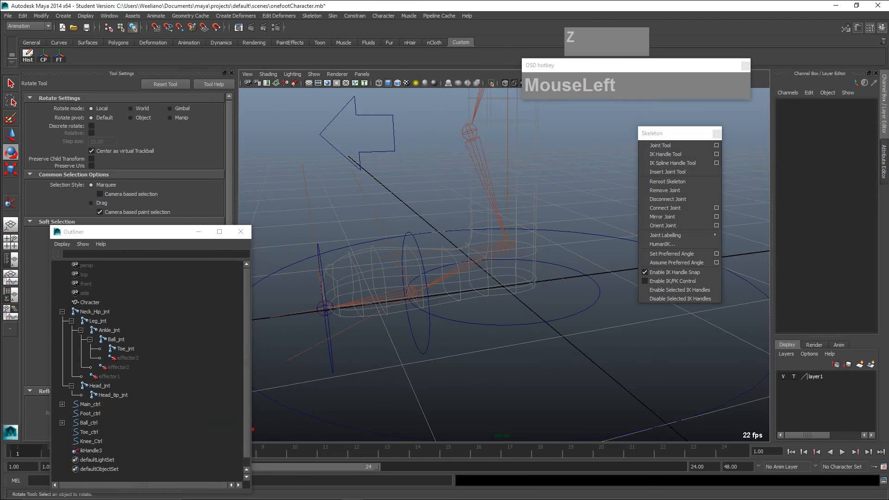
alt+middle_drag(428, 179, 485, 164)
click(475, 229)
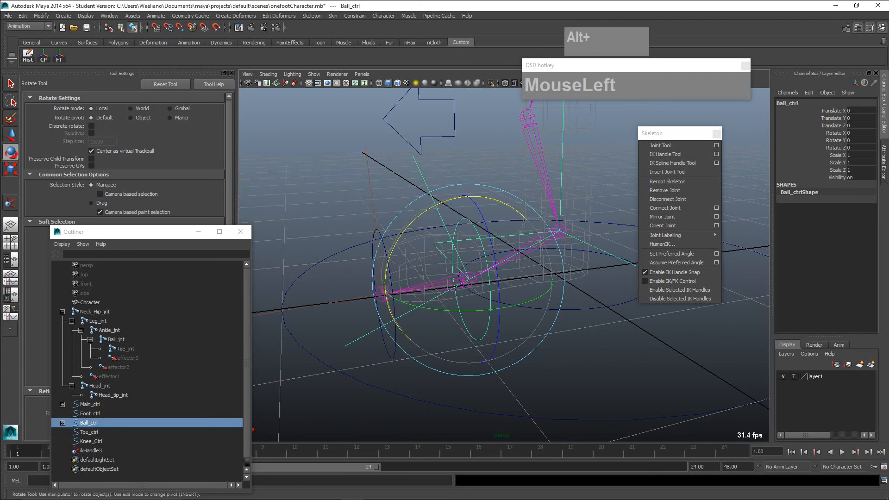
key(w)
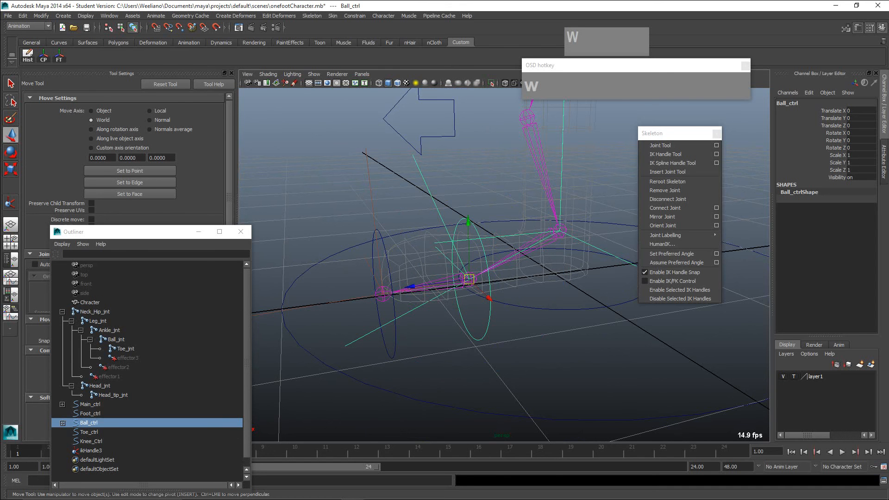
click(469, 279)
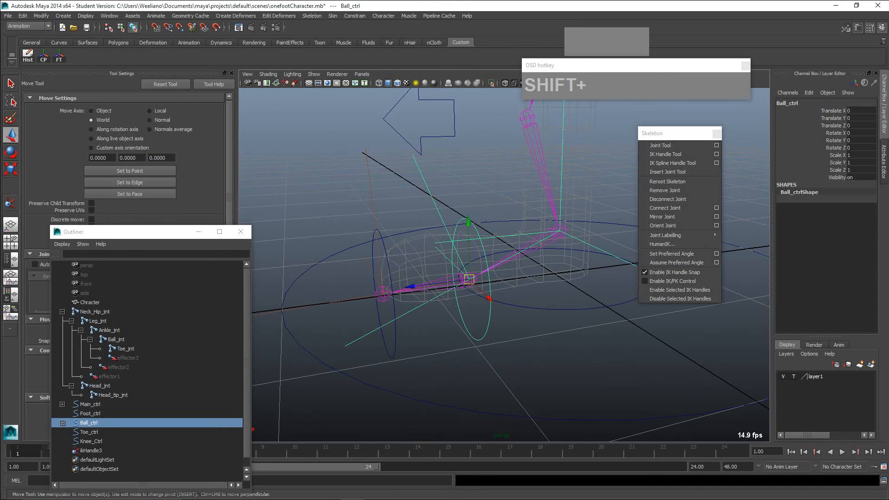
shift+click(379, 232)
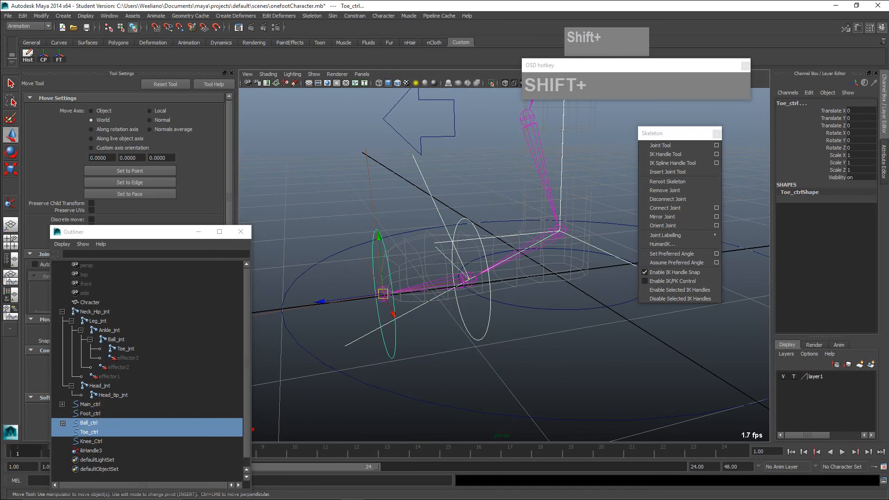
key(shift+p)
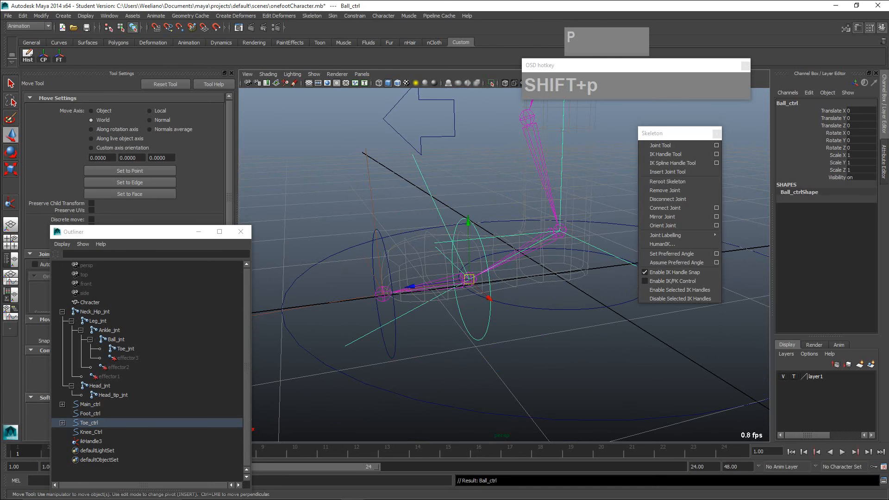
- Test the toe pivot by rotating Toe_ctrl with the ball control parented to it, and undo the rotation
click(339, 207)
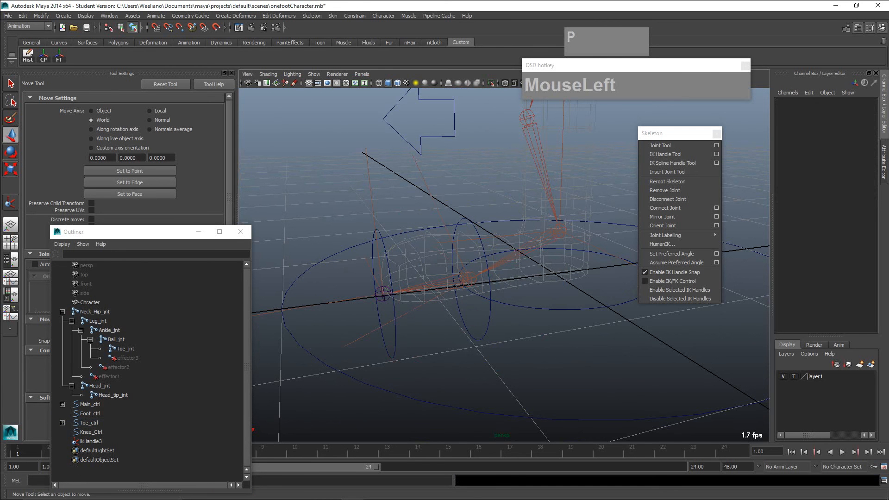
click(375, 230)
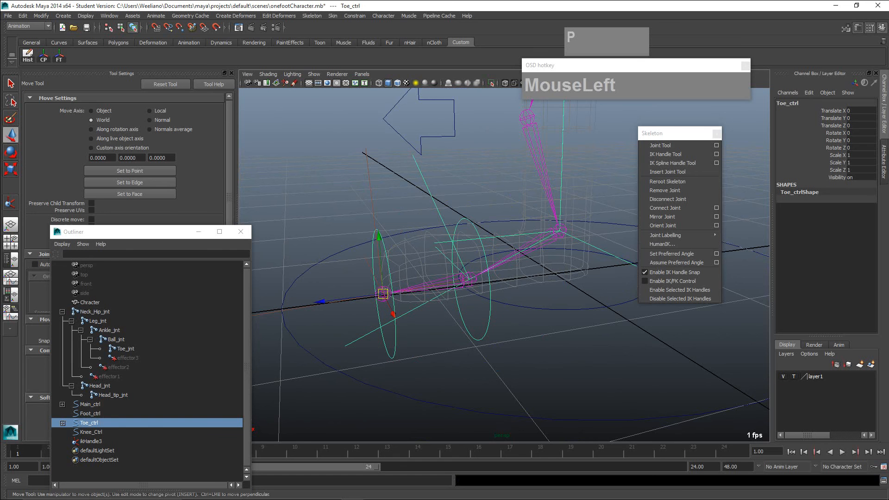
key(e)
mouse_move(402, 213)
mouse_down()
mouse_move(383, 211)
mouse_move(395, 214)
mouse_up()
key(z)
click(341, 180)
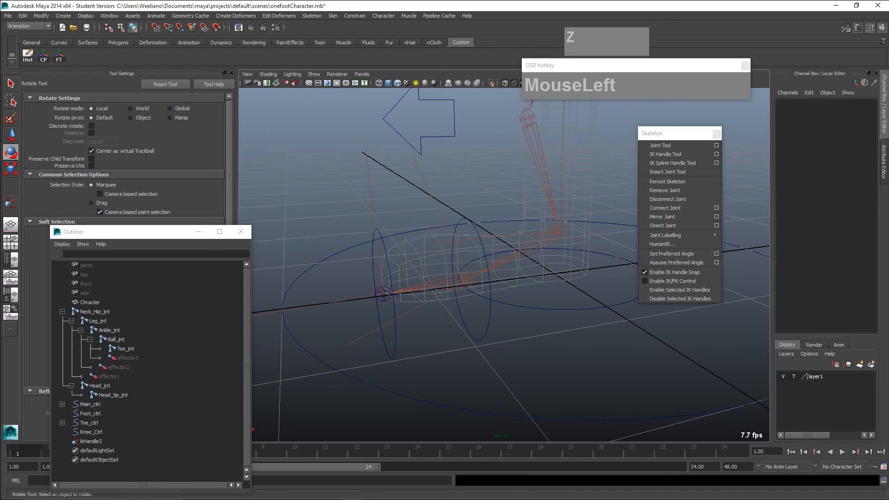
- Parent the toe's ikHandle3 under Toe_ctrl and expand Toe_ctrl in the Outliner to check its children
click(369, 178)
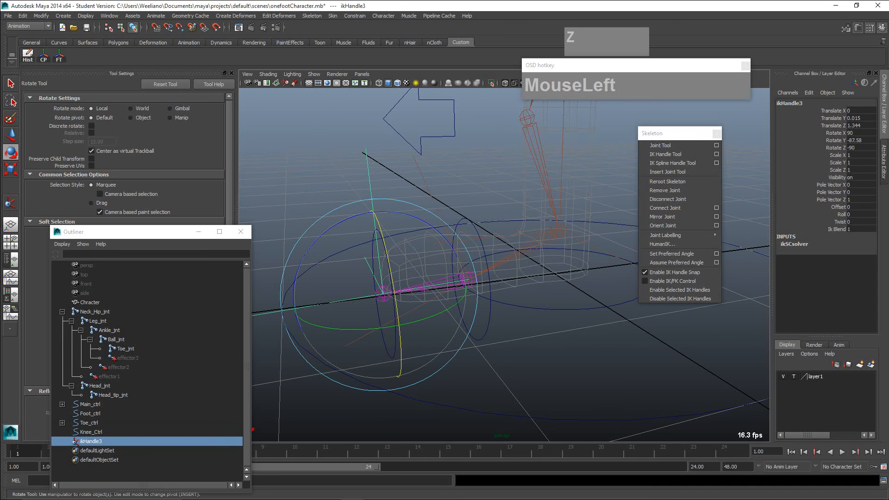
key(q)
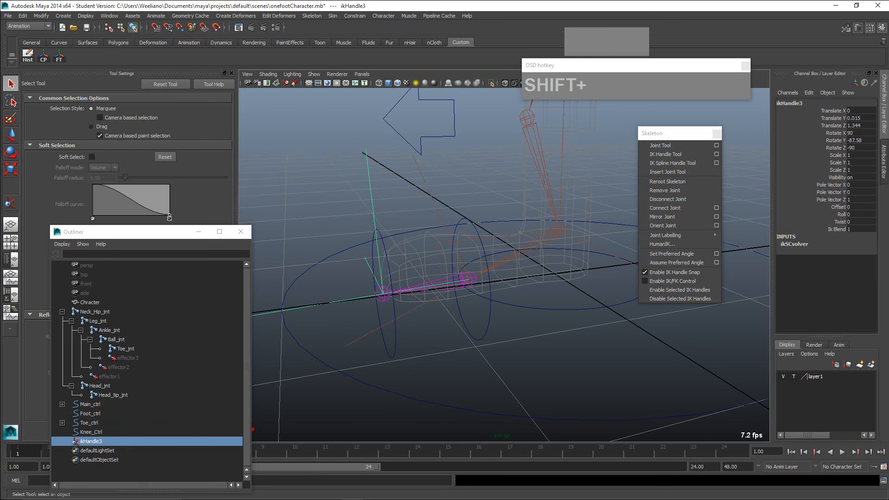
shift+click(394, 324)
key(p)
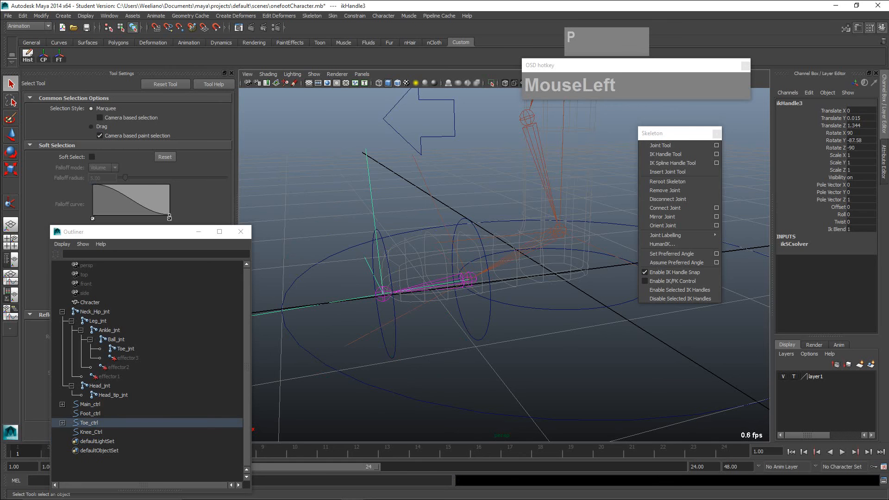
click(62, 423)
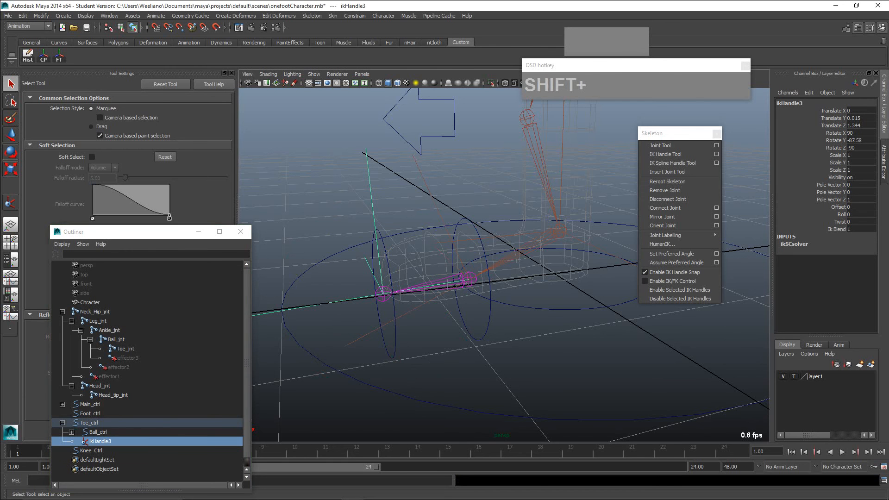
shift+click(89, 423)
- Test Toe_ctrl again by rotating it about its X axis with ikHandle3 parented, and undo the rotation
click(320, 375)
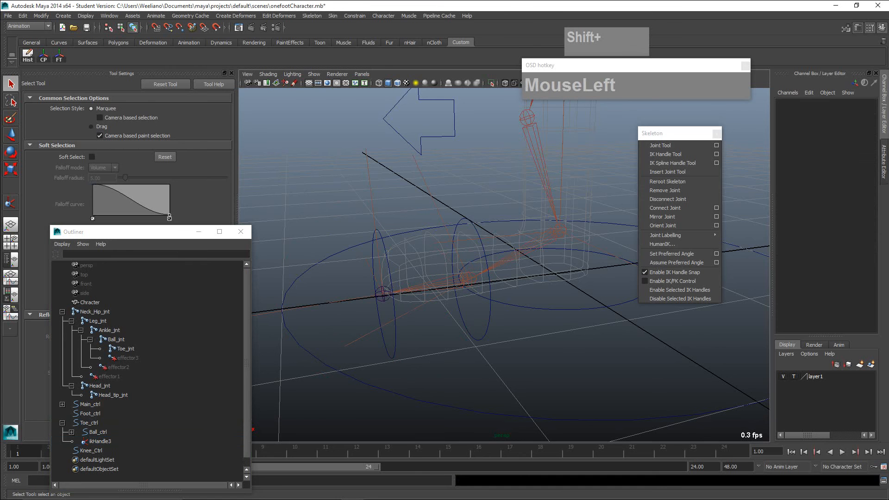
click(386, 346)
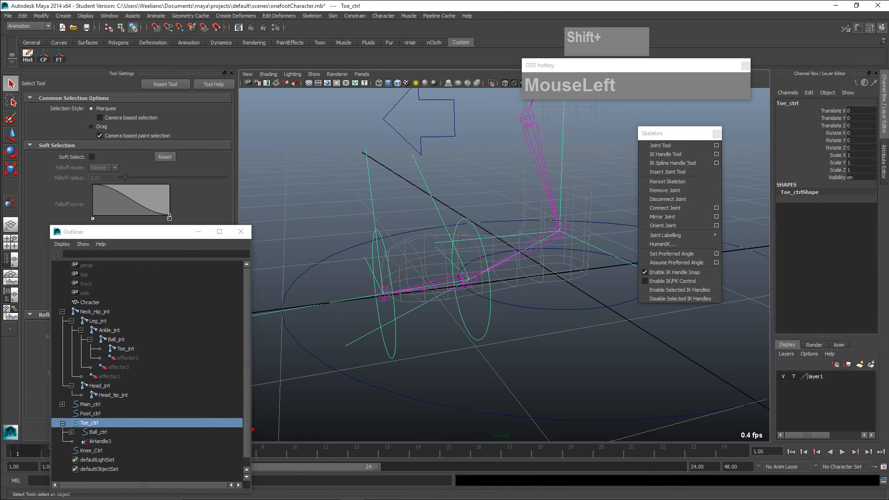
key(e)
drag(422, 221, 408, 232)
key(z)
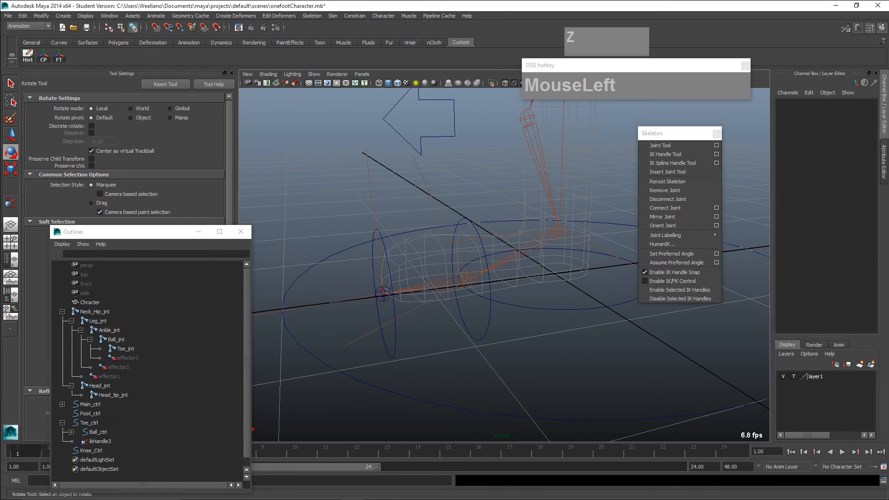
- Parent Toe_ctrl under Foot_ctrl
click(384, 243)
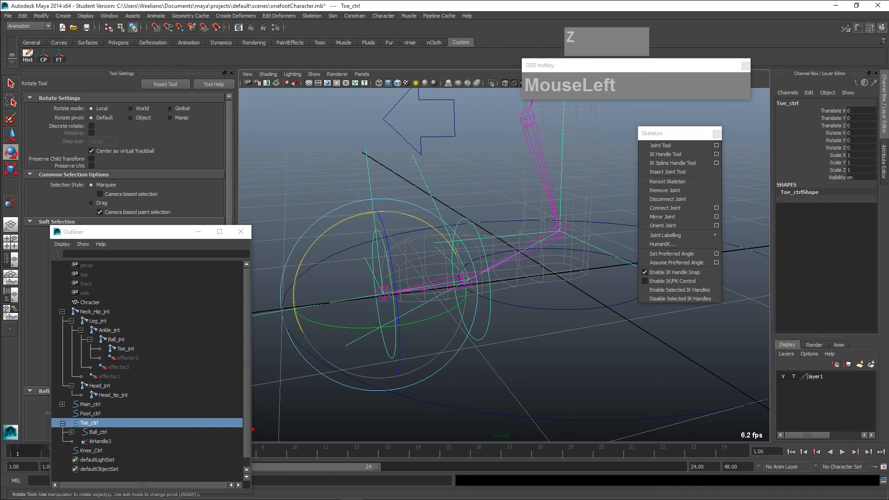
key(q)
click(343, 204)
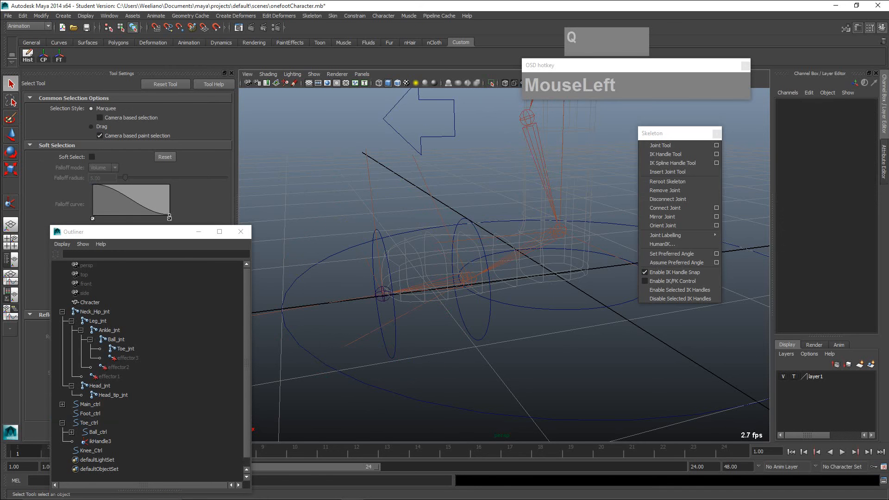
click(383, 243)
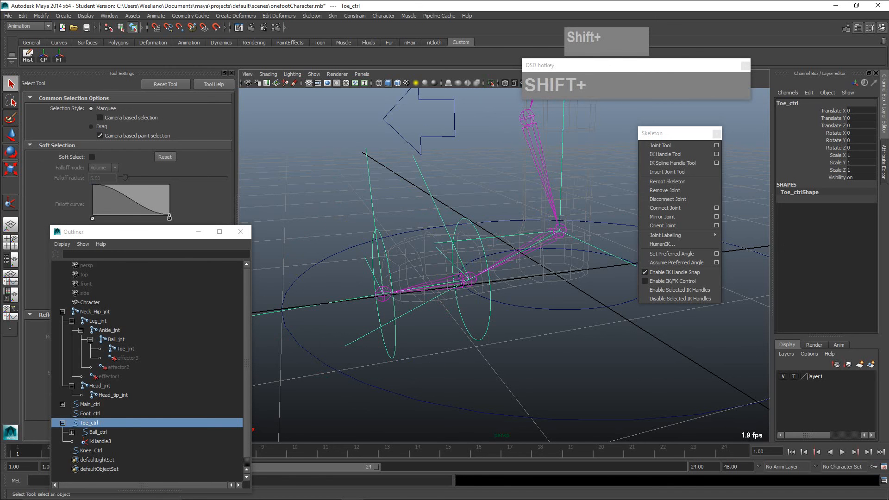
shift+click(562, 310)
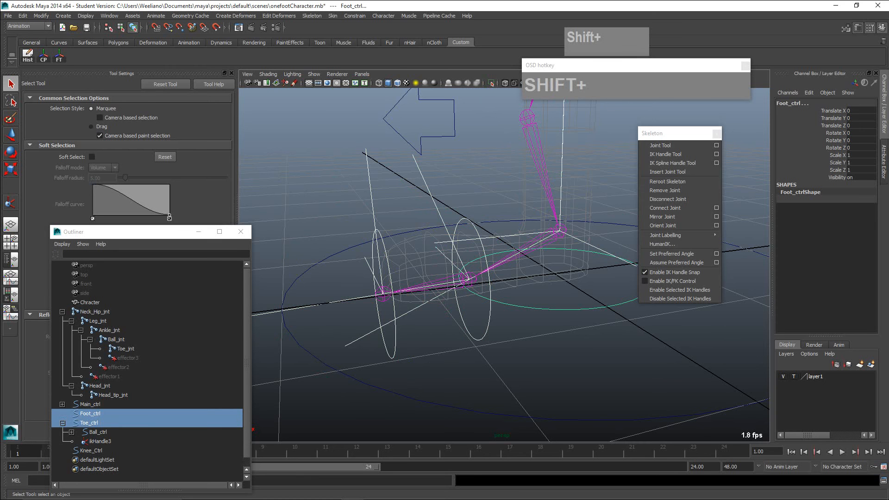
key(p)
- Test the foot hierarchy by moving Foot_ctrl freely, and undo the move
click(563, 309)
scroll(562, 310, down, 4)
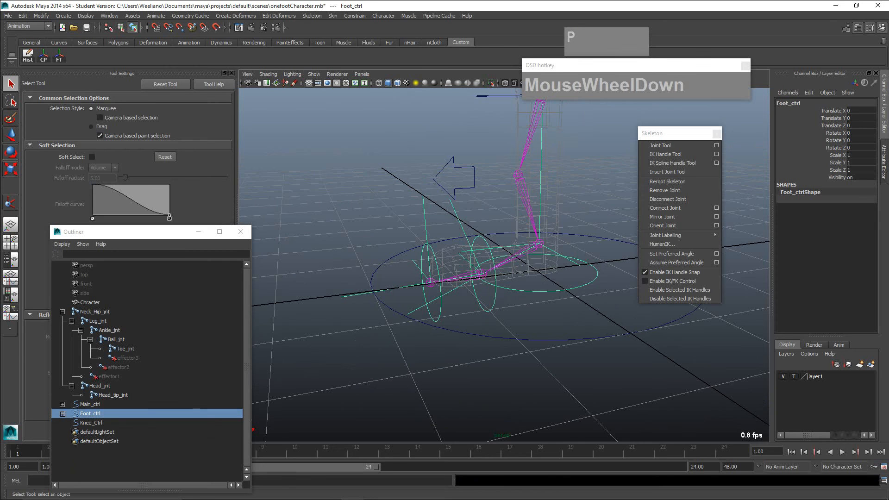
key(w)
drag(536, 270, 575, 268)
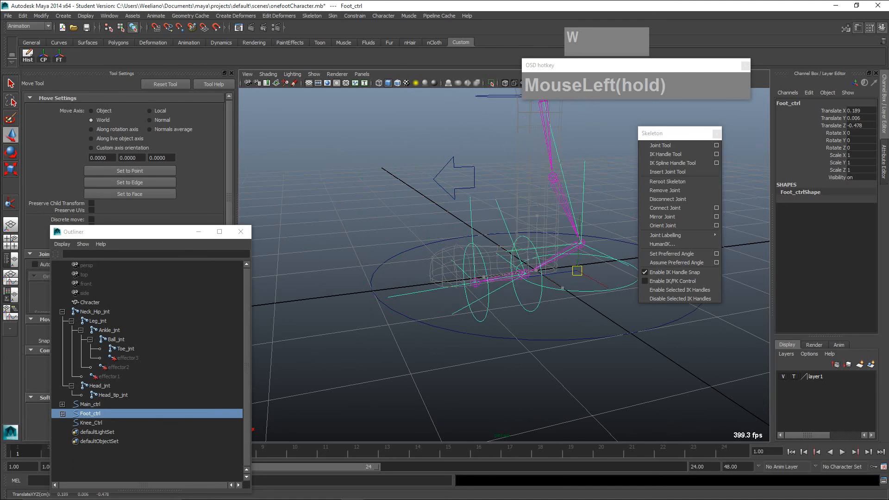
key(z)
- Parent Foot_ctrl under Main_ctrl
alt+middle_drag(565, 296, 447, 291)
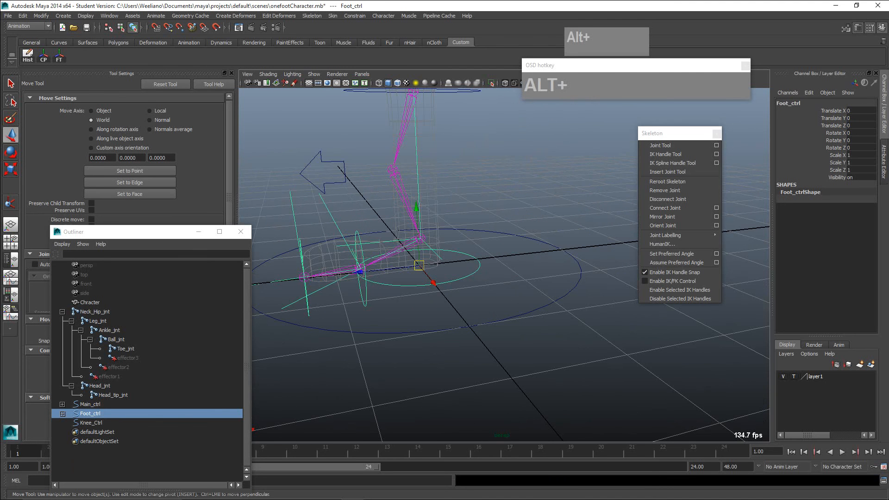
click(459, 302)
click(433, 282)
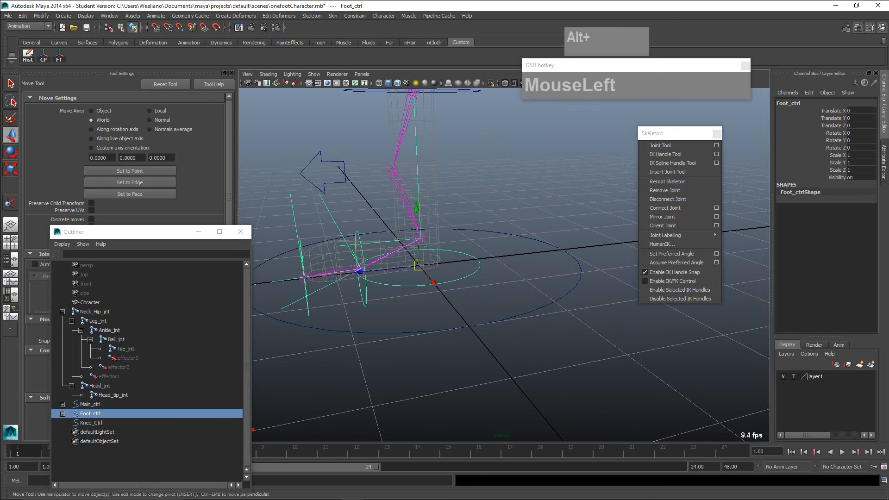
shift+click(463, 328)
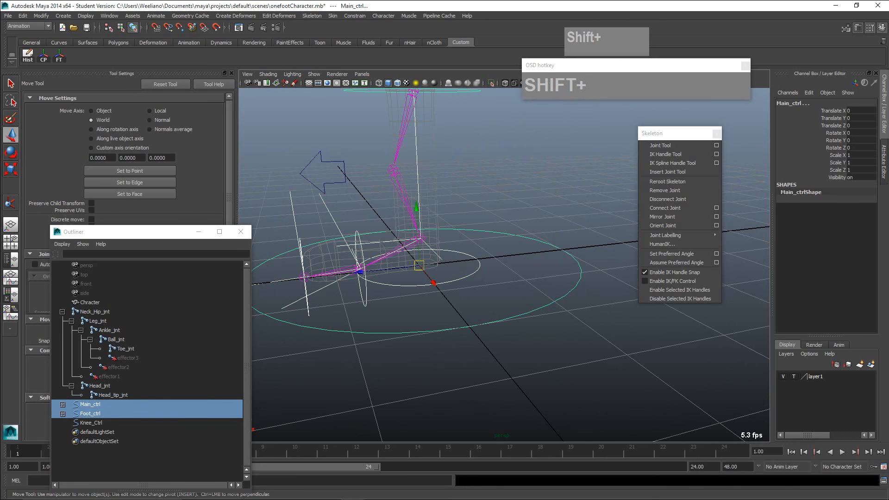
key(p)
- Test the complete control hierarchy by moving Main_ctrl, and undo the move
click(463, 328)
scroll(463, 328, down, 4)
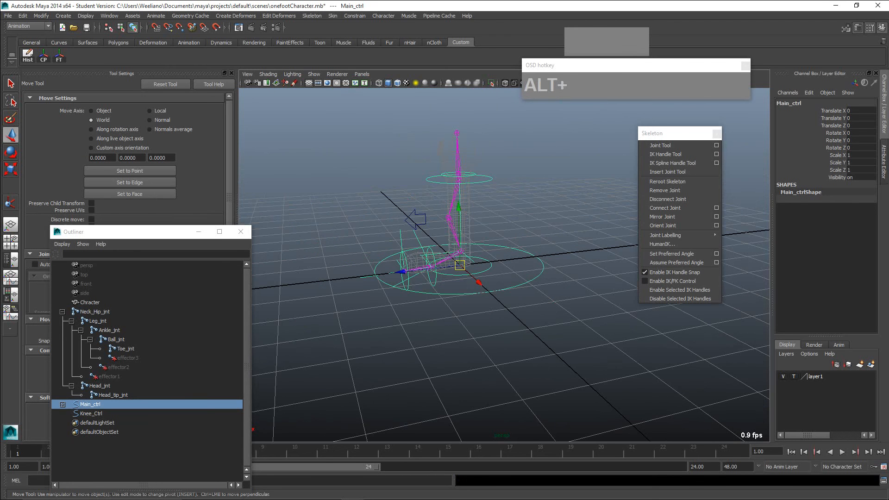
alt+drag(462, 328, 475, 333)
mouse_move(460, 267)
mouse_down()
mouse_move(436, 273)
mouse_move(456, 236)
mouse_move(453, 278)
mouse_move(460, 257)
mouse_up()
key(z)
scroll(461, 259, up, 4)
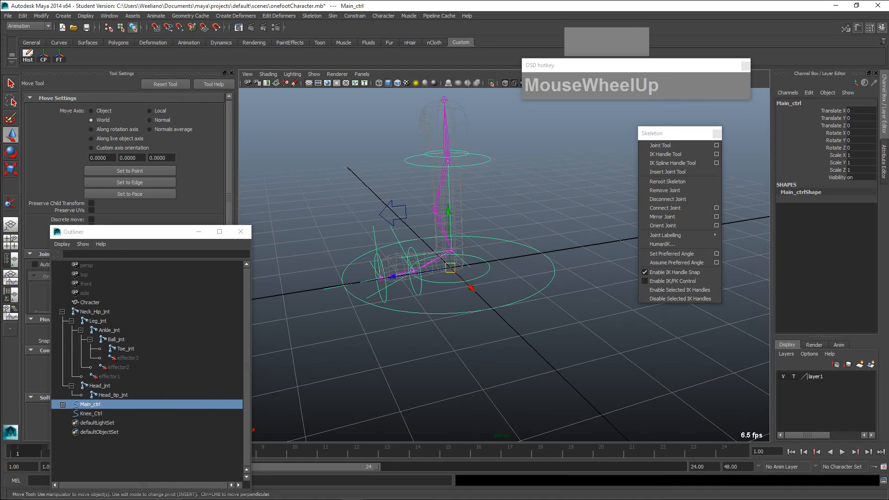
- Check whether Head_ctrl drives the head joint by moving the control freely, and undo the move
alt+middle_drag(460, 259, 477, 329)
scroll(477, 328, up, 3)
mouse_move(477, 328)
alt+mouse_down()
mouse_move(430, 310)
mouse_move(456, 331)
mouse_move(477, 329)
alt+mouse_up()
scroll(477, 329, down, 2)
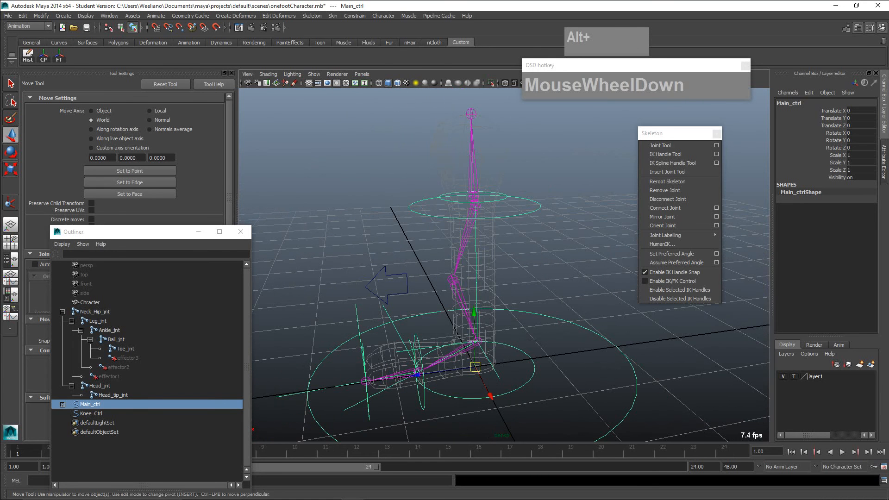
scroll(477, 328, up, 3)
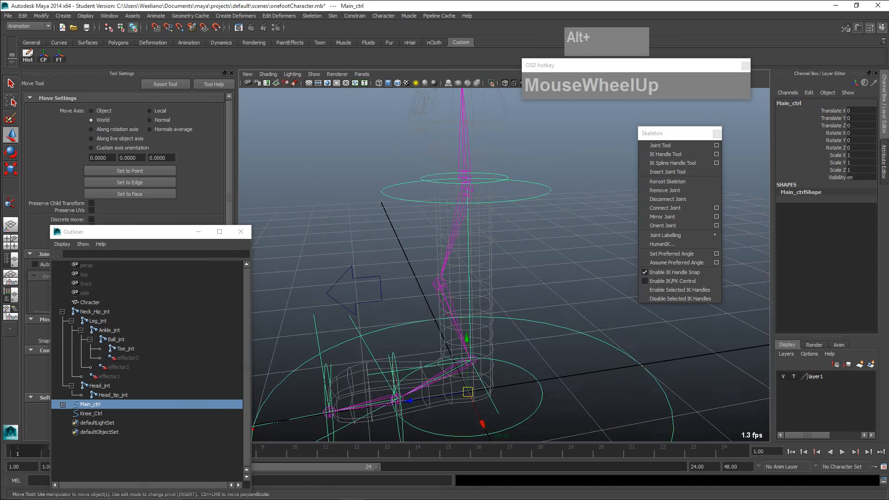
alt+middle_drag(476, 328, 475, 394)
mouse_move(475, 393)
alt+mouse_down()
mouse_move(481, 372)
mouse_move(480, 406)
mouse_move(481, 376)
mouse_move(482, 390)
alt+mouse_up()
scroll(483, 388, up, 4)
scroll(479, 399, down, 3)
click(499, 230)
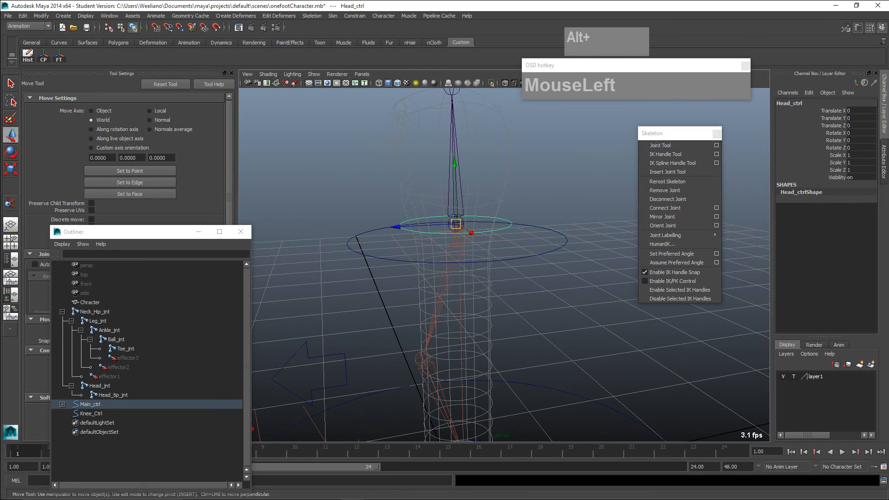
drag(455, 224, 490, 217)
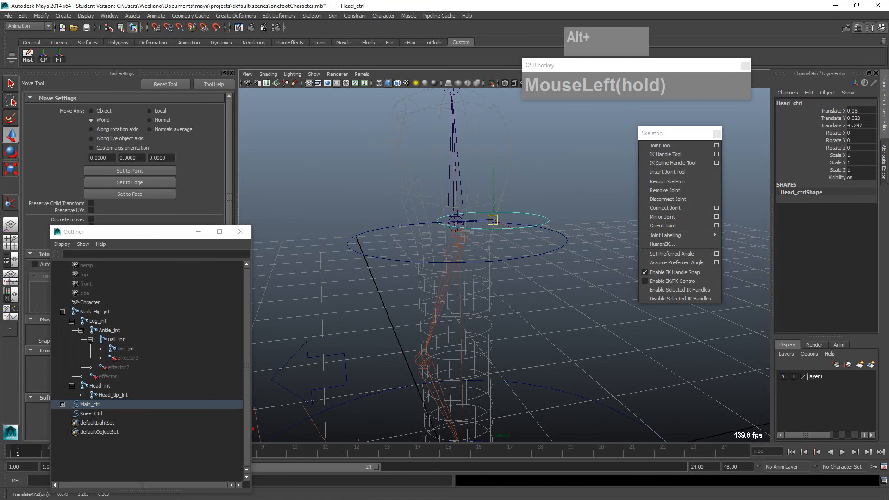
key(z)
- Open the Constrain commands in a floating window beside the repositioned Skeleton window
alt+drag(463, 370, 463, 393)
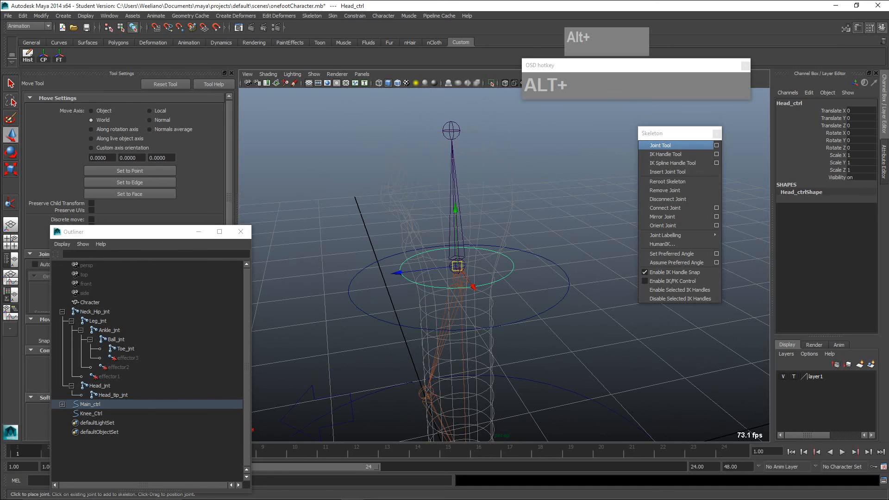
drag(671, 133, 685, 119)
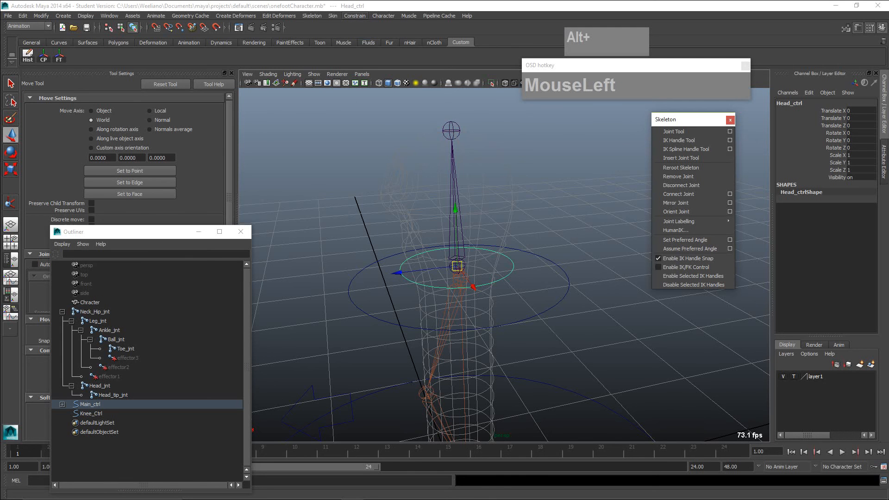
click(354, 15)
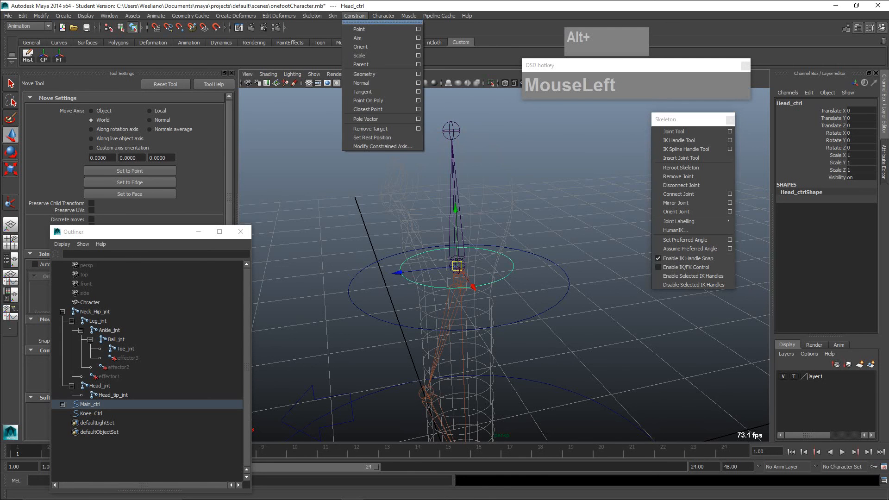
click(382, 21)
drag(532, 134, 588, 185)
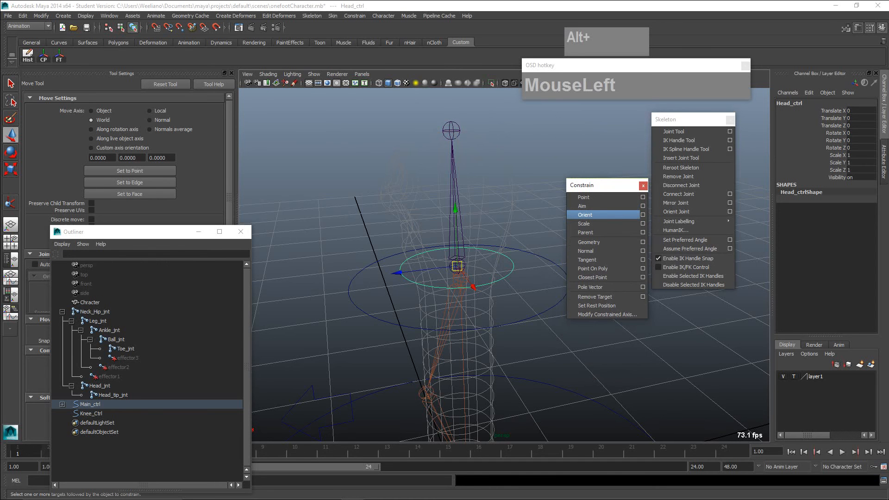
- Reposition the floating Constrain window higher beside the Skeleton window
scroll(462, 278, up, 2)
alt+middle_drag(463, 277, 461, 299)
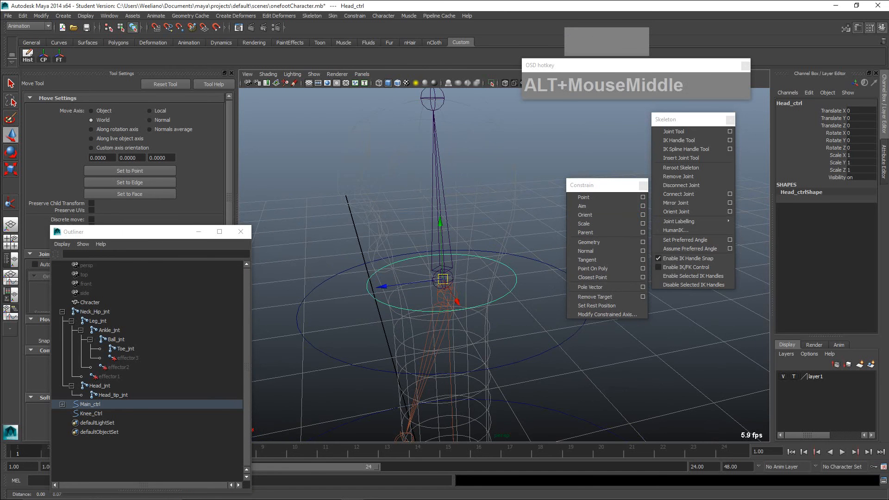
key(alt)
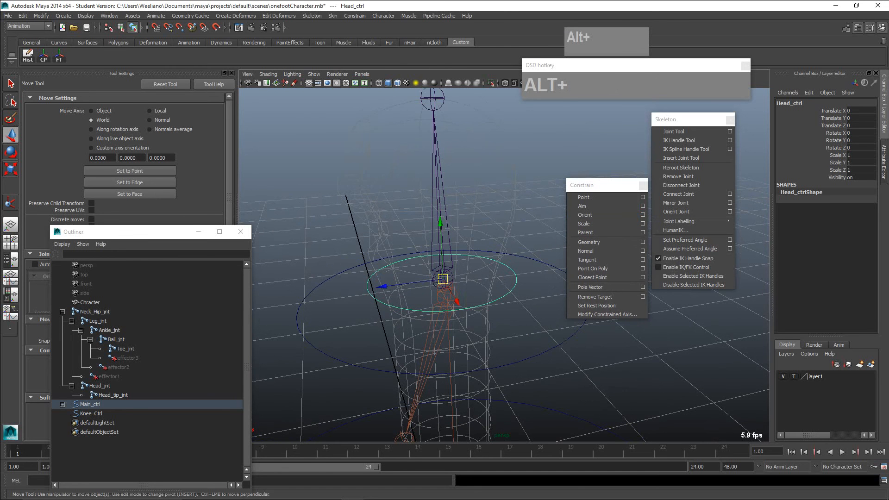
drag(597, 185, 585, 141)
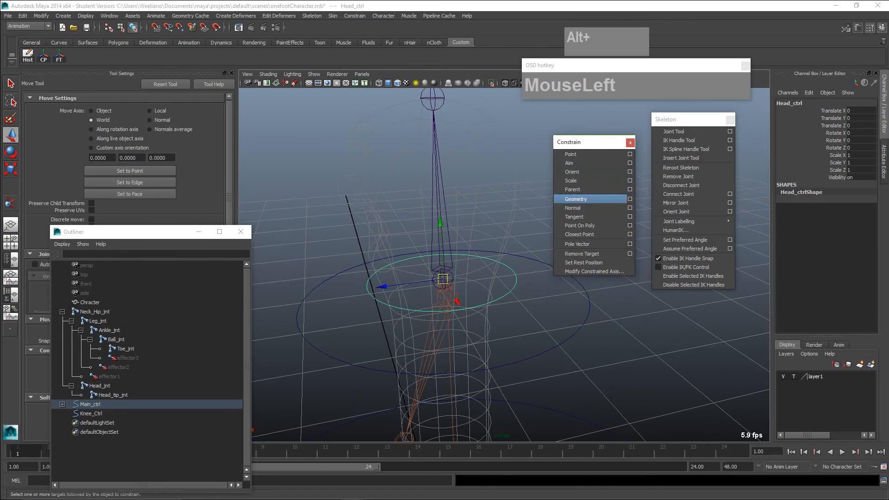
click(519, 176)
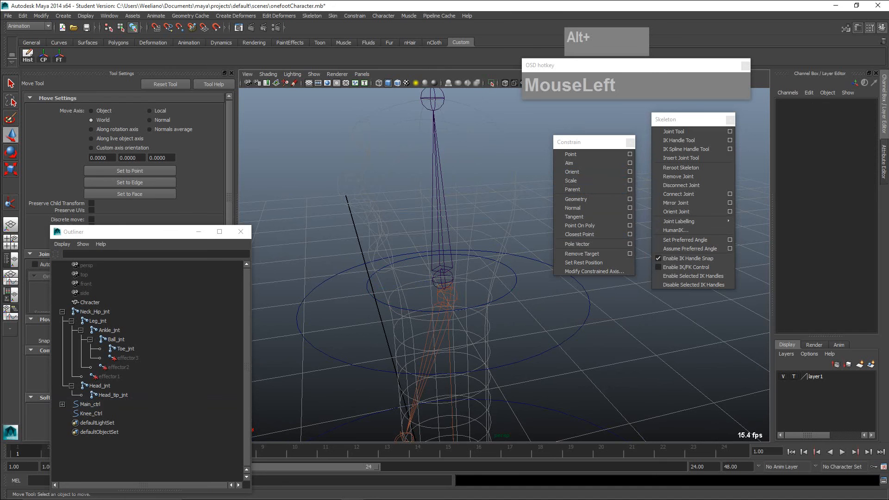
click(440, 227)
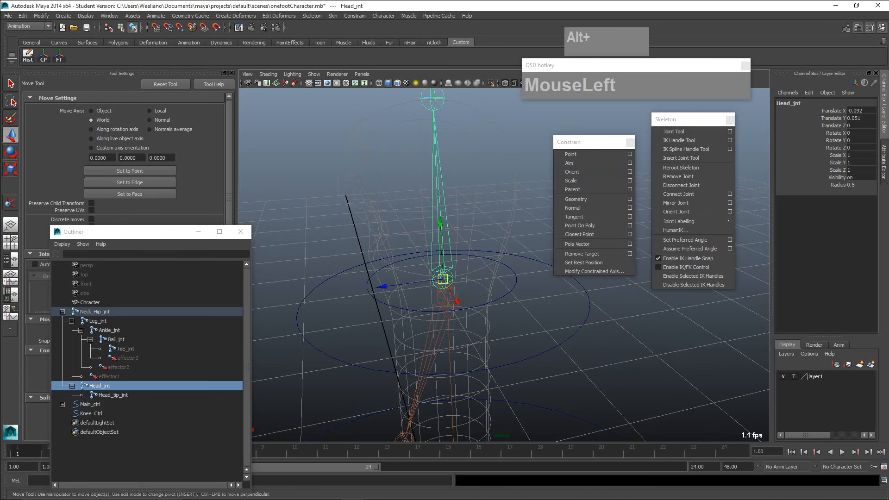
shift+click(502, 263)
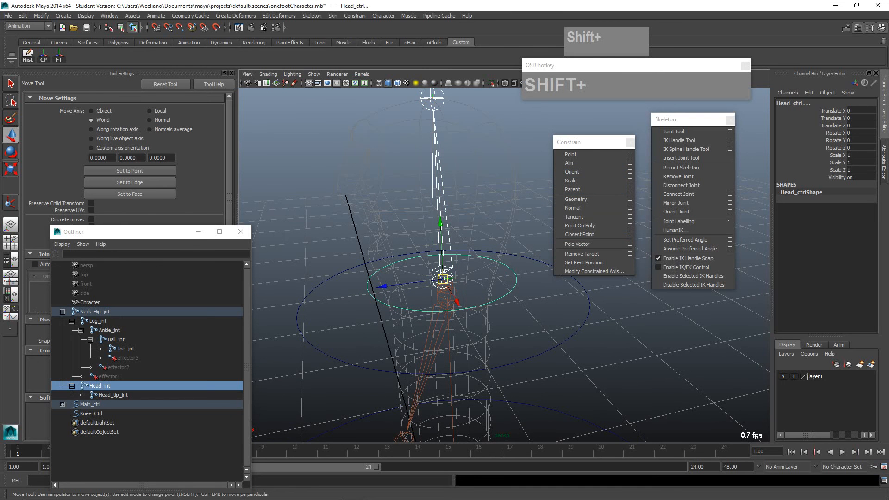
click(523, 217)
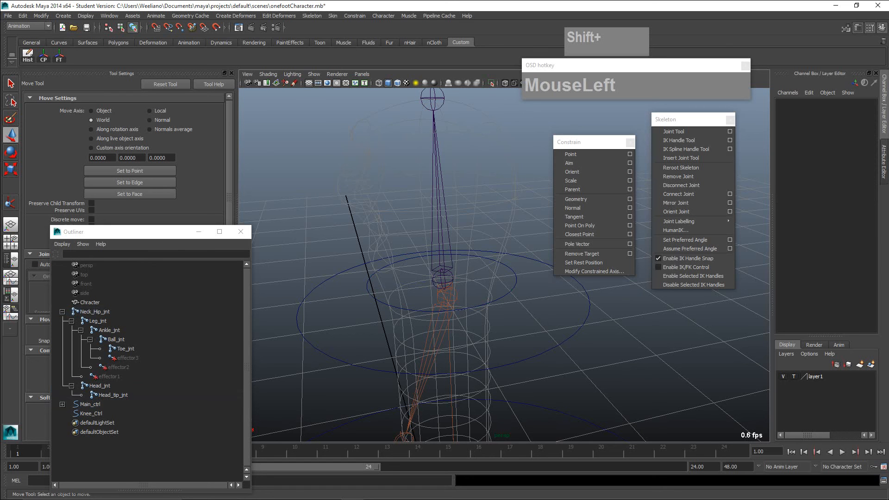
click(501, 263)
shift+click(443, 203)
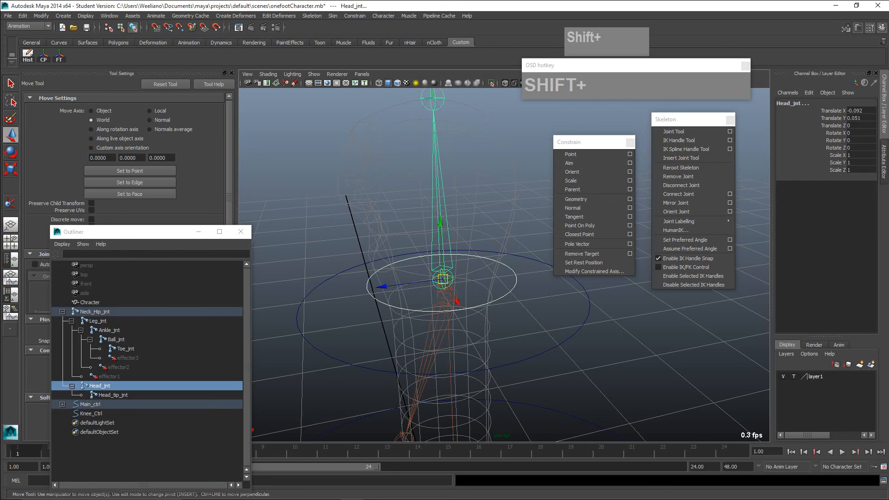
click(519, 216)
- Orient-constrain Head_jnt to Head_ctrl with Maintain offset enabled, all axes constrained and a weight of 1
click(502, 263)
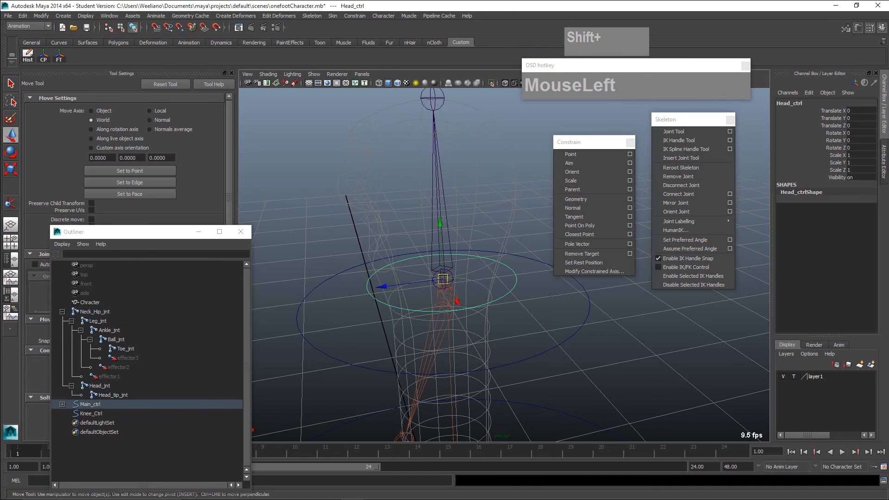
shift+click(443, 204)
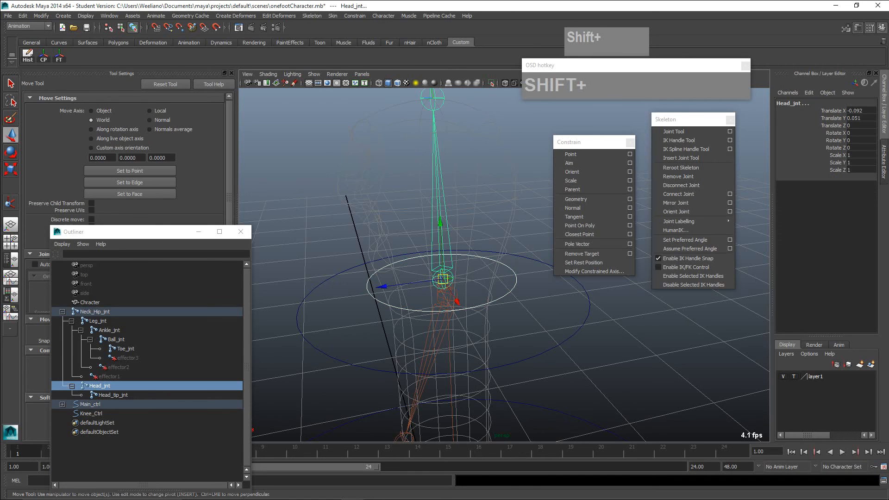
click(501, 263)
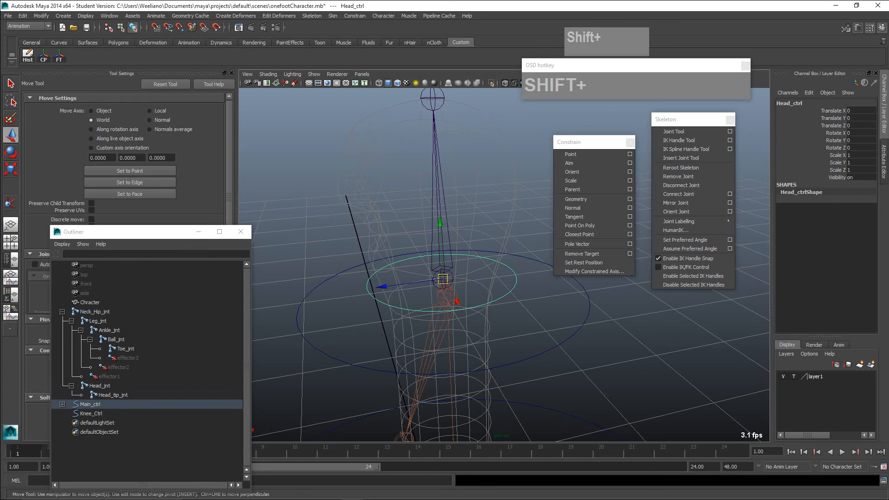
shift+click(442, 203)
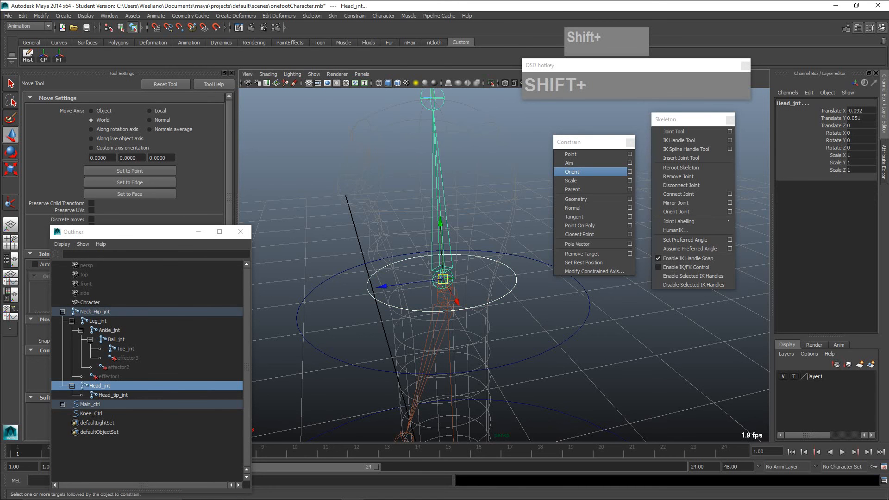
click(630, 172)
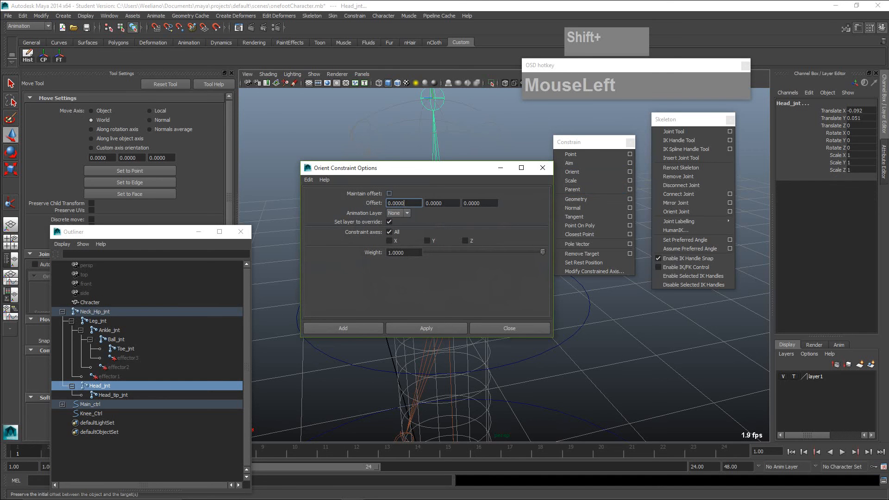
drag(427, 162, 213, 95)
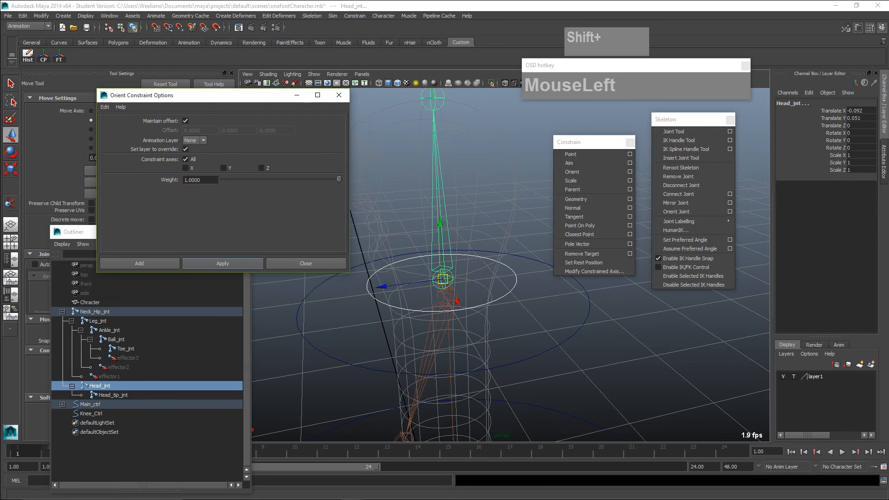
click(223, 263)
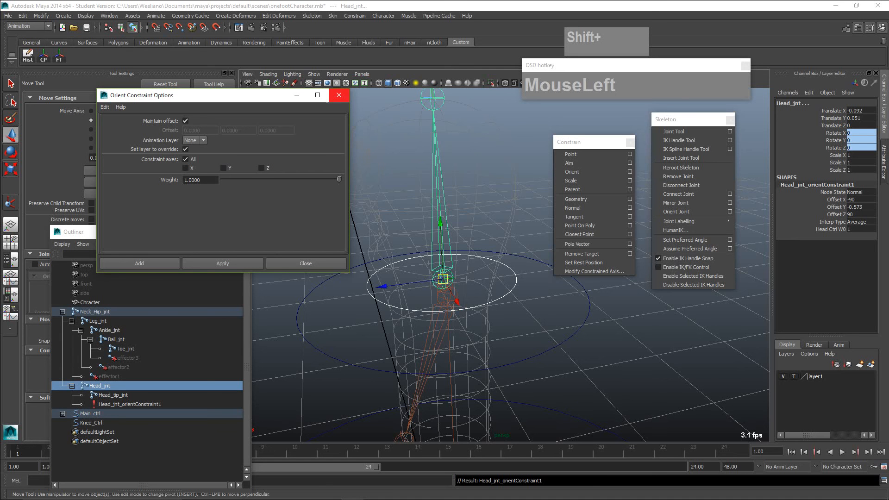
click(339, 95)
- Test the head joint's response by rotating Head_ctrl about X and moving it freely, undoing each change
click(324, 176)
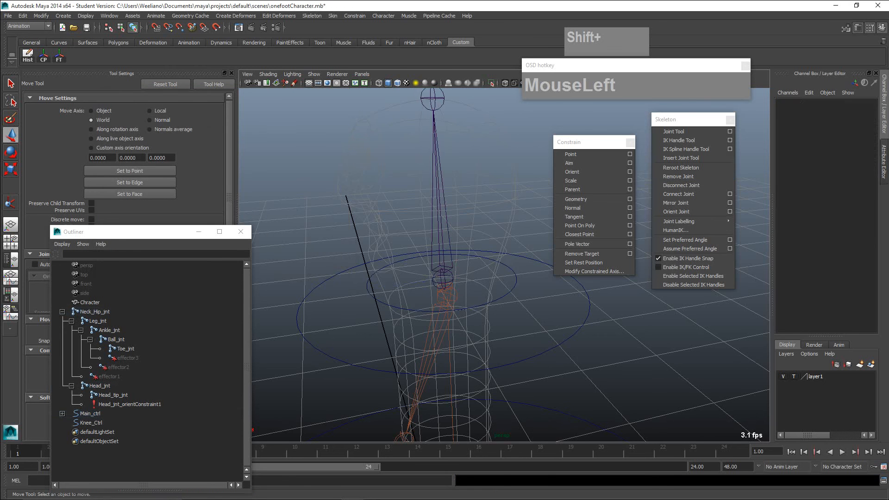
click(389, 263)
key(e)
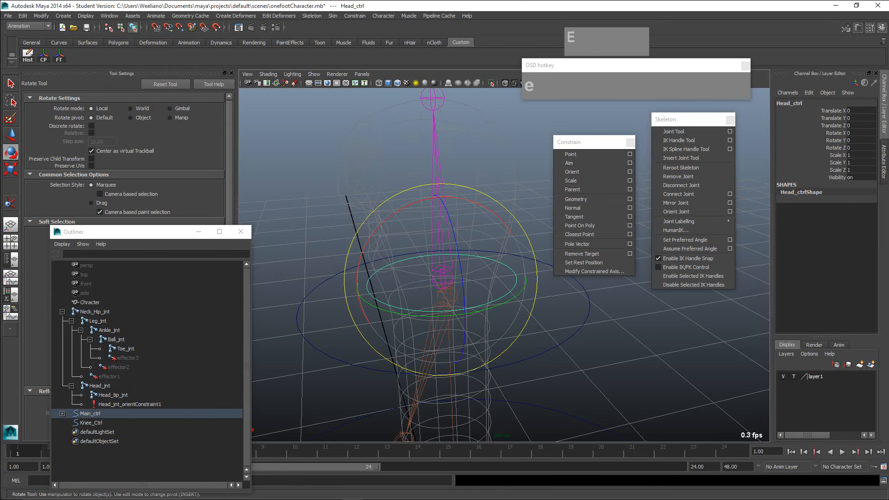
mouse_move(398, 210)
mouse_down()
mouse_move(411, 204)
mouse_move(369, 242)
mouse_move(438, 197)
mouse_move(368, 244)
mouse_move(420, 200)
mouse_move(392, 215)
mouse_up()
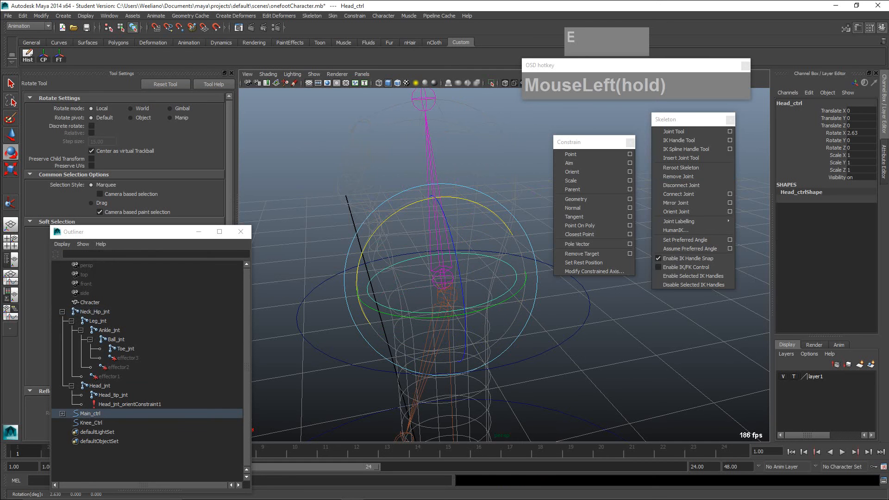
key(z)
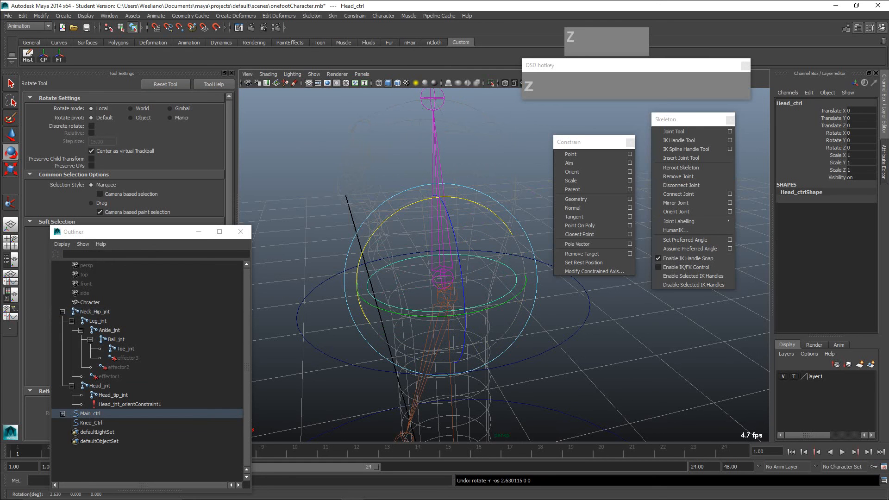
key(w)
mouse_move(443, 274)
mouse_down()
mouse_move(470, 212)
mouse_move(360, 252)
mouse_move(470, 253)
mouse_move(449, 271)
mouse_up()
key(z)
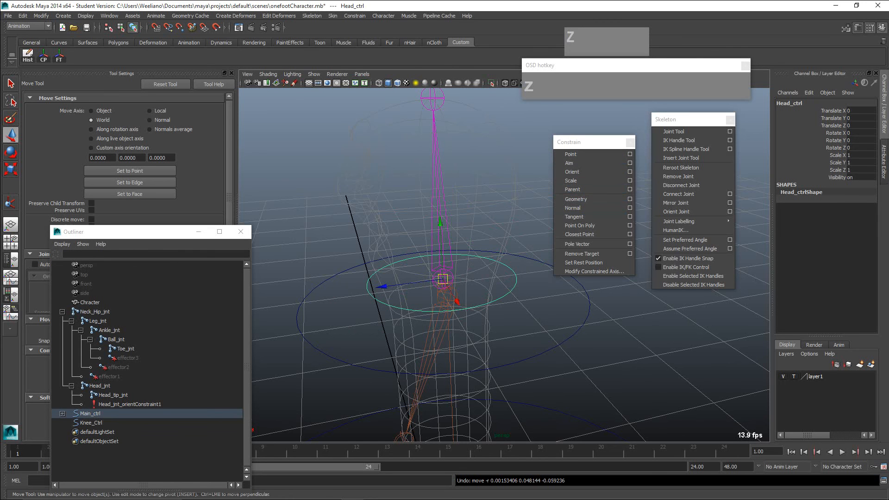
- Point-constrain Head_jnt to Head_ctrl with Maintain offset enabled, all axes constrained and a weight of 1
click(530, 199)
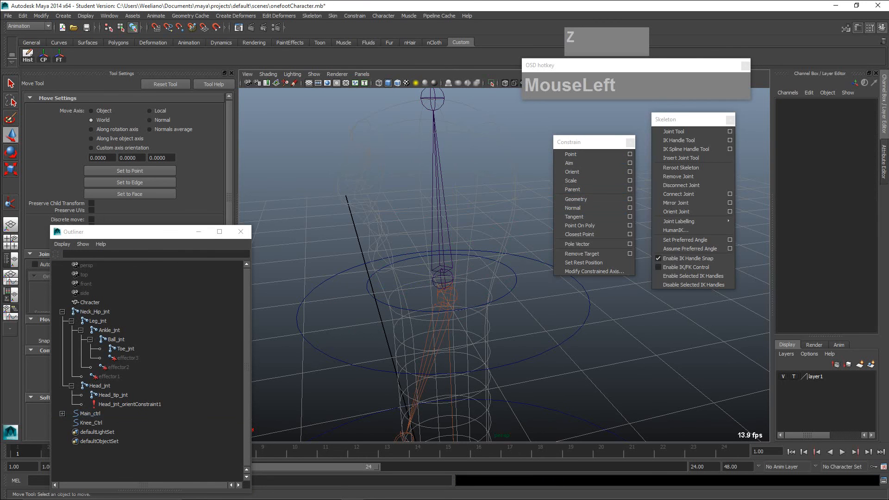
click(512, 270)
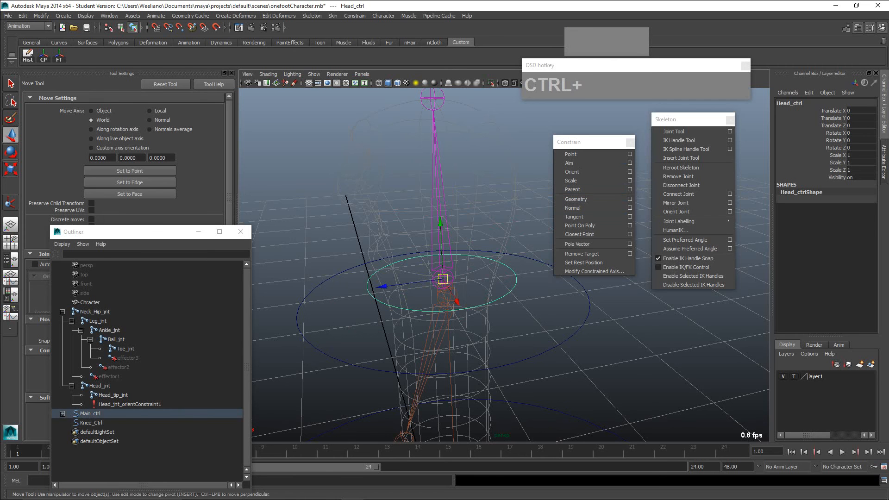
ctrl+click(512, 270)
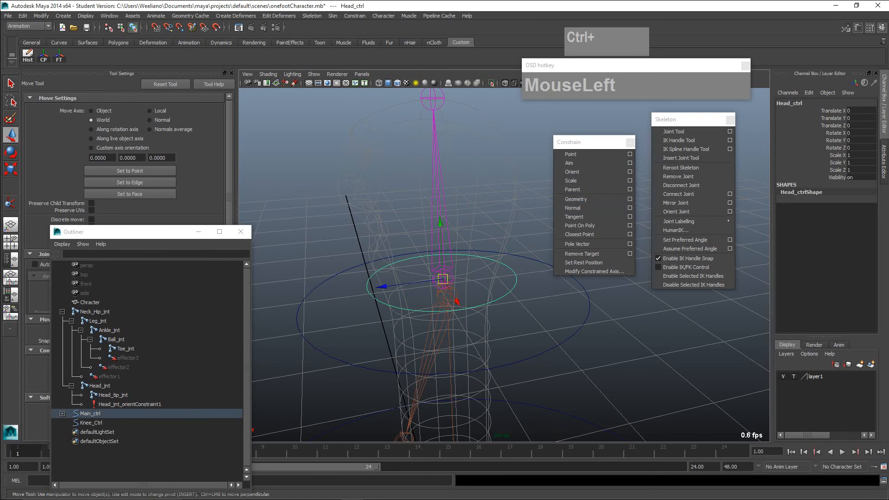
shift+click(511, 269)
shift+click(449, 241)
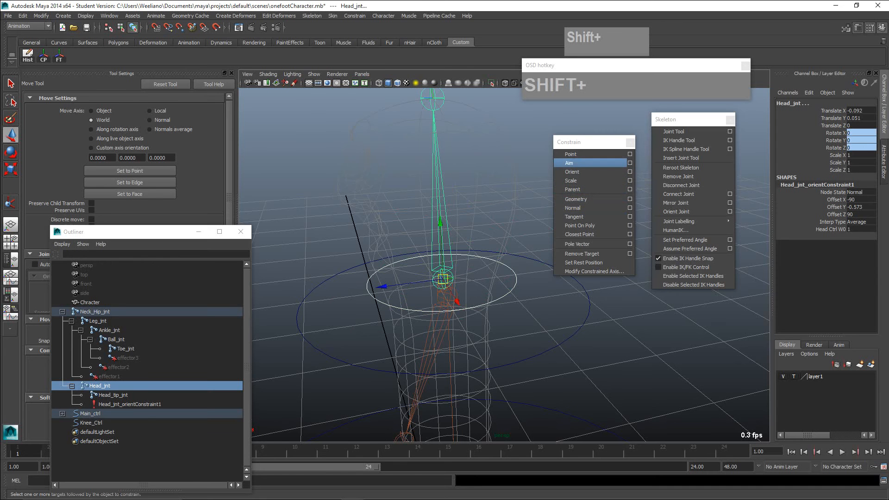
click(630, 154)
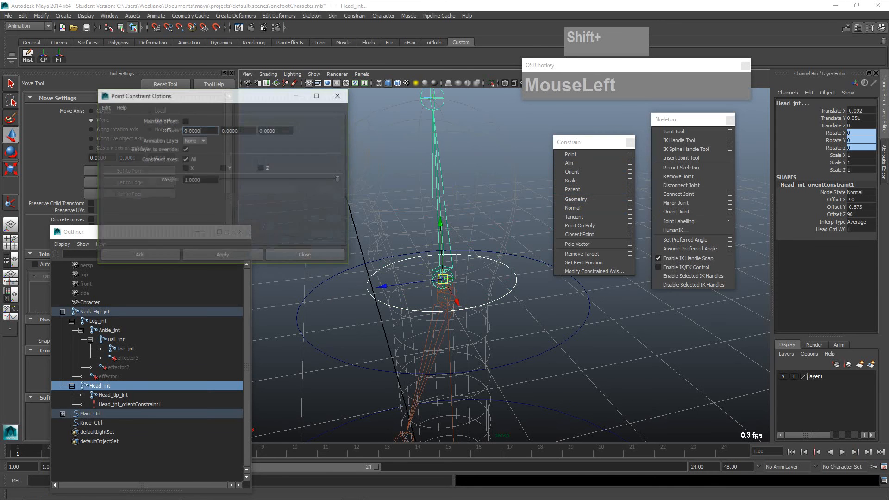
click(185, 121)
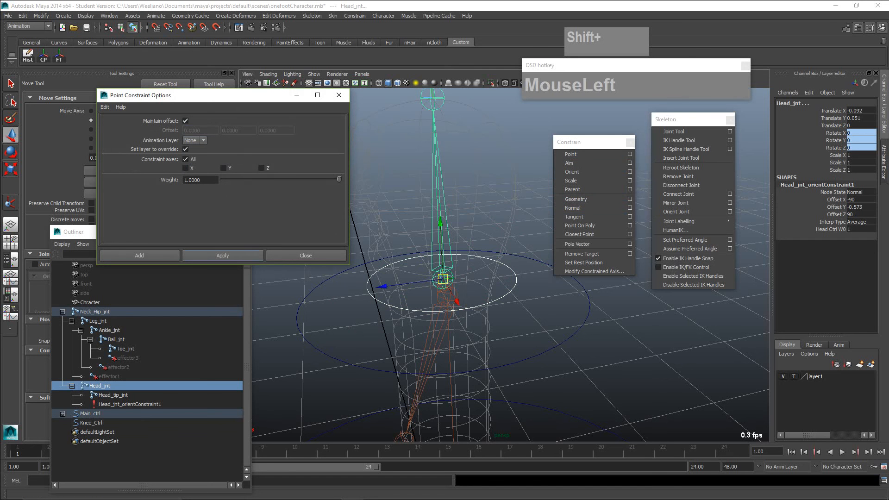
click(223, 256)
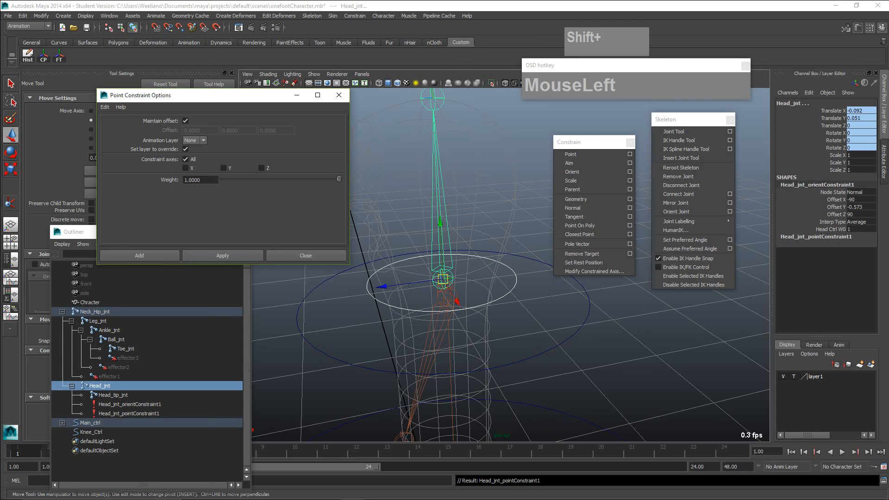
click(339, 95)
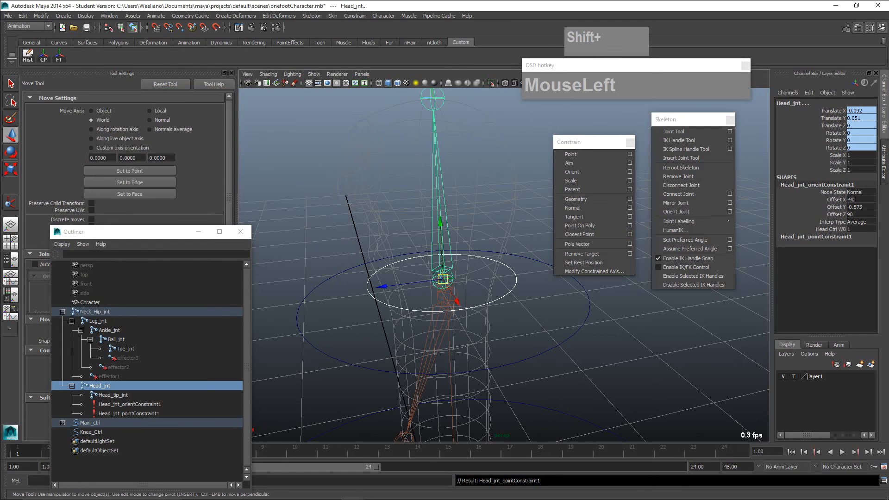
- Test both head constraints by moving Head_ctrl upward and rotating it about X, undoing each change
click(644, 331)
click(515, 283)
click(643, 331)
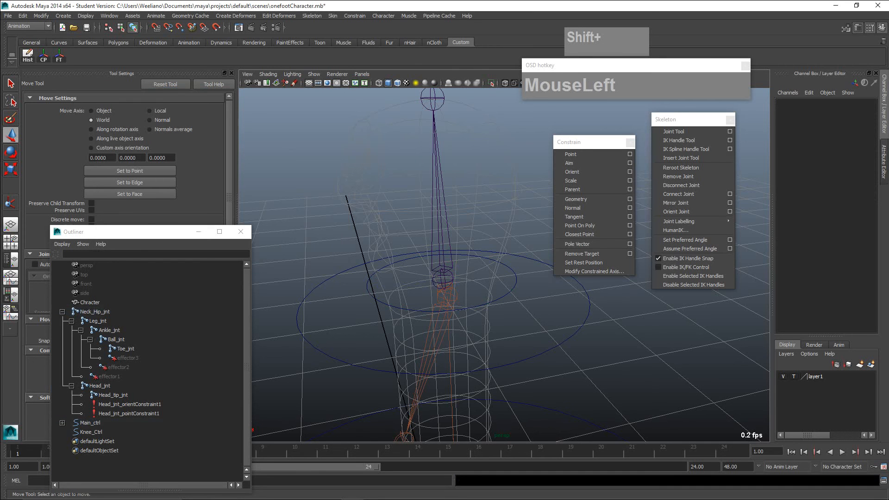
click(516, 283)
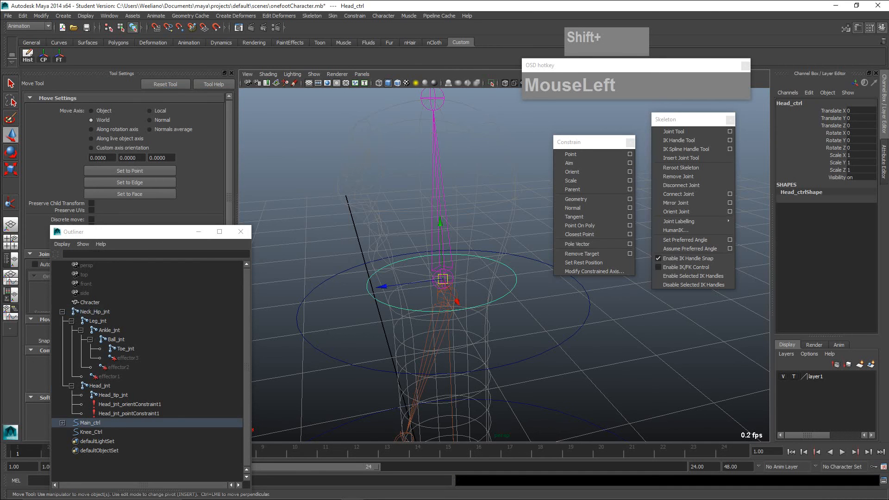
drag(442, 279, 438, 227)
key(z)
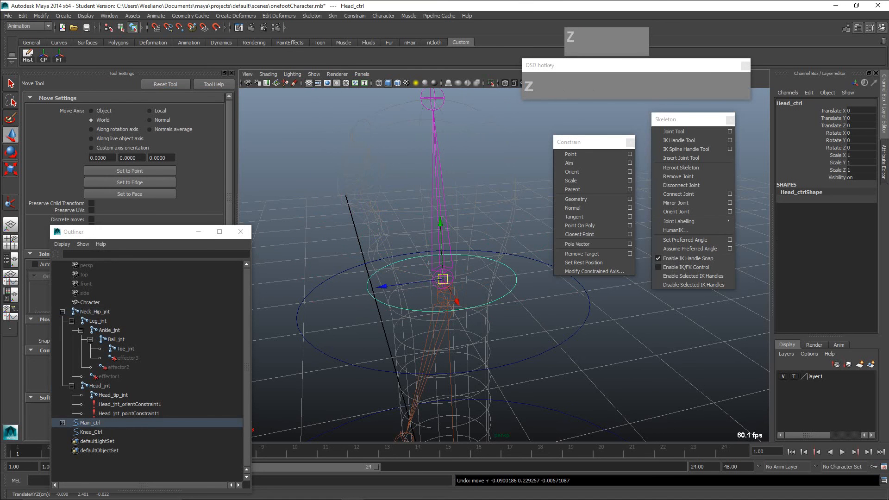
key(e)
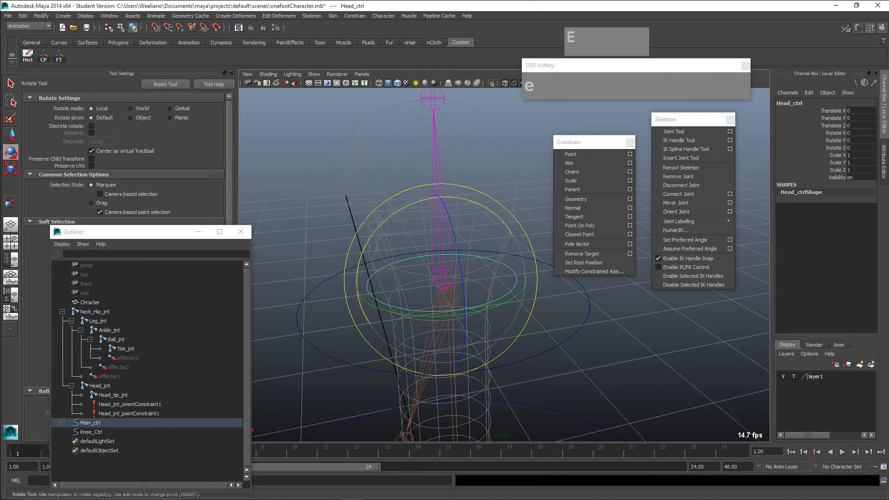
mouse_move(416, 203)
mouse_down()
mouse_move(477, 206)
mouse_move(373, 228)
mouse_move(484, 210)
mouse_move(418, 202)
mouse_move(426, 200)
mouse_up()
key(z)
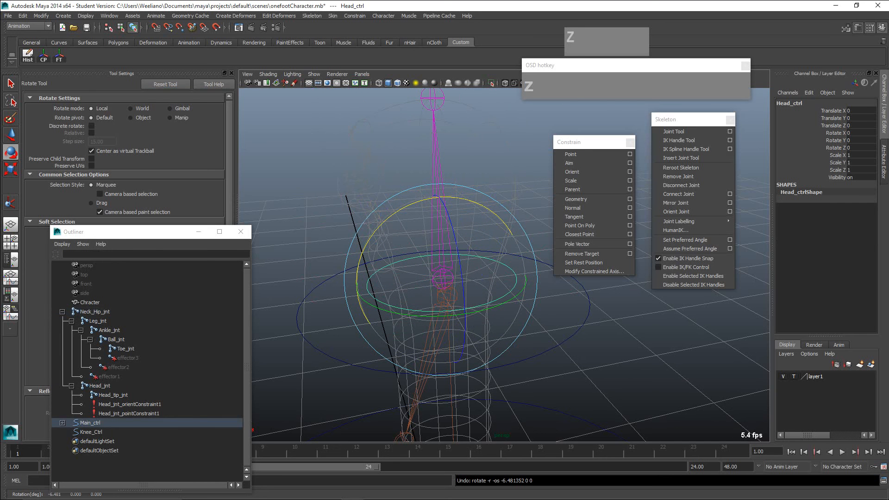
- Inspect Neck_Hip_jnt and the joint chain below it around the neck controls from several angles
click(519, 176)
alt+drag(519, 176, 516, 158)
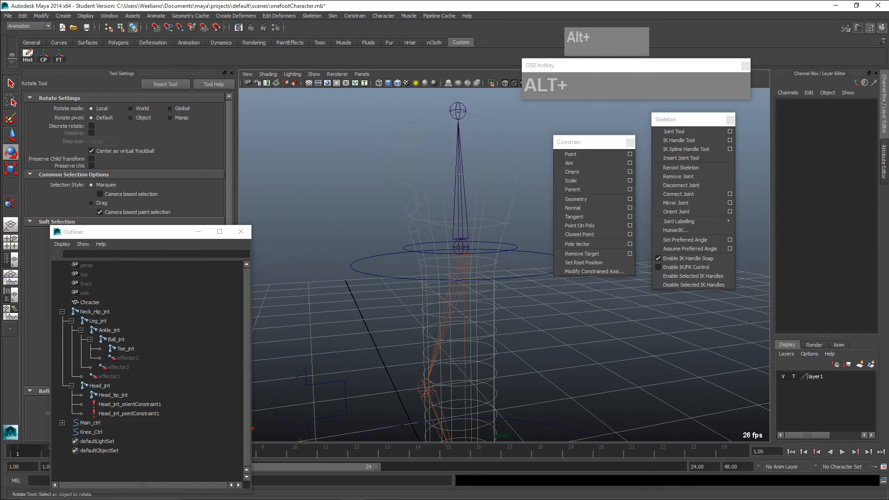
click(462, 262)
scroll(463, 262, down, 3)
alt+drag(462, 262, 443, 259)
scroll(443, 259, up, 3)
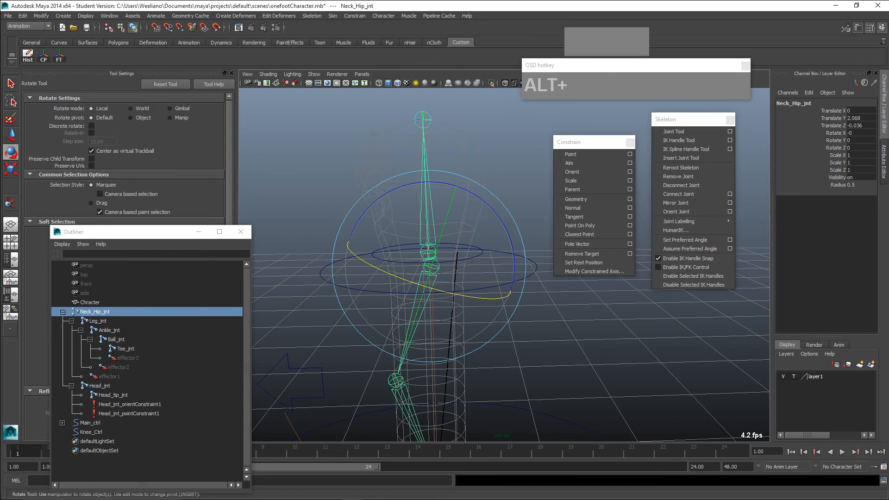
alt+middle_drag(443, 260, 383, 238)
alt+drag(383, 238, 408, 255)
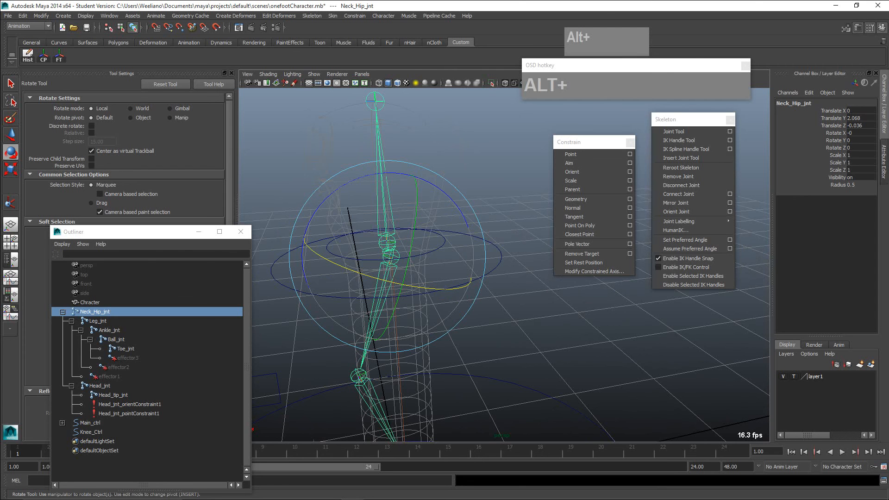
click(505, 232)
click(391, 256)
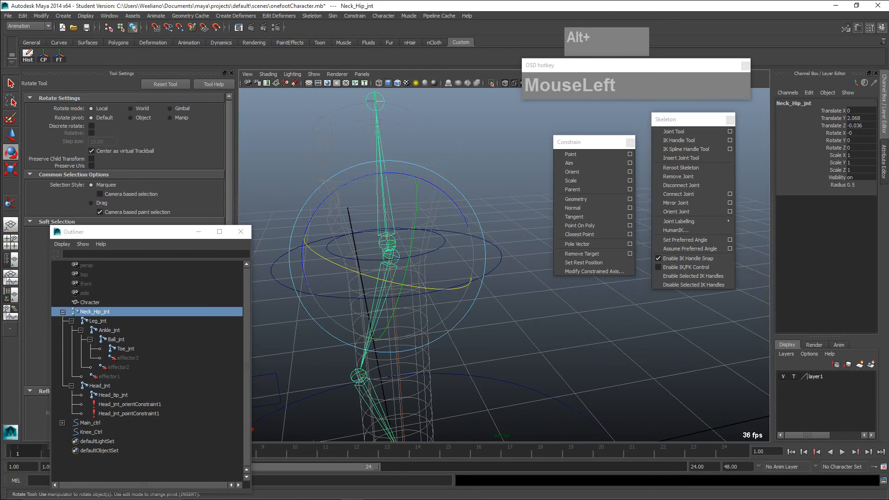
click(546, 296)
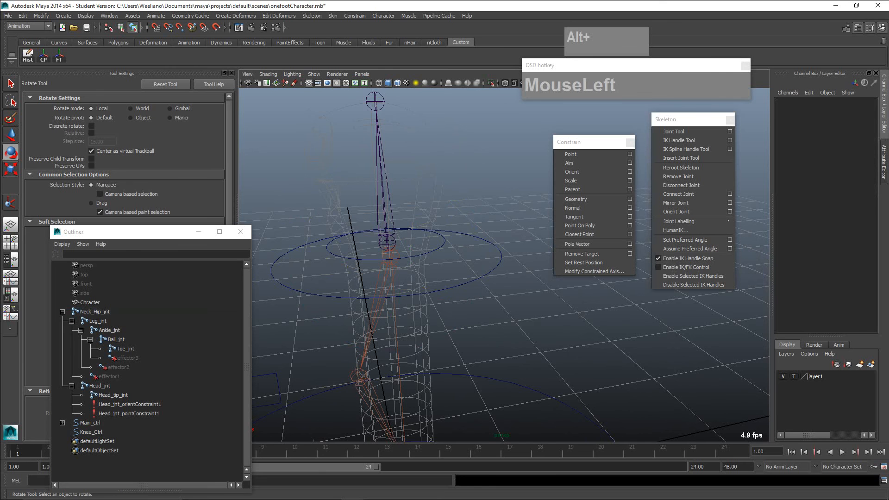
click(391, 257)
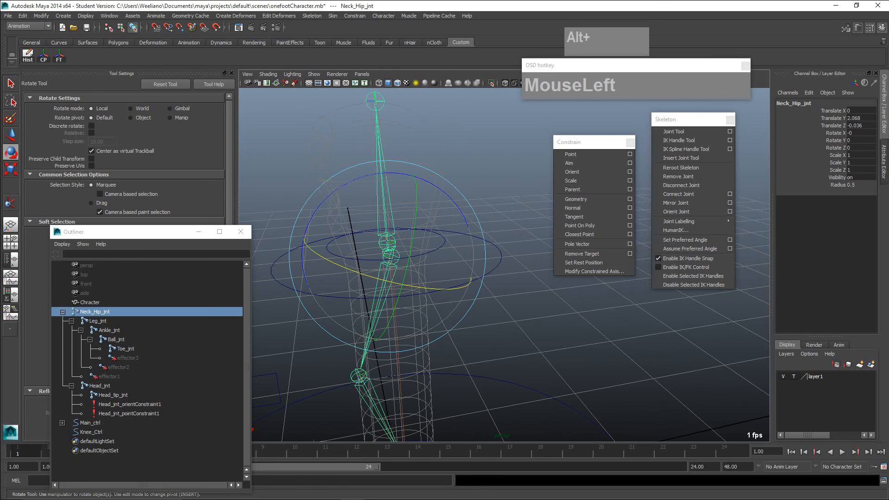
click(532, 296)
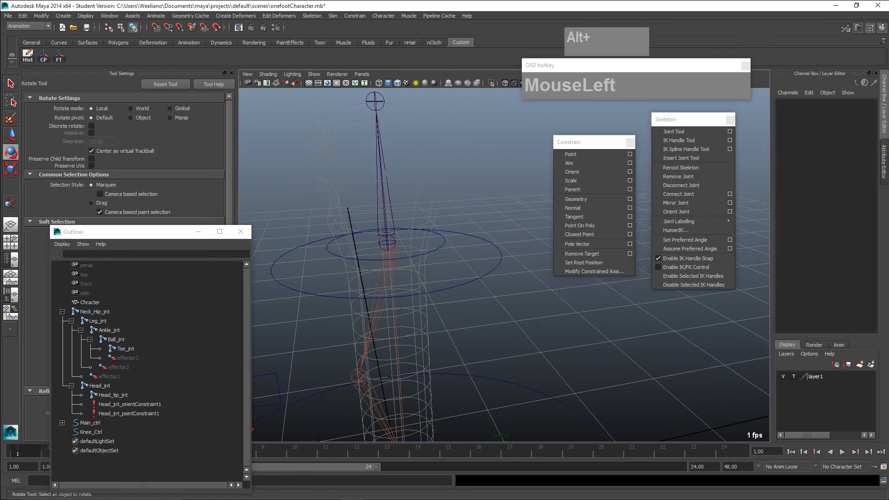
- Point-constrain Neck_Hip_jnt to Hip_Neck_ctrl with a weight of 1
click(486, 275)
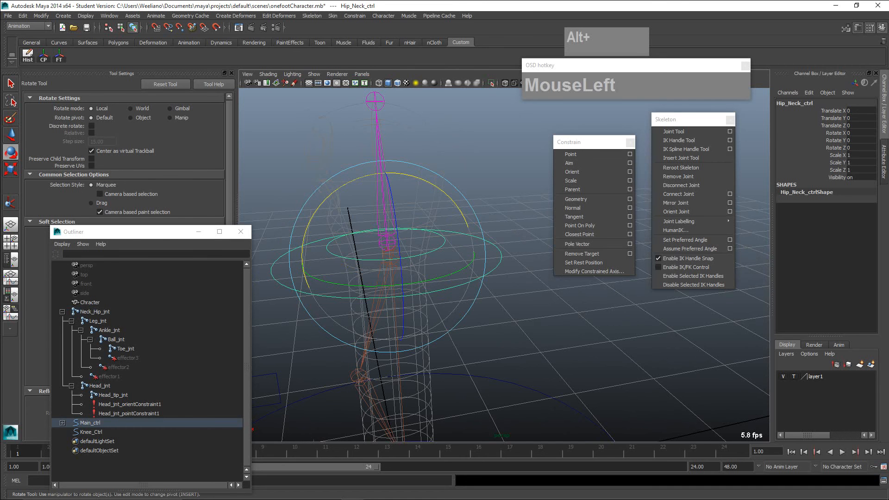
key(q)
key(shift)
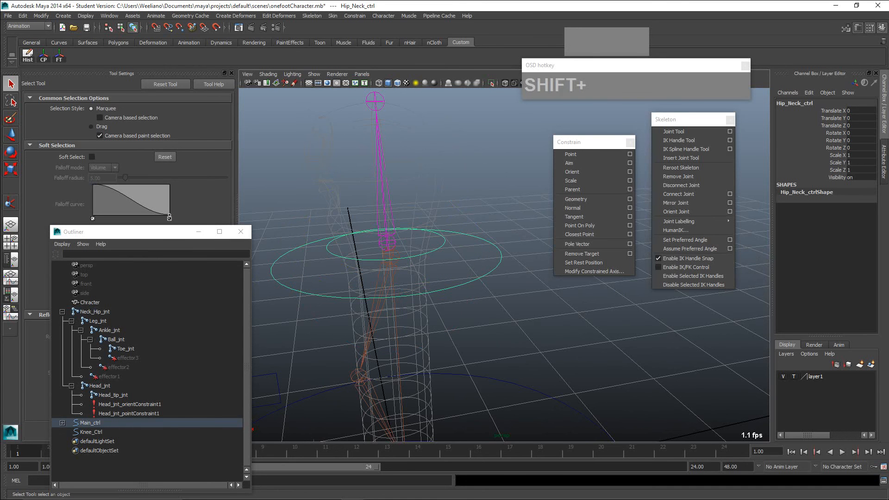
shift+click(391, 258)
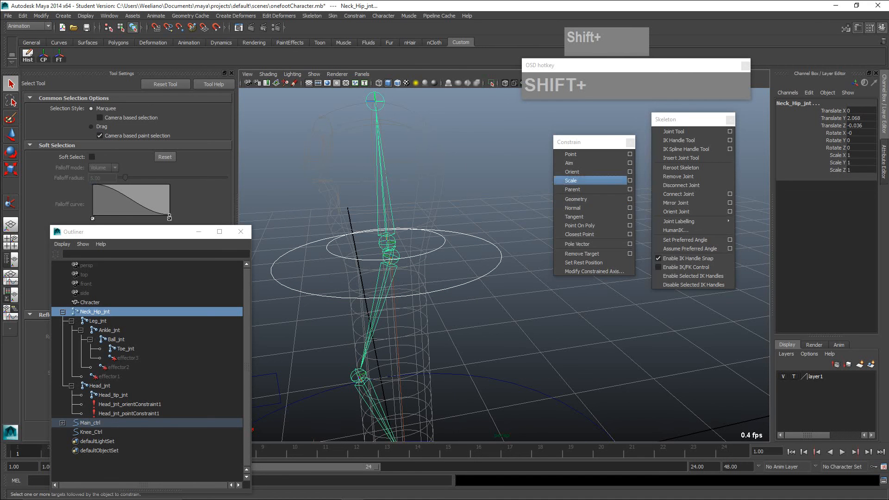
click(574, 154)
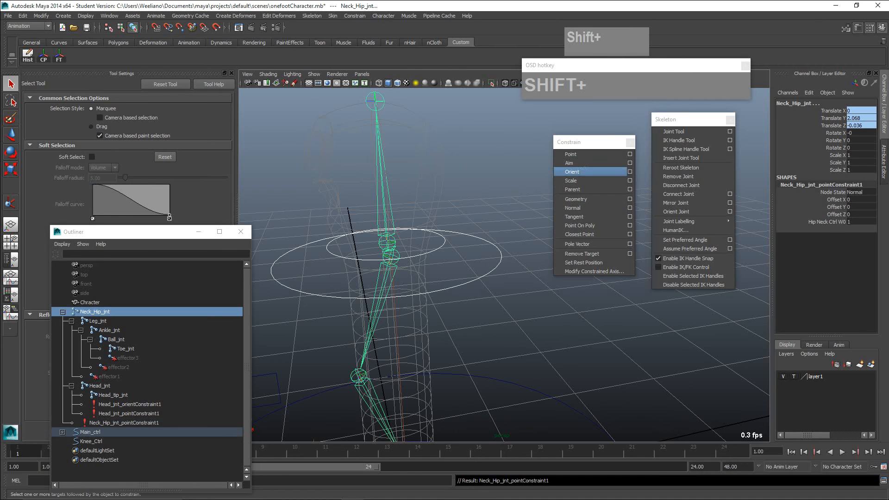
- Test the neck/hip constraint by moving Hip_Neck_ctrl freely, and undo the move
click(500, 263)
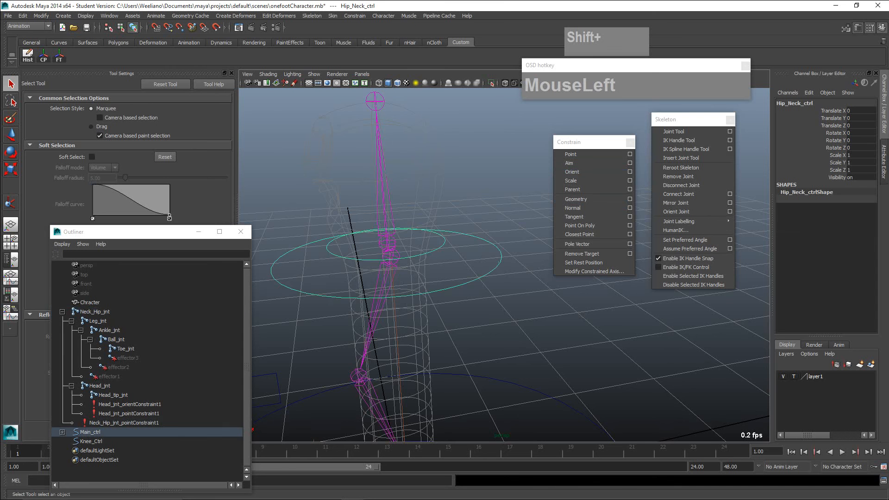
scroll(463, 277, up, 3)
key(w)
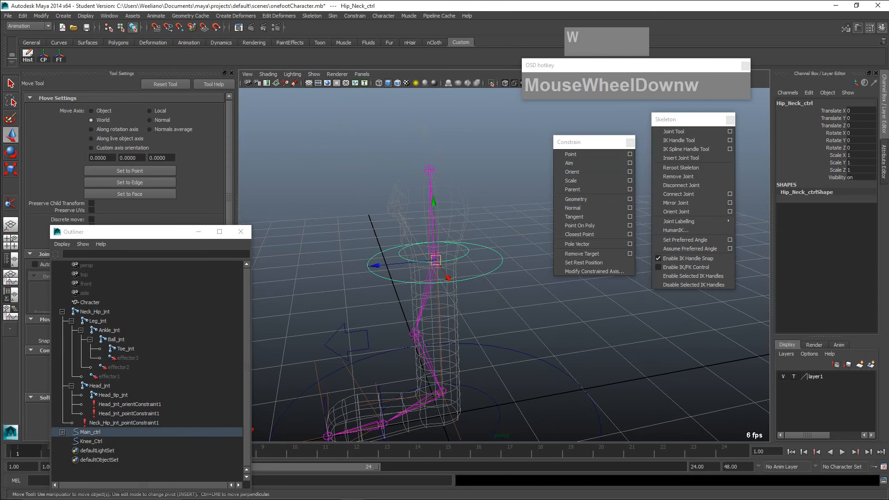
drag(435, 259, 428, 278)
key(z)
scroll(435, 278, down, 3)
alt+drag(463, 300, 473, 296)
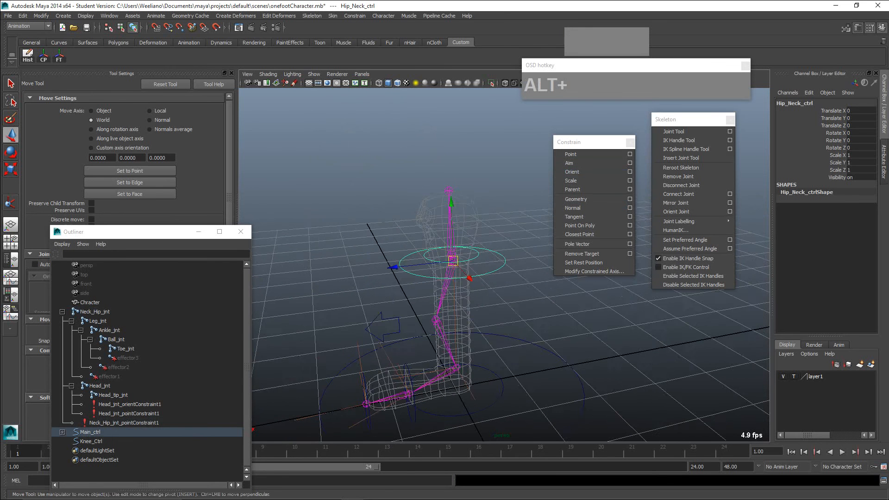
- Test the whole rig's response by moving Main_ctrl freely, and undo the move
click(556, 355)
alt+middle_drag(556, 355, 555, 310)
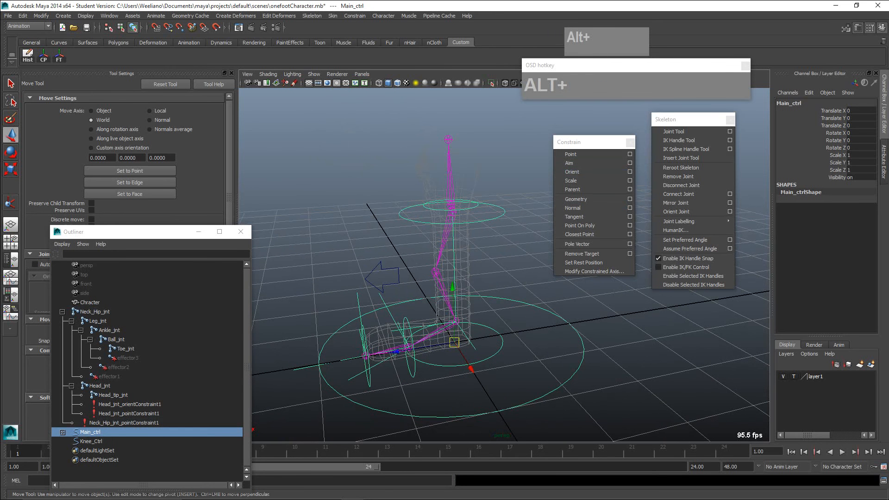
drag(455, 342, 490, 325)
key(z)
alt+right_drag(491, 325, 528, 327)
alt+drag(528, 327, 542, 335)
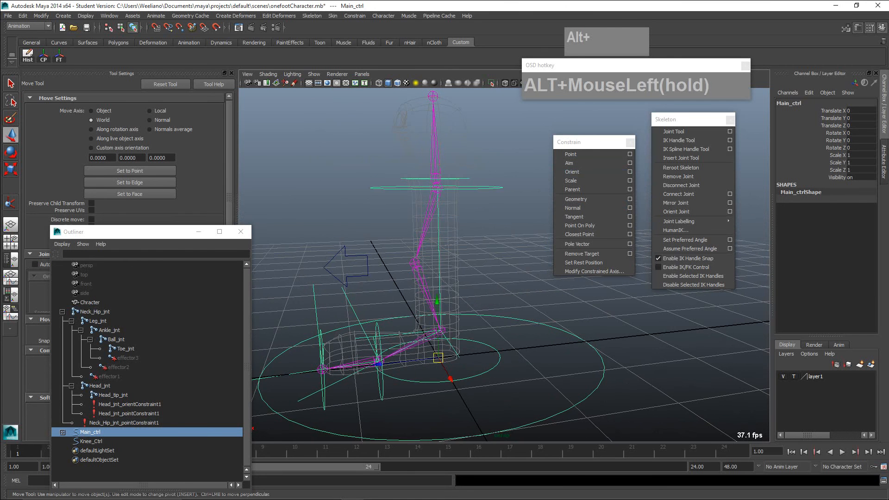
- Apply a pole vector constraint with a weight of 1 from Knee_Ctrl to the leg's ikHandle1
click(367, 267)
alt+drag(370, 274, 376, 285)
click(380, 296)
click(368, 277)
scroll(371, 277, down, 3)
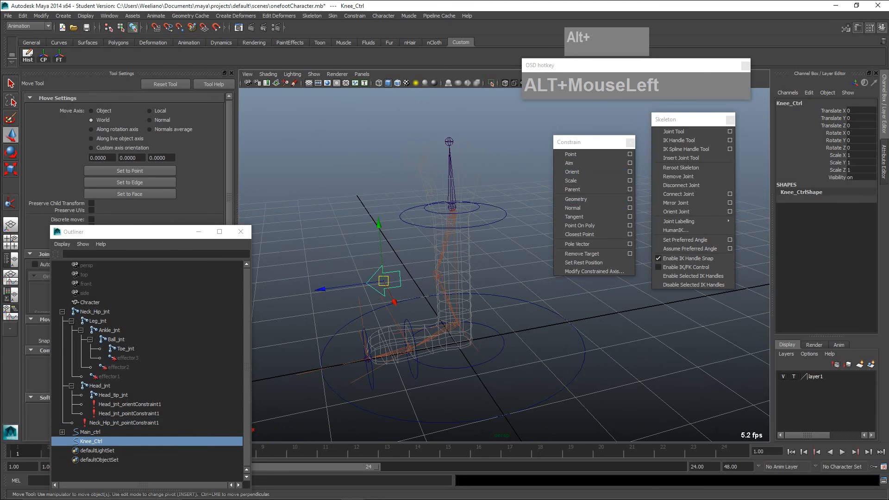
alt+drag(376, 285, 396, 289)
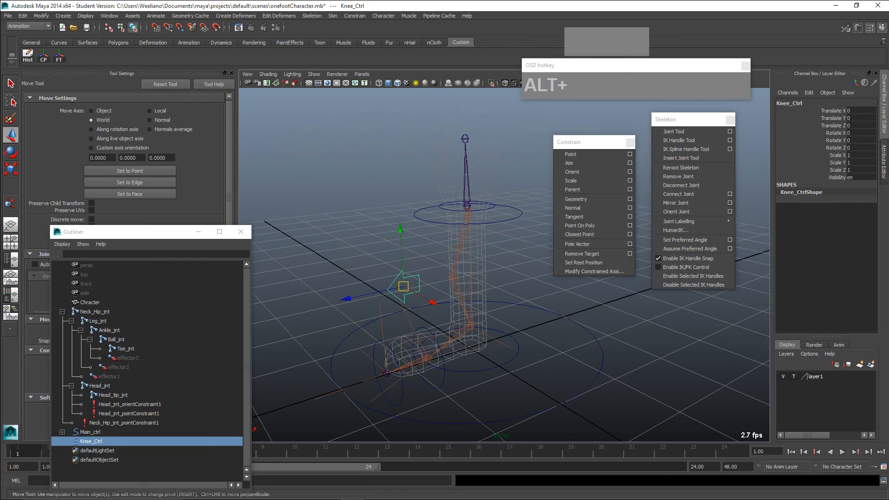
click(403, 287)
key(shift)
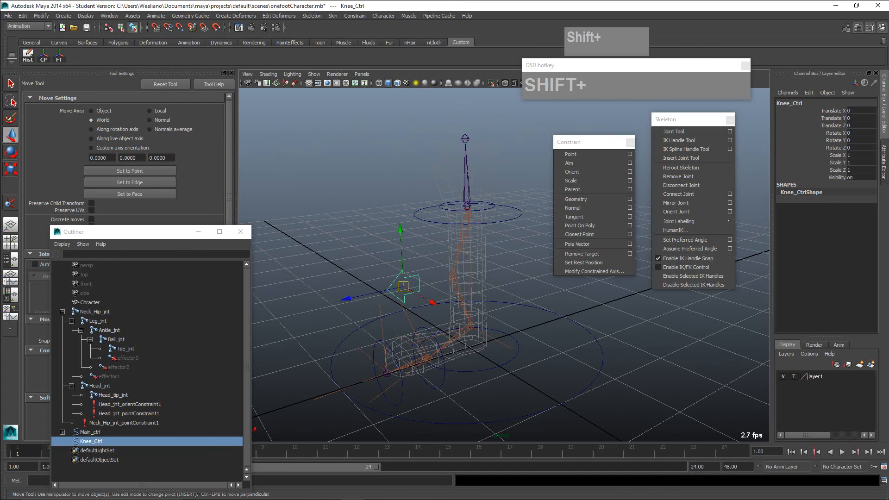
shift+click(502, 343)
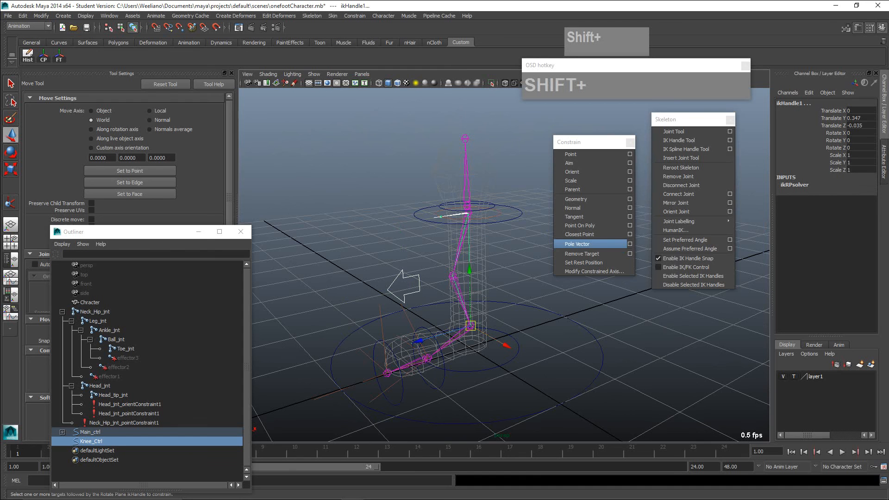
click(630, 244)
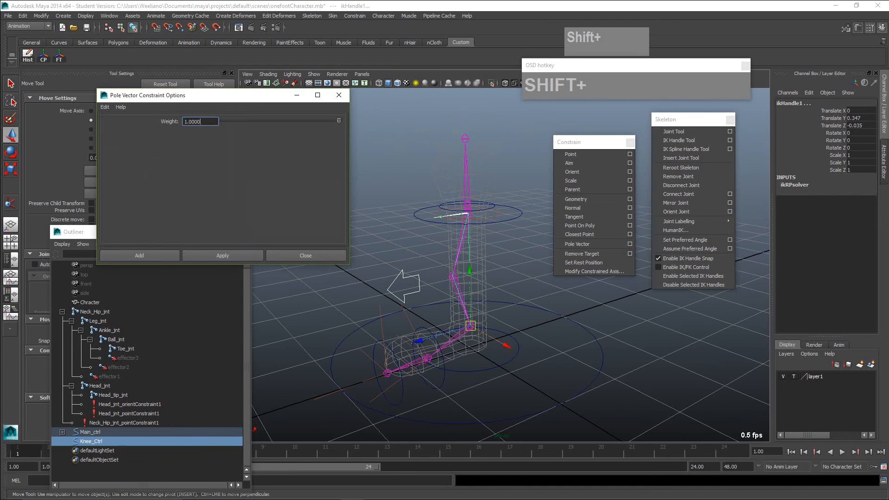
click(222, 256)
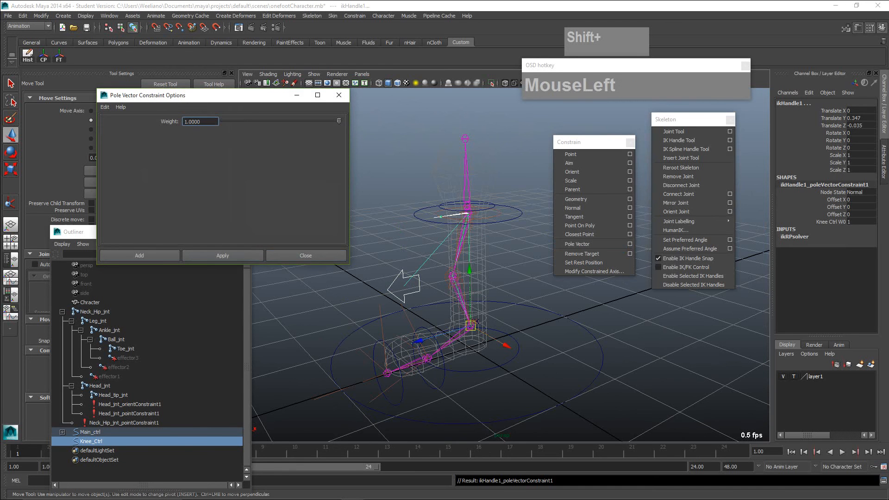
click(306, 255)
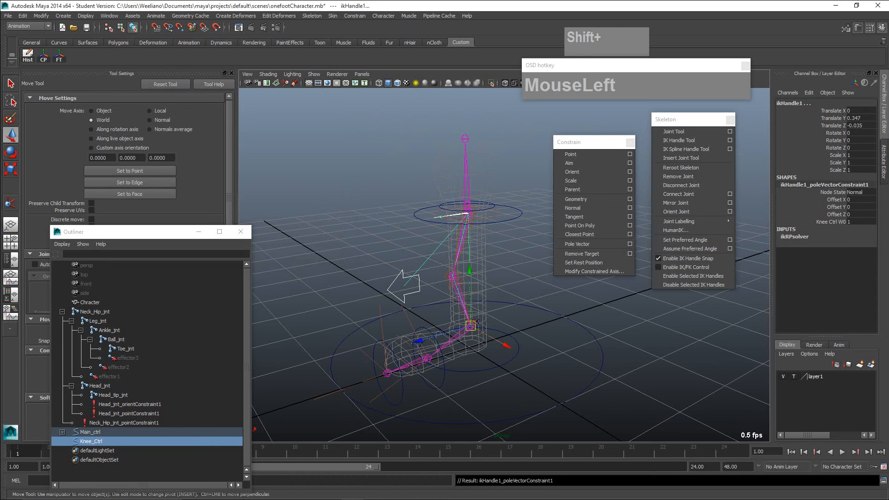
- Test the knee's pole vector by moving Knee_Ctrl back and forth along X, and undo the moves
click(404, 278)
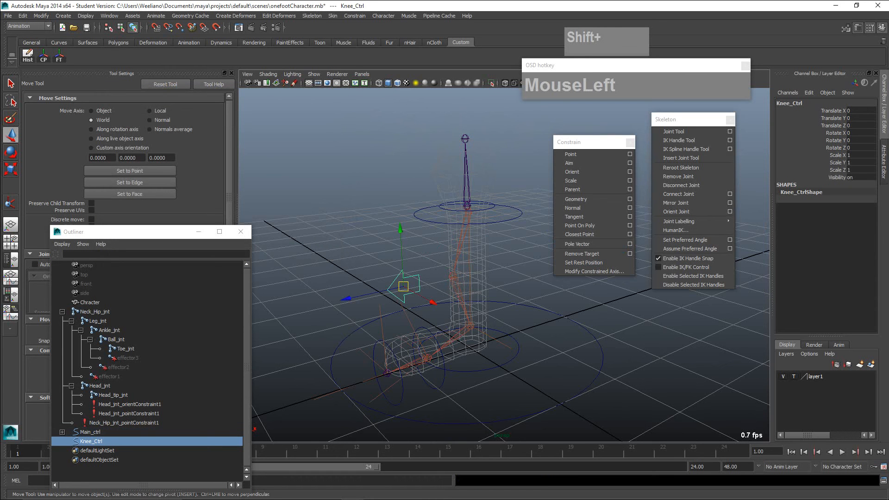
alt+drag(404, 278, 532, 271)
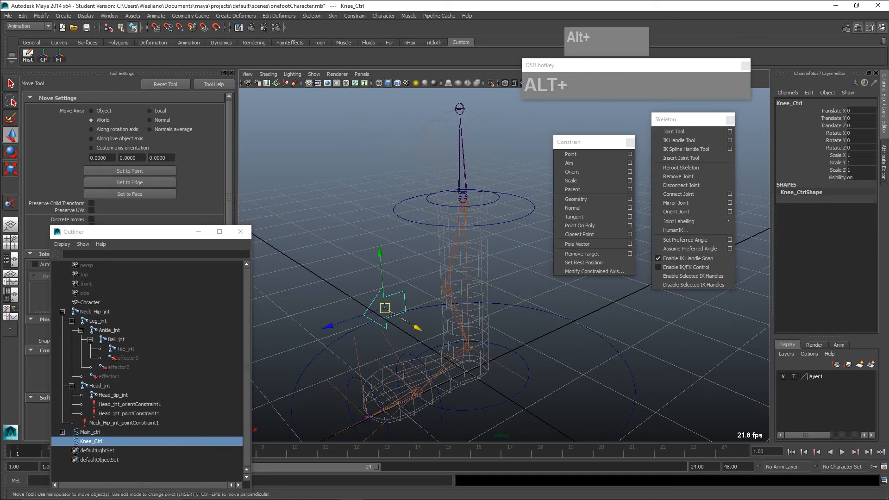
drag(418, 328, 390, 311)
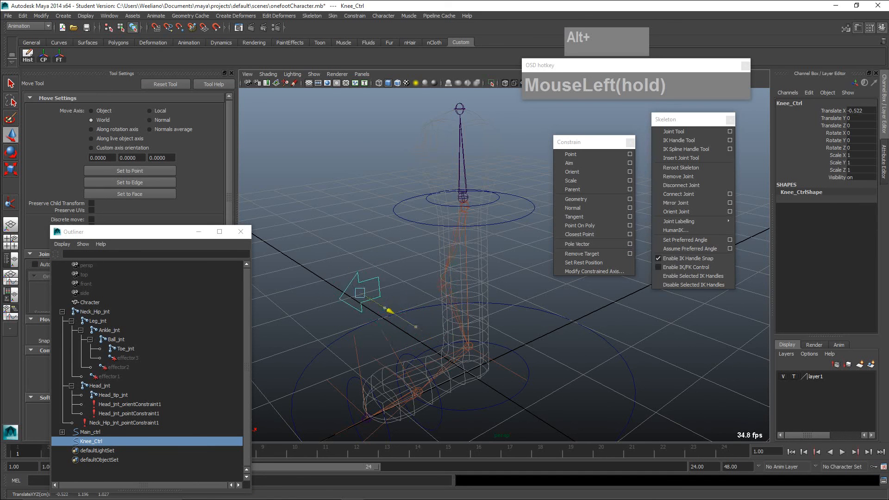
key(z)
key(z)
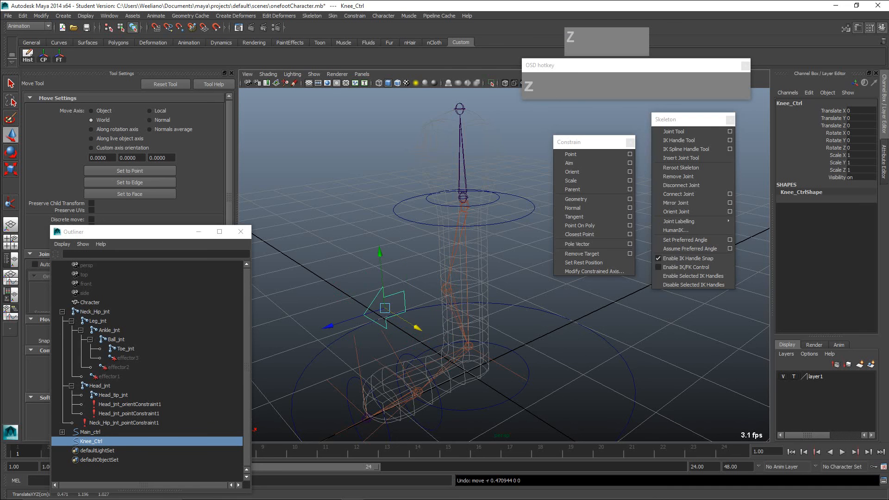
- Test the foot and leg response by moving Foot_ctrl freely, and undo the move
alt+drag(463, 278, 518, 271)
click(515, 335)
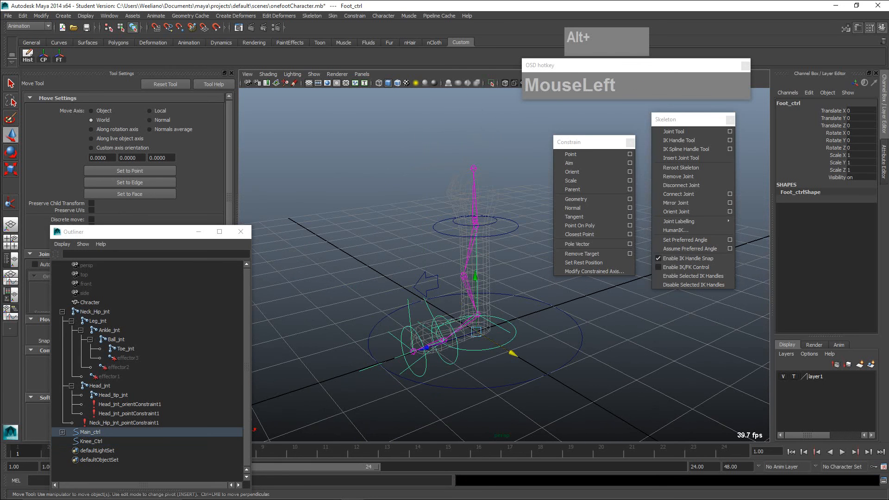
mouse_move(477, 332)
mouse_down()
mouse_move(453, 320)
mouse_move(469, 316)
mouse_move(469, 341)
mouse_move(469, 331)
mouse_up()
key(z)
alt+middle_drag(468, 331, 438, 325)
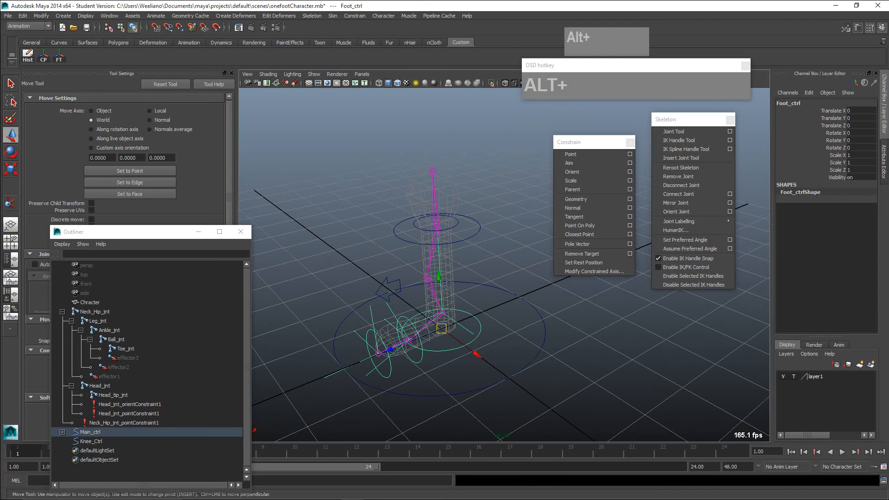
alt+drag(439, 326, 435, 315)
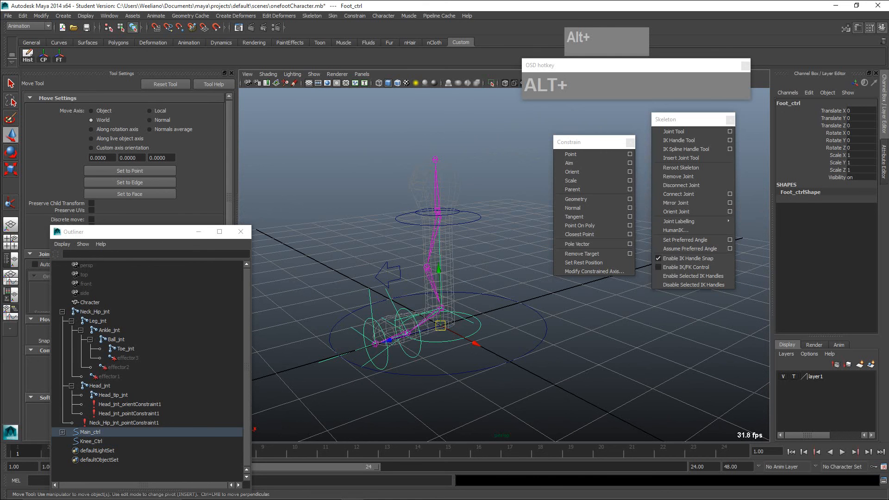
- Switch layer1 from template to normal display and select the Chracter mesh
click(502, 273)
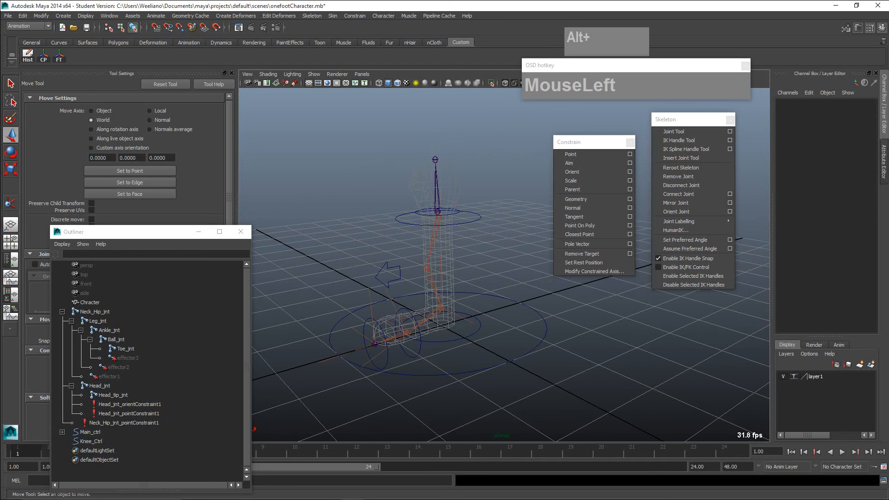
click(794, 376)
click(794, 376)
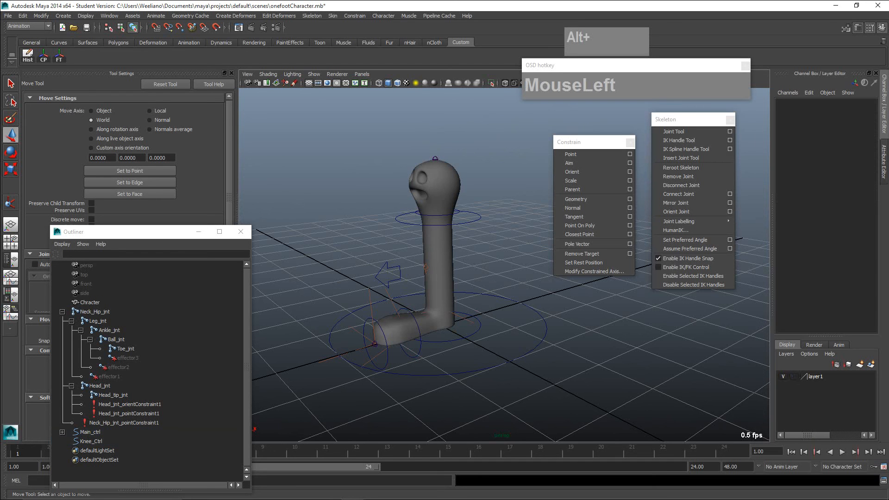
scroll(793, 376, up, 1)
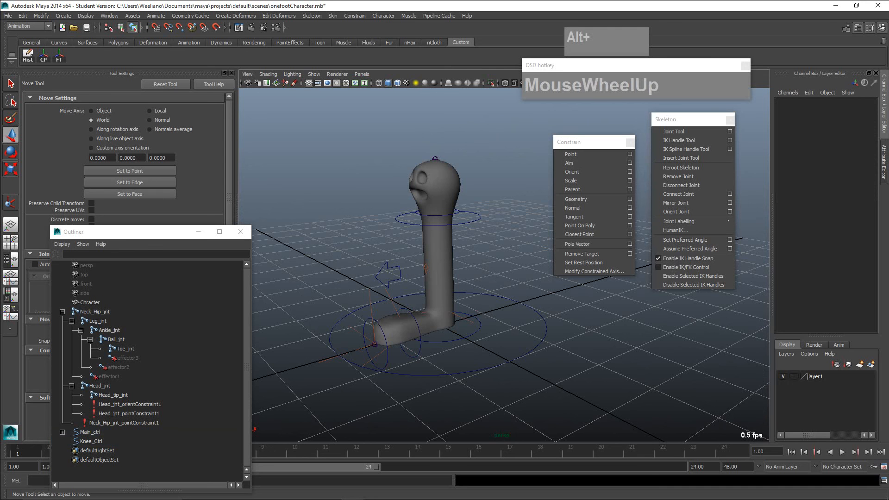
click(437, 259)
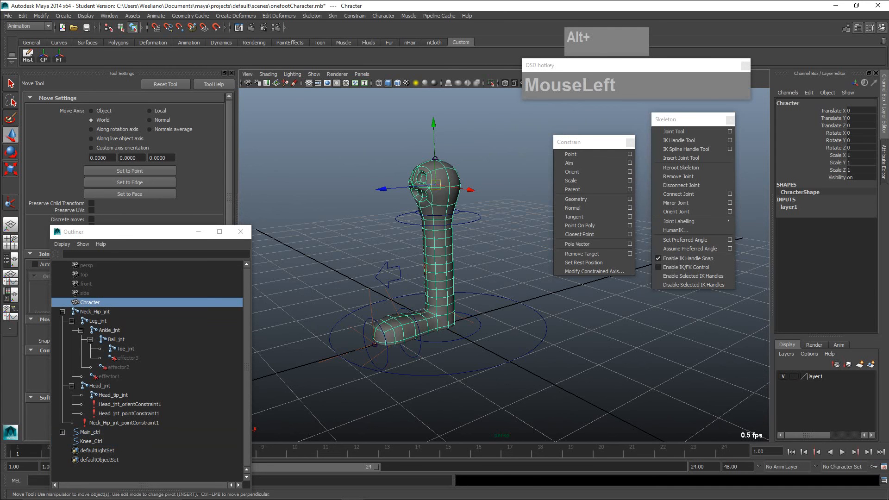
scroll(437, 259, up, 2)
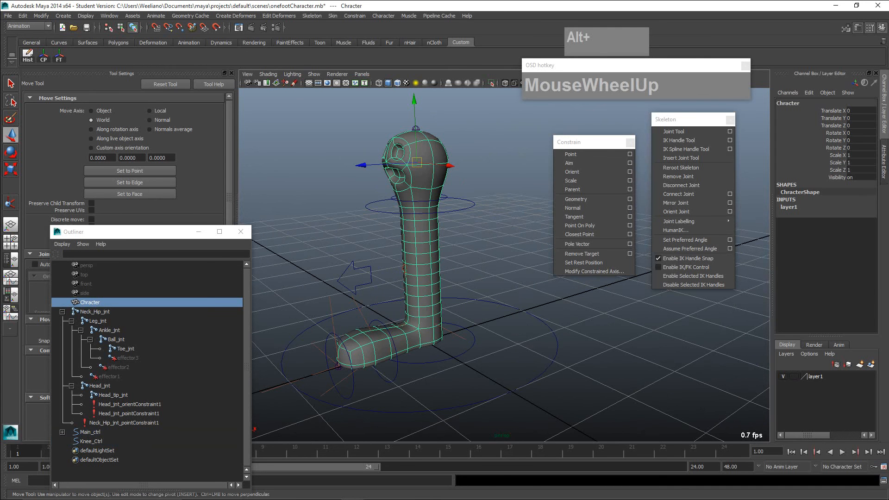
- Smooth bind the Chracter mesh to the Neck_Hip_jnt skeleton, selecting the root joint and the mesh in wireframe display
key(4)
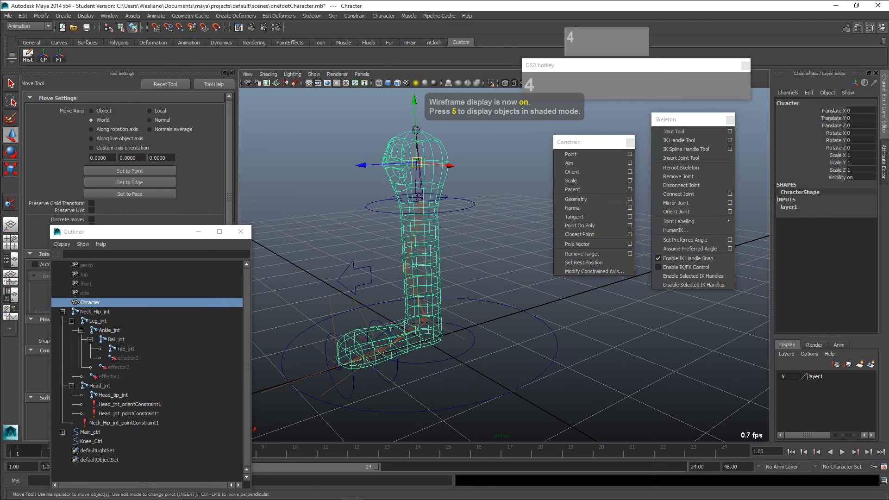
scroll(438, 260, up, 3)
alt+middle_drag(438, 260, 560, 348)
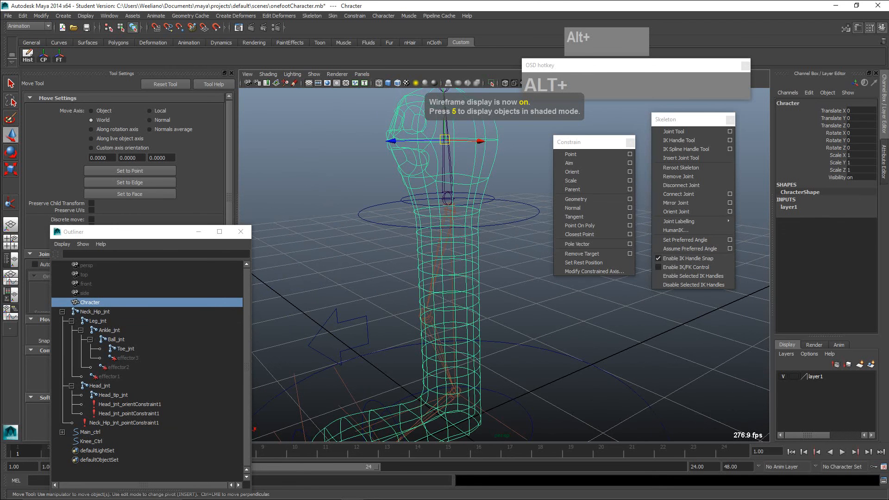
click(449, 212)
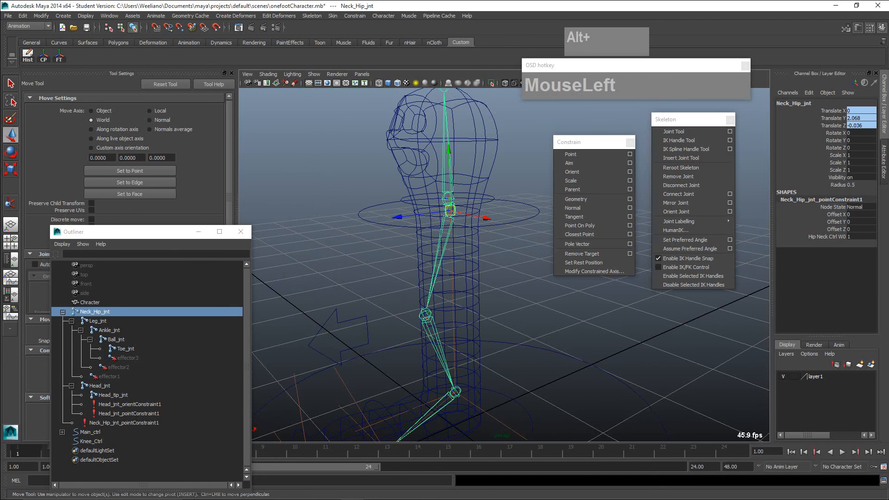
click(450, 212)
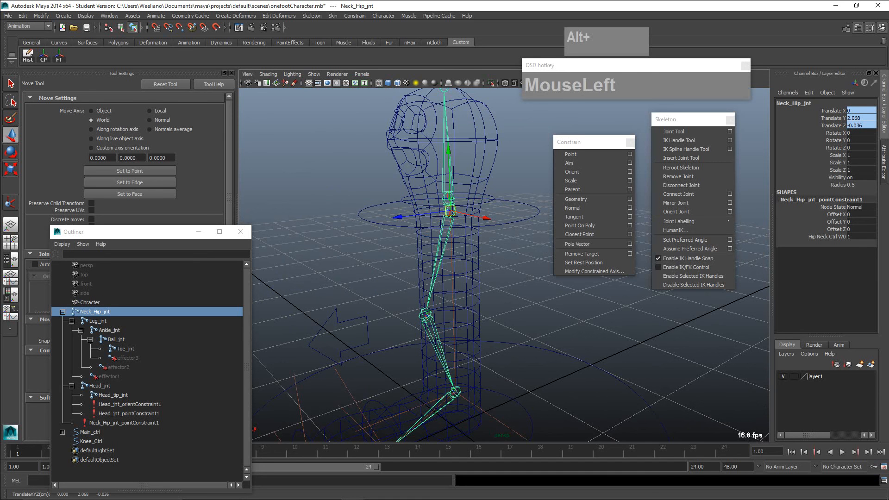
key(shift)
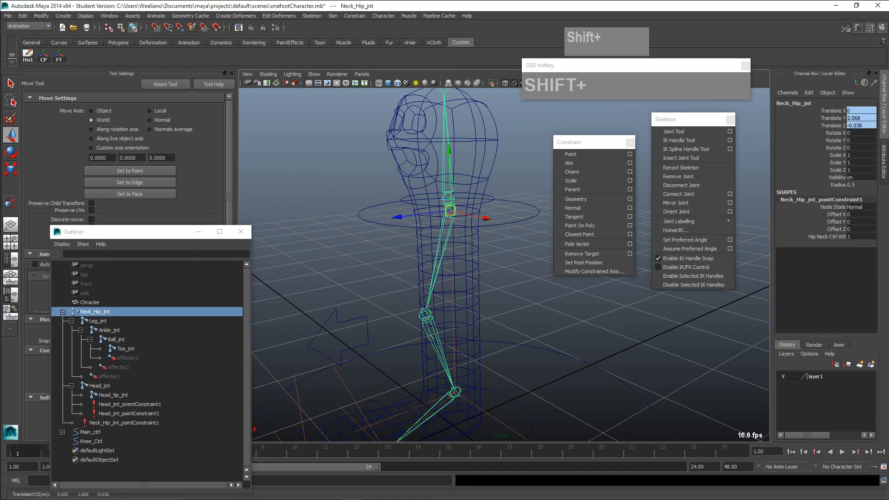
shift+click(479, 264)
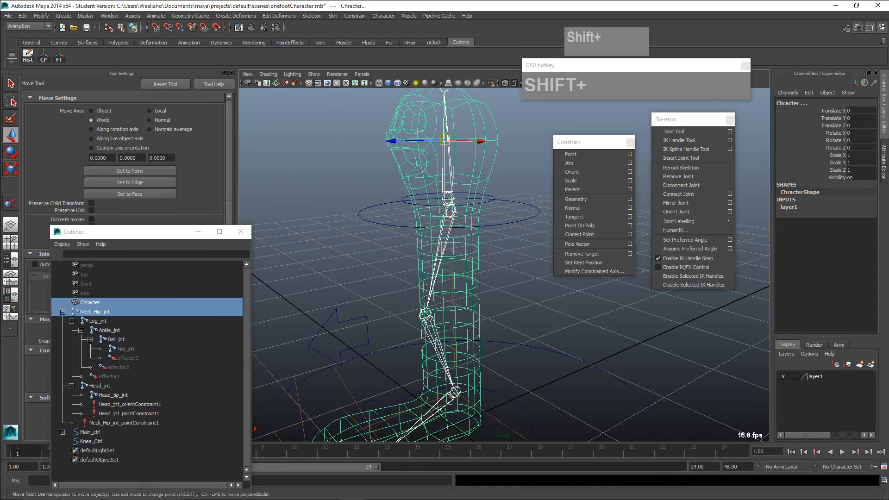
scroll(510, 263, down, 2)
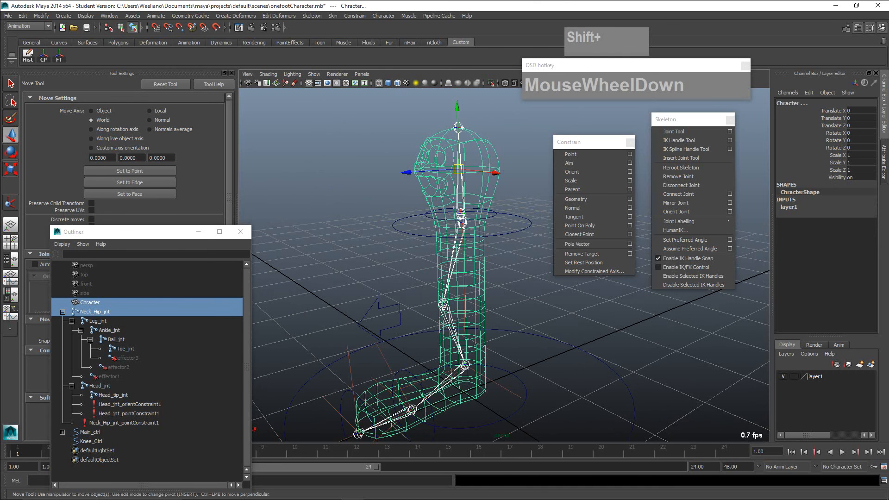
click(333, 16)
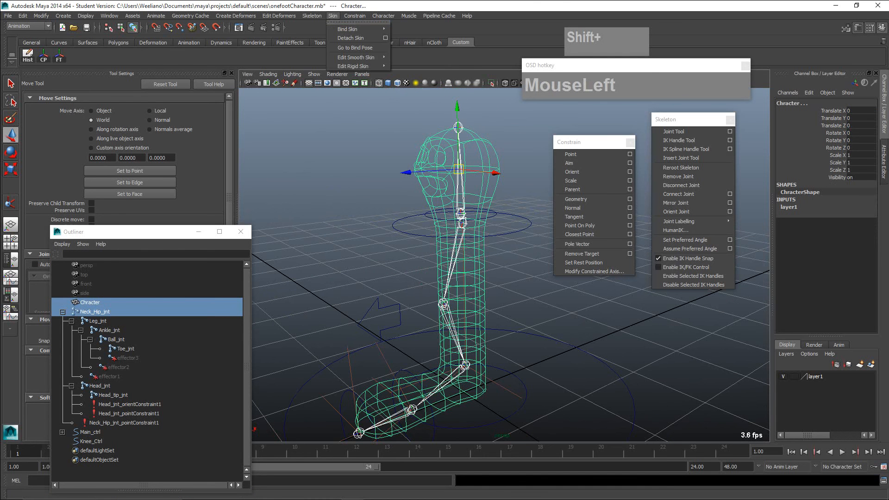
mouse_move(350, 29)
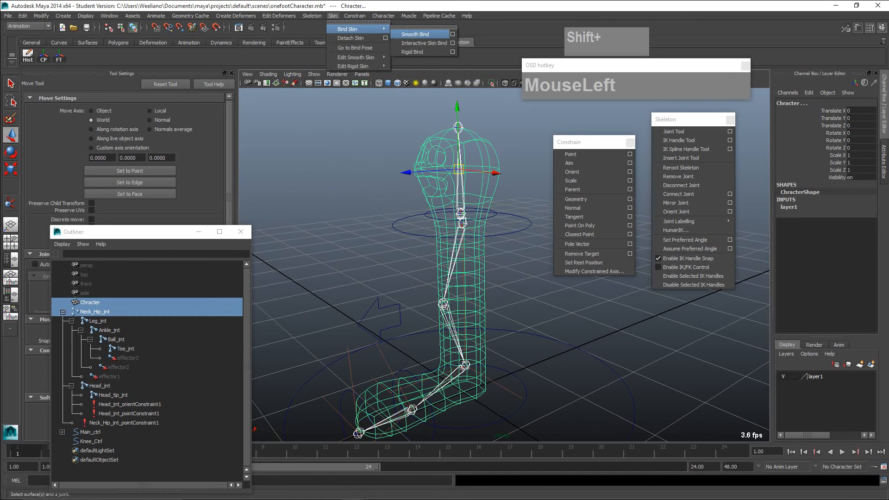
click(416, 35)
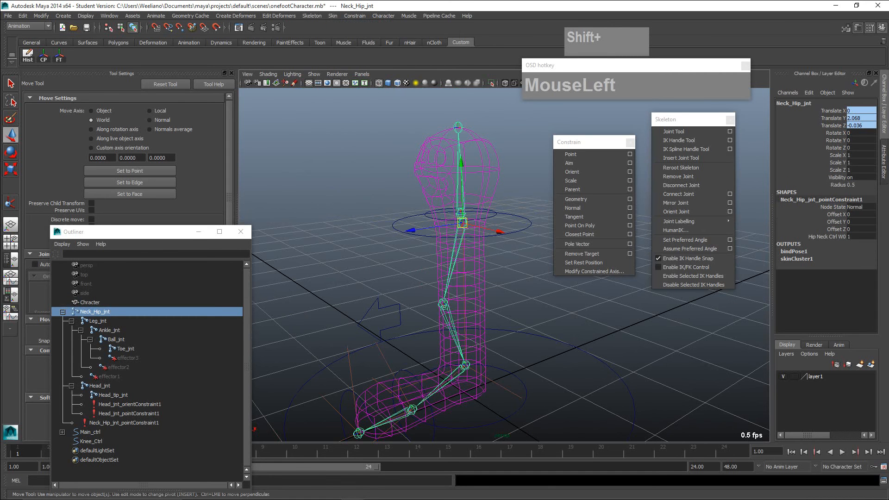
- Clear the selection and switch the viewport back to textured shaded display
scroll(504, 264, down, 3)
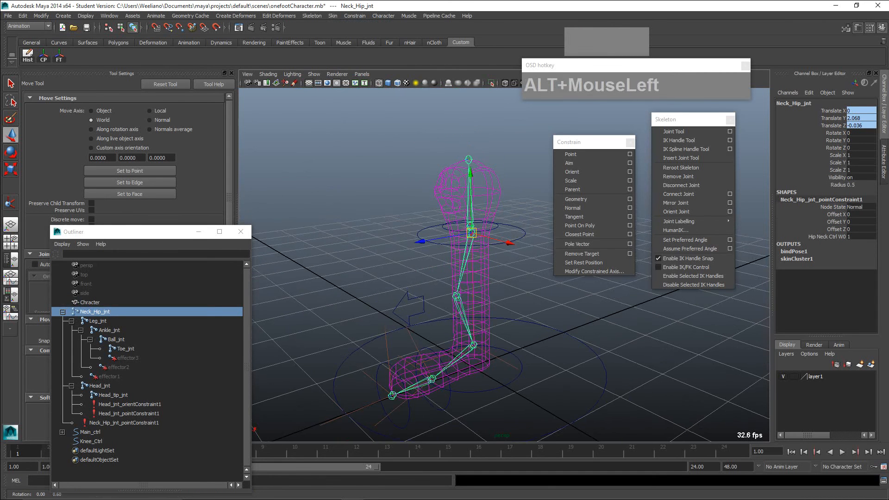
alt+middle_drag(505, 264, 494, 245)
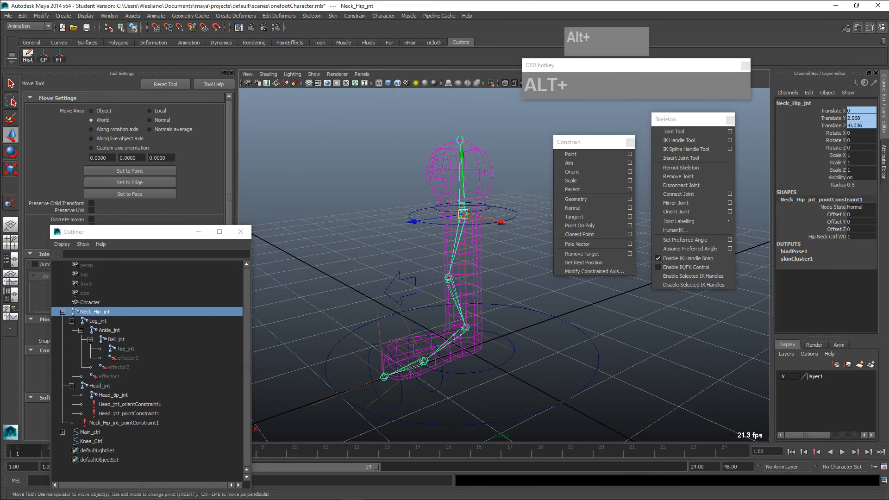
click(521, 274)
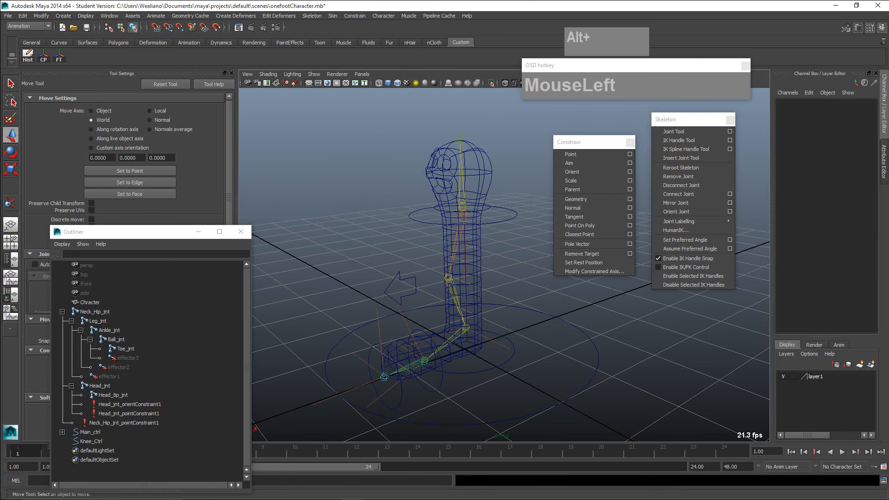
key(6)
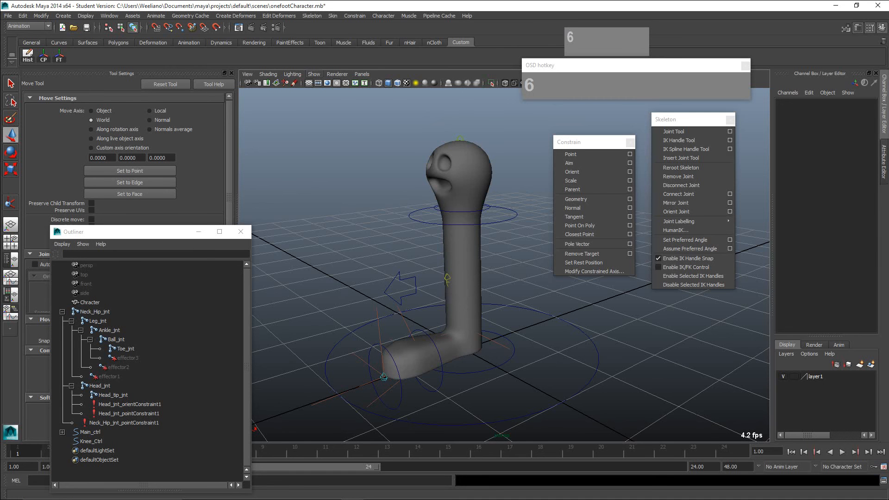
- Hide the IK handles and joints in the perspective viewport, leaving the mesh and control curves displayed
click(314, 74)
key(ctrl+1)
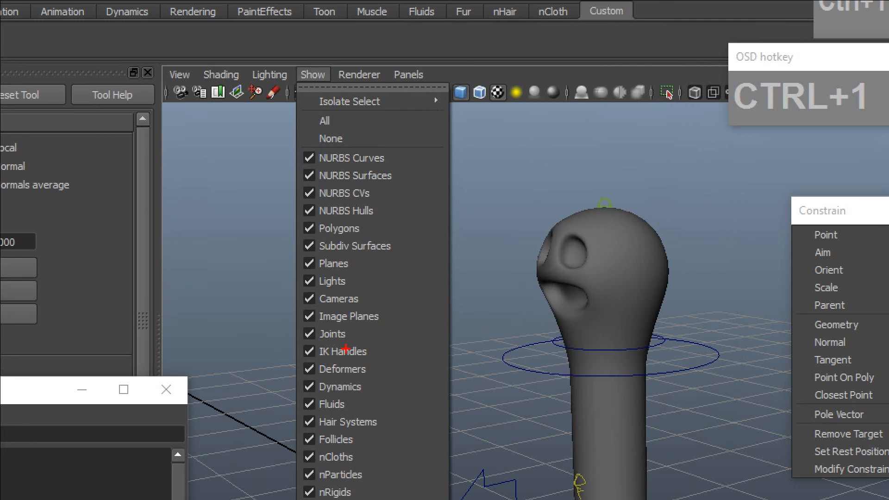
drag(315, 323, 291, 356)
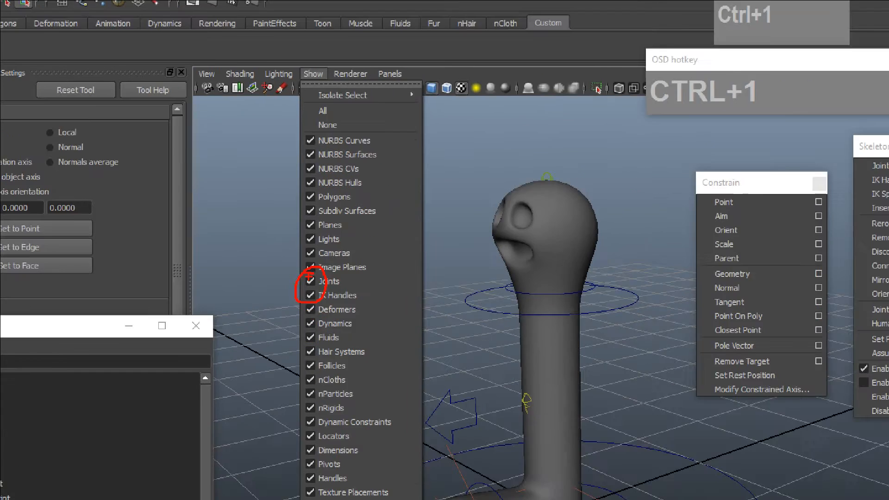
key(Escape)
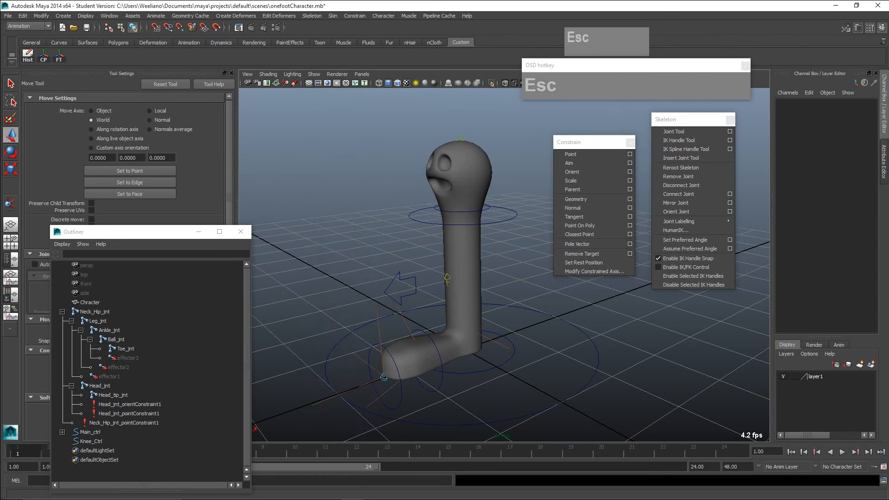
drag(314, 74, 343, 211)
click(314, 75)
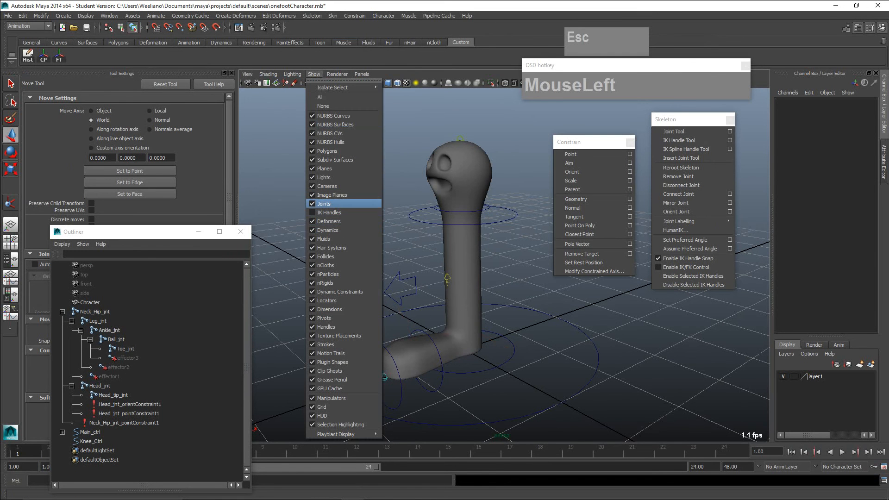
click(324, 204)
- Test the bound mesh by moving Foot_ctrl freely, and undo the move
scroll(463, 278, down, 3)
alt+drag(463, 277, 423, 274)
click(496, 333)
mouse_move(459, 328)
mouse_down()
mouse_move(467, 334)
mouse_move(443, 325)
mouse_up()
key(z)
- Test the body's deformation by moving Hip_Neck_ctrl freely, and undo the move
click(481, 230)
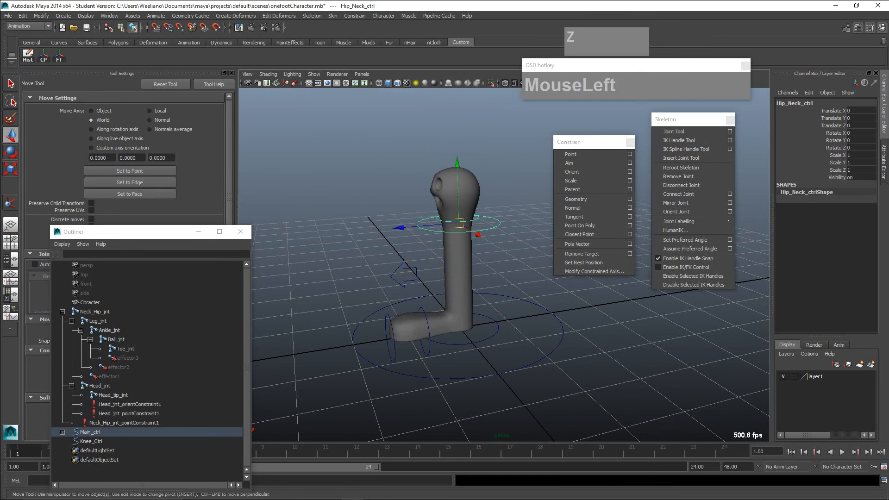
drag(459, 224, 452, 244)
key(z)
click(457, 255)
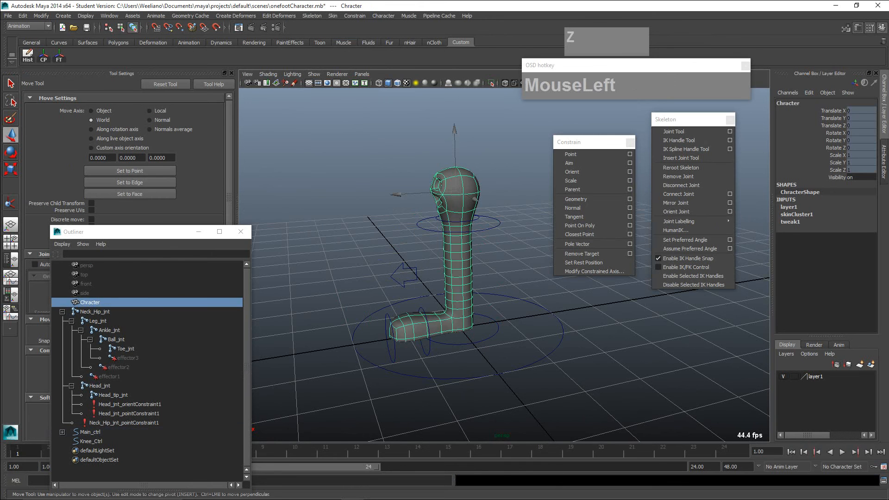
- Test the head's deformation by rotating and moving Head_ctrl, undoing each change
click(477, 219)
key(e)
drag(483, 203, 452, 204)
key(z)
key(w)
key(z)
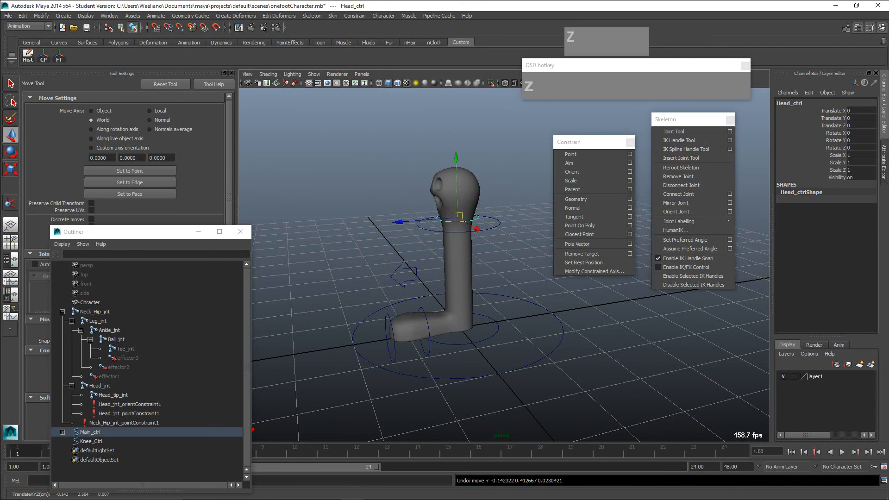
key(e)
drag(376, 193, 397, 158)
key(z)
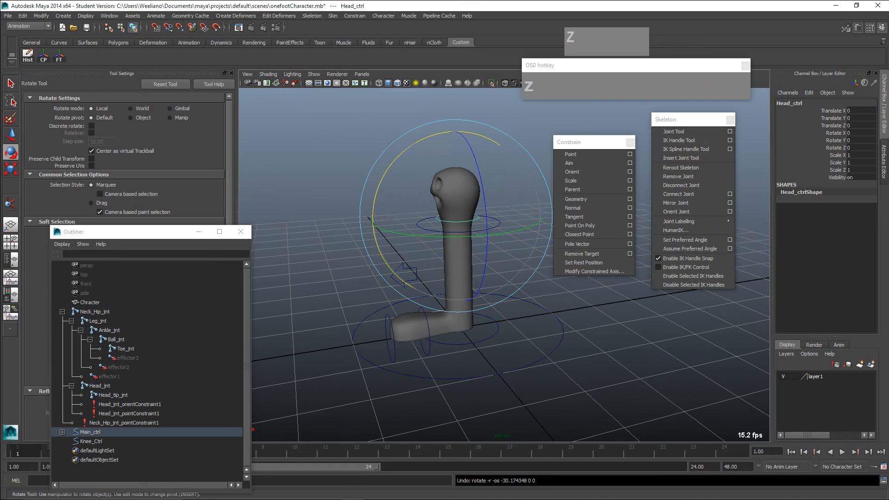
click(440, 212)
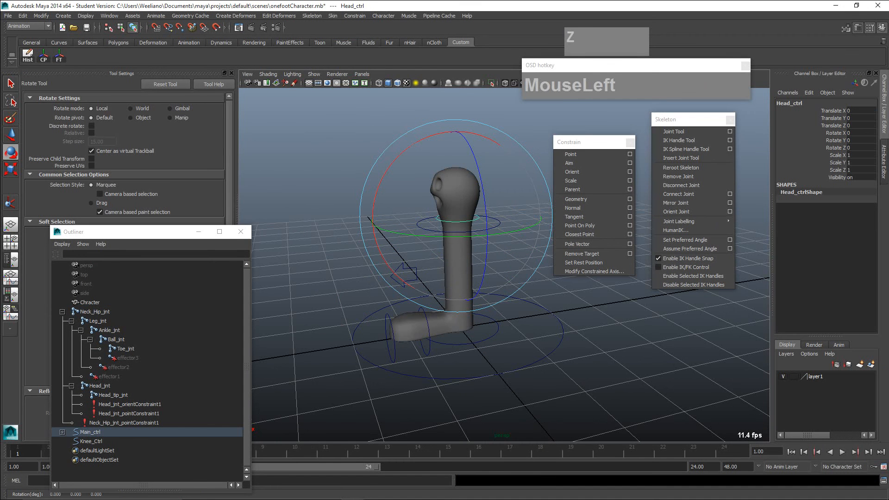
- Lower Hip_Neck_ctrl so the character's leg bends at the knee
key(q)
click(431, 230)
key(w)
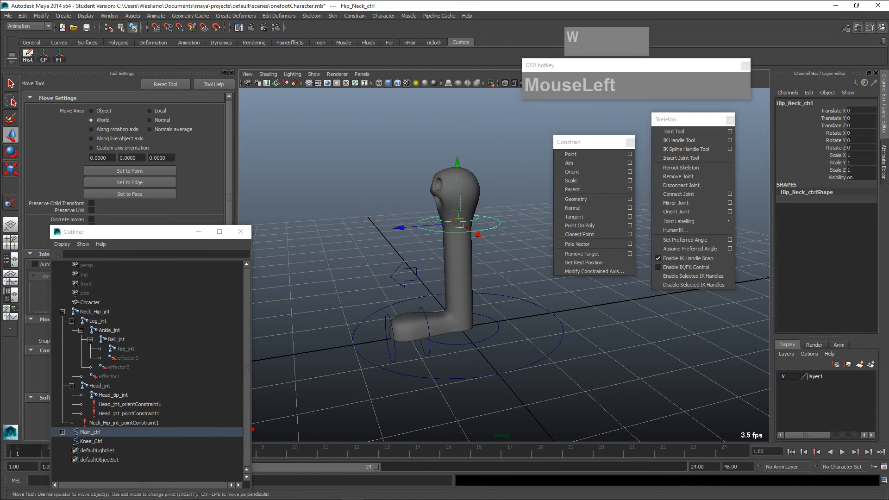
drag(454, 211, 451, 220)
click(407, 246)
click(430, 229)
drag(457, 164, 500, 195)
alt+right_drag(500, 194, 547, 204)
- Test the bent knee's direction by moving Knee_Ctrl along X, and undo the move
click(409, 258)
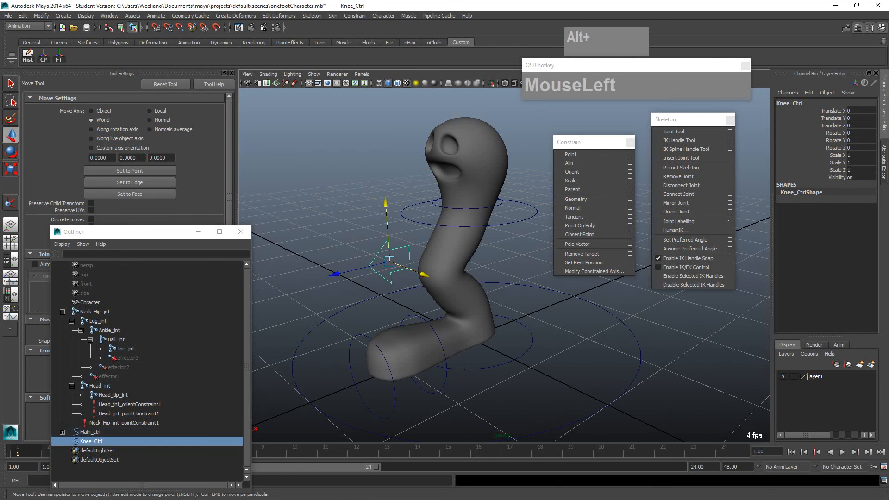
mouse_move(424, 274)
mouse_down()
mouse_move(396, 263)
mouse_move(468, 292)
mouse_move(377, 264)
mouse_move(412, 278)
mouse_up()
key(z)
- Test the foot's pivot at the toe by rotating Toe_ctrl, undo the rotation and clear the selection
alt+middle_drag(412, 278, 399, 245)
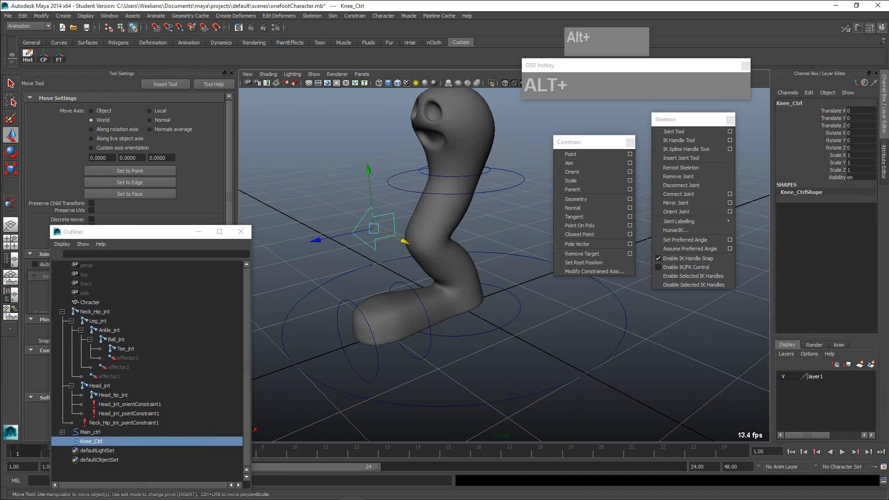
click(375, 348)
key(e)
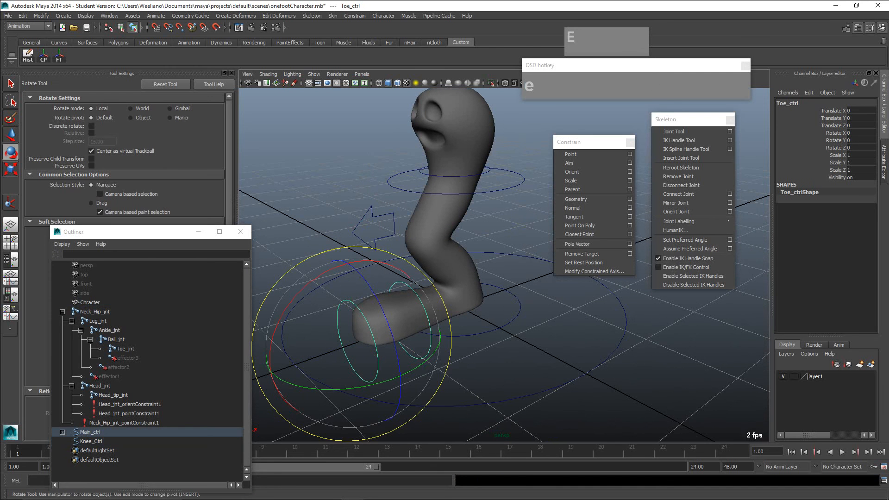
drag(319, 276, 300, 291)
key(z)
click(306, 217)
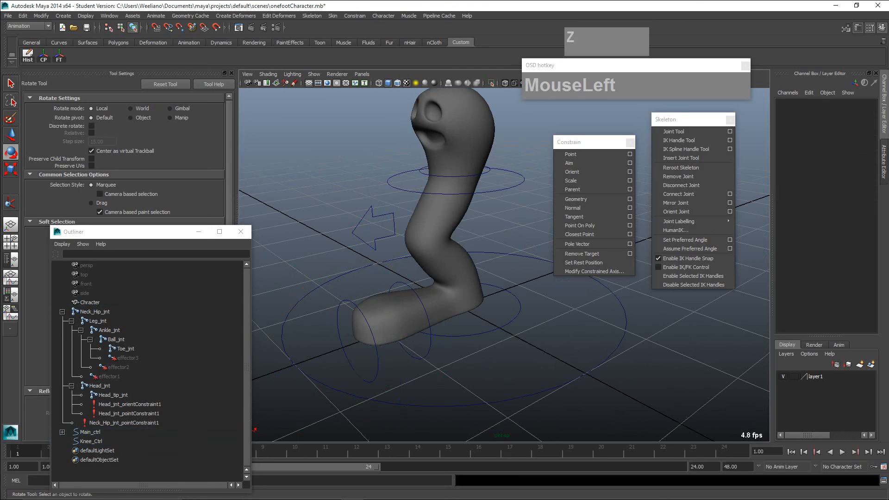
- Test the heel lift by rotating Ball_ctrl about X, undo the rotation and clear the selection
click(428, 315)
mouse_move(349, 275)
mouse_down()
mouse_move(344, 283)
mouse_move(359, 264)
mouse_up()
key(z)
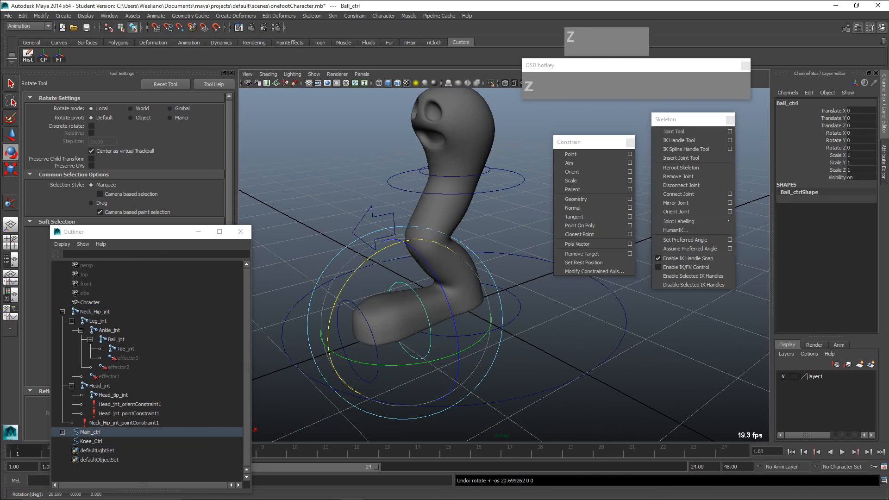
click(305, 218)
- Test the whole foot's deformation by rotating Foot_ctrl, undo the last rotation and clear the selection
alt+scroll(463, 264, down, 5)
alt+scroll(463, 264, up, 3)
click(502, 314)
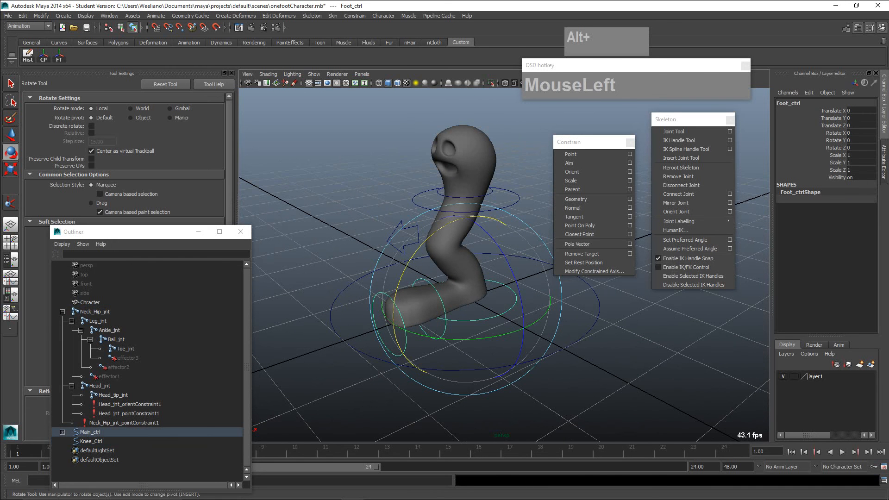
mouse_move(429, 237)
mouse_down()
mouse_move(401, 279)
mouse_move(488, 216)
mouse_move(440, 229)
mouse_move(403, 277)
mouse_move(427, 240)
mouse_up()
mouse_move(456, 218)
mouse_down()
mouse_move(446, 219)
mouse_move(419, 287)
mouse_move(407, 241)
mouse_move(454, 217)
mouse_up()
key(z)
scroll(456, 222, down, 5)
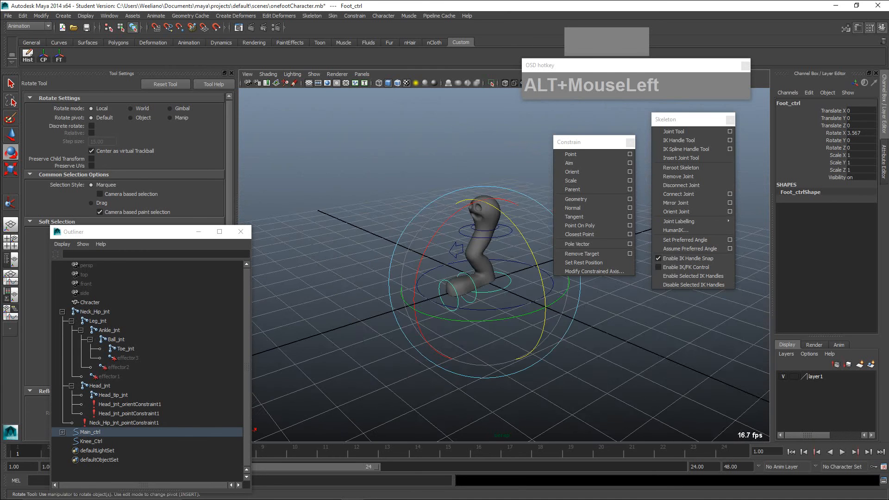
click(394, 194)
mouse_move(458, 213)
alt+middle_down()
mouse_move(387, 234)
mouse_move(402, 213)
mouse_move(453, 217)
alt+middle_up()
- Undo the remaining test poses until the leg is straight again, and clear the selection
scroll(387, 234, up, 5)
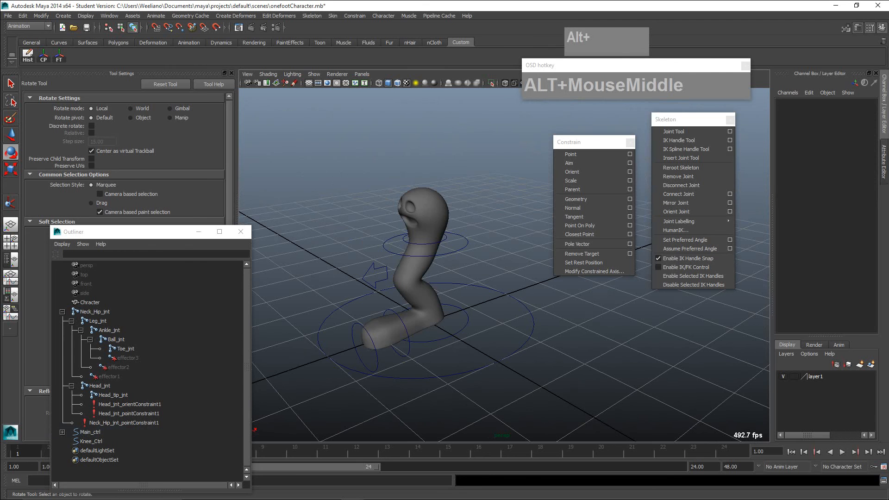
key(z)
key(z)
key(z)
key(z)
key(z)
key(z)
key(z)
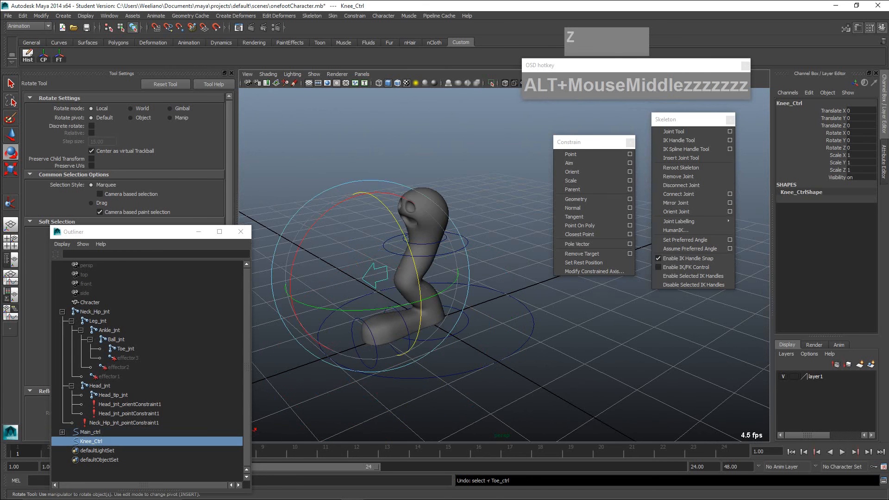
key(z)
key(z)
click(505, 259)
- Align the floating Constrain window with the Skeleton window and raise the Outliner clear of the time slider
alt+drag(463, 259, 476, 248)
alt+right_drag(477, 247, 514, 249)
alt+middle_drag(477, 259, 516, 248)
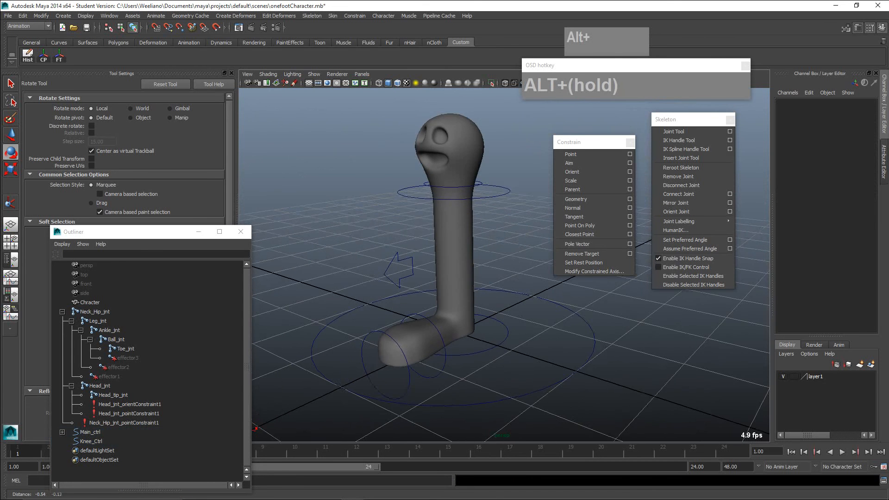
drag(583, 141, 588, 119)
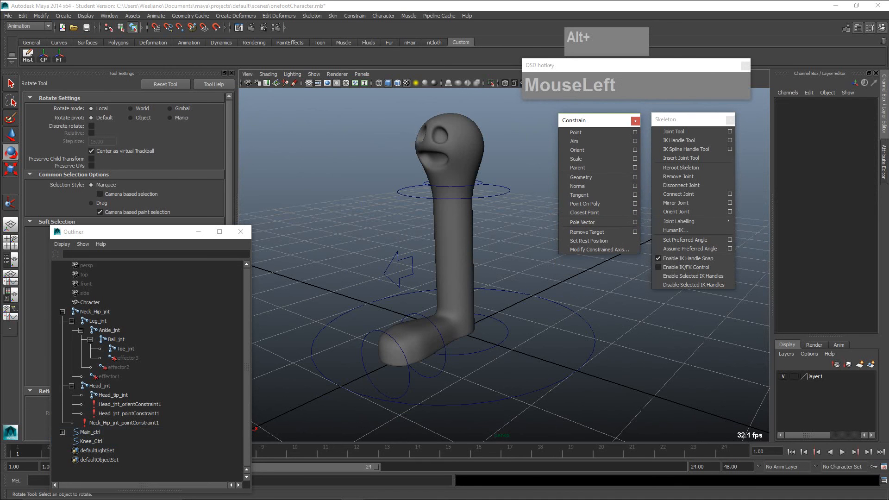
drag(129, 232, 143, 150)
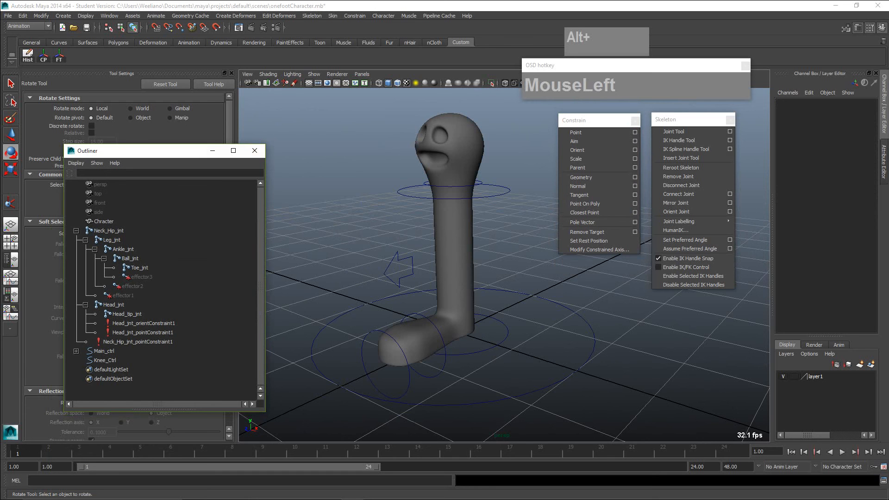